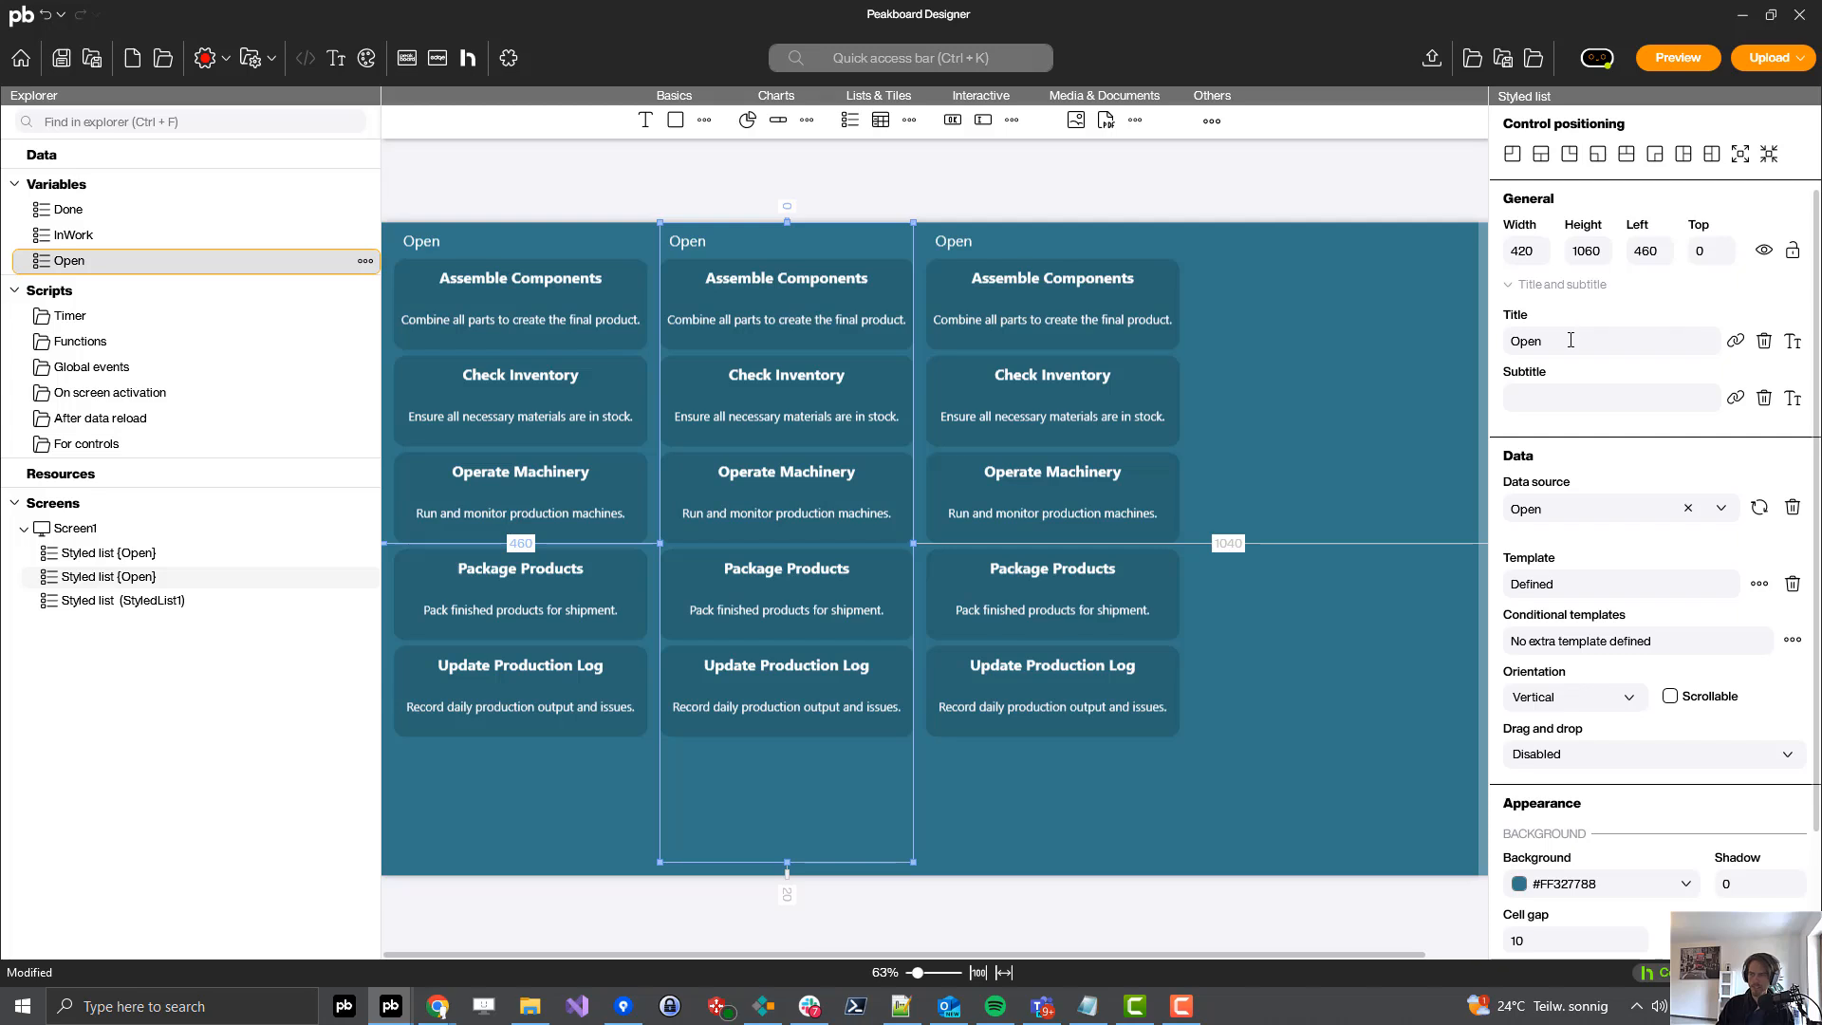
# - Set the middle styled list's title to "In work"
pyautogui.moveTo(1572, 341); pyautogui.dragTo(1350, 364)
pyautogui.write('In work')
# - Set the third styled list's data source to Done and its title to "Closed"
pyautogui.click(1051, 289)
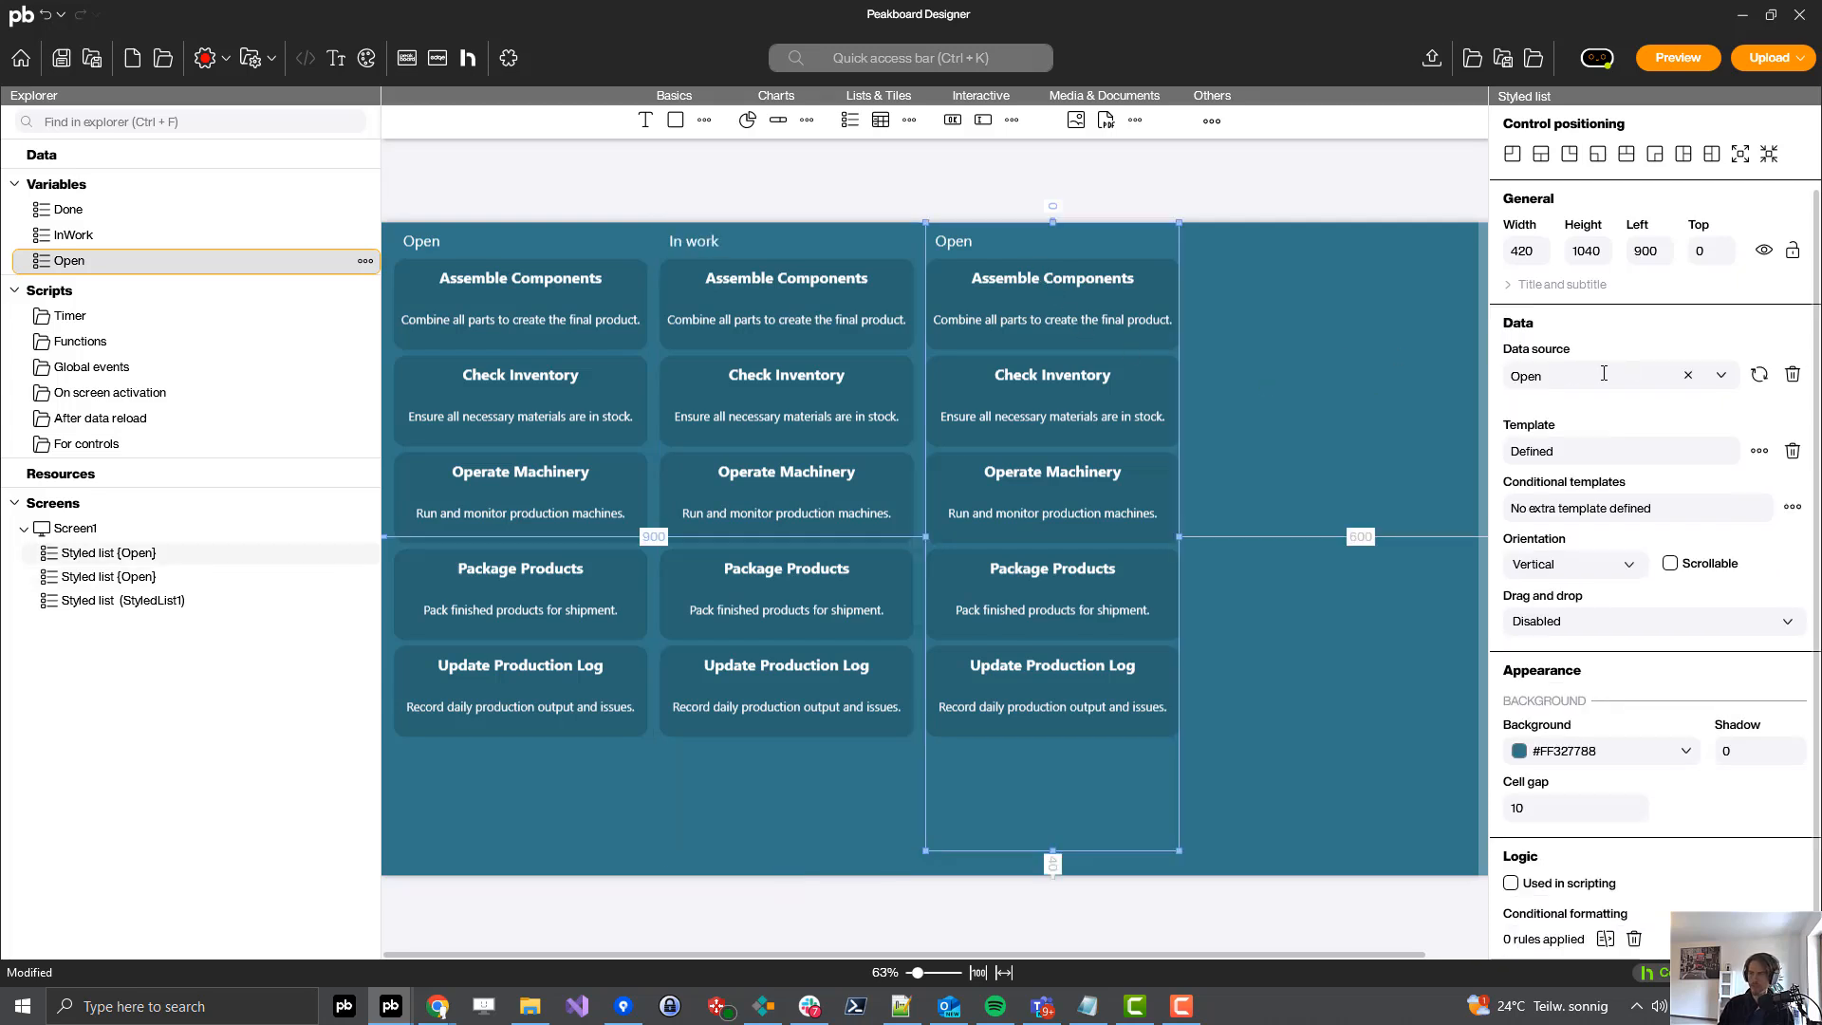
pyautogui.click(1623, 376)
pyautogui.write('C')
pyautogui.press('BackSpace')
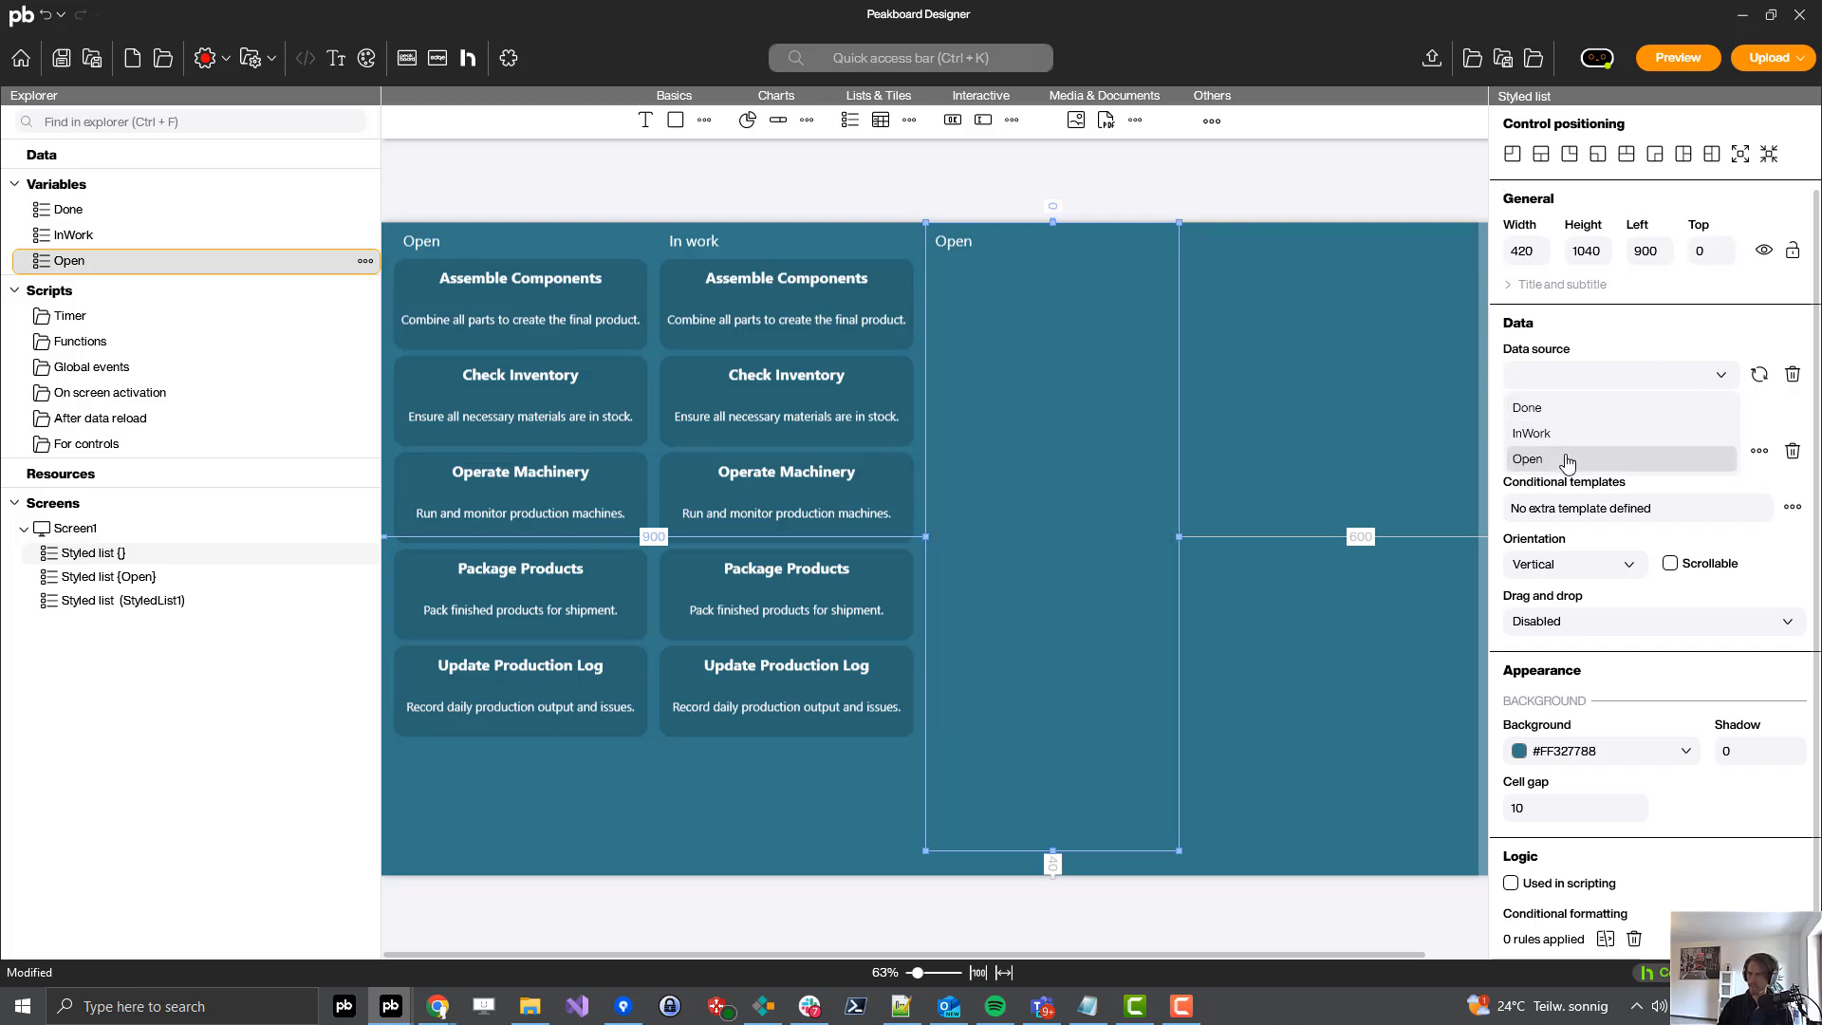
pyautogui.click(1533, 407)
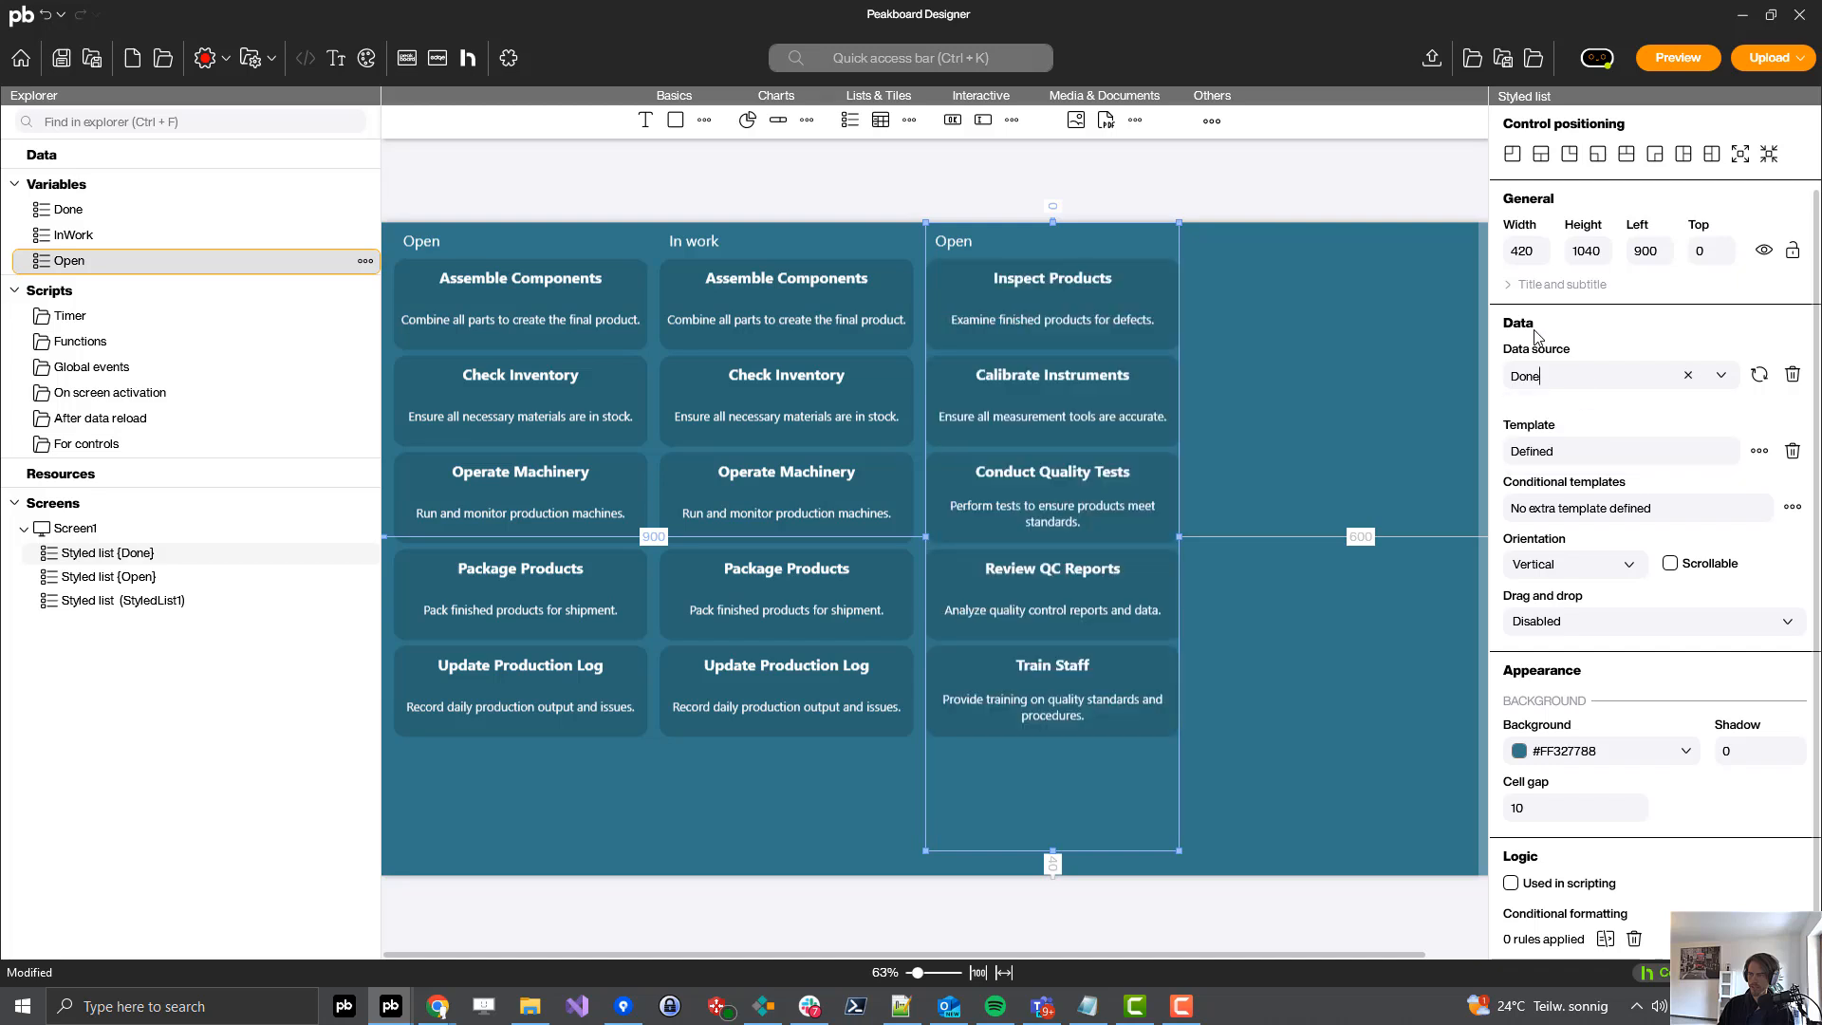
pyautogui.click(1518, 286)
pyautogui.doubleClick(1565, 337)
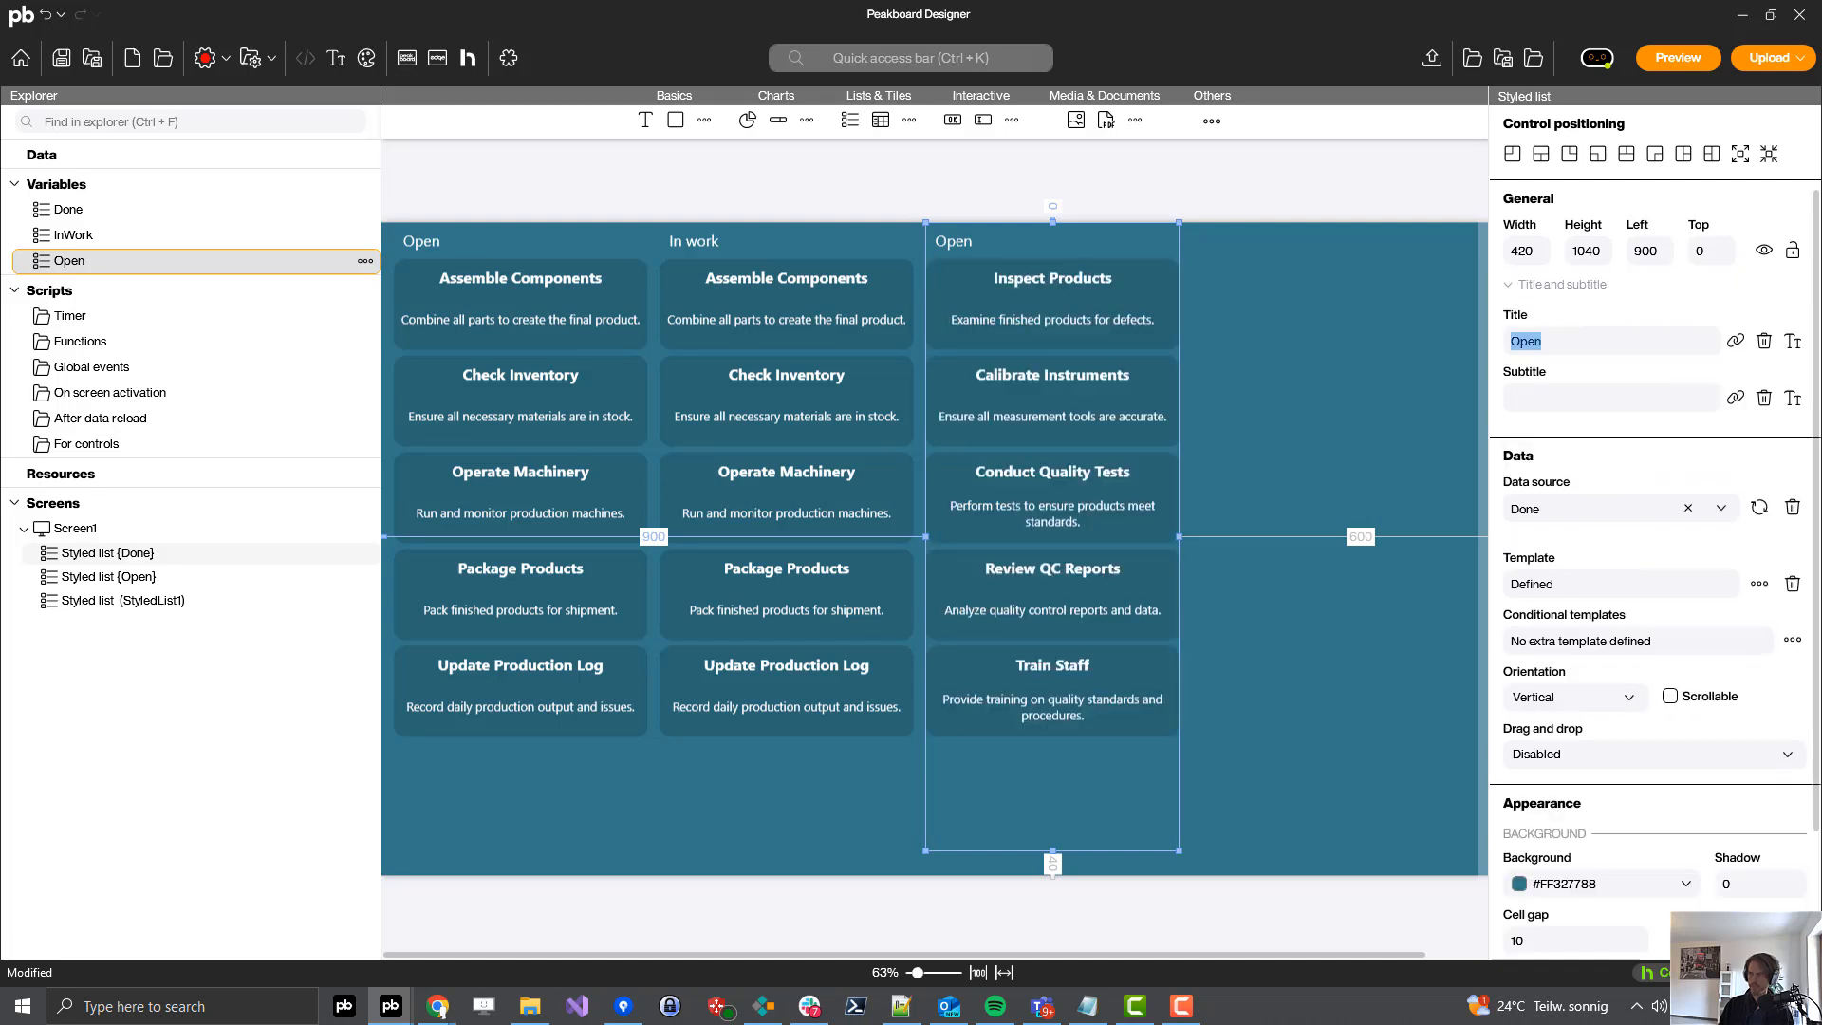
pyautogui.write('Closed')
pyautogui.click(1153, 468)
# - Bind the InWork variable list to the "In work" styled list and the Done variable list to "Closed"
pyautogui.moveTo(92, 240); pyautogui.dragTo(742, 338)
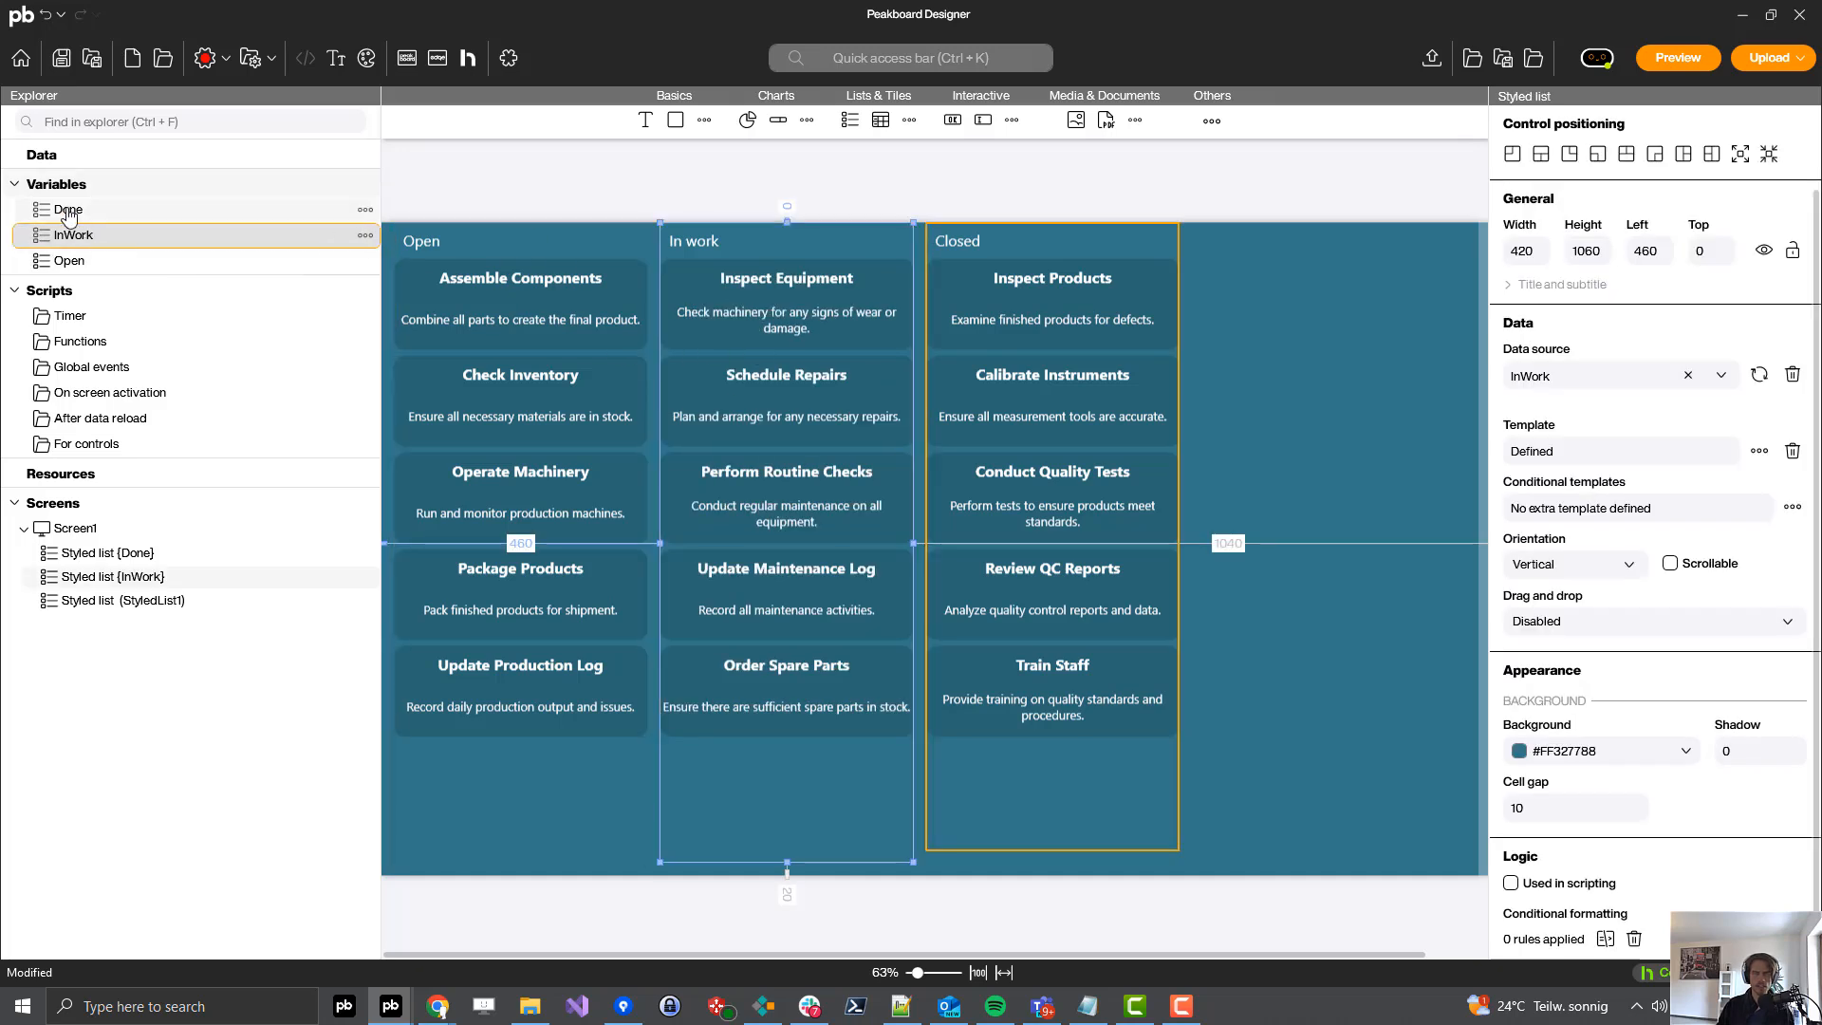
pyautogui.moveTo(67, 215); pyautogui.dragTo(1130, 389)
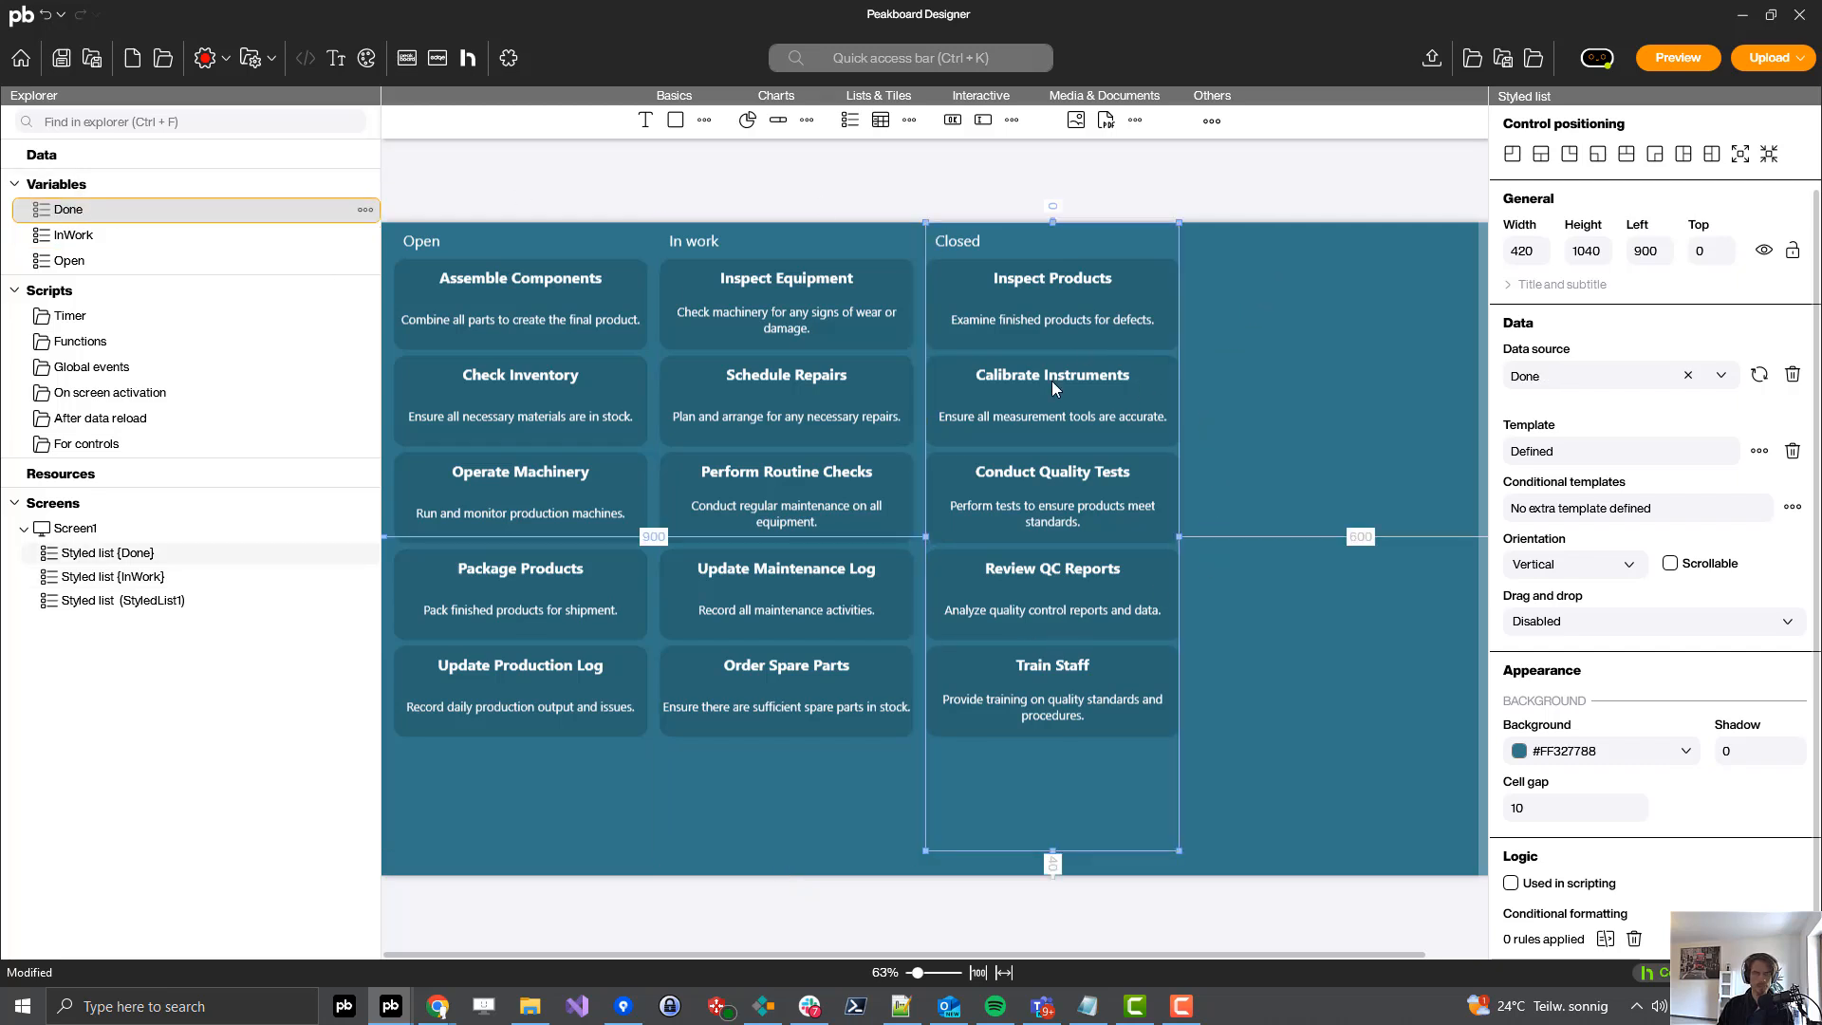
# - Set the Open styled list's drag and drop option to "With other Styled Lists"
pyautogui.click(714, 330)
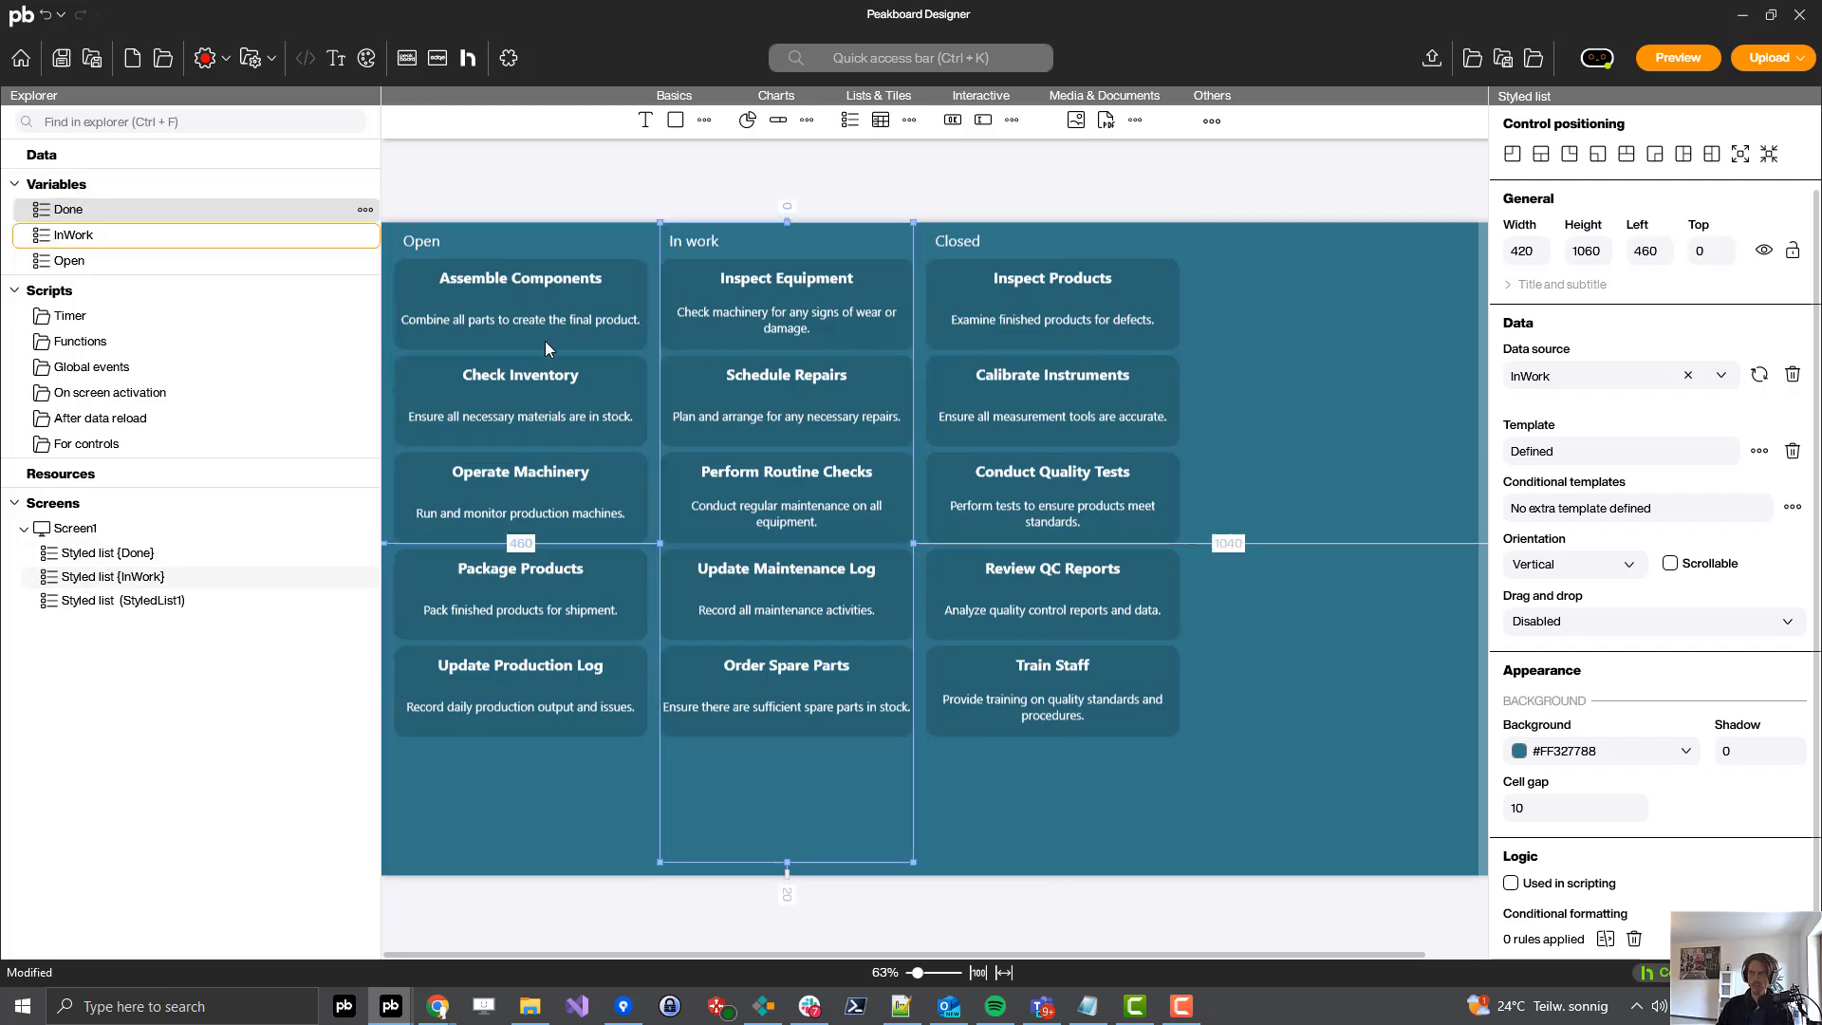
pyautogui.click(546, 343)
pyautogui.click(1269, 369)
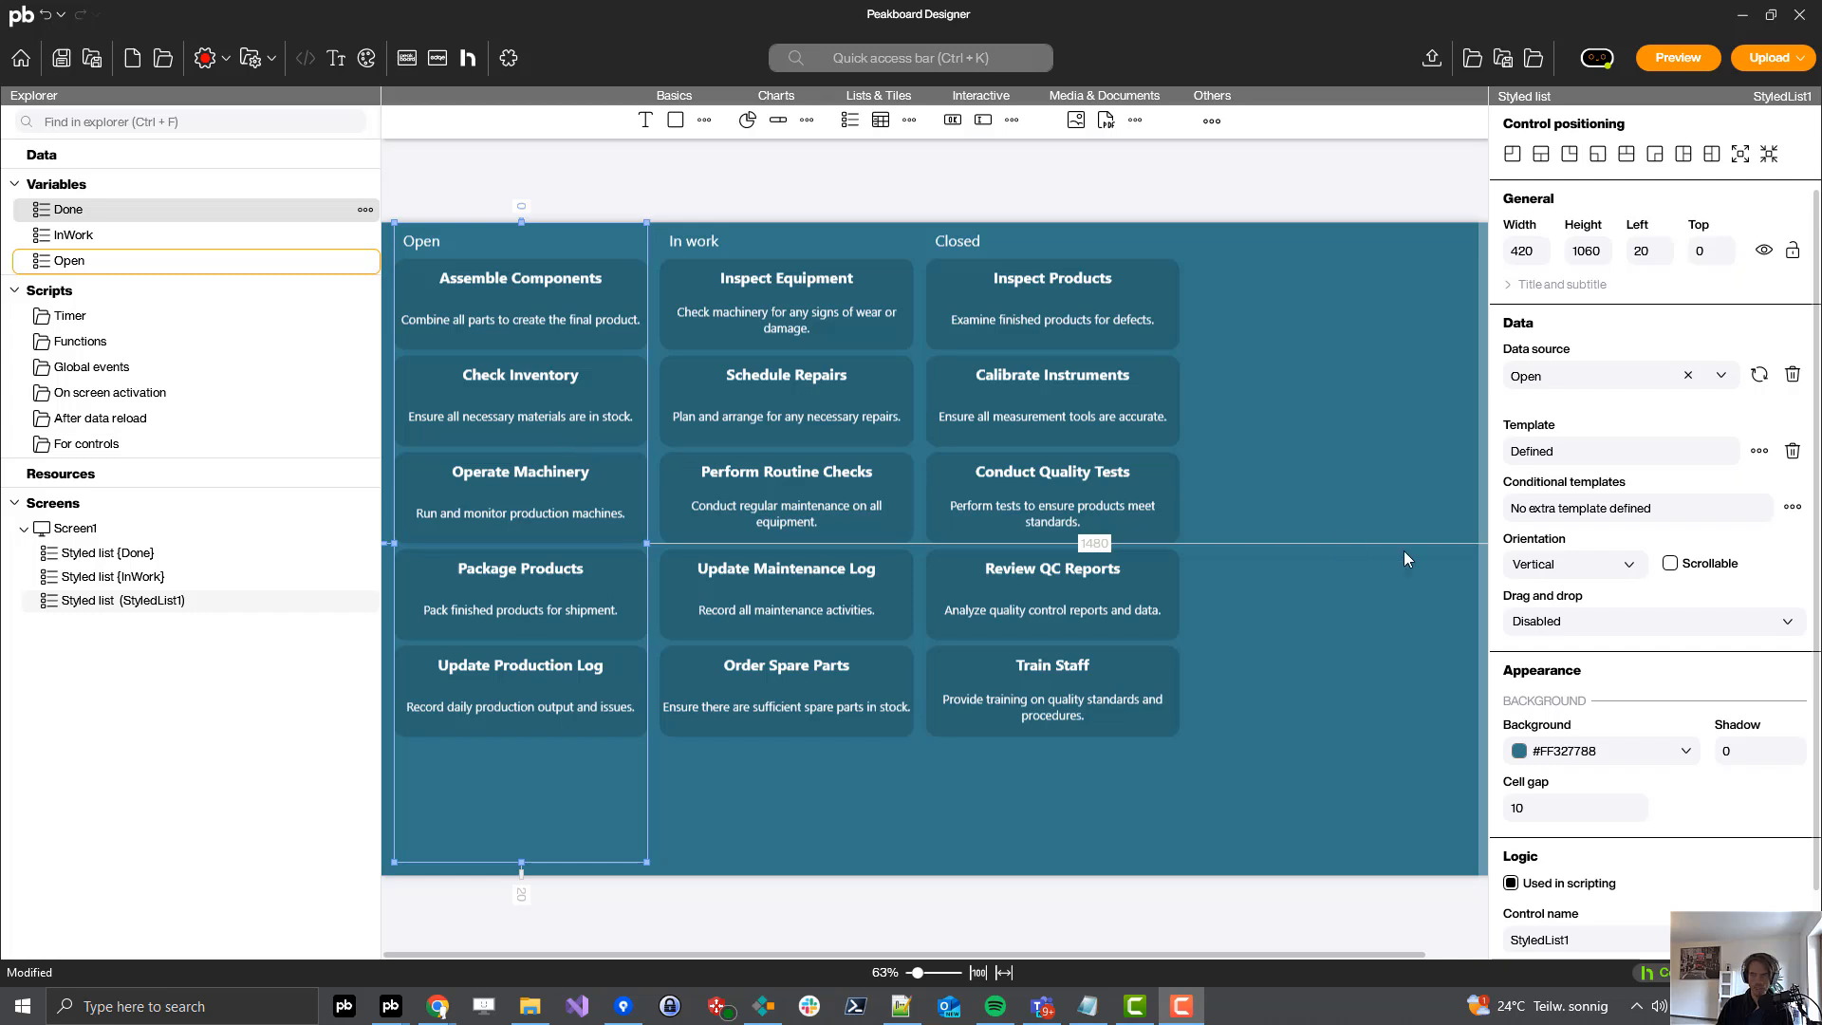
pyautogui.click(1536, 624)
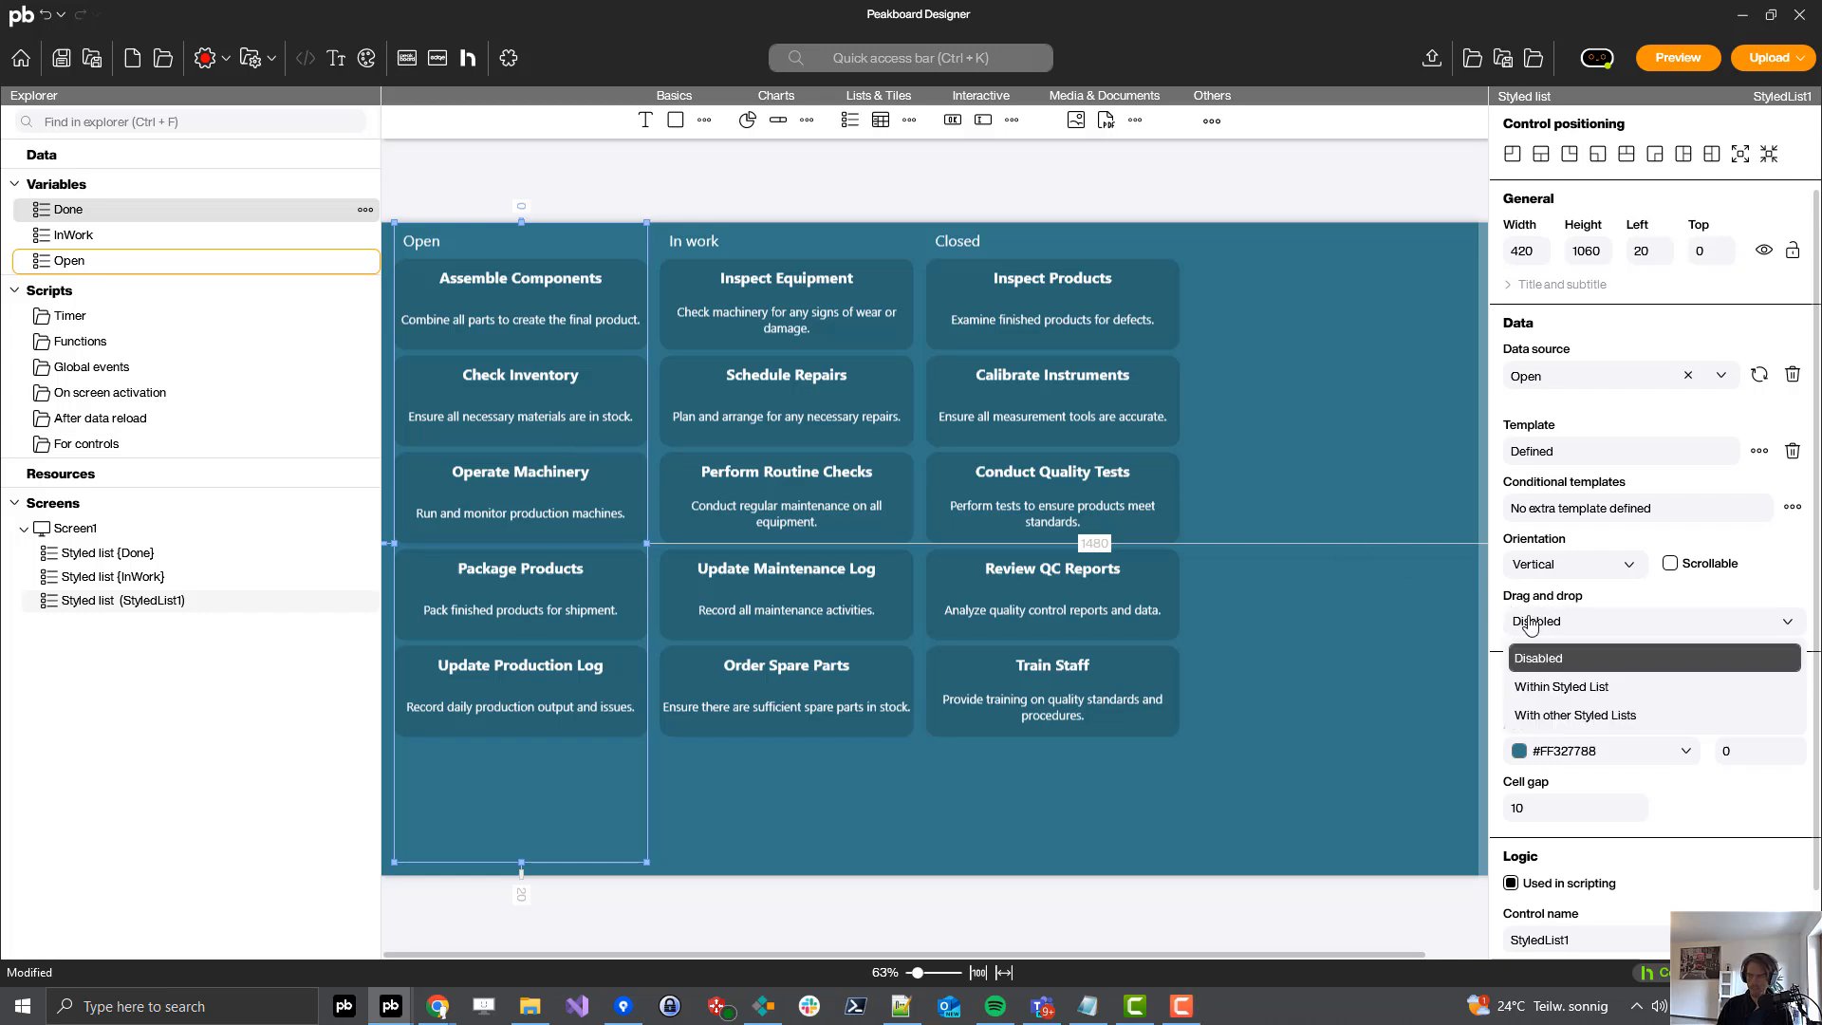
pyautogui.click(1581, 715)
pyautogui.click(1706, 632)
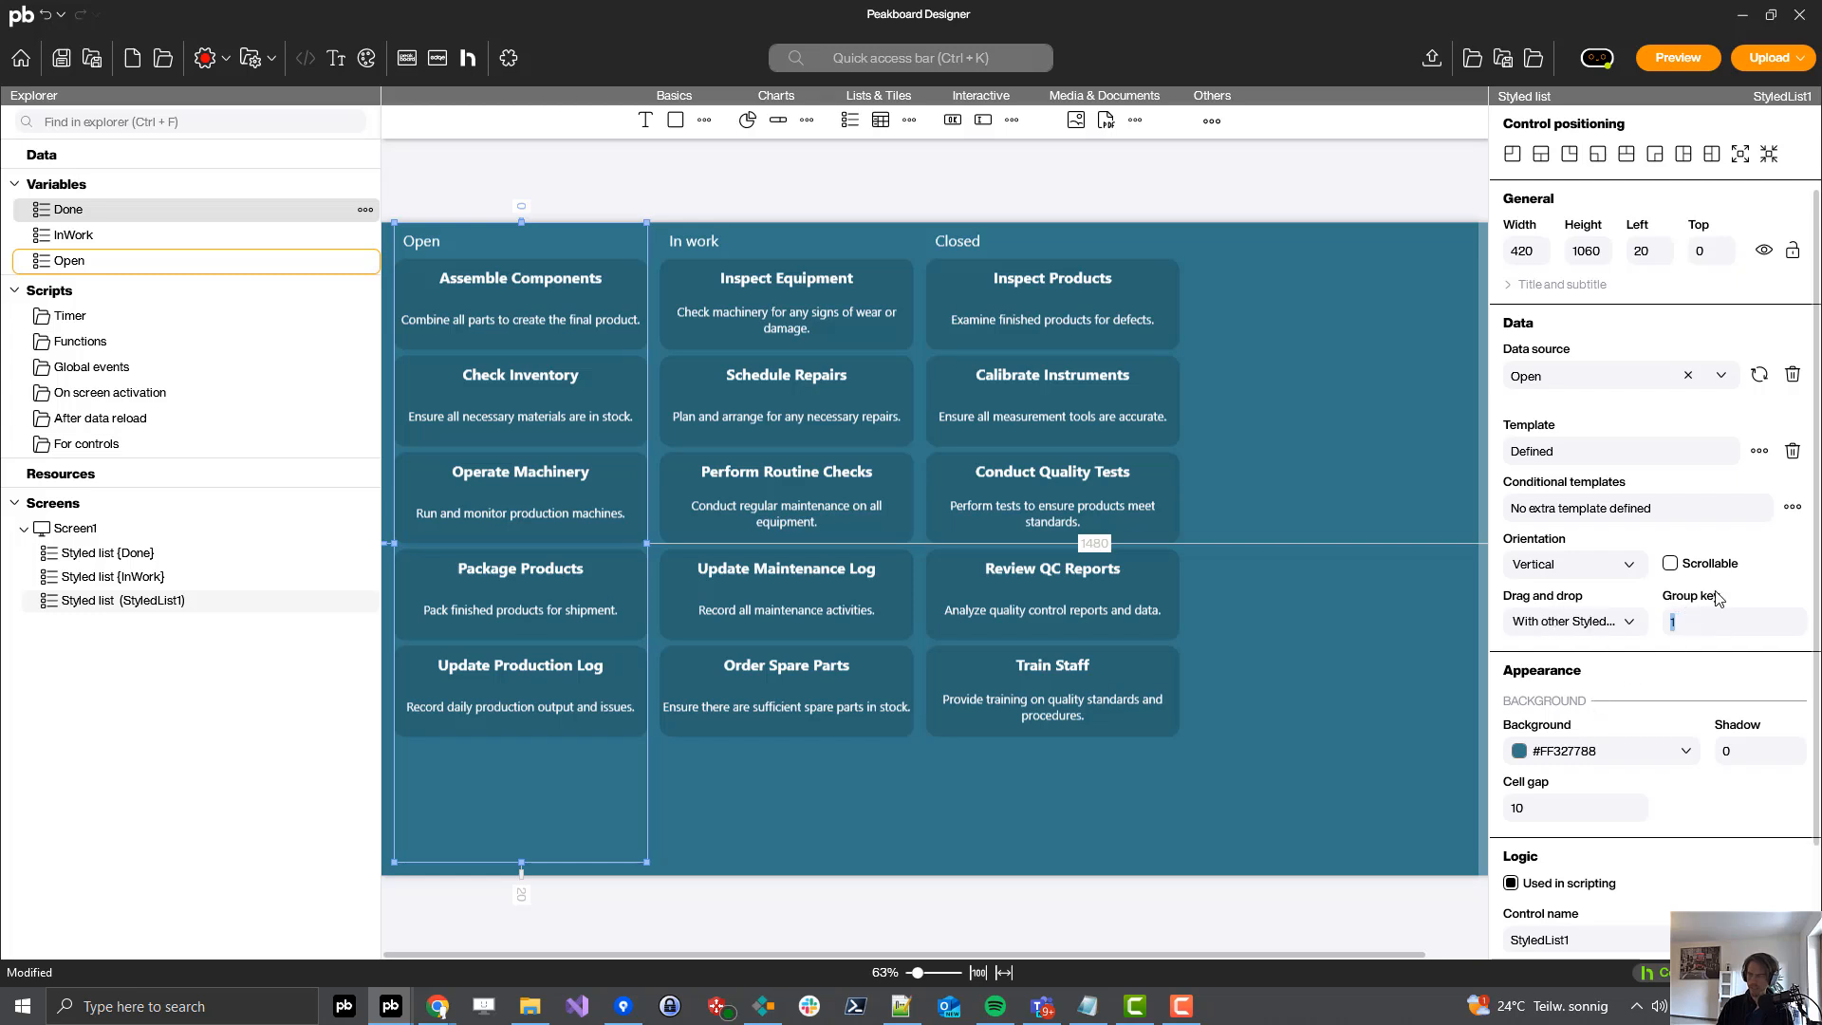
# - Allow drag and drop with other styled lists for both the "In work" and "Closed" lists
pyautogui.click(809, 377)
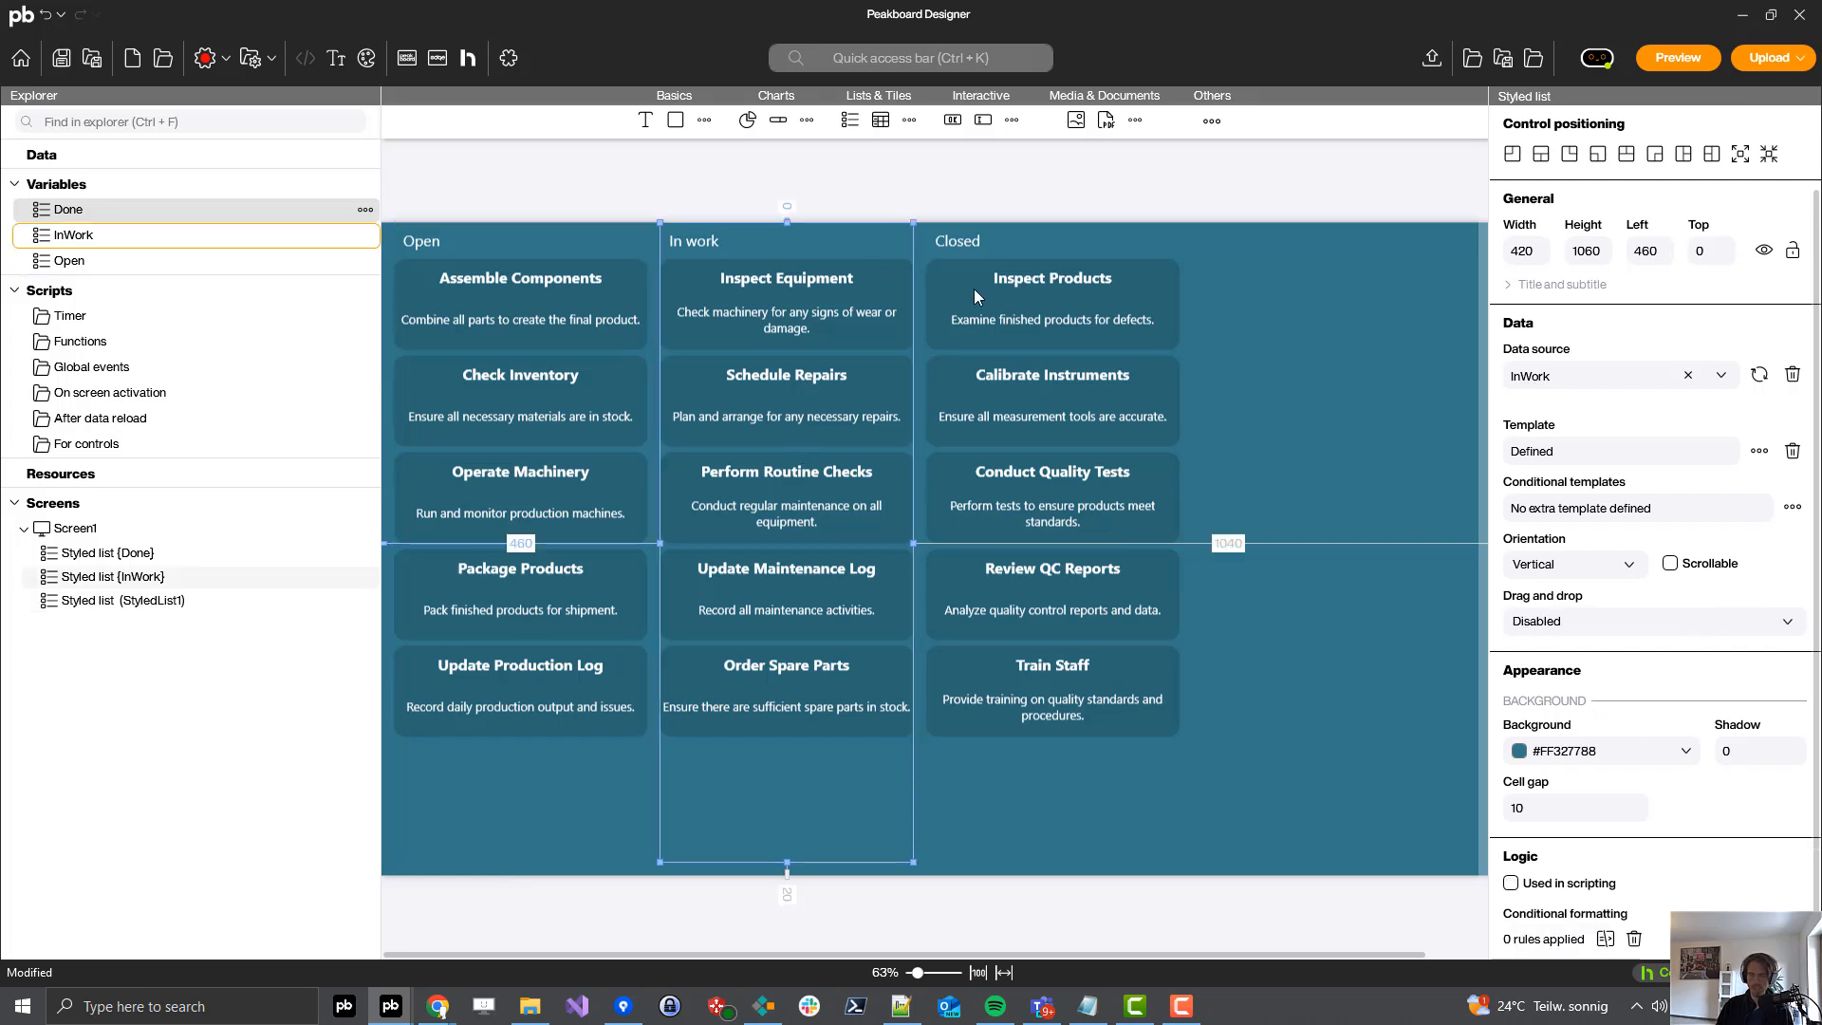
pyautogui.click(1556, 623)
pyautogui.click(1552, 717)
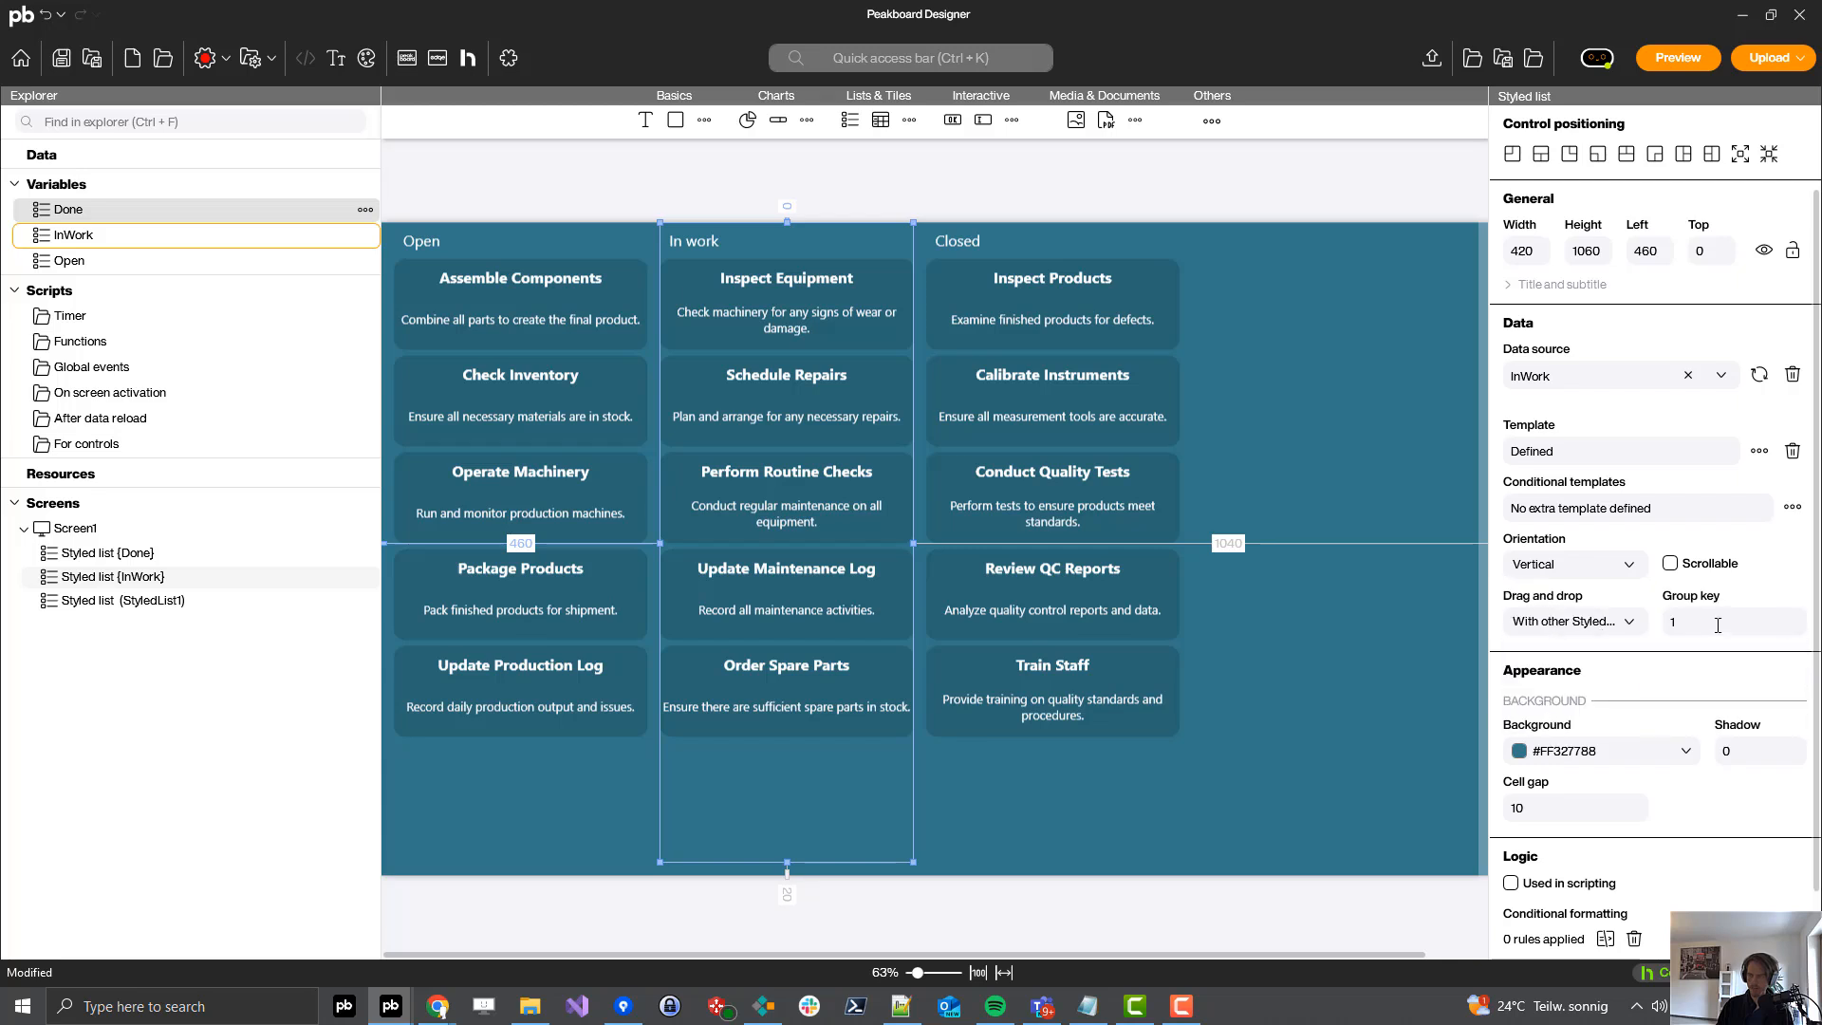
pyautogui.click(992, 321)
pyautogui.click(1642, 626)
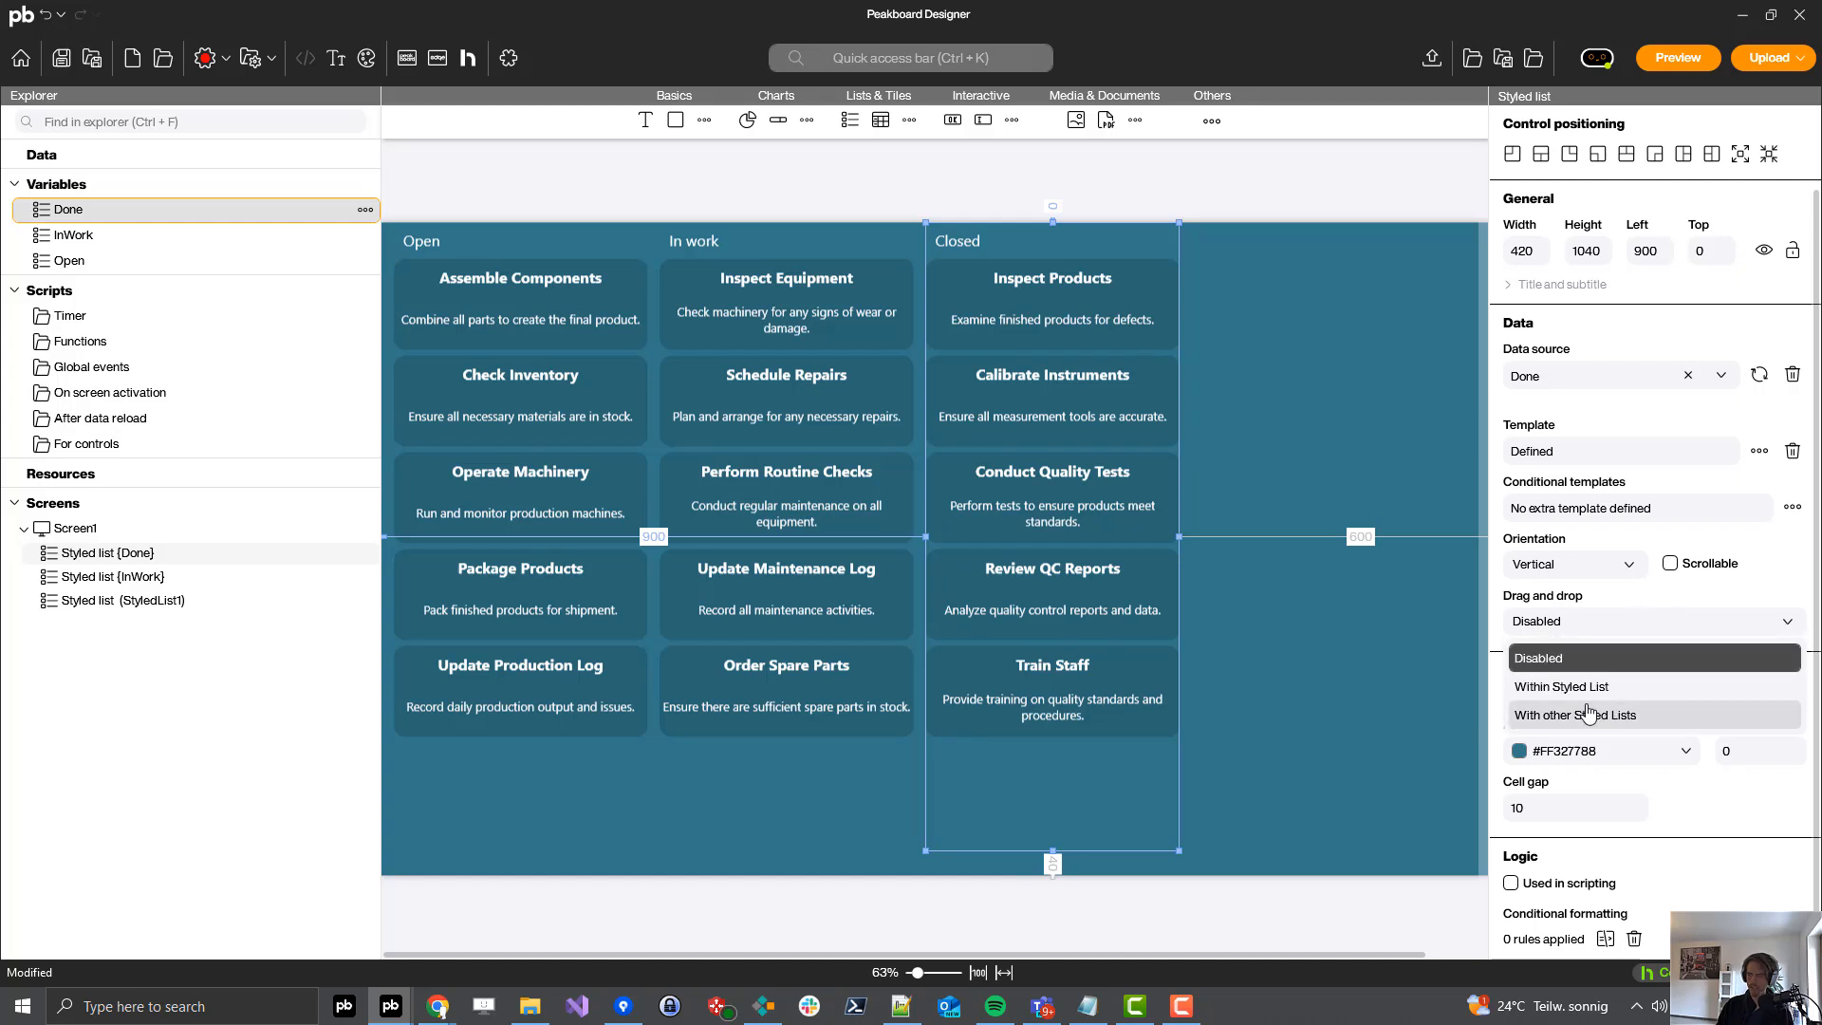
pyautogui.click(1587, 716)
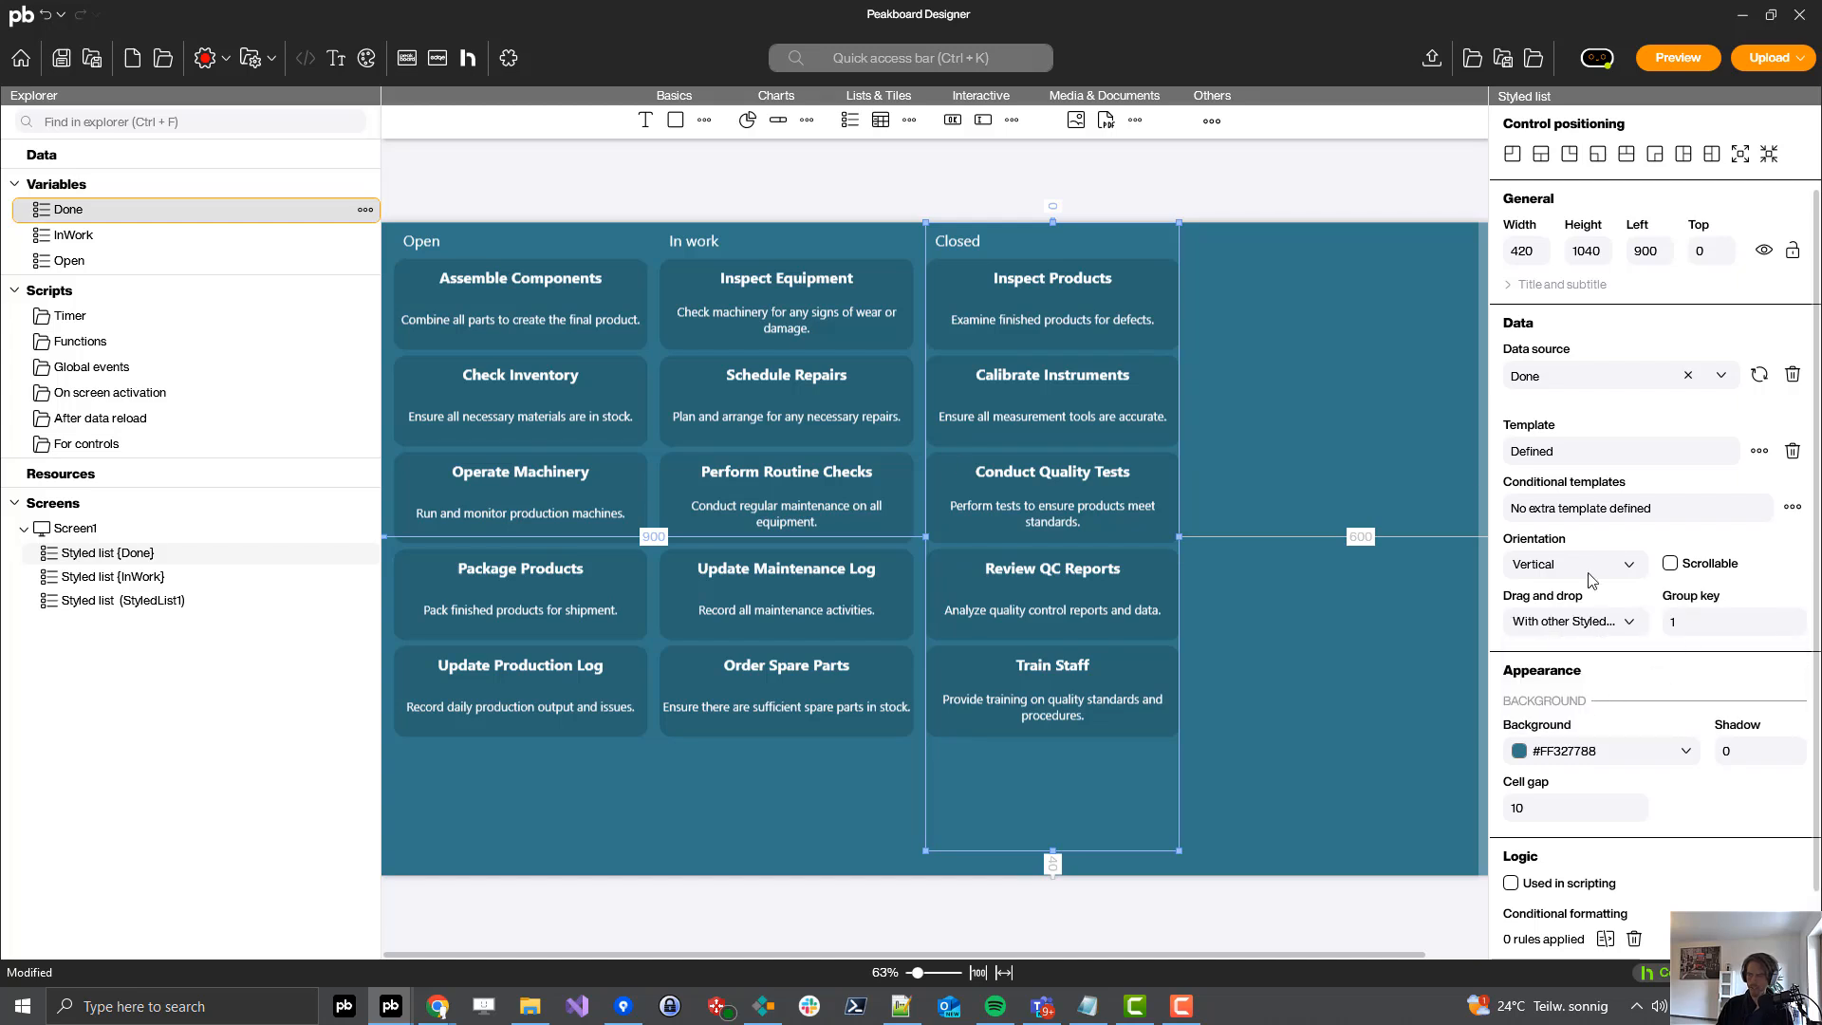
pyautogui.click(1248, 335)
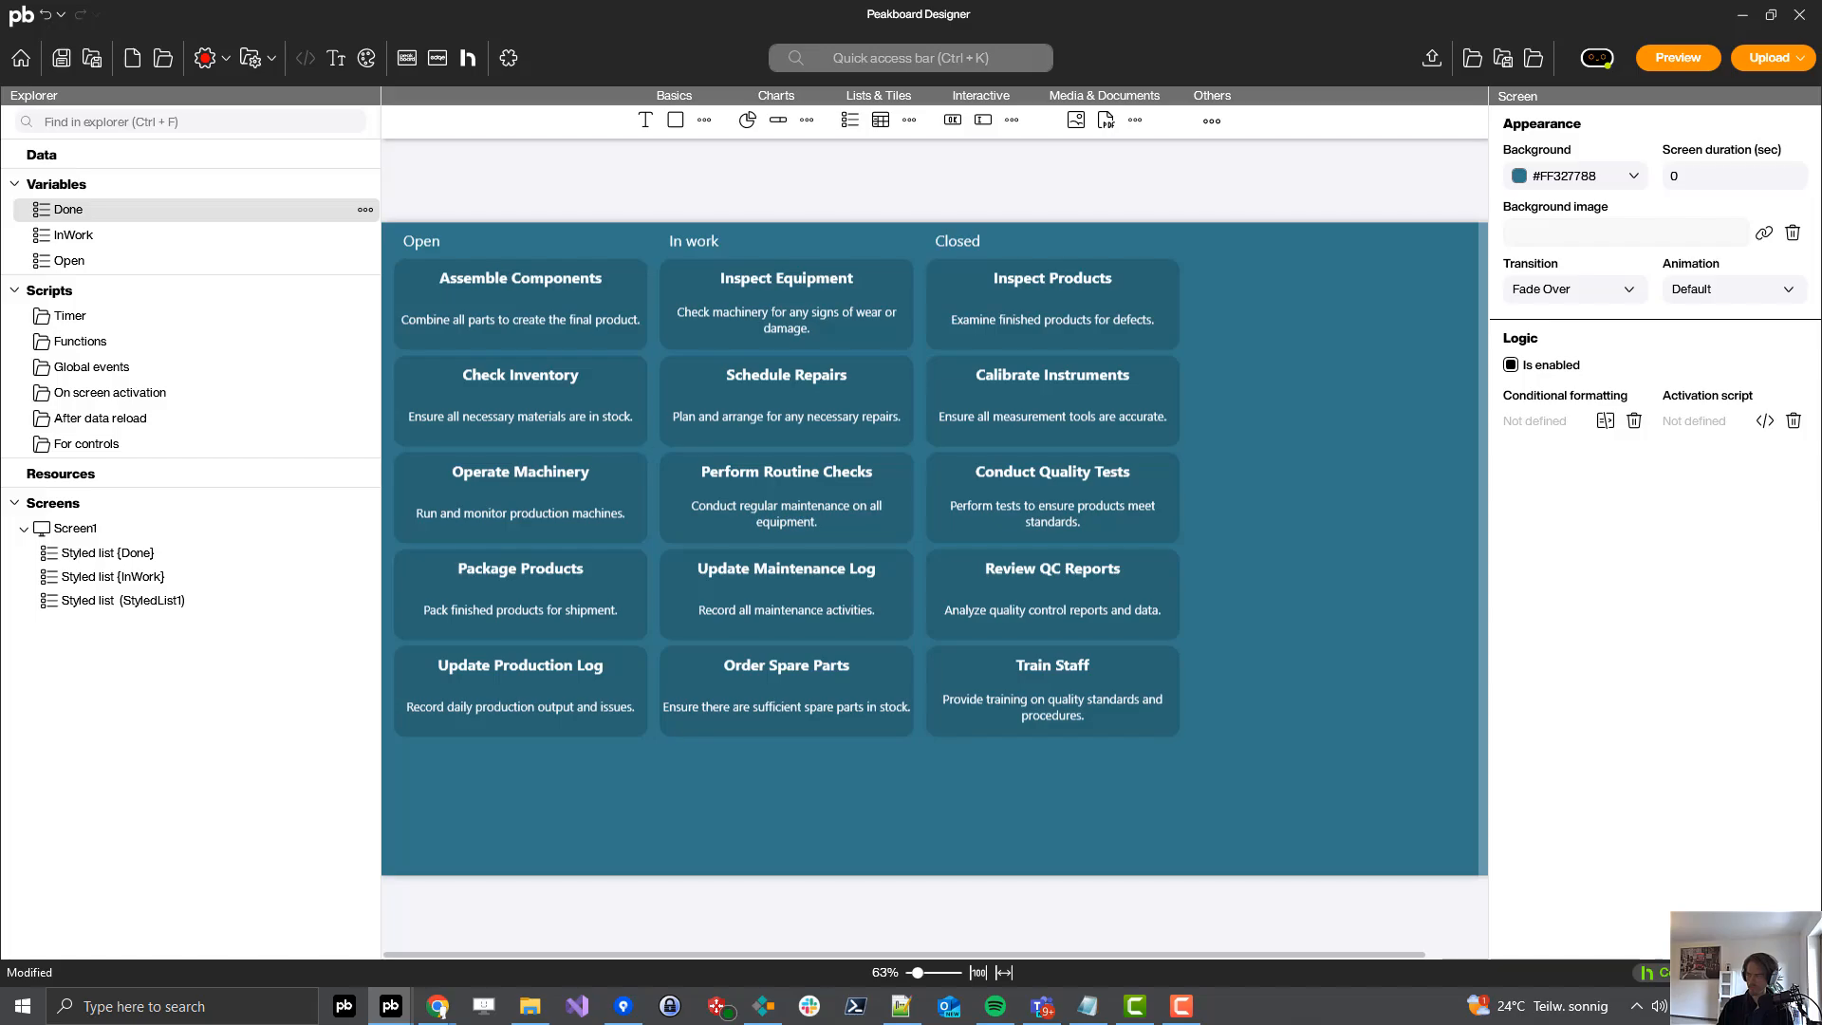
# - Preview the board and test moving task cards between the Open, In work and Closed lists
pyautogui.click(1652, 72)
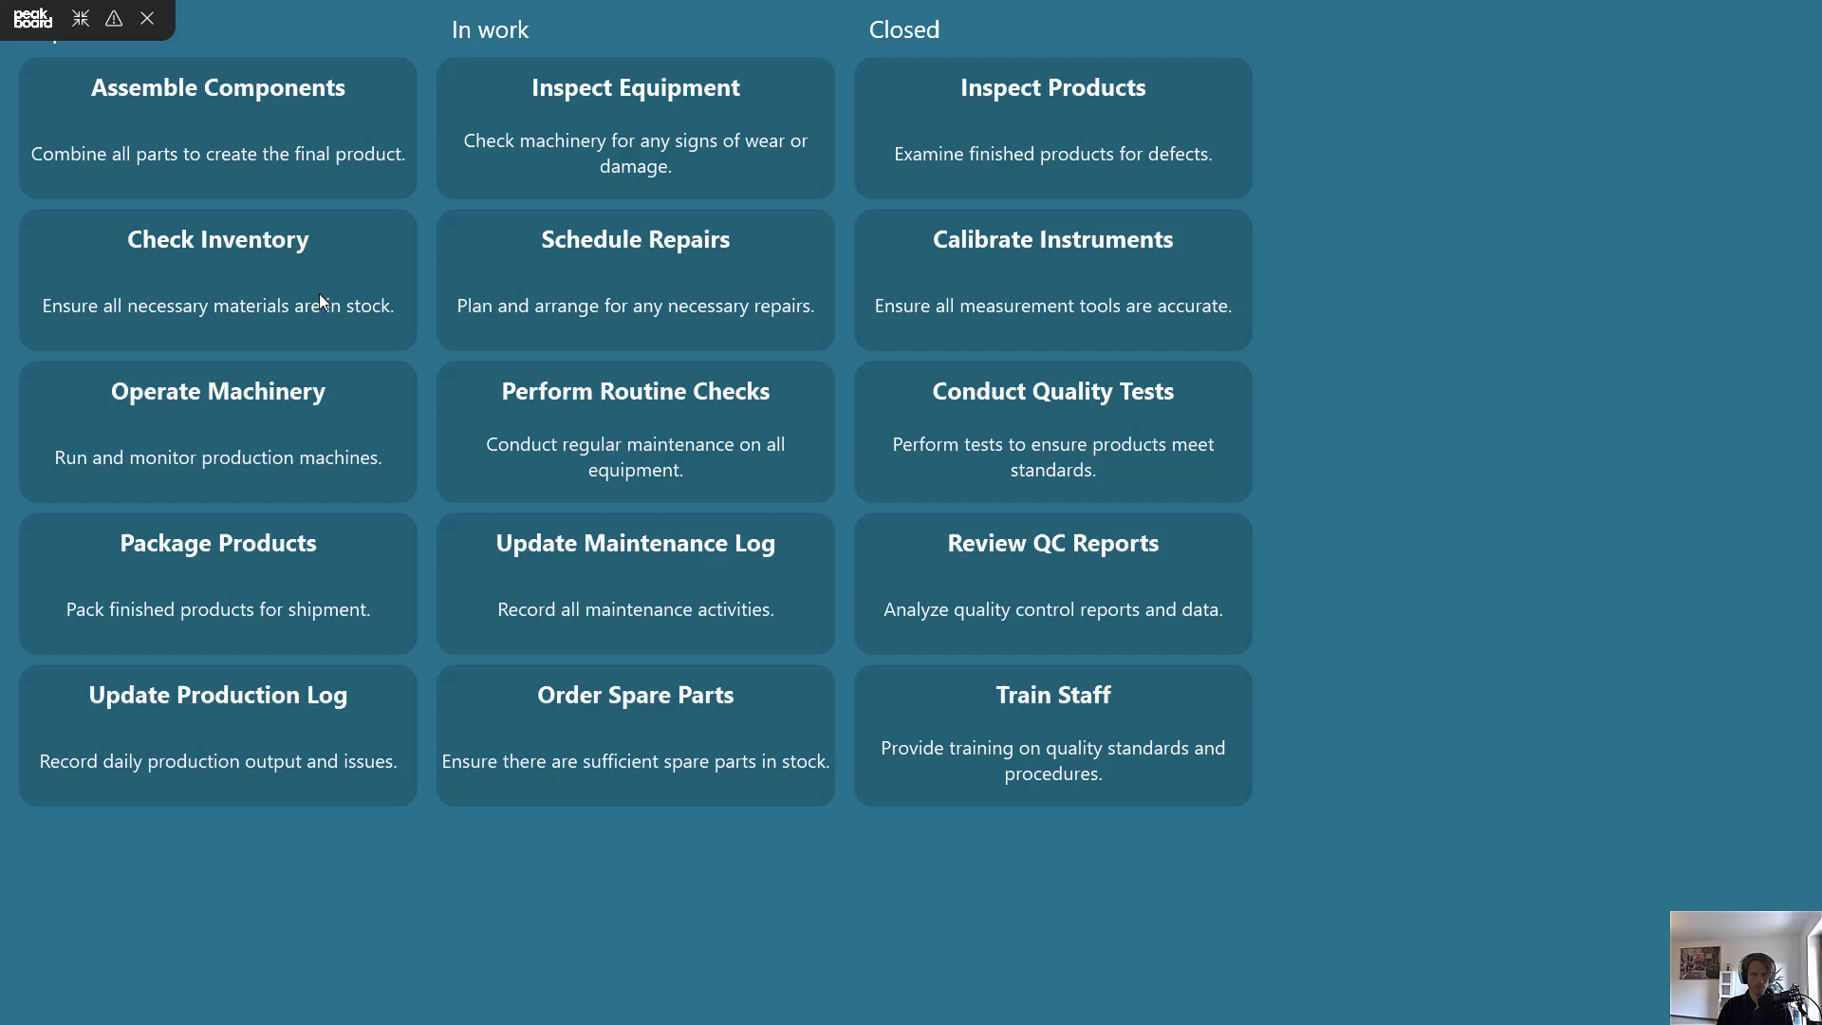
pyautogui.moveTo(321, 294); pyautogui.dragTo(704, 245)
pyautogui.moveTo(920, 322); pyautogui.dragTo(313, 349)
pyautogui.moveTo(253, 159); pyautogui.dragTo(1101, 527)
pyautogui.click(147, 18)
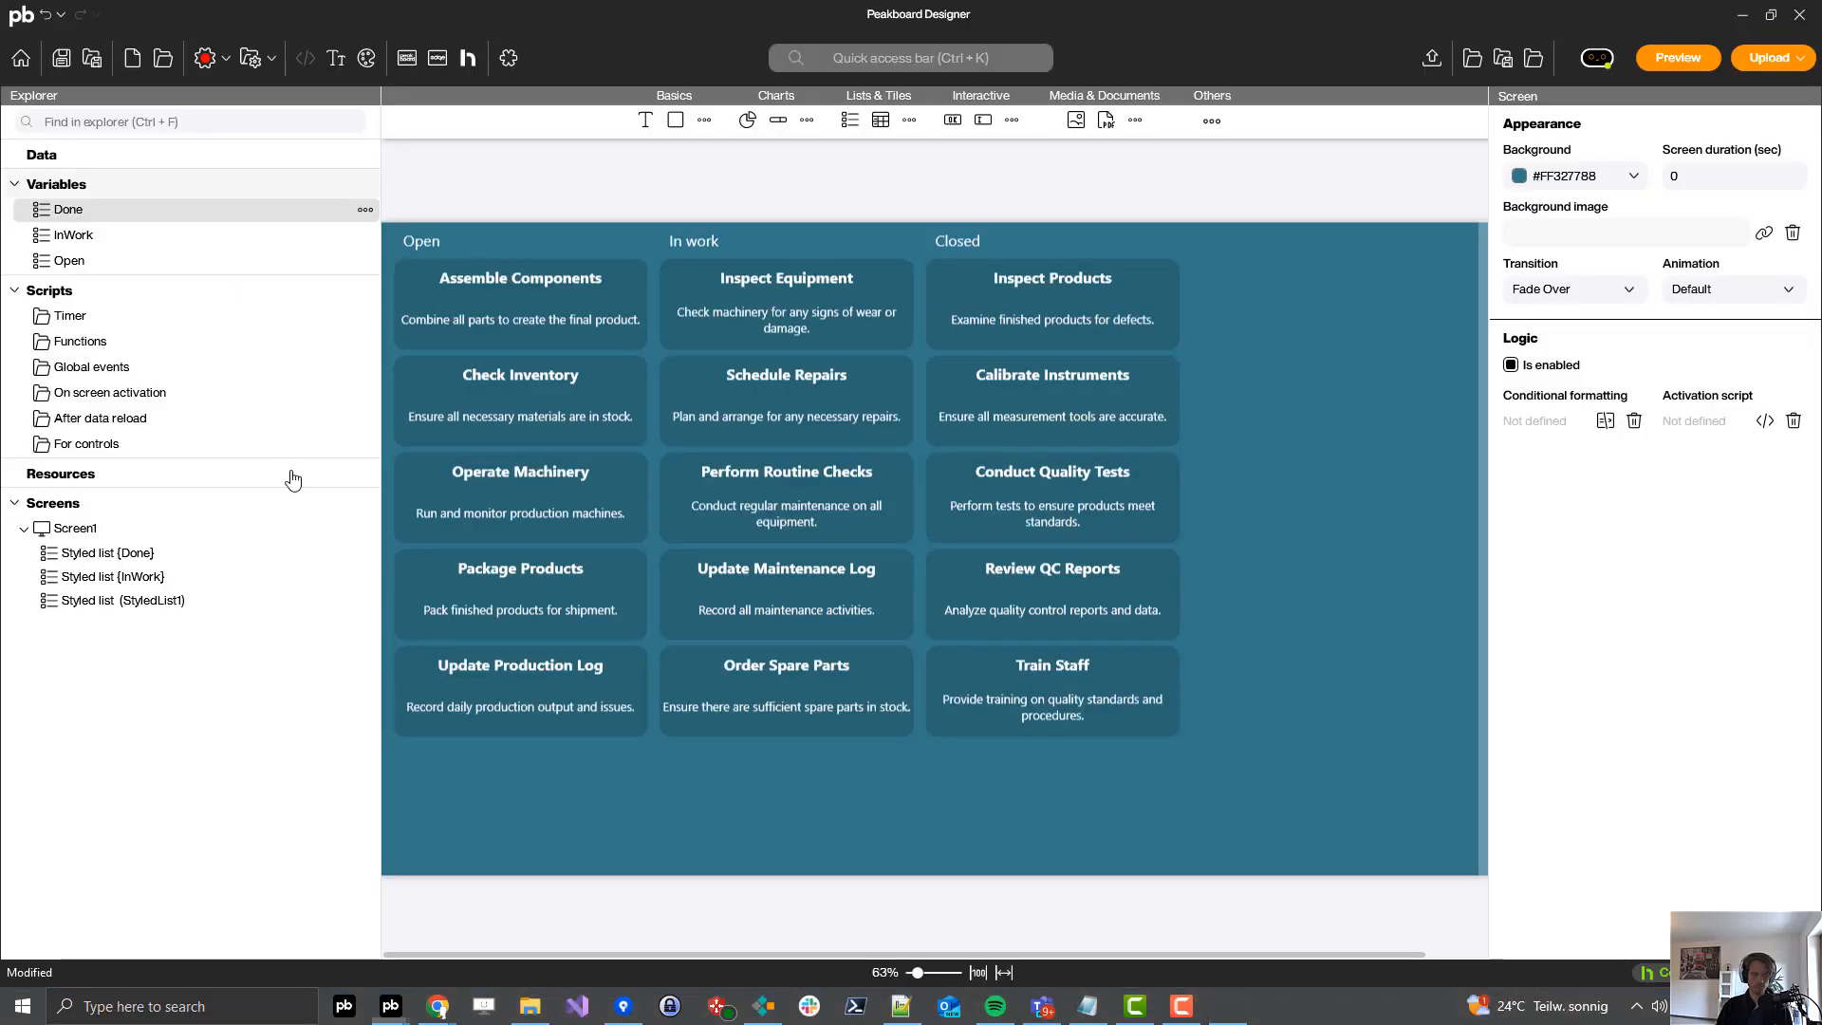
# - Enable storing the variable value on the Peakboard Box for Done and InWork, and verify the same option for Open
pyautogui.doubleClick(67, 219)
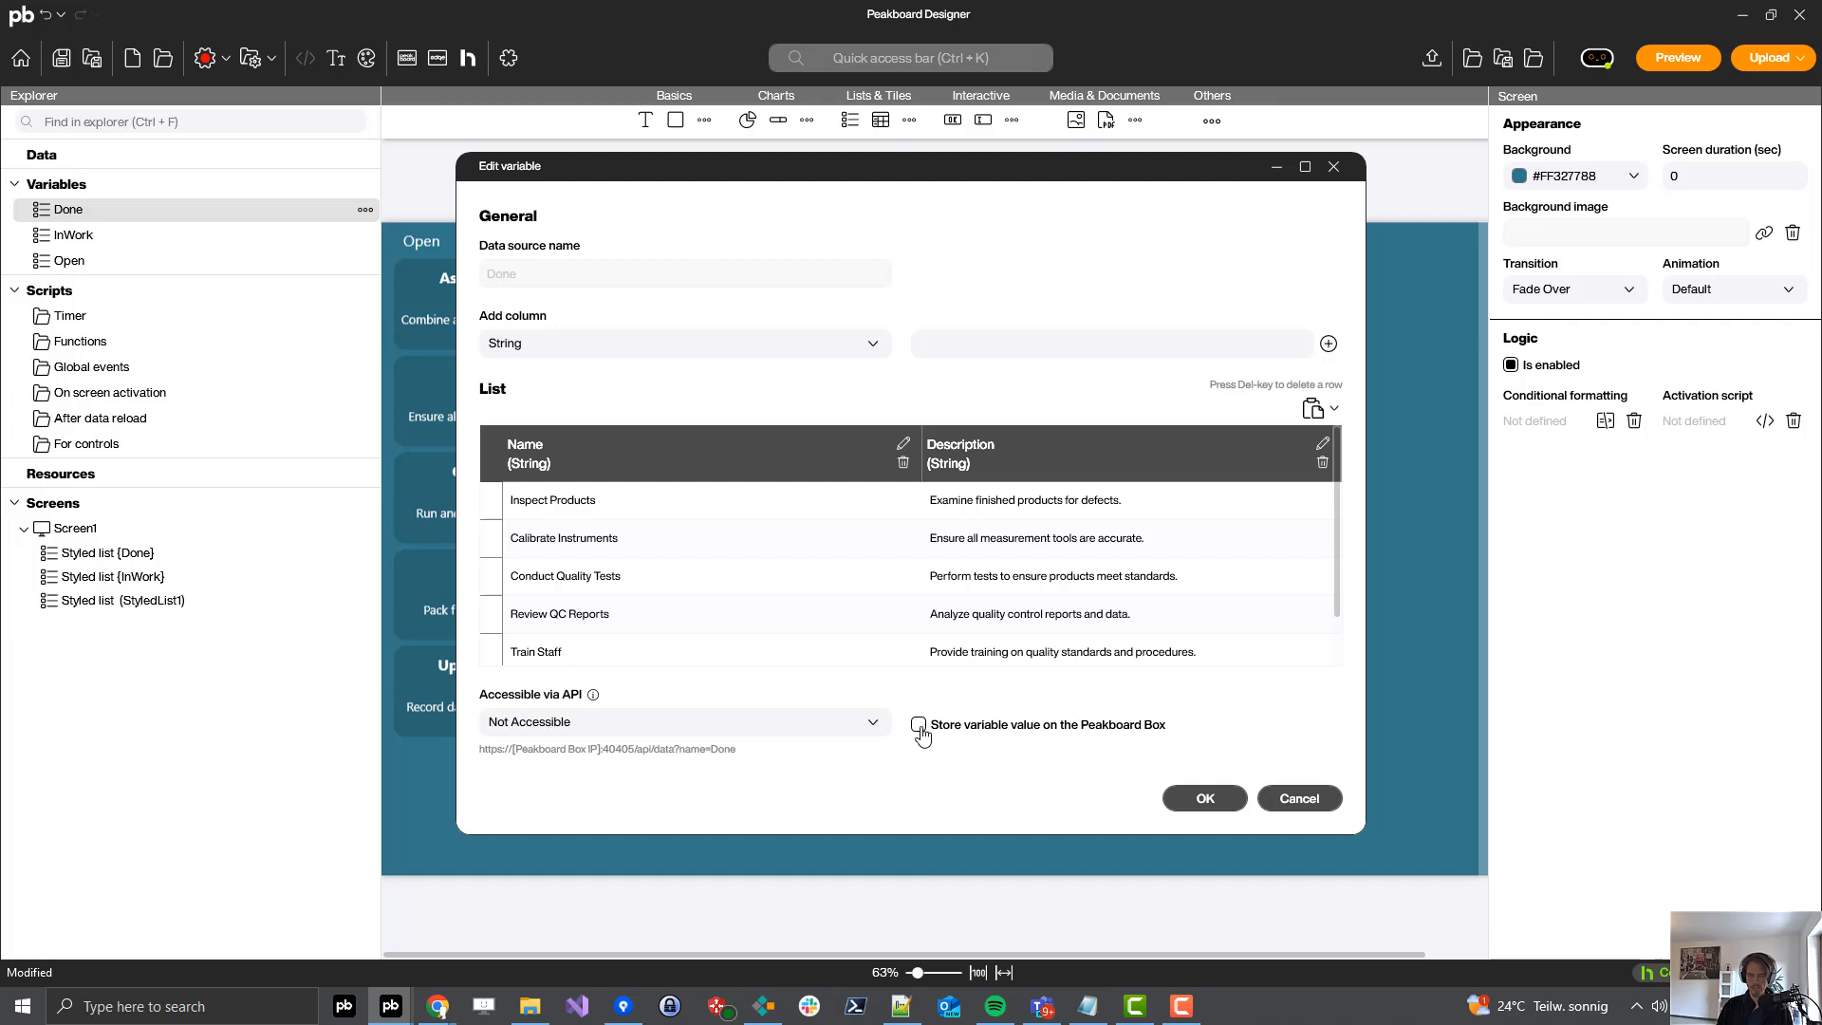
pyautogui.click(1018, 736)
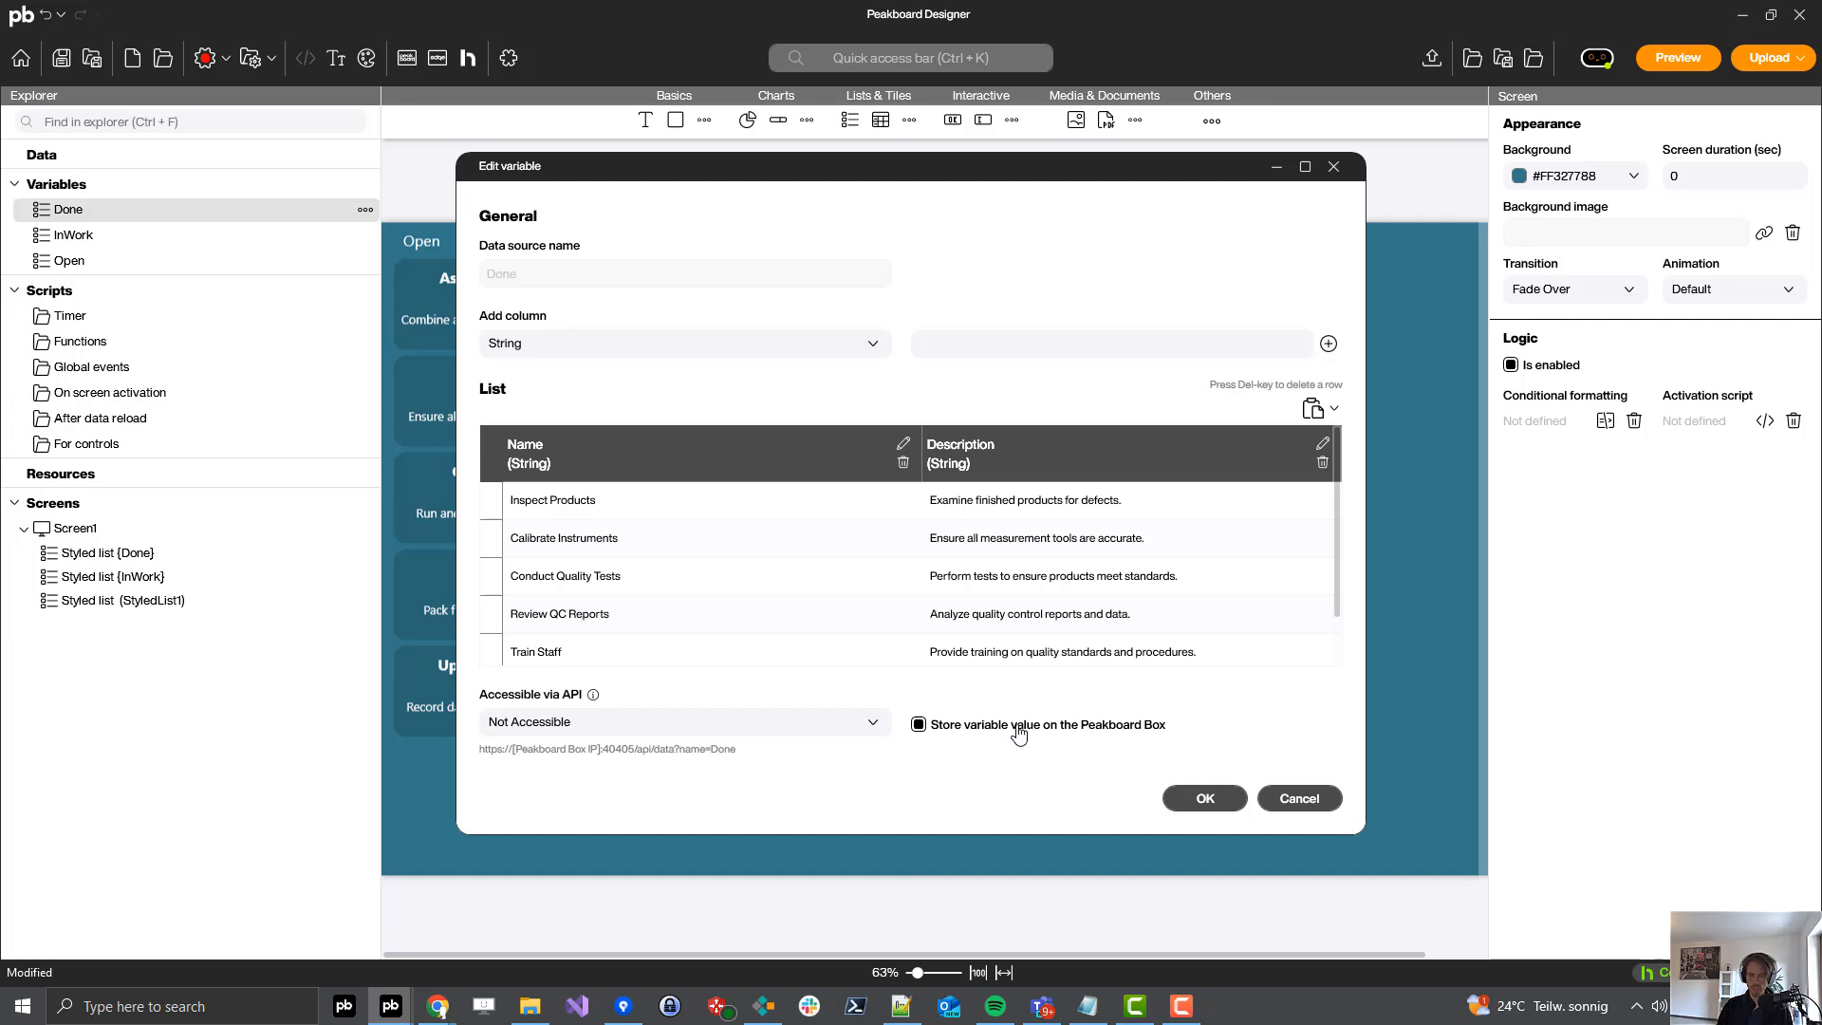
pyautogui.click(1196, 800)
pyautogui.doubleClick(134, 238)
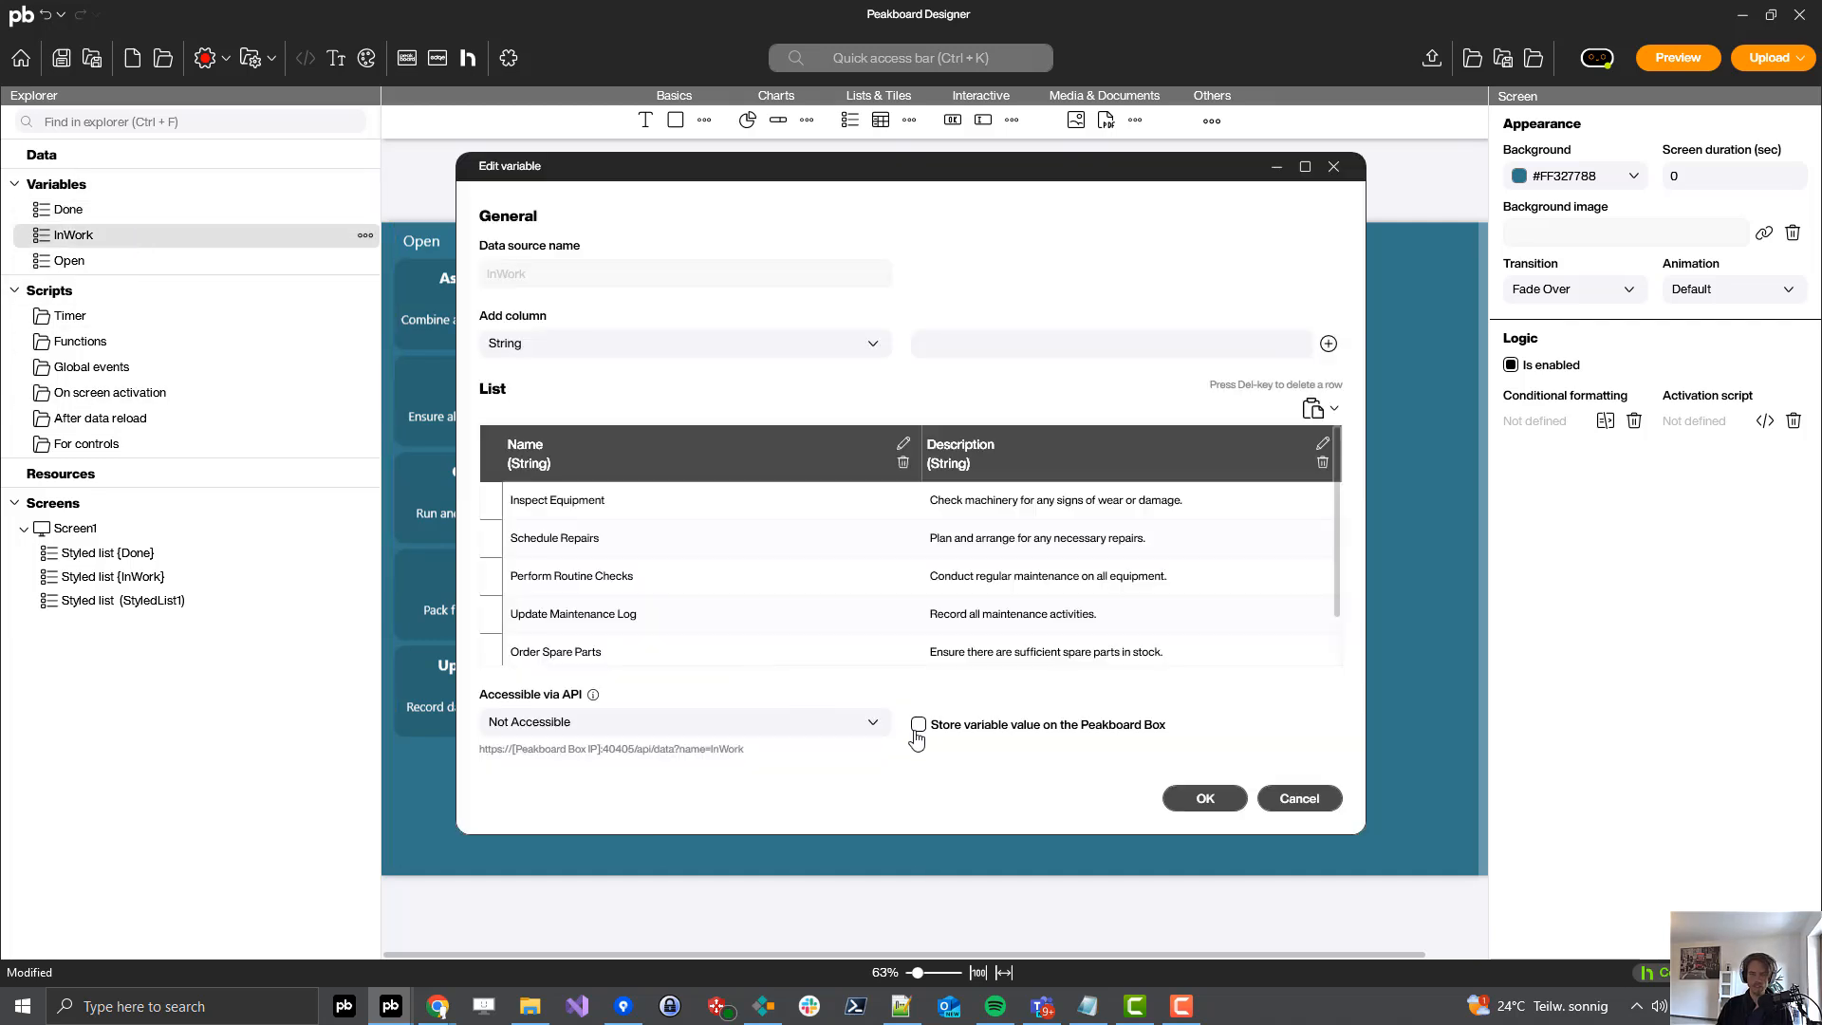
pyautogui.click(916, 729)
pyautogui.click(1206, 798)
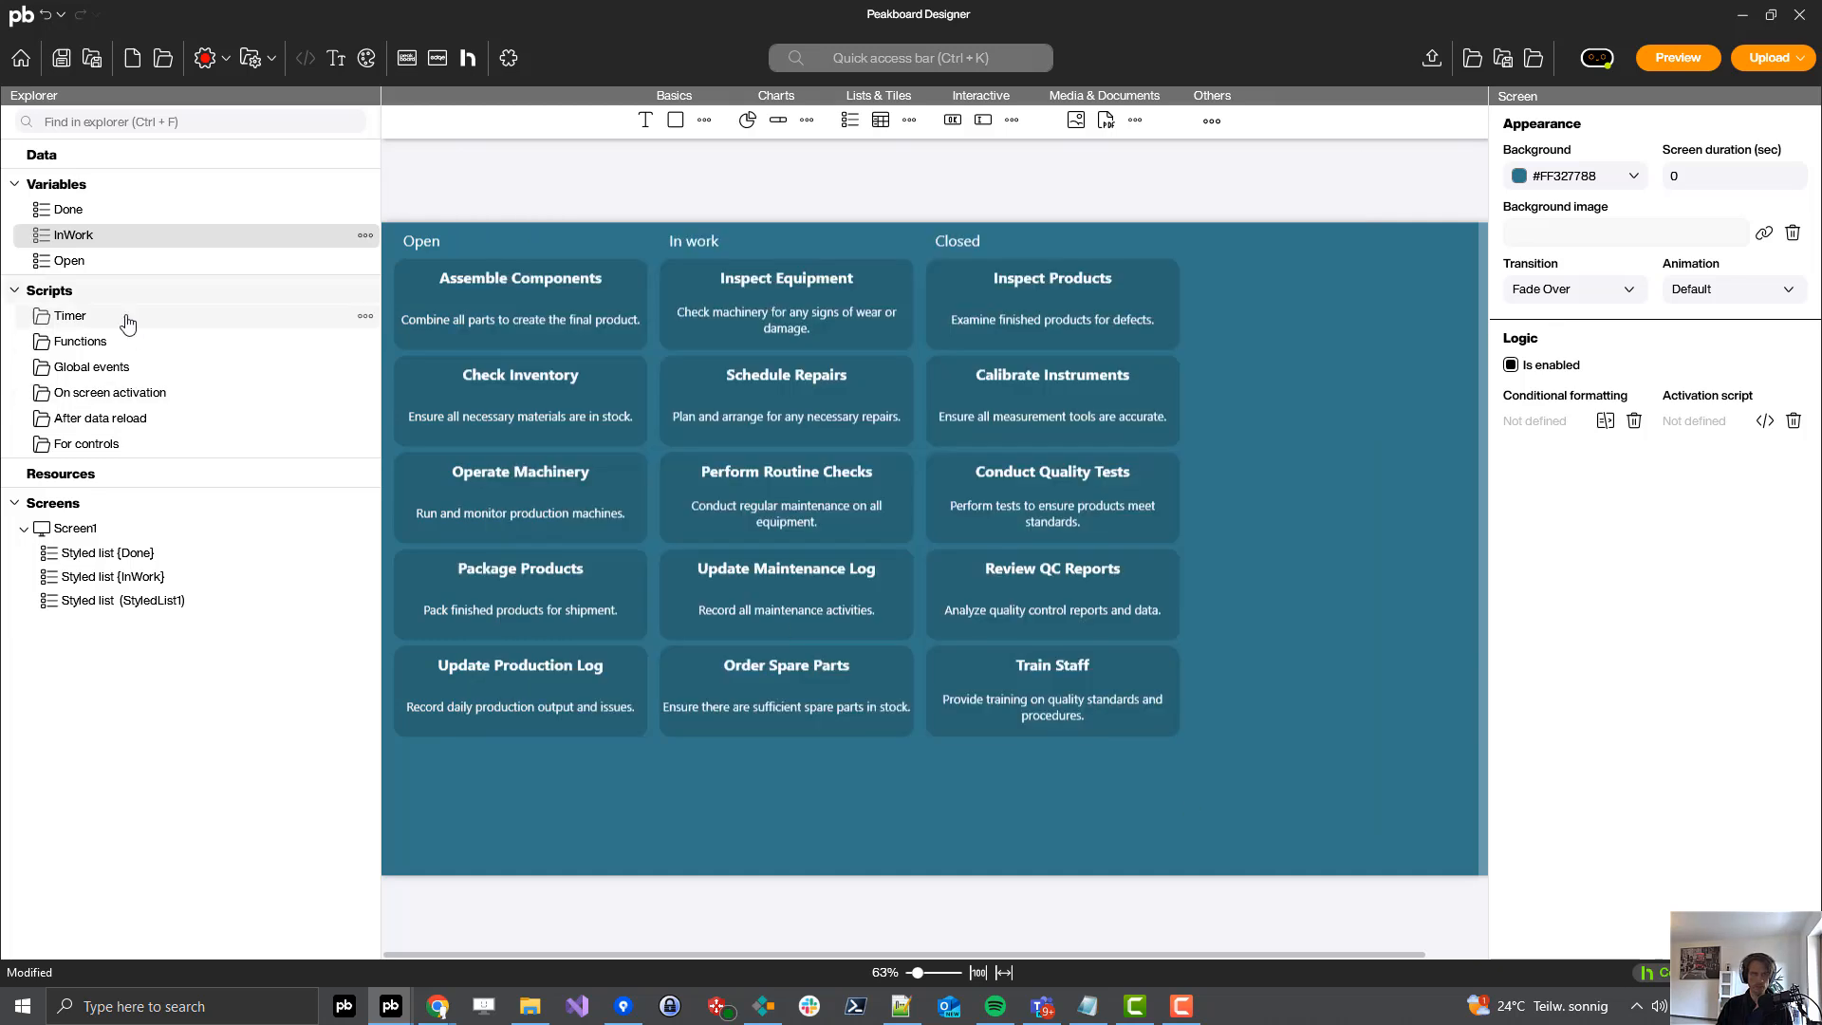
pyautogui.doubleClick(121, 261)
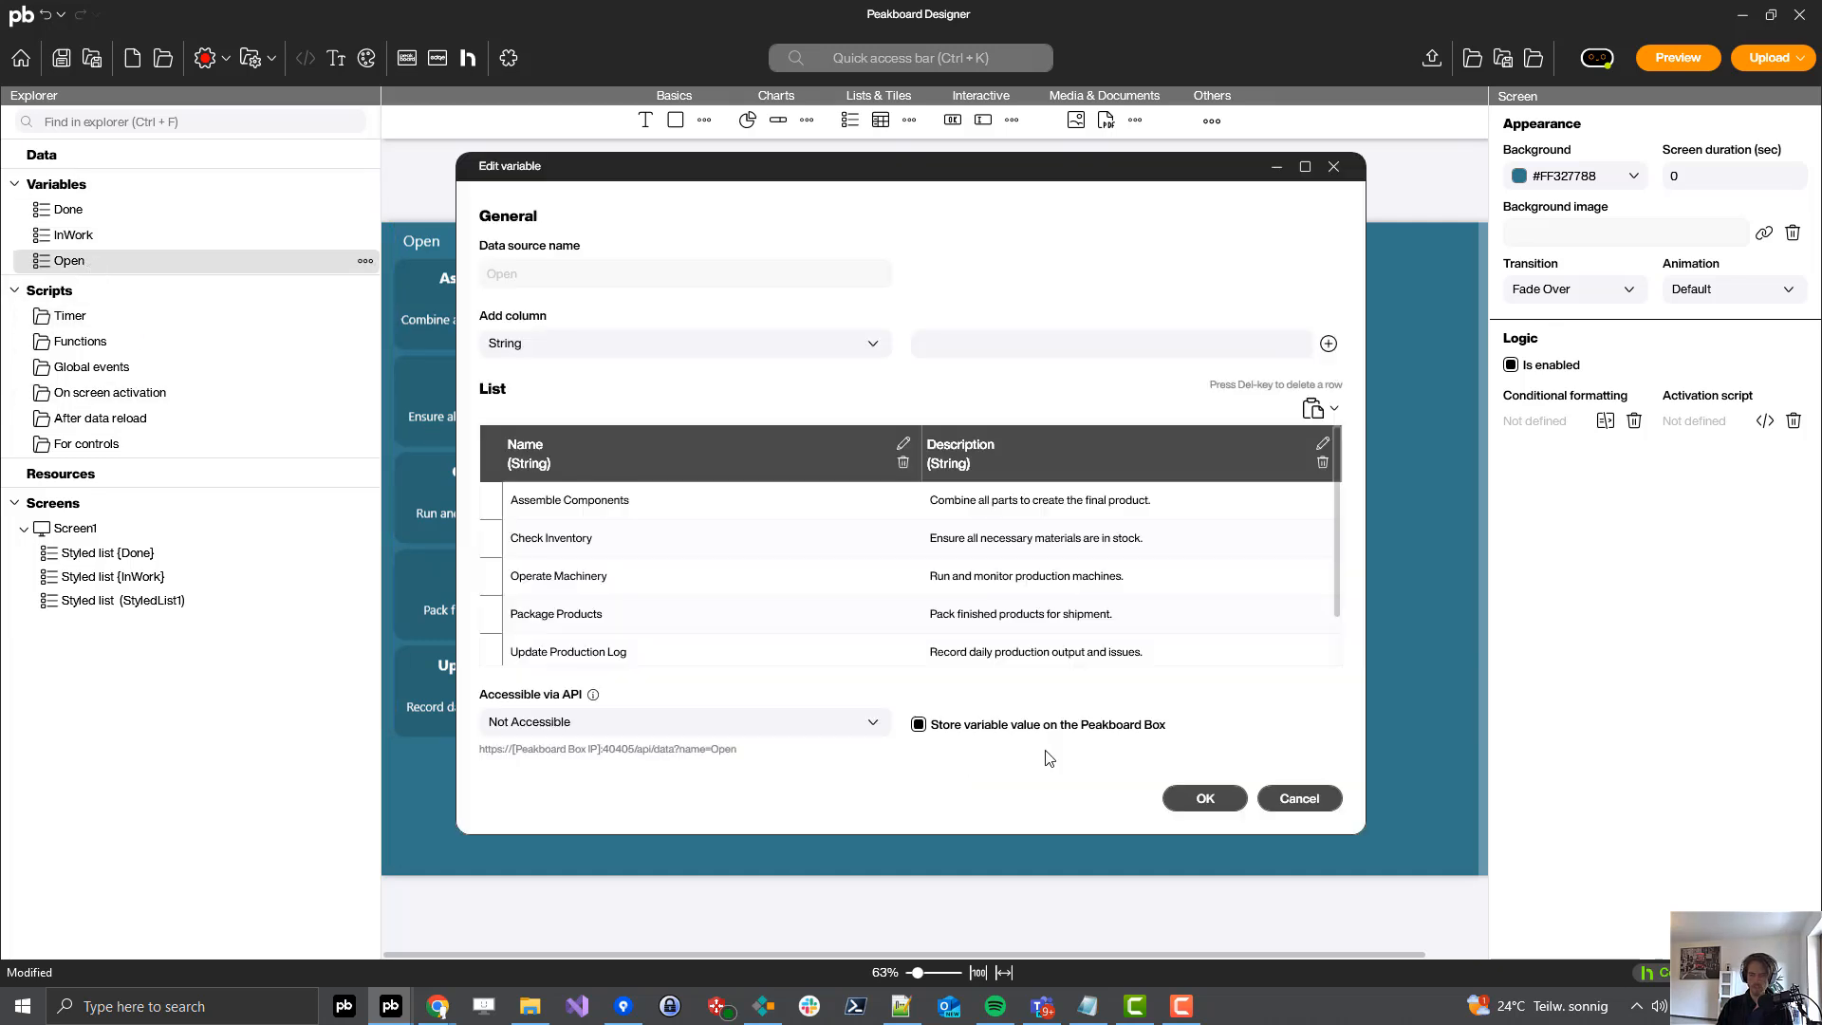
pyautogui.click(1204, 802)
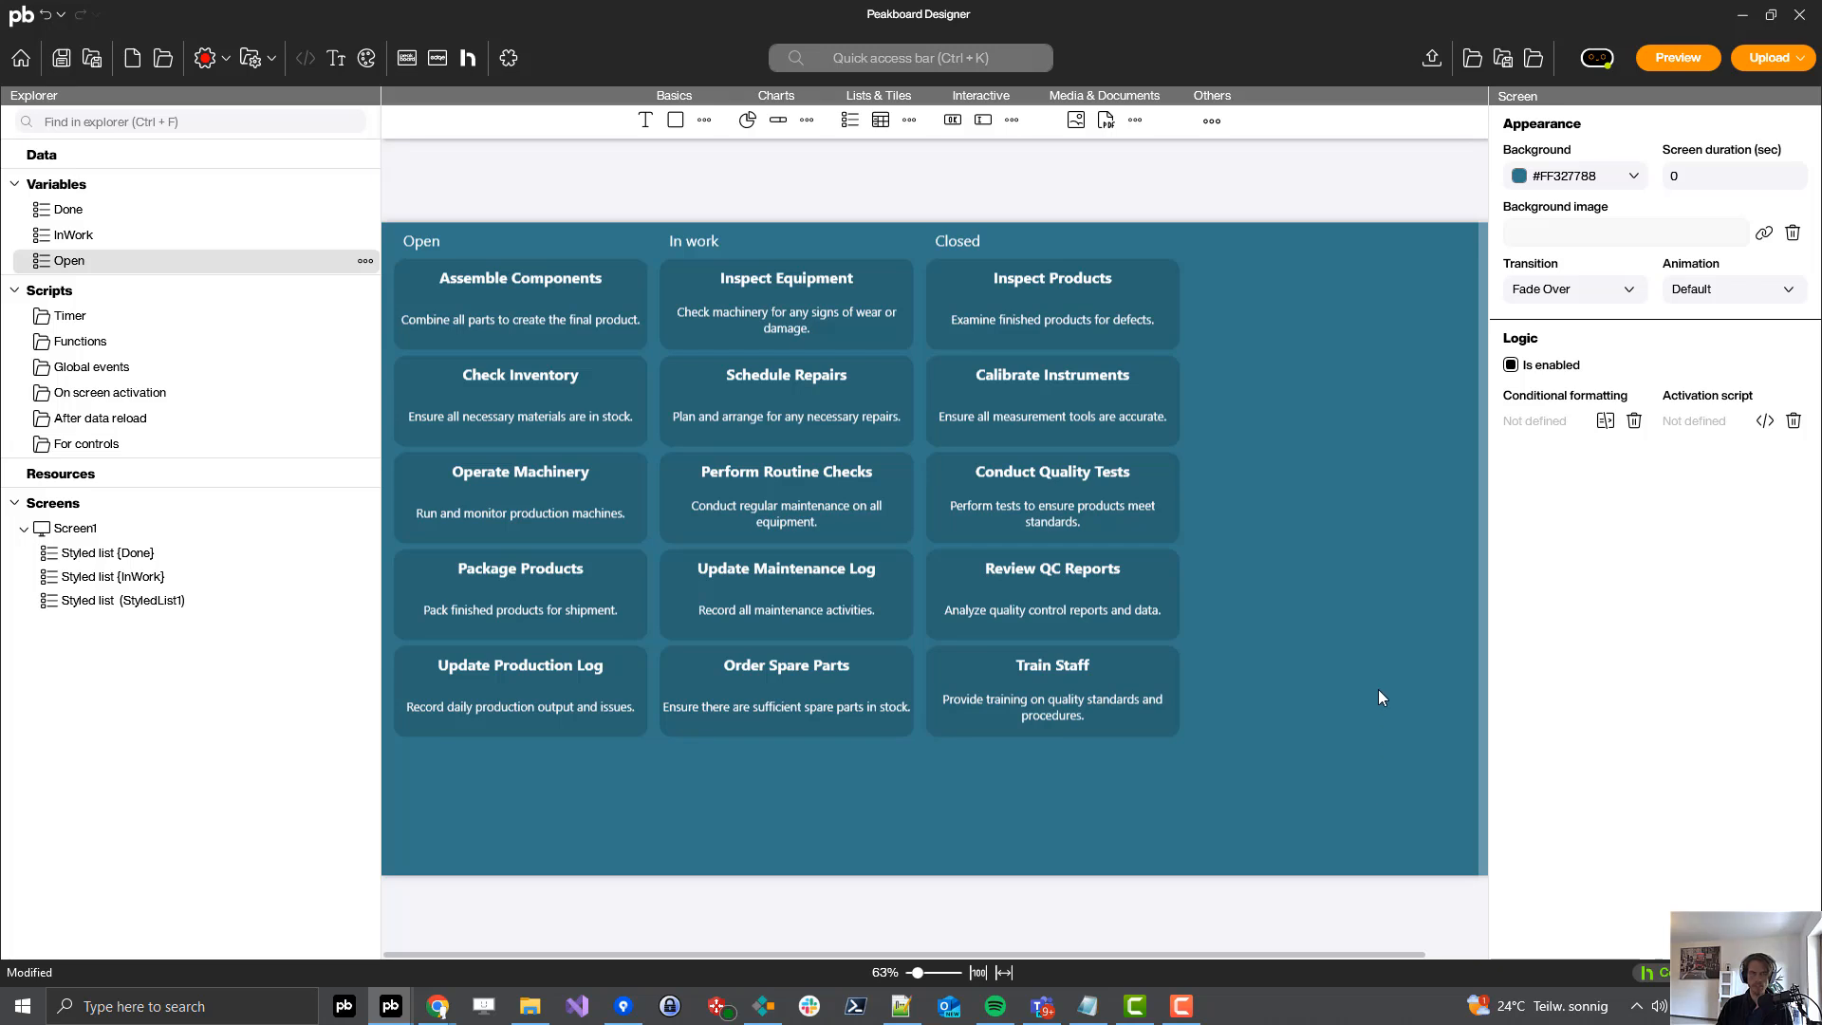
# - Add two String variables named NewName and NewDesc
pyautogui.rightClick(105, 187)
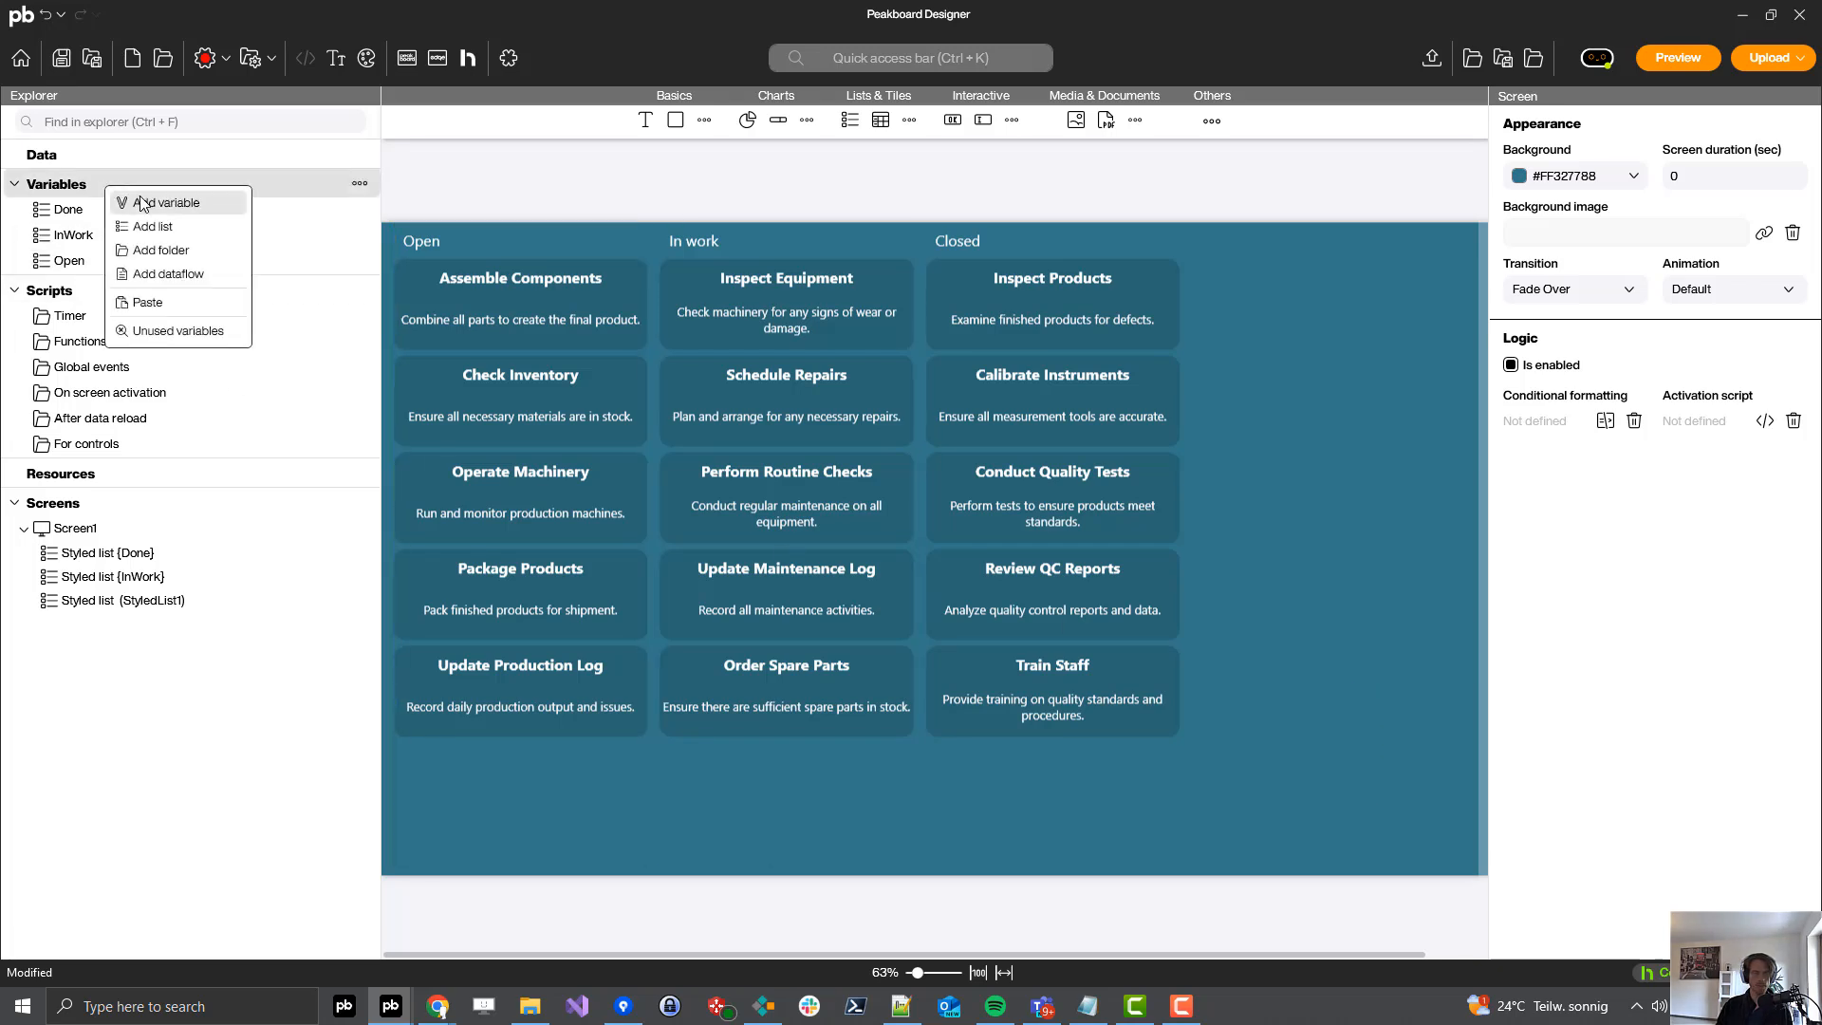
pyautogui.click(143, 203)
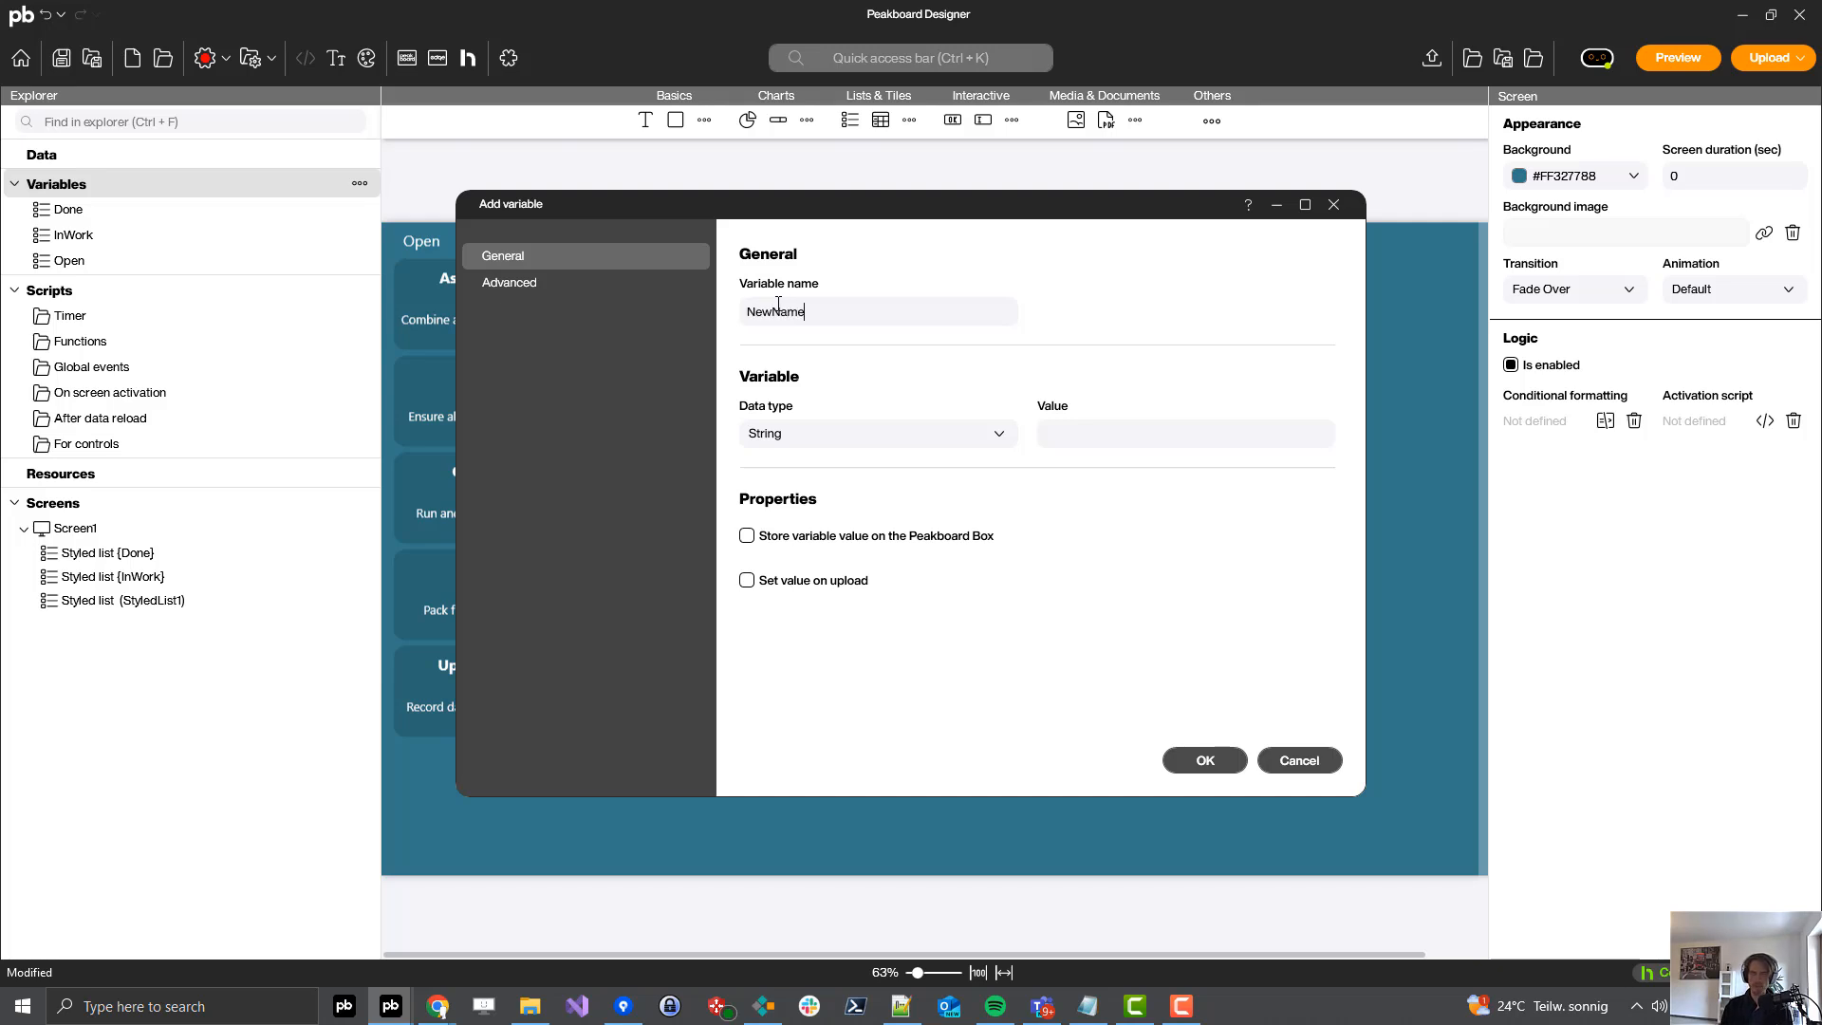
pyautogui.click(1204, 760)
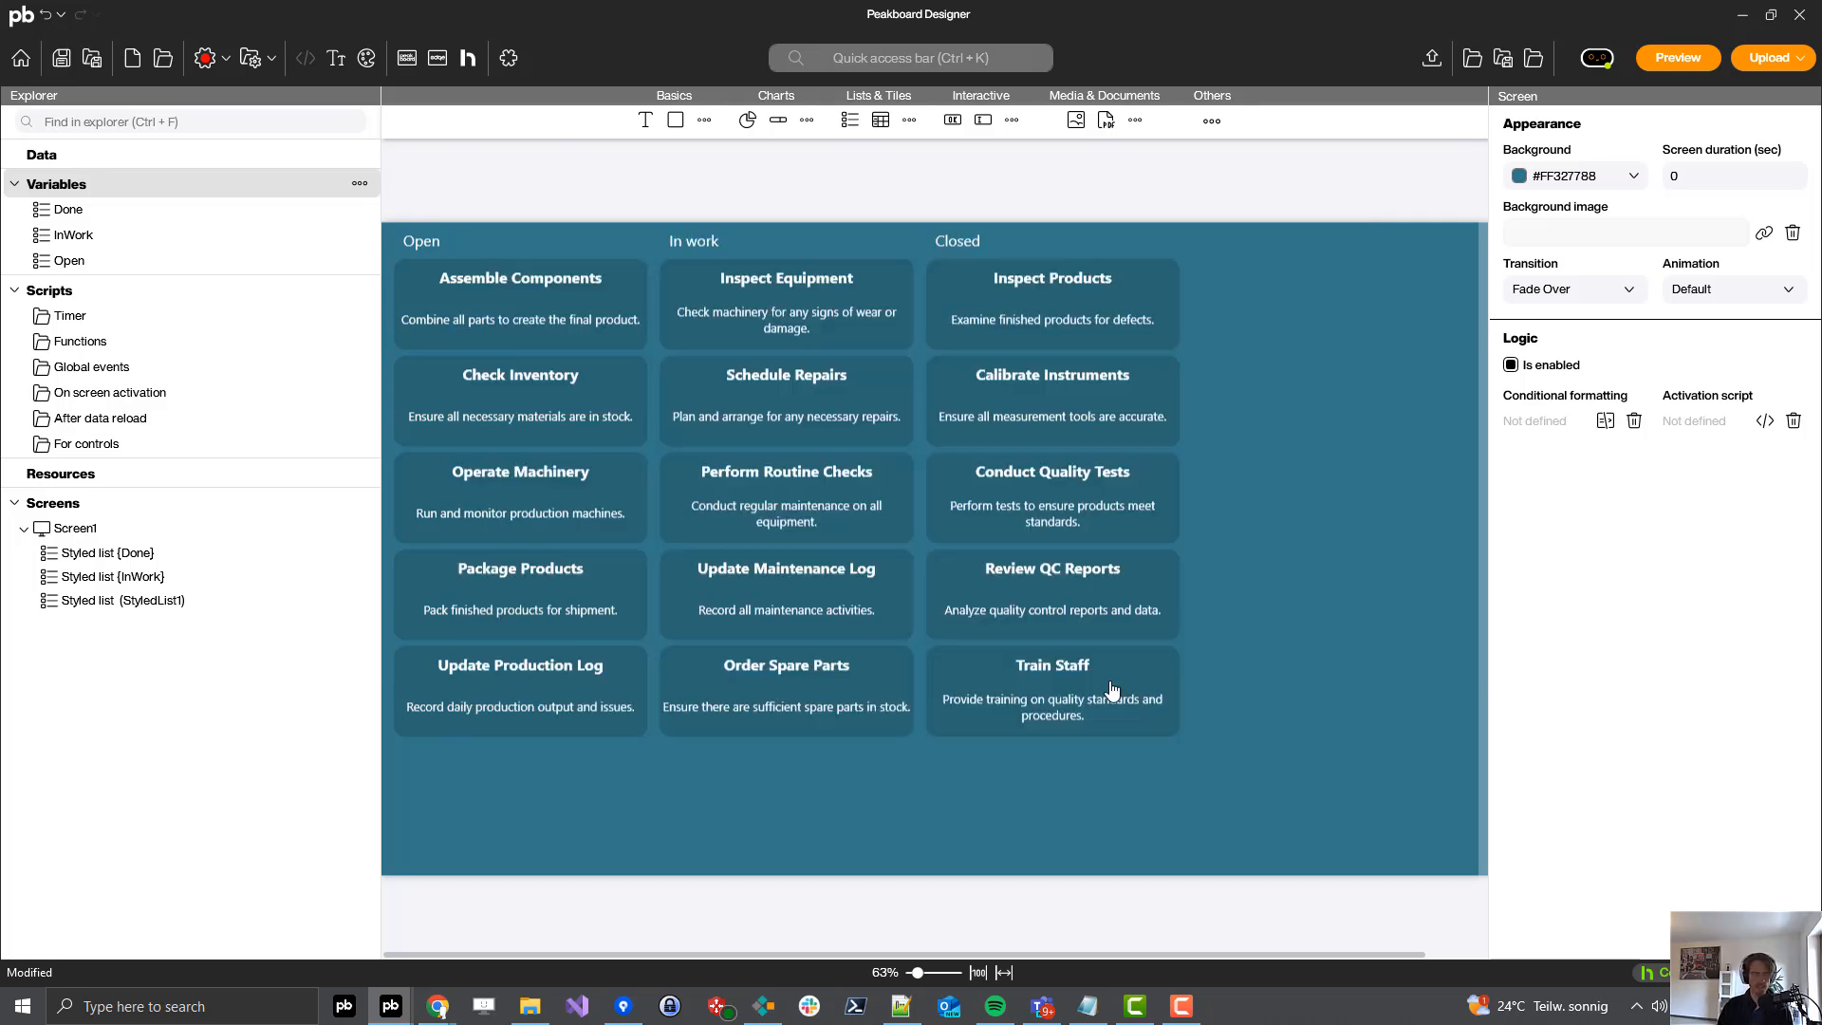
pyautogui.rightClick(104, 183)
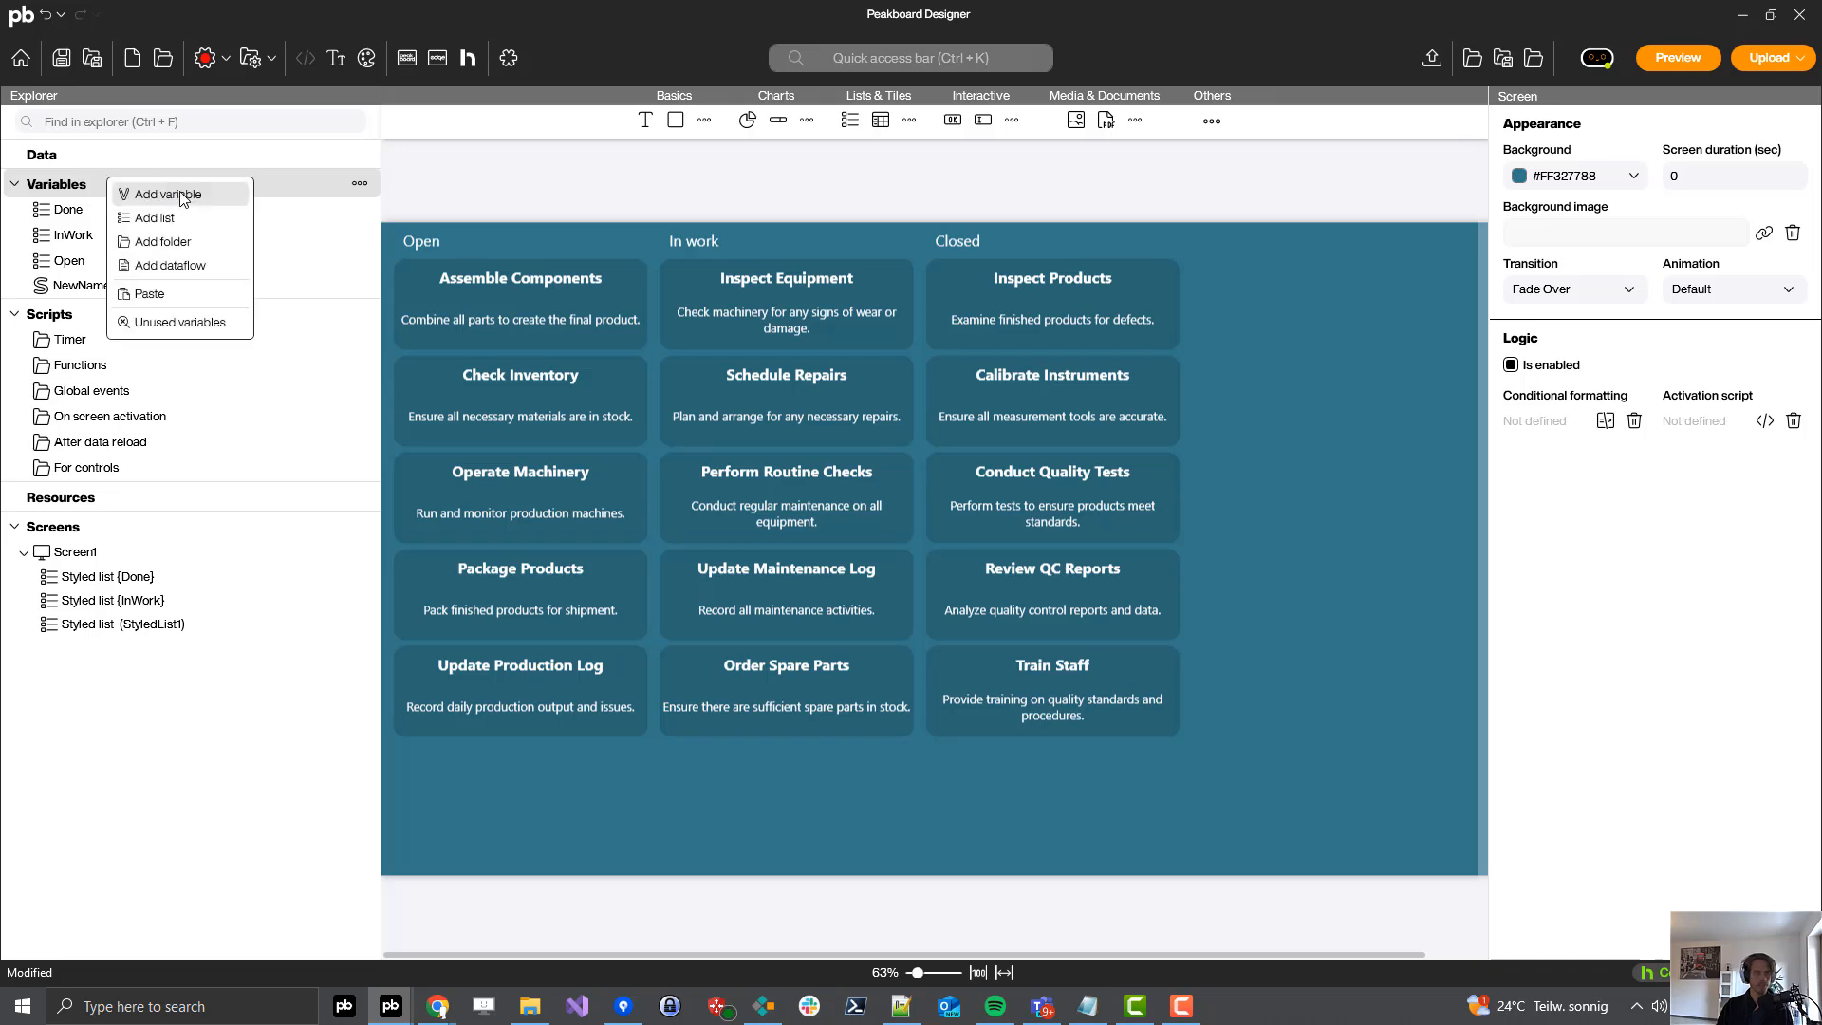
pyautogui.click(185, 197)
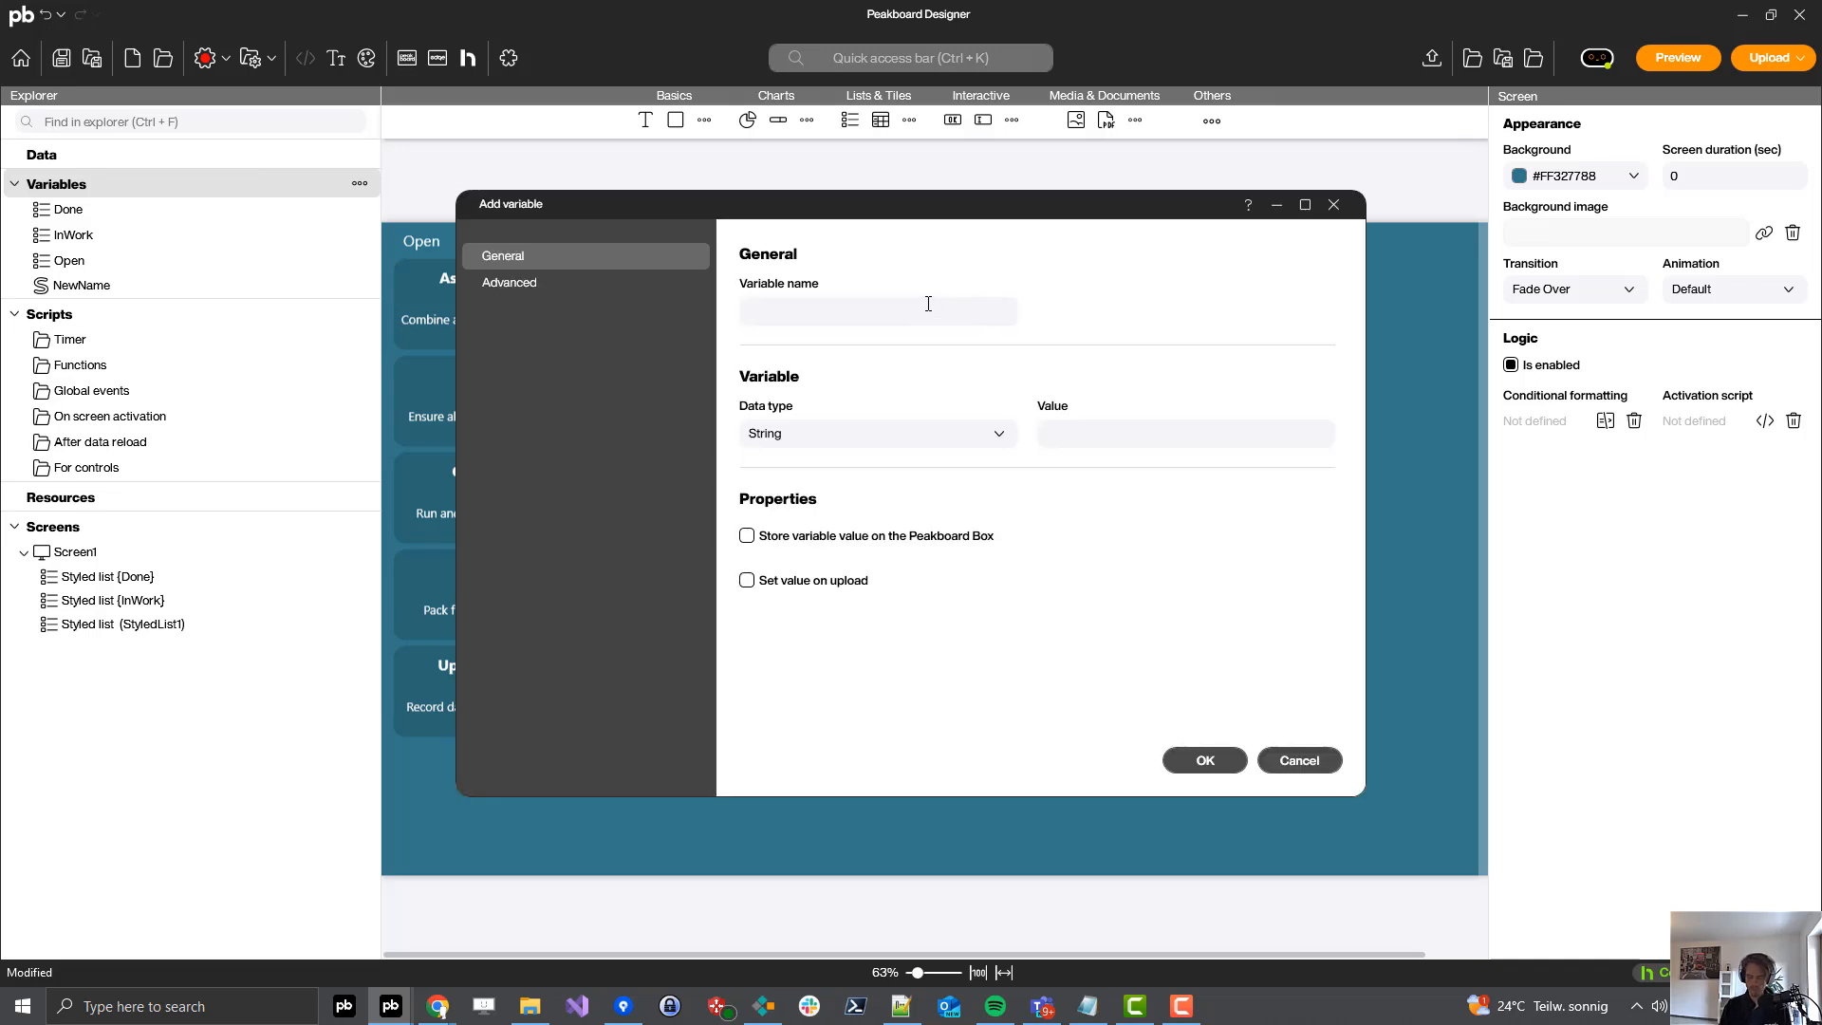
pyautogui.write('NewDesc')
pyautogui.click(1205, 760)
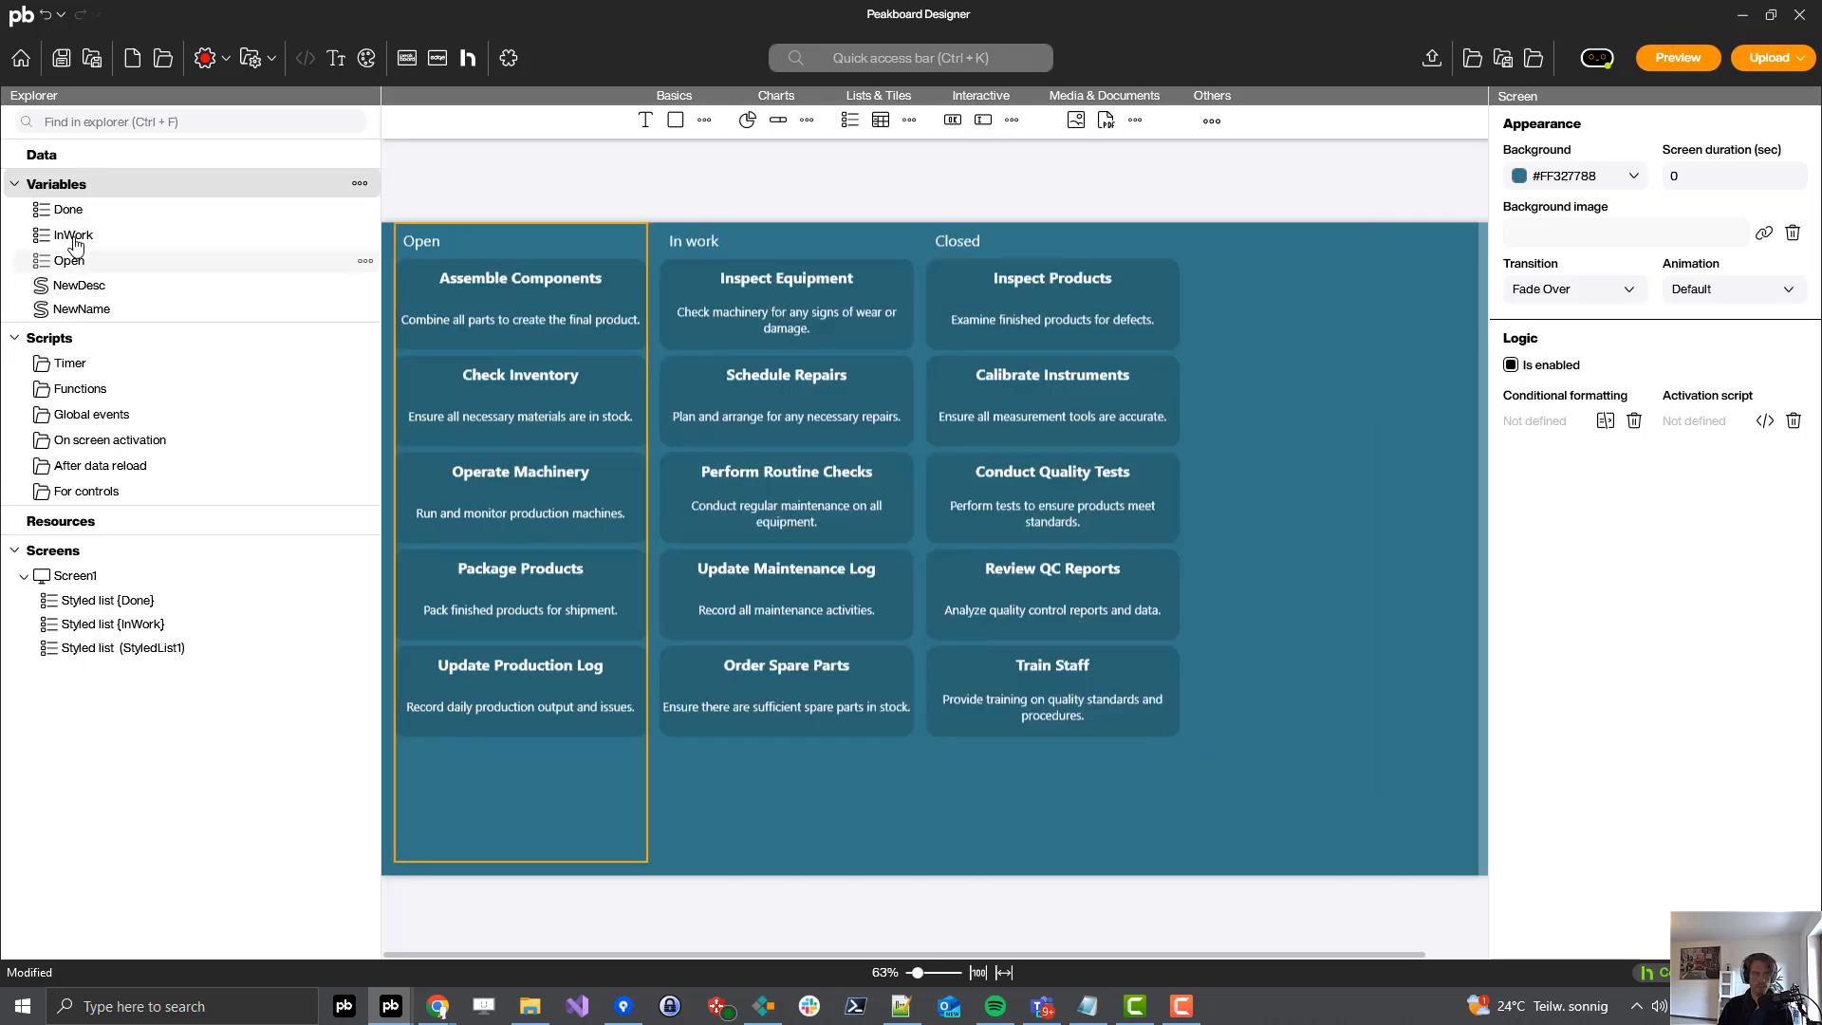
# - Add a Boolean variable named ShowDialog with its value set to true
pyautogui.rightClick(81, 186)
pyautogui.click(139, 200)
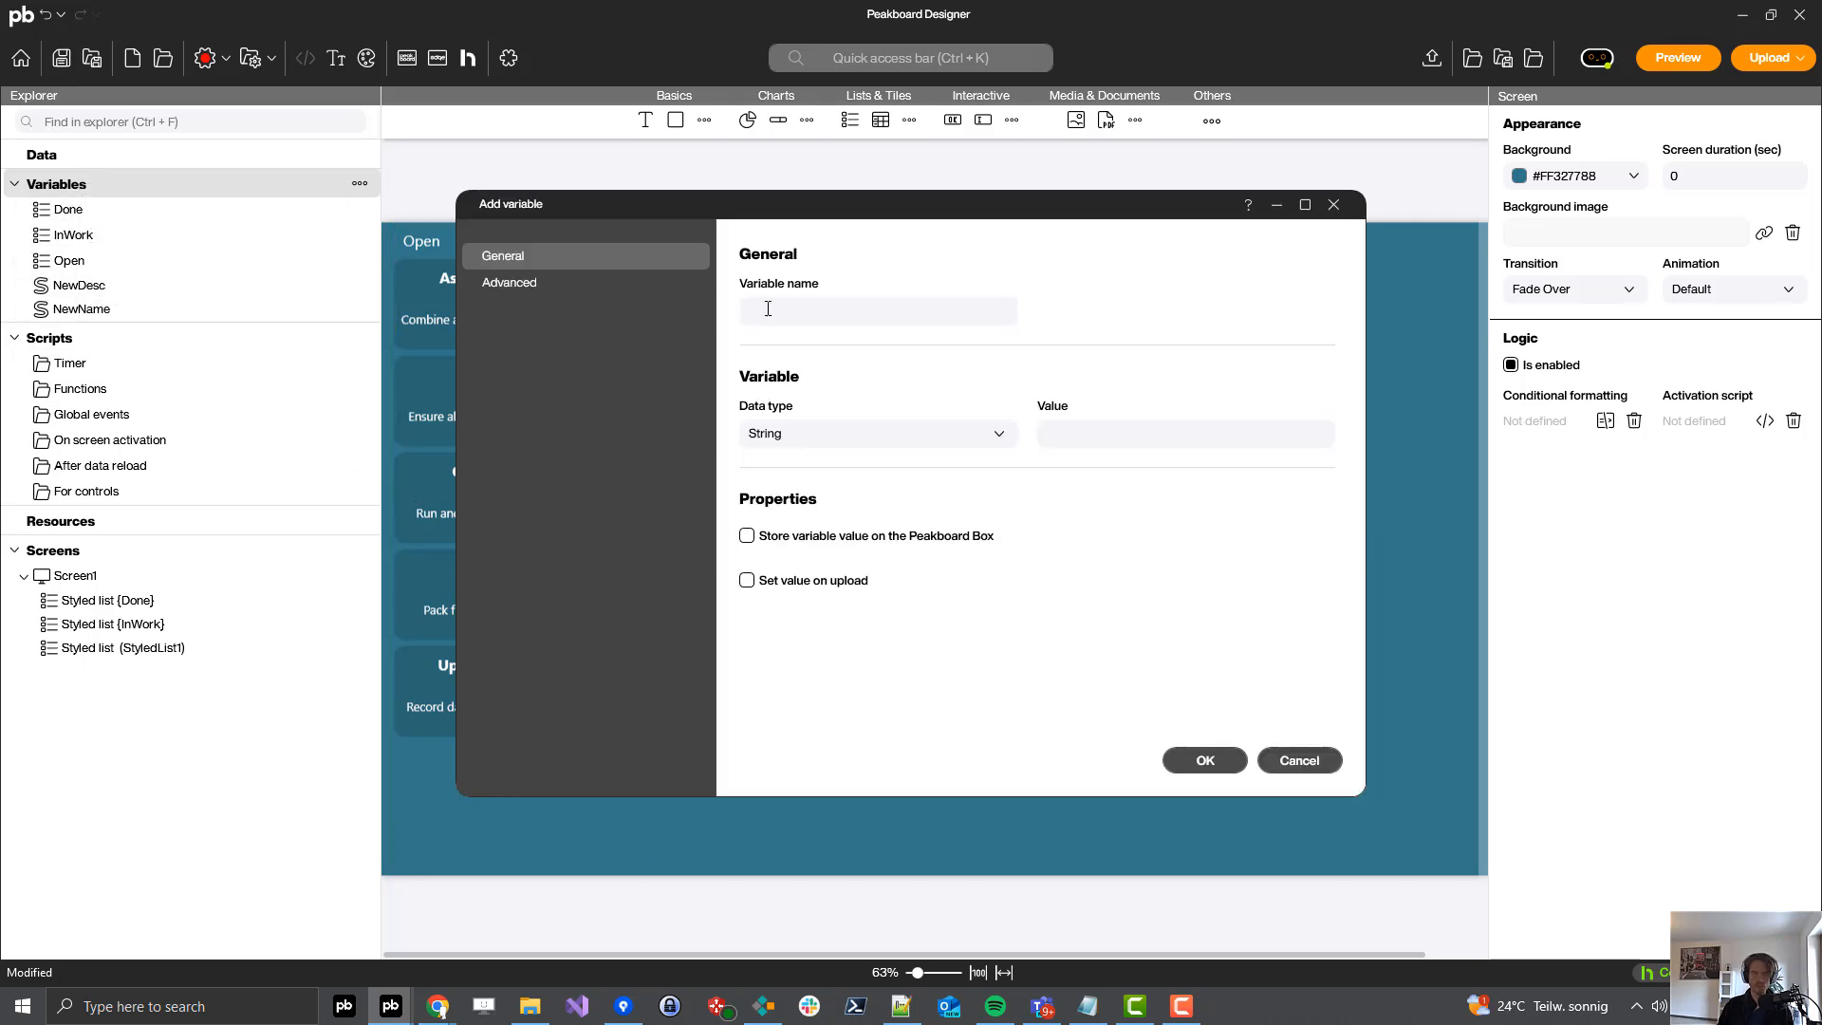
pyautogui.write('ShowDialog')
pyautogui.click(802, 437)
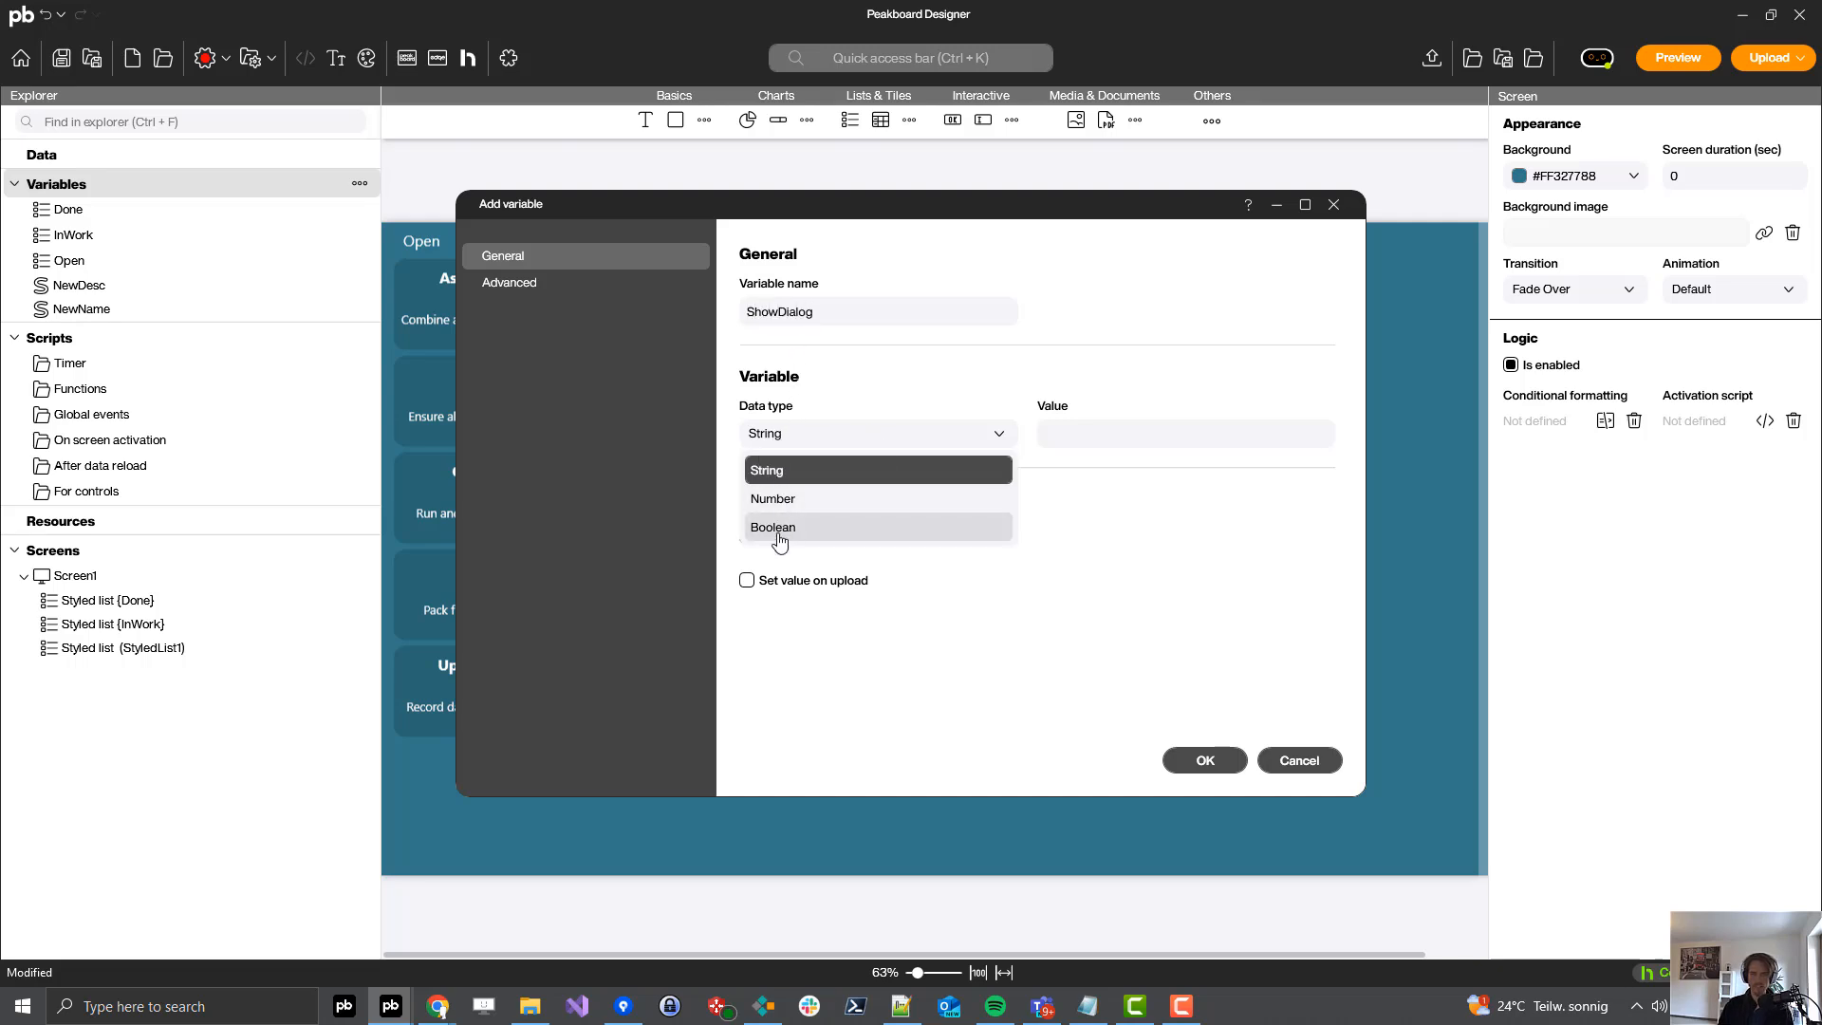
pyautogui.click(780, 526)
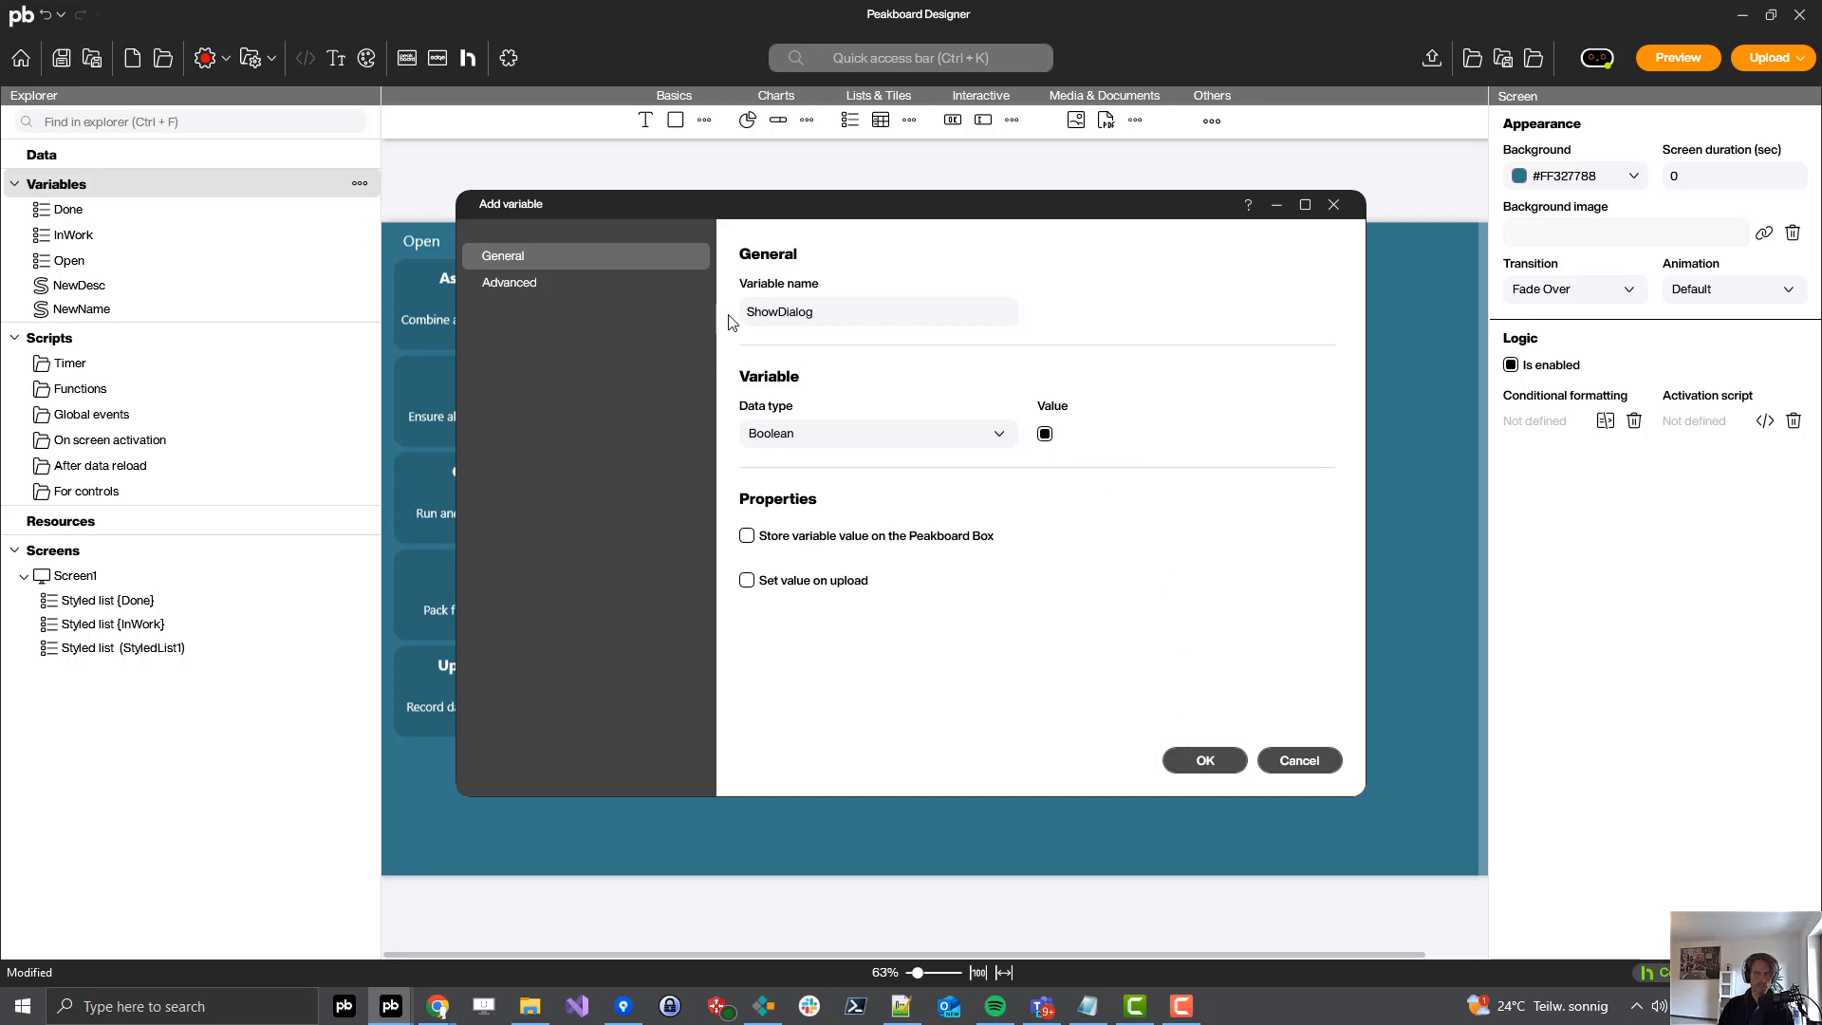
pyautogui.click(1203, 764)
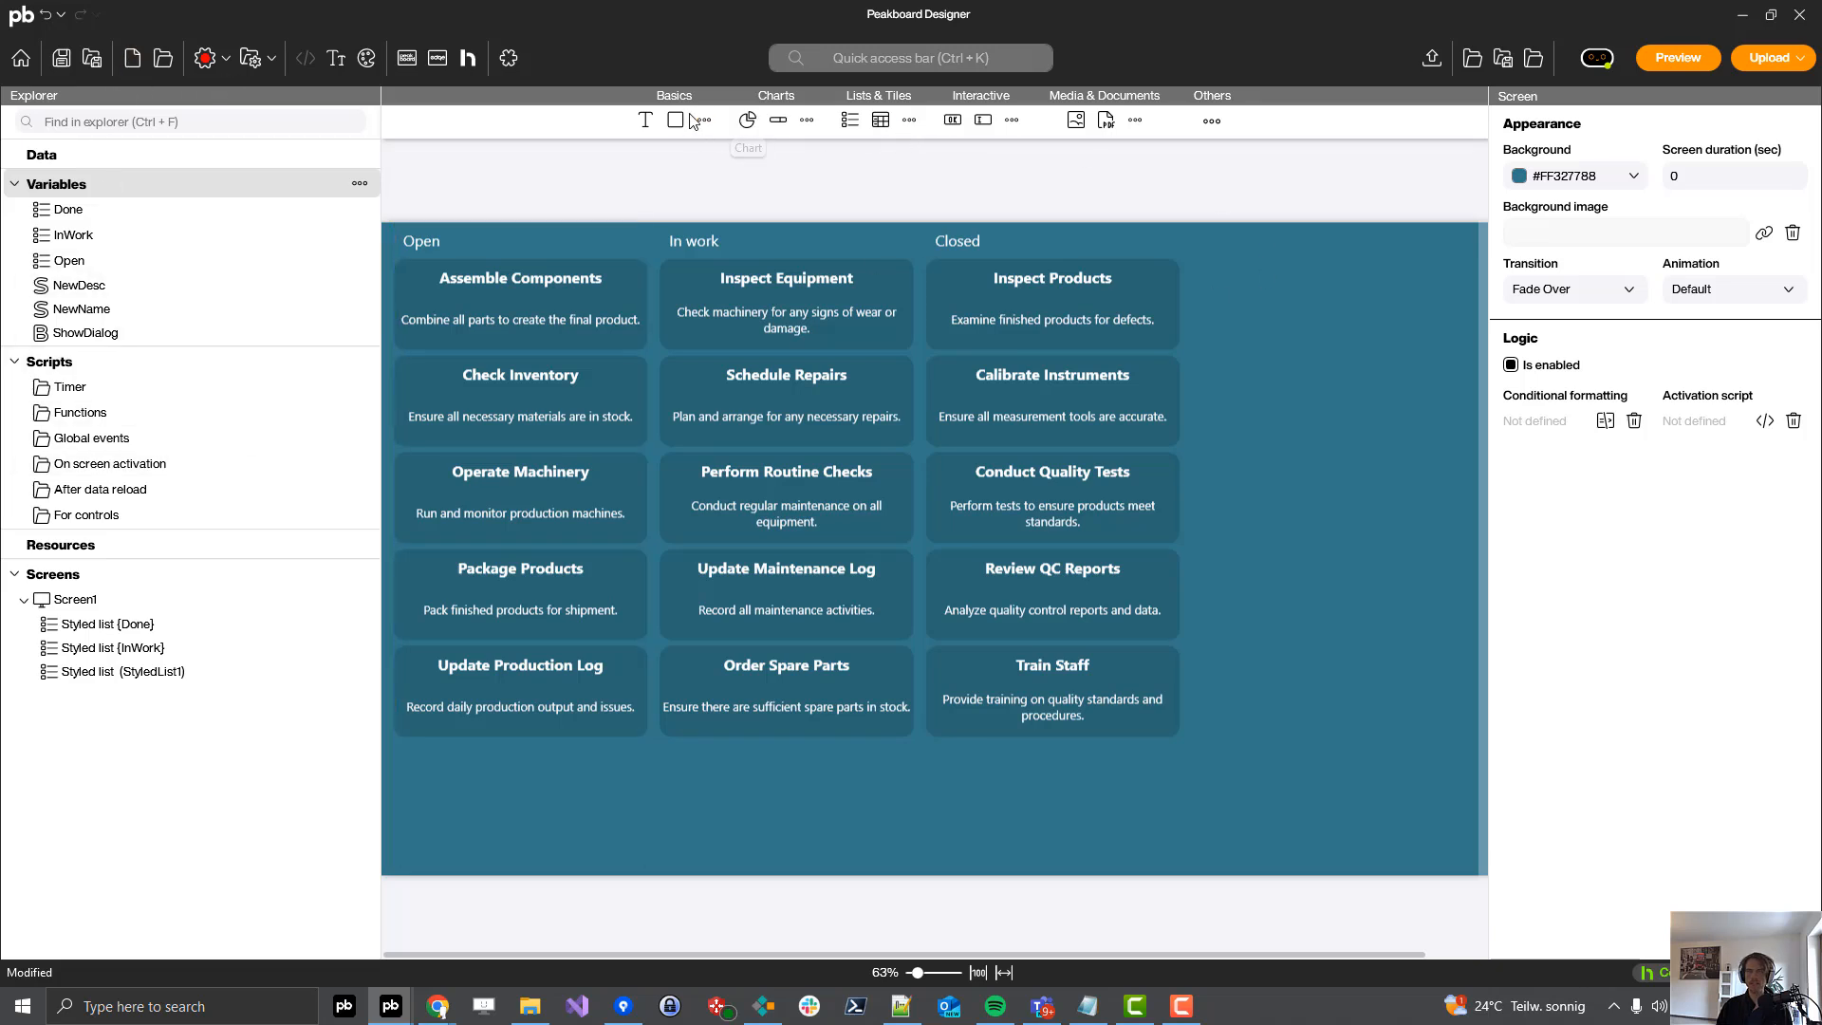
# - Add a rectangle covering the whole 1920 × 1080 screen and set its background to black
pyautogui.moveTo(845, 126); pyautogui.dragTo(386, 224)
pyautogui.moveTo(441, 283); pyautogui.dragTo(1543, 875)
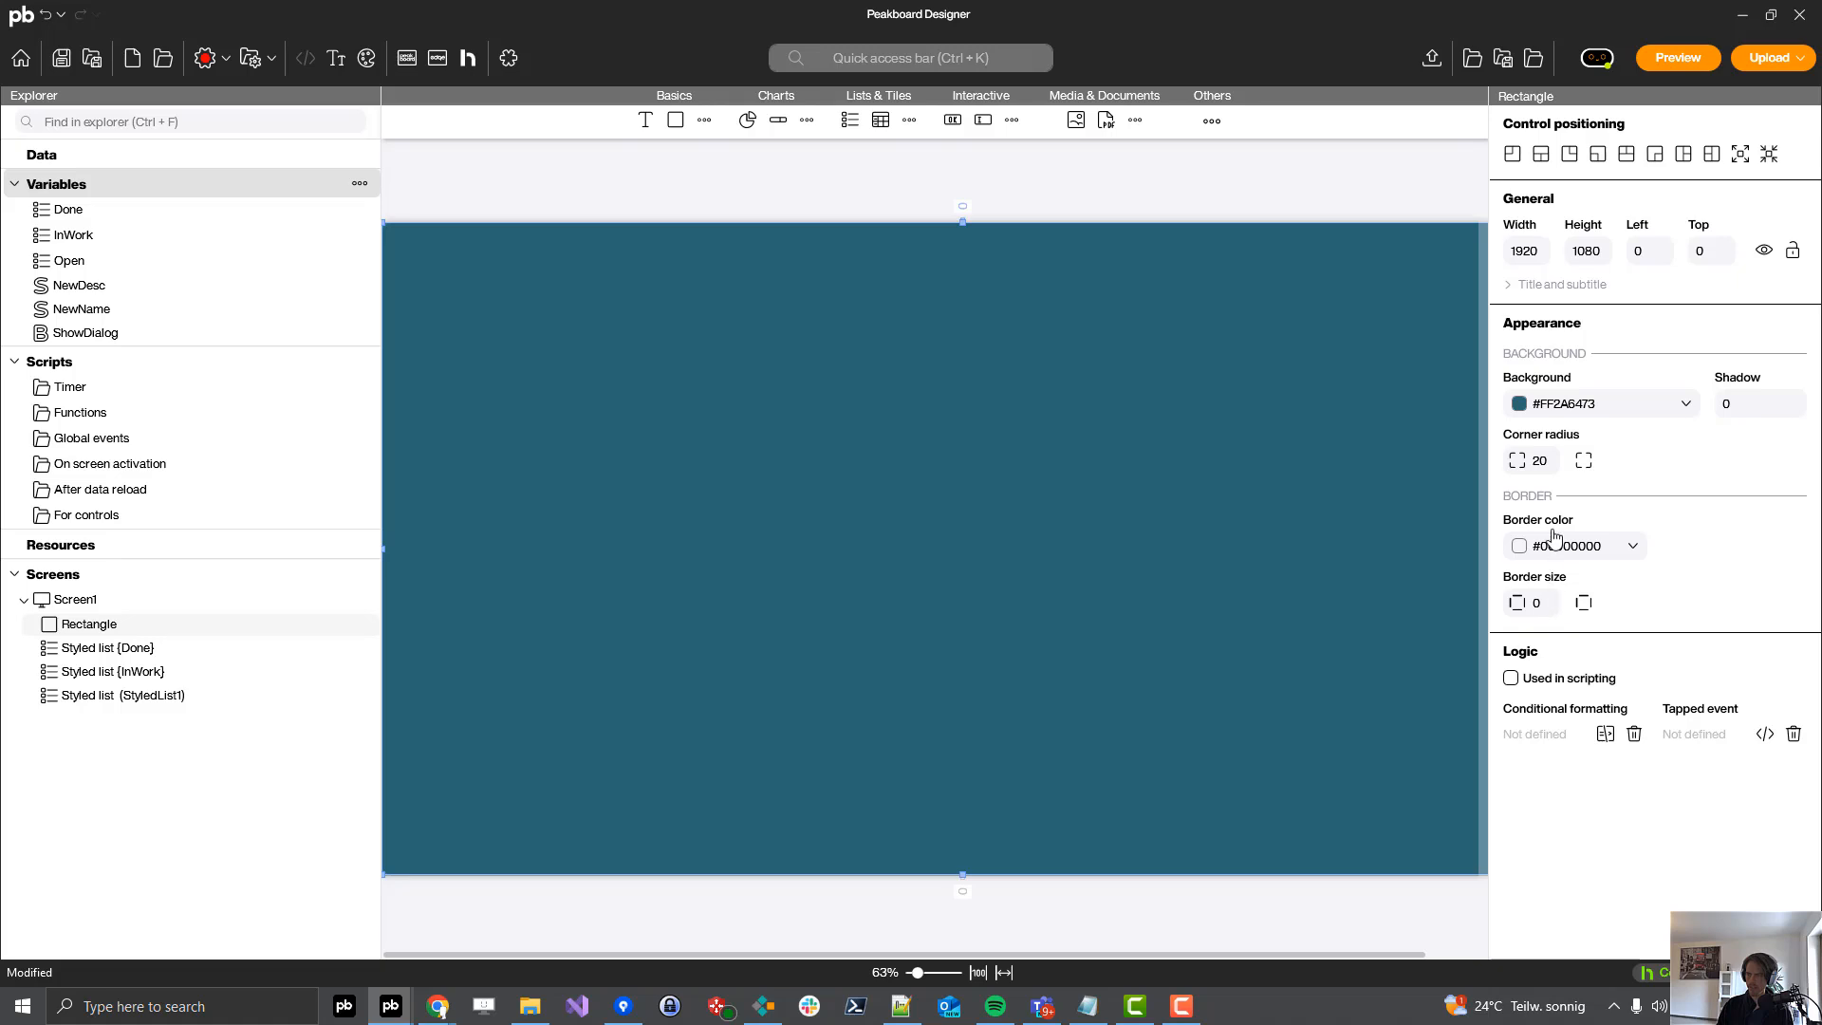
pyautogui.click(1595, 404)
pyautogui.moveTo(1559, 515); pyautogui.dragTo(1507, 598)
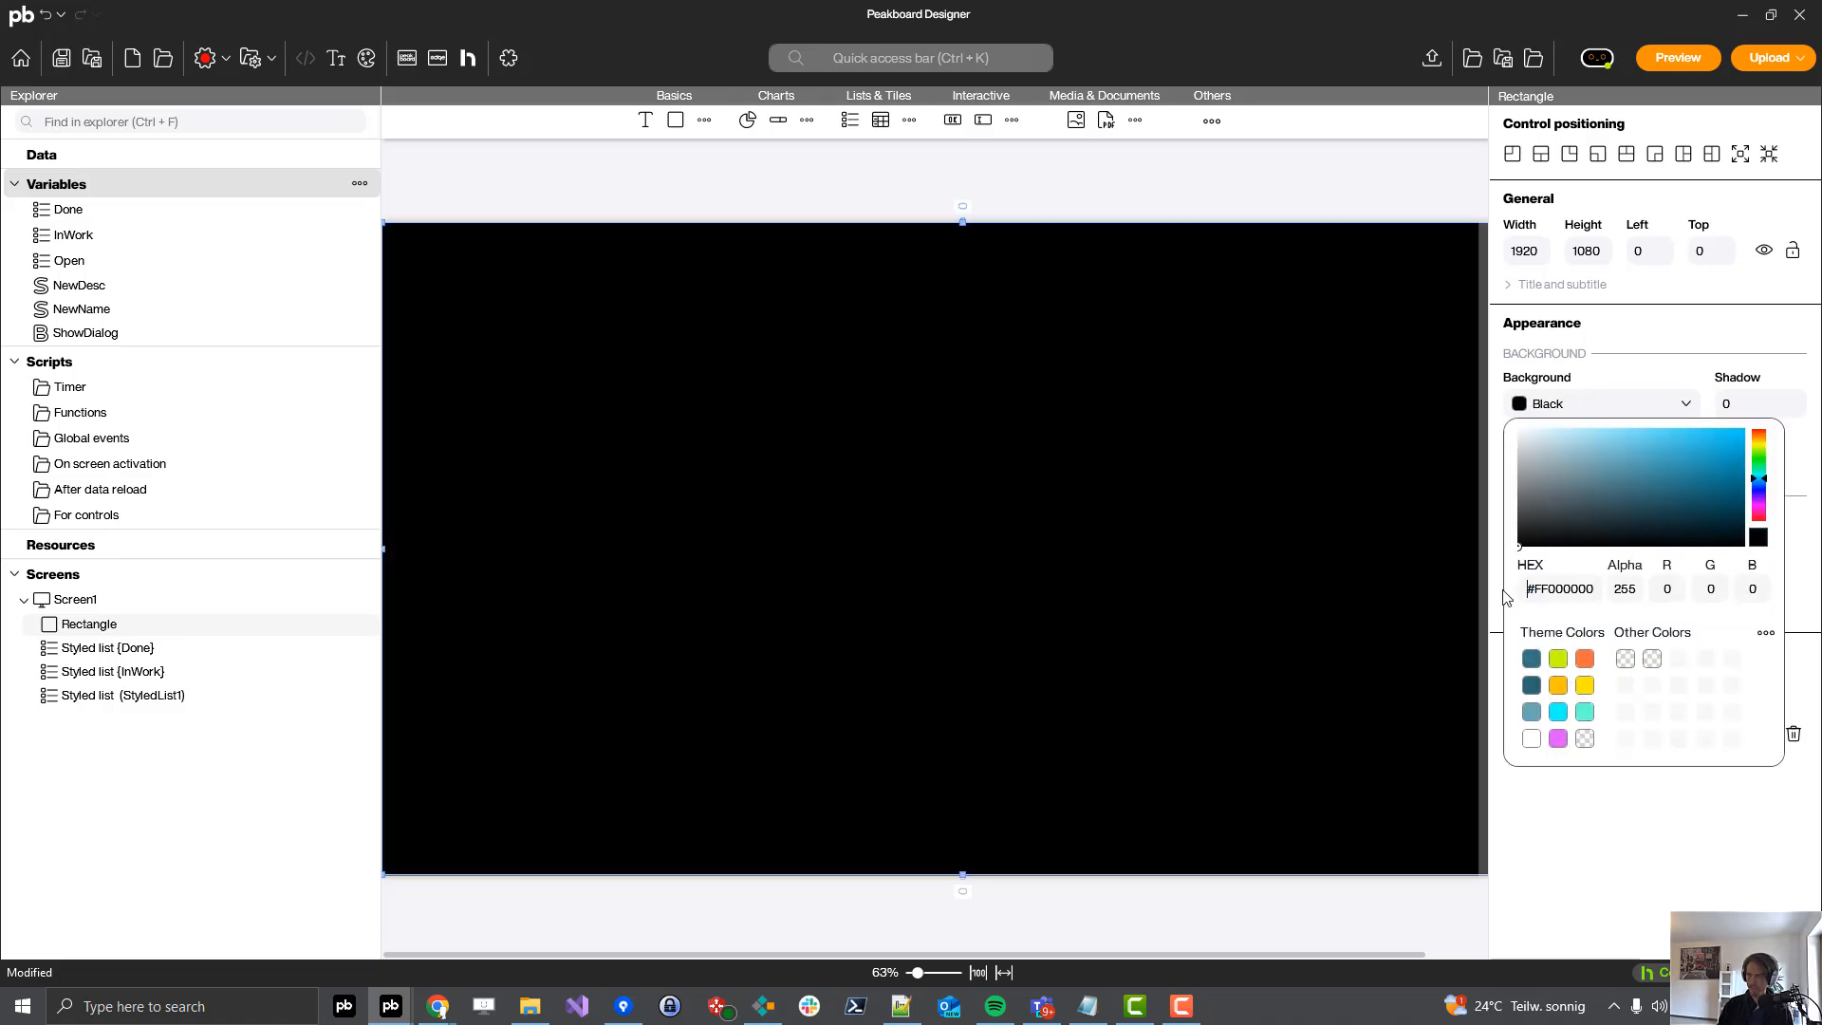
# - Make the full-screen overlay rectangle semi-transparent by setting its background alpha to 100
pyautogui.doubleClick(1632, 590)
pyautogui.write('100')
pyautogui.click(1328, 905)
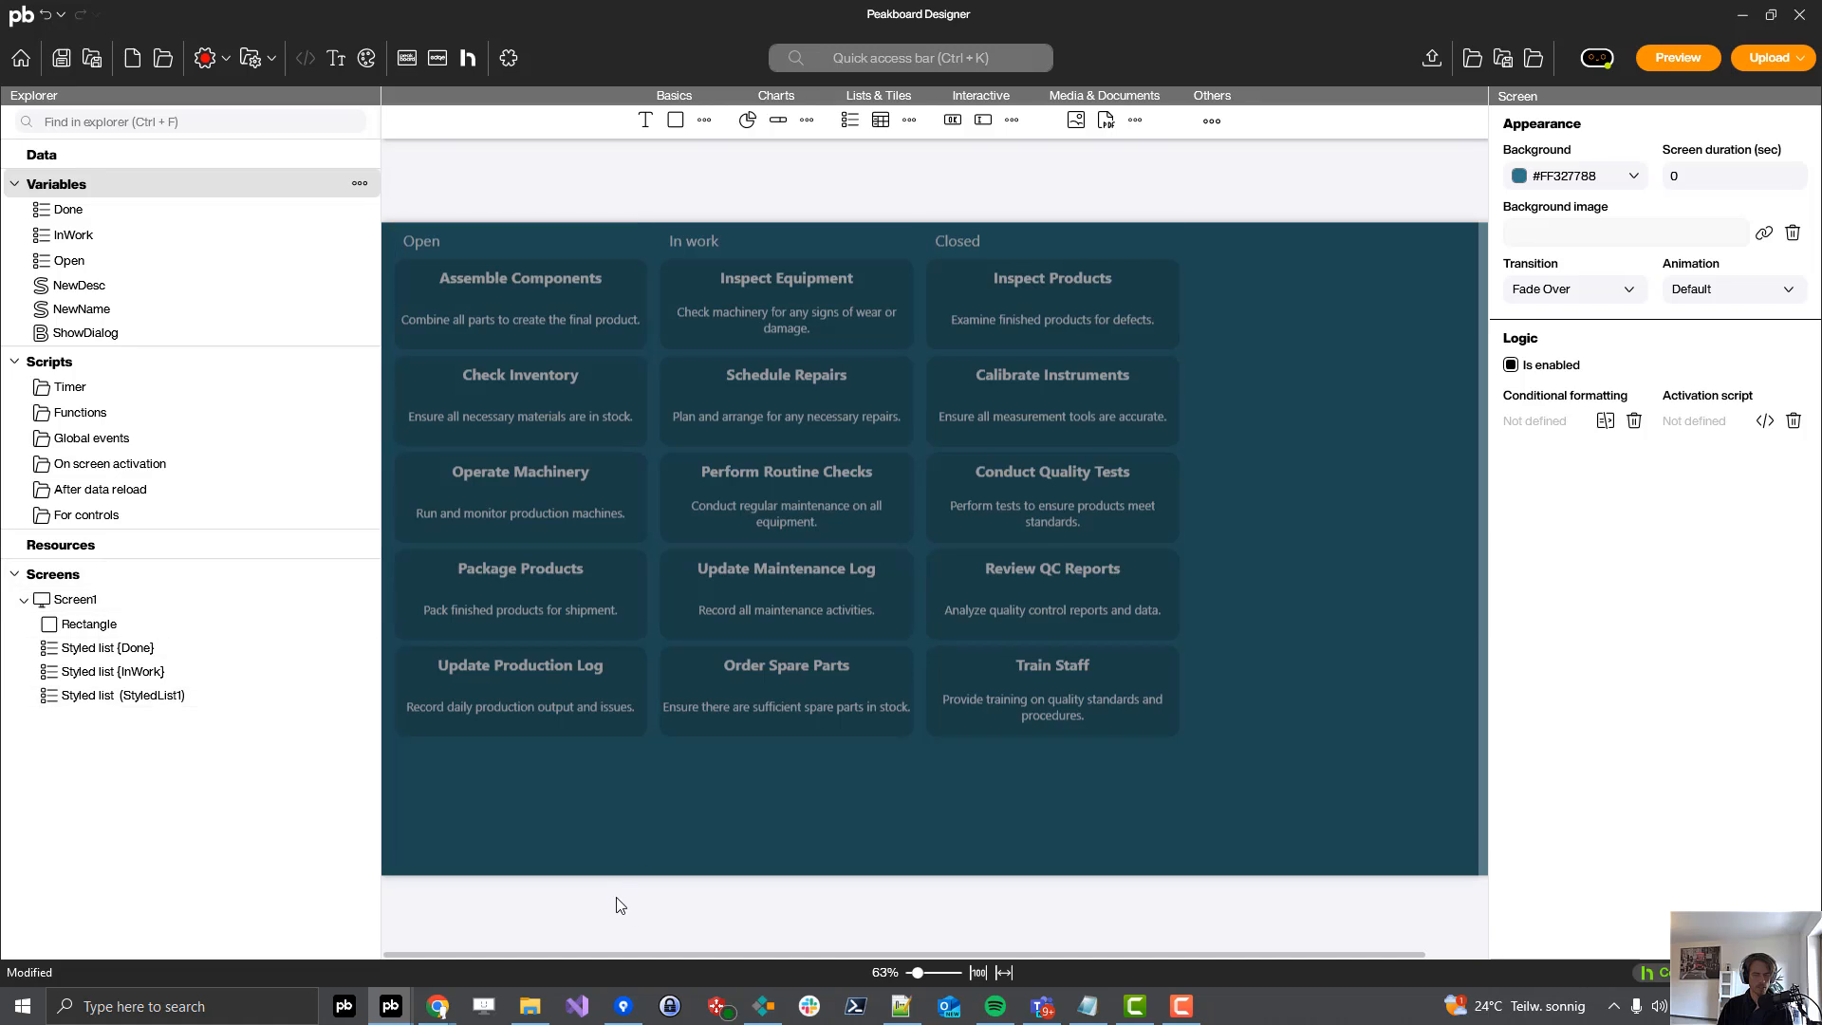
# - Add a second rectangle of about 580 × 660 as the dialog panel and centre it on the screen
pyautogui.scroll(-1, 678, 474)
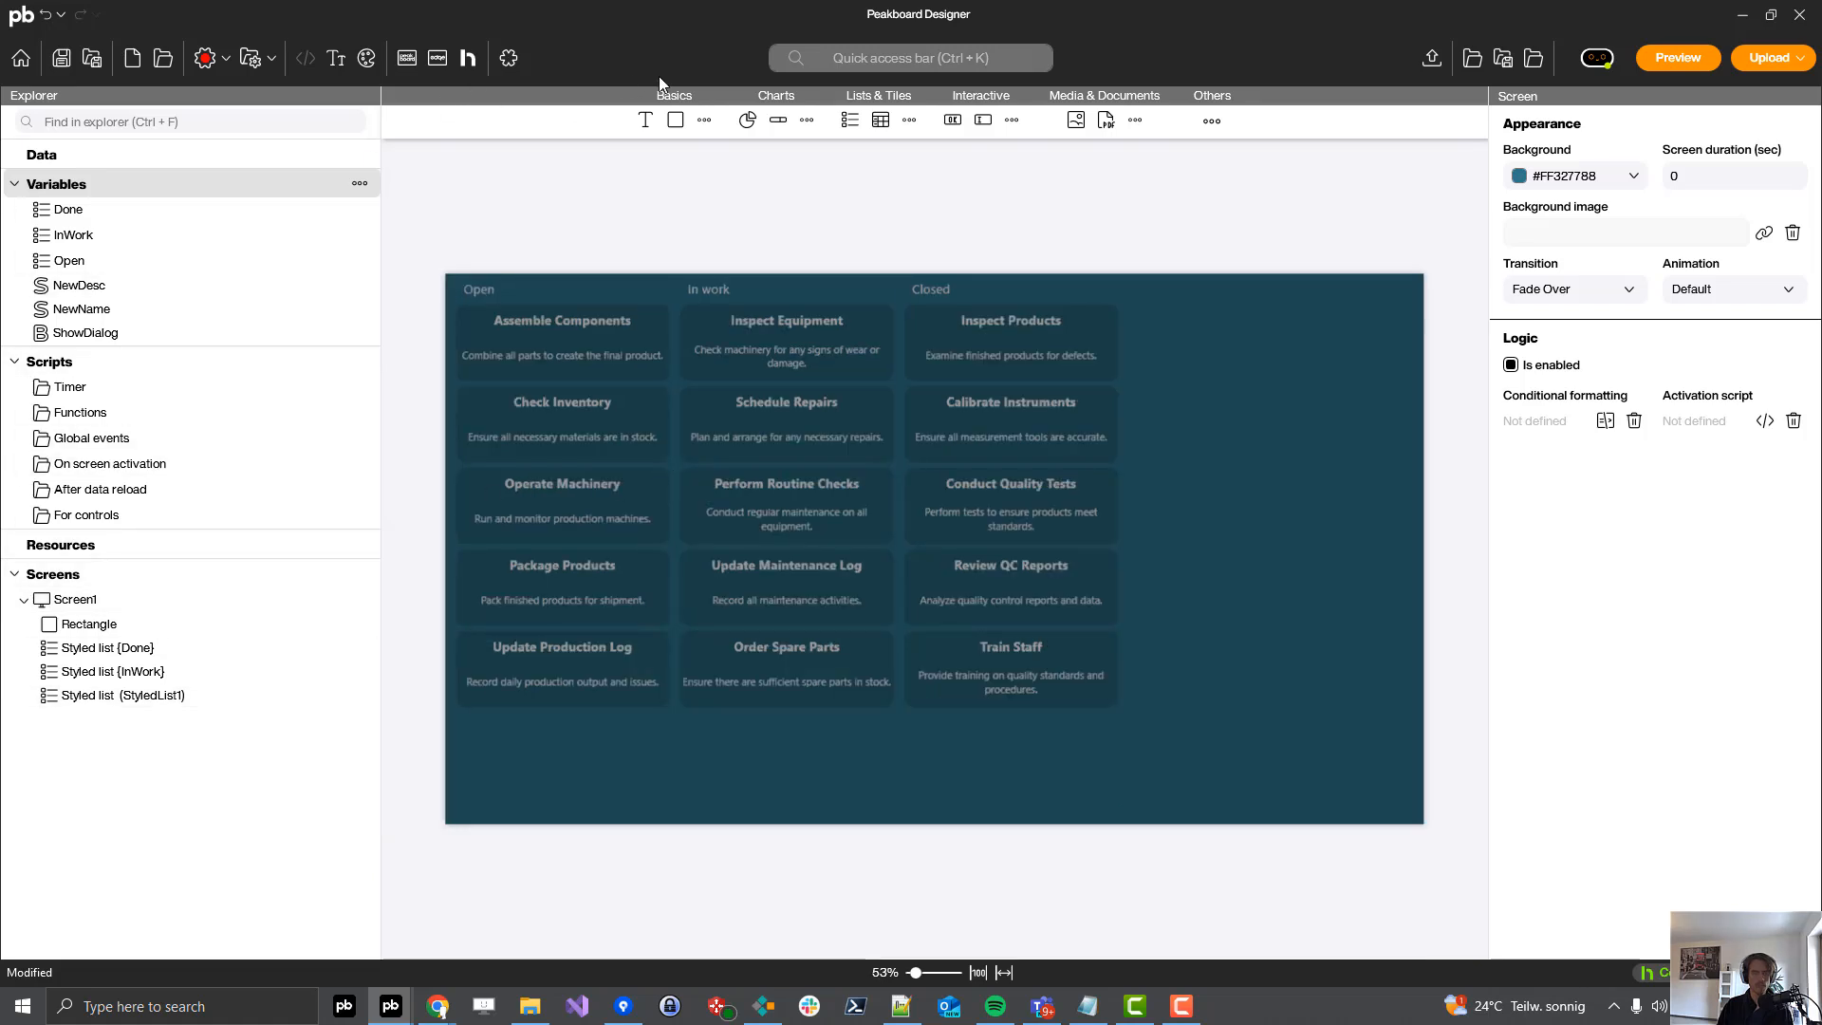
pyautogui.click(676, 120)
pyautogui.click(550, 344)
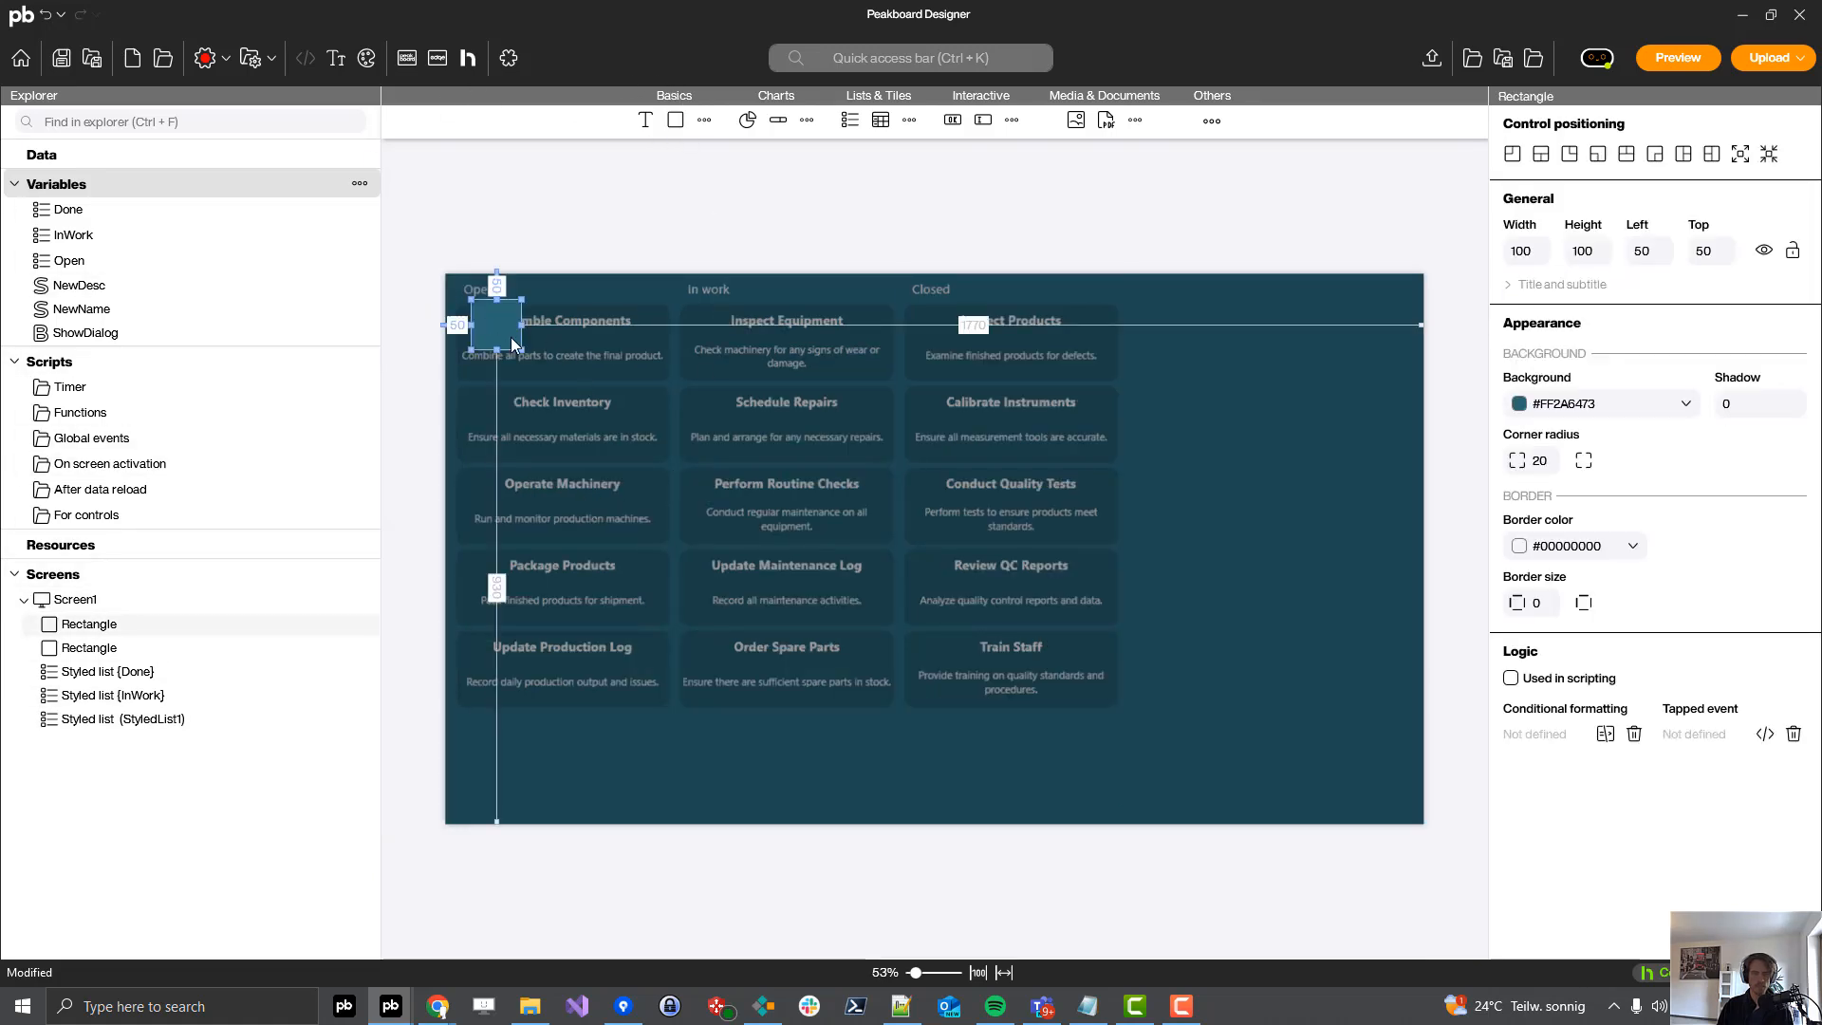
pyautogui.moveTo(513, 344); pyautogui.dragTo(985, 711)
pyautogui.moveTo(777, 469); pyautogui.dragTo(879, 482)
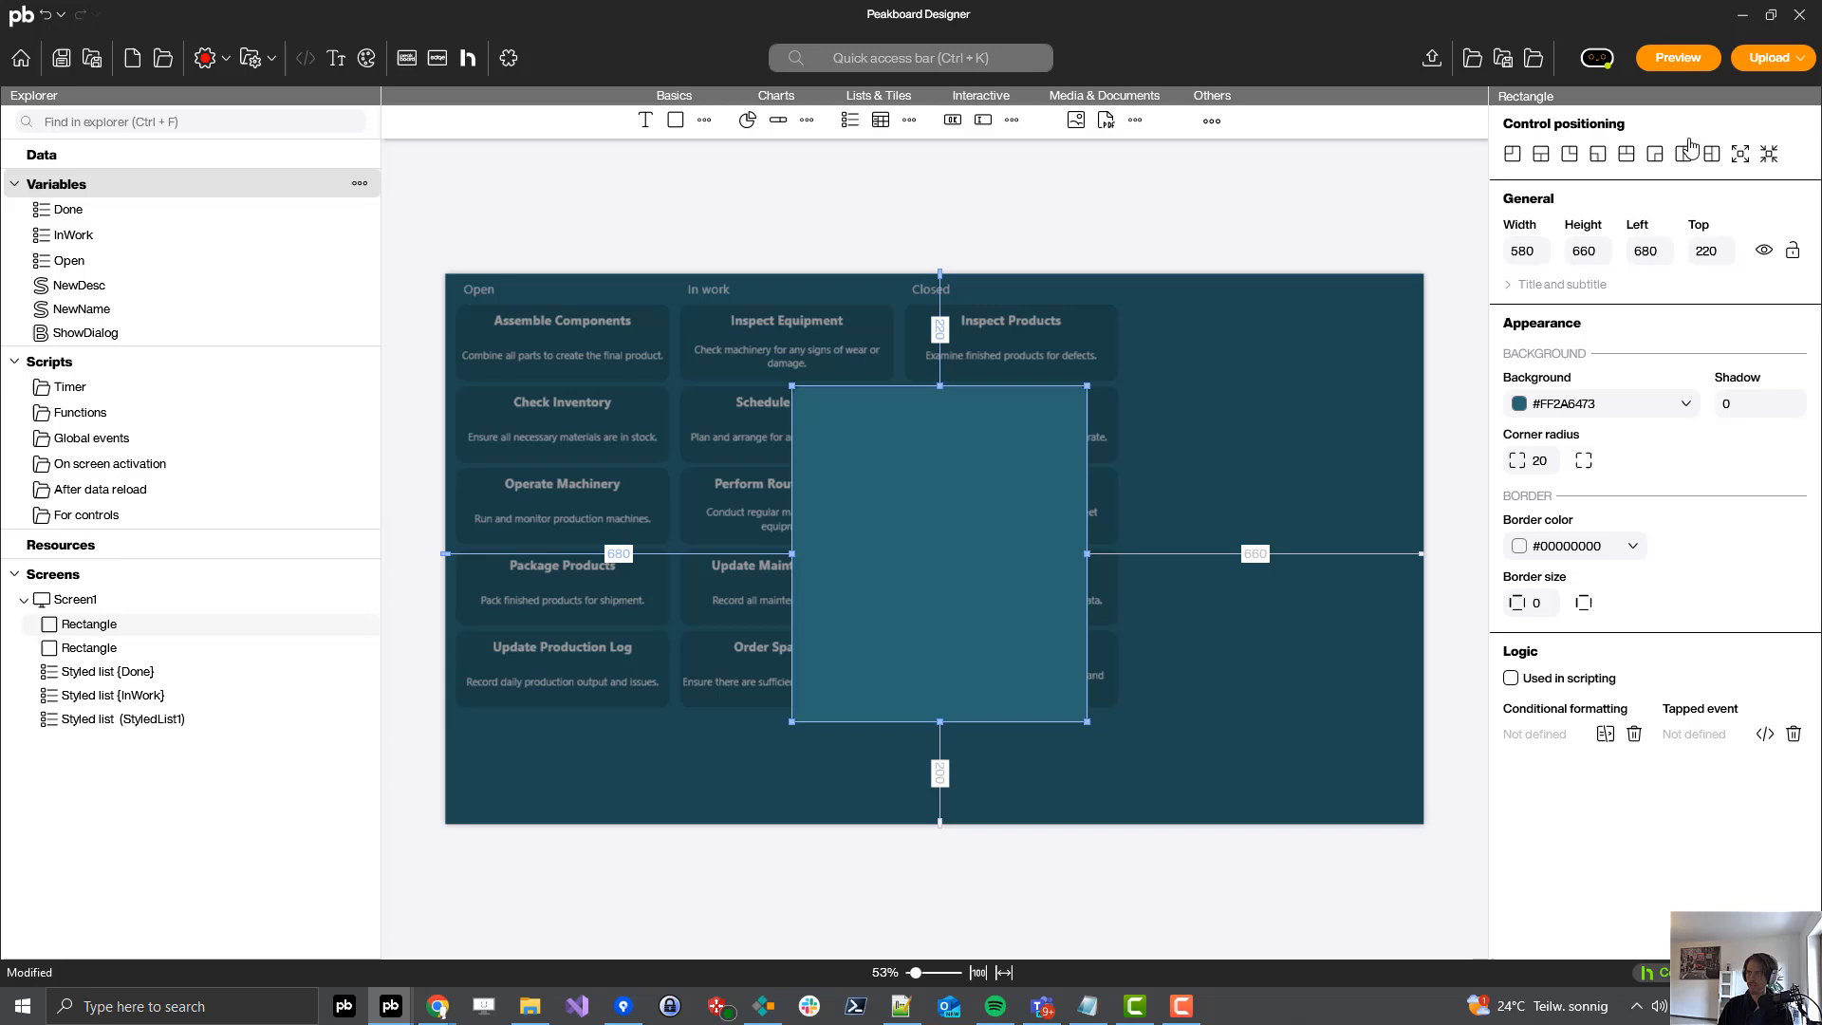
pyautogui.click(1769, 154)
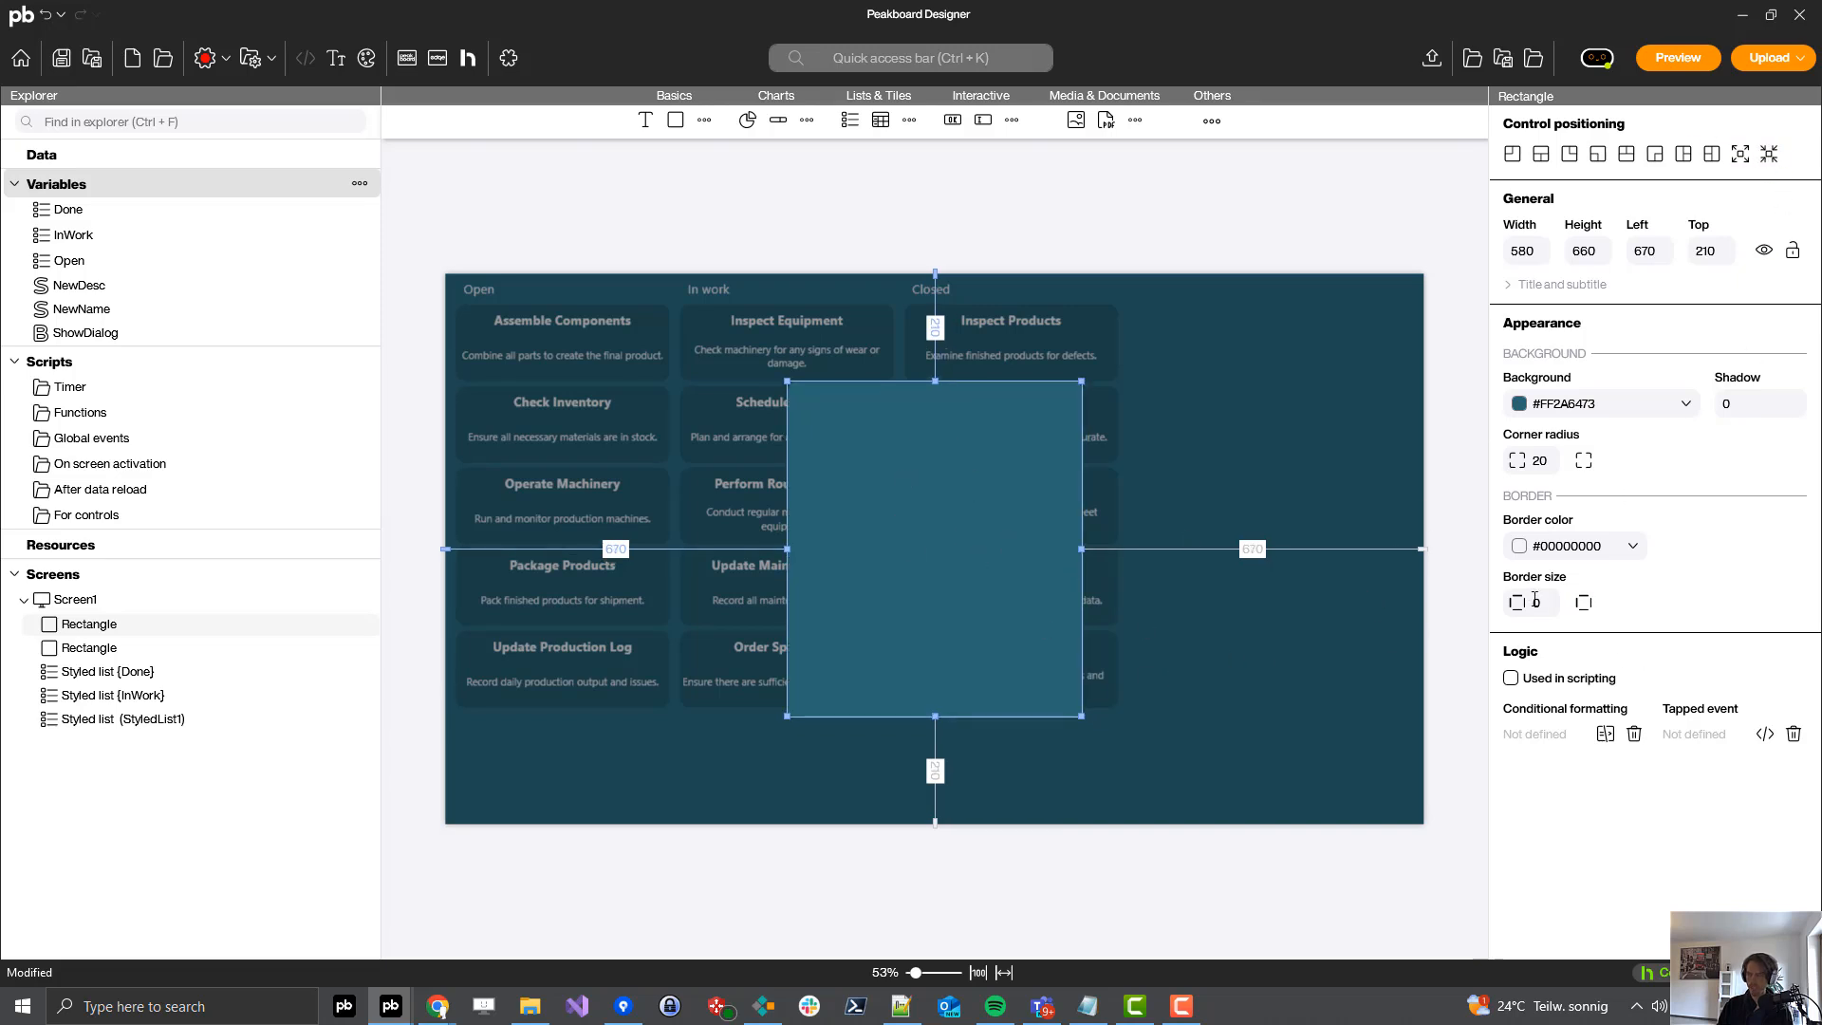
# - Give the dialog panel rectangle a white border with a size of 2
pyautogui.click(1537, 603)
pyautogui.write('2')
pyautogui.click(1574, 552)
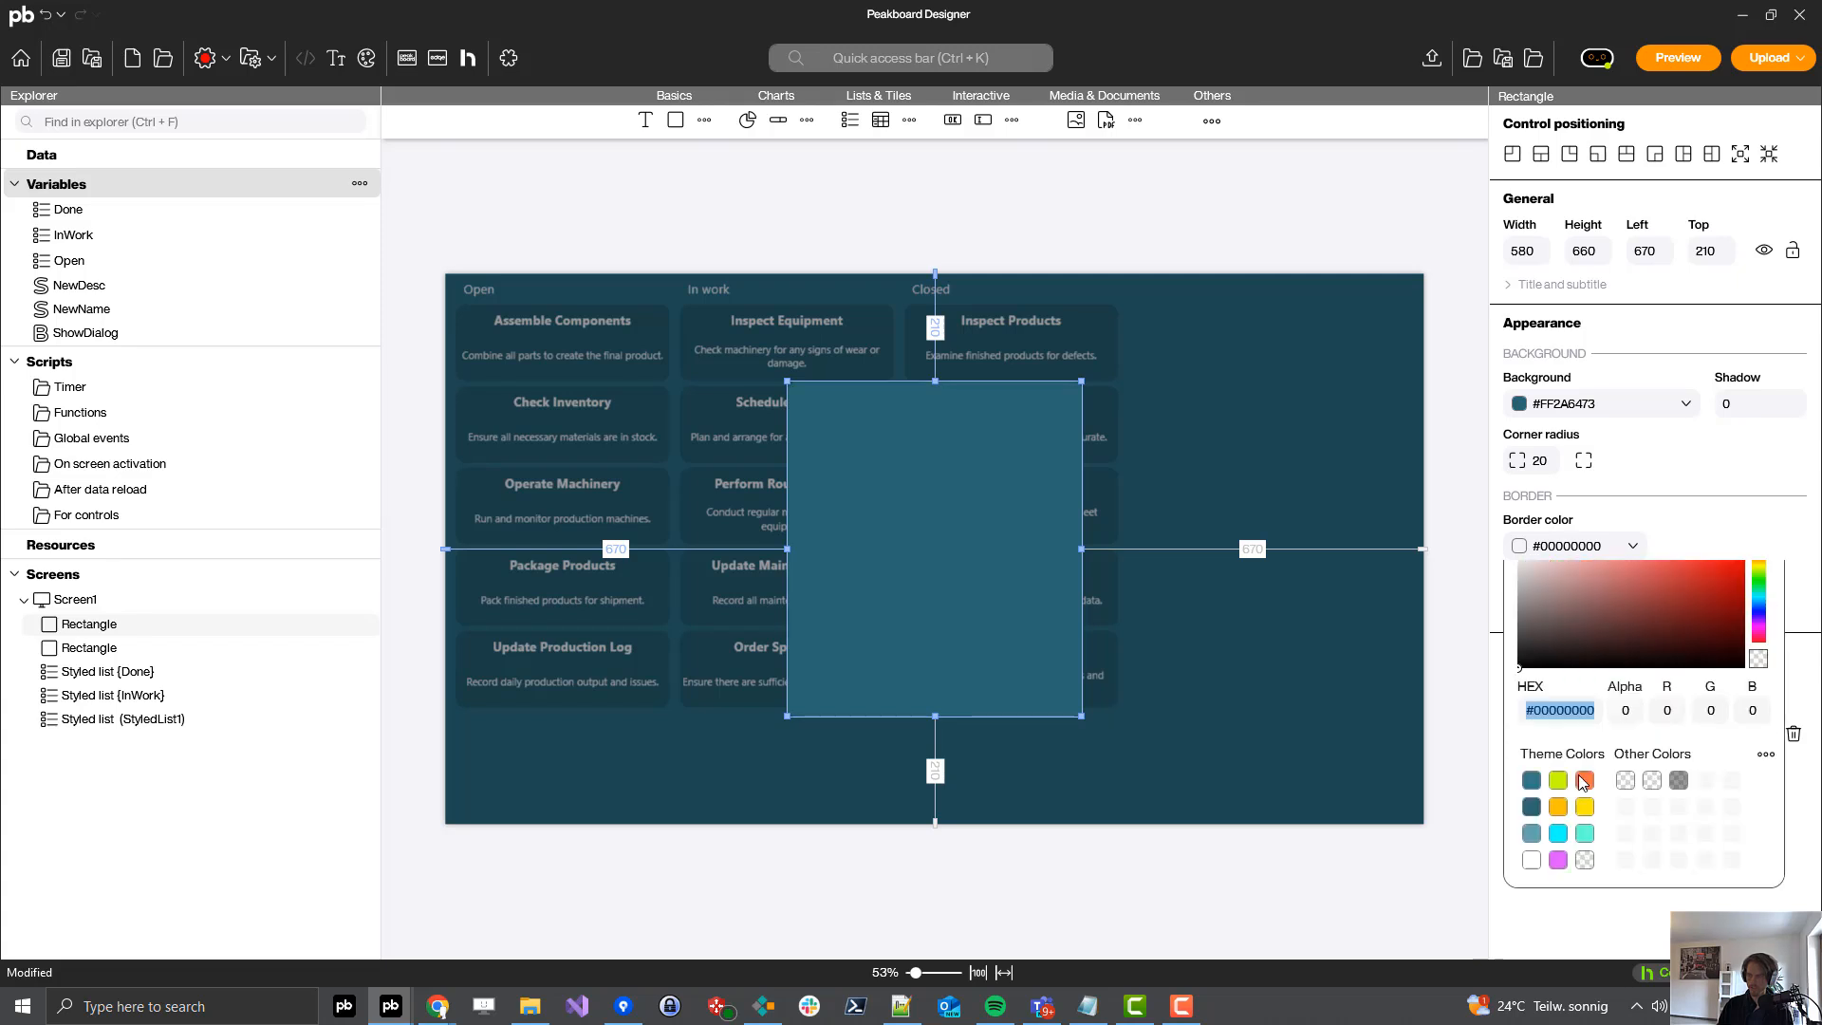
pyautogui.click(1530, 888)
pyautogui.click(919, 814)
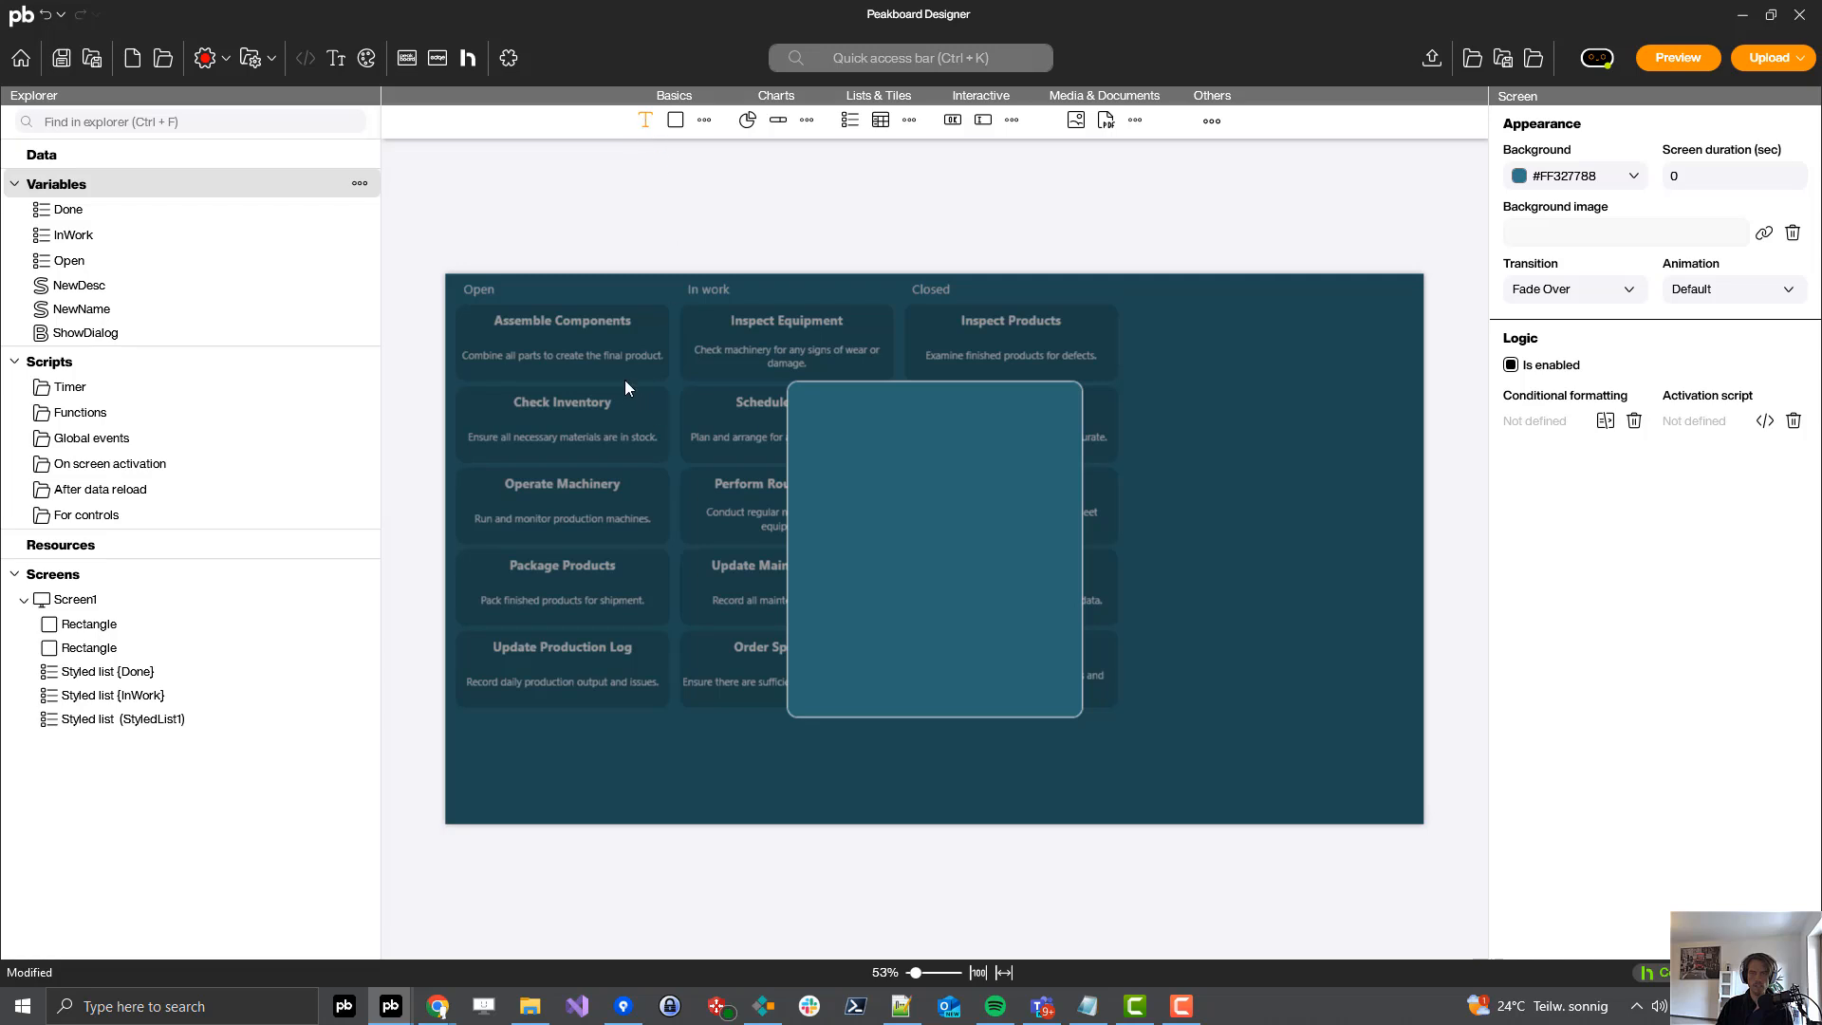
# - Add a text control reading "Add card" inside the upper part of the dialog panel, at Left 700 and Top 240
pyautogui.moveTo(645, 120); pyautogui.dragTo(509, 321)
pyautogui.moveTo(902, 436); pyautogui.dragTo(828, 414)
pyautogui.scroll(2, 1063, 543)
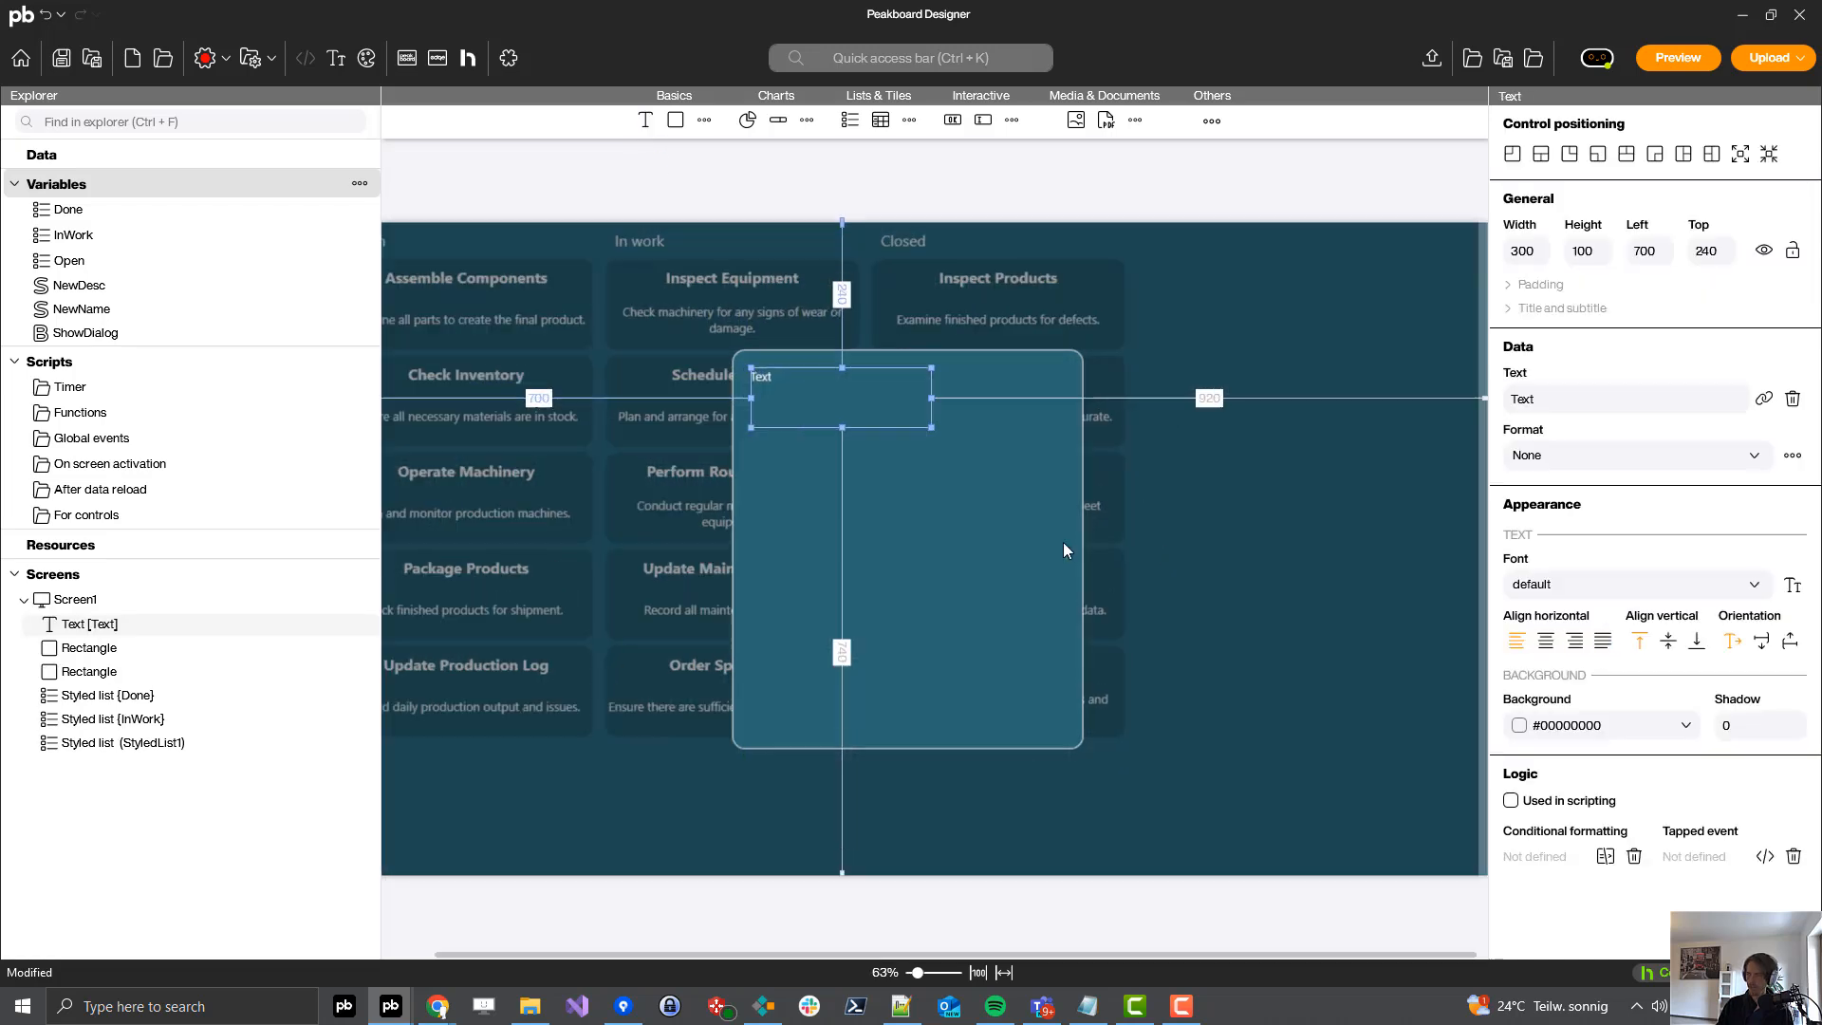
pyautogui.doubleClick(1572, 400)
pyautogui.write('Add card')
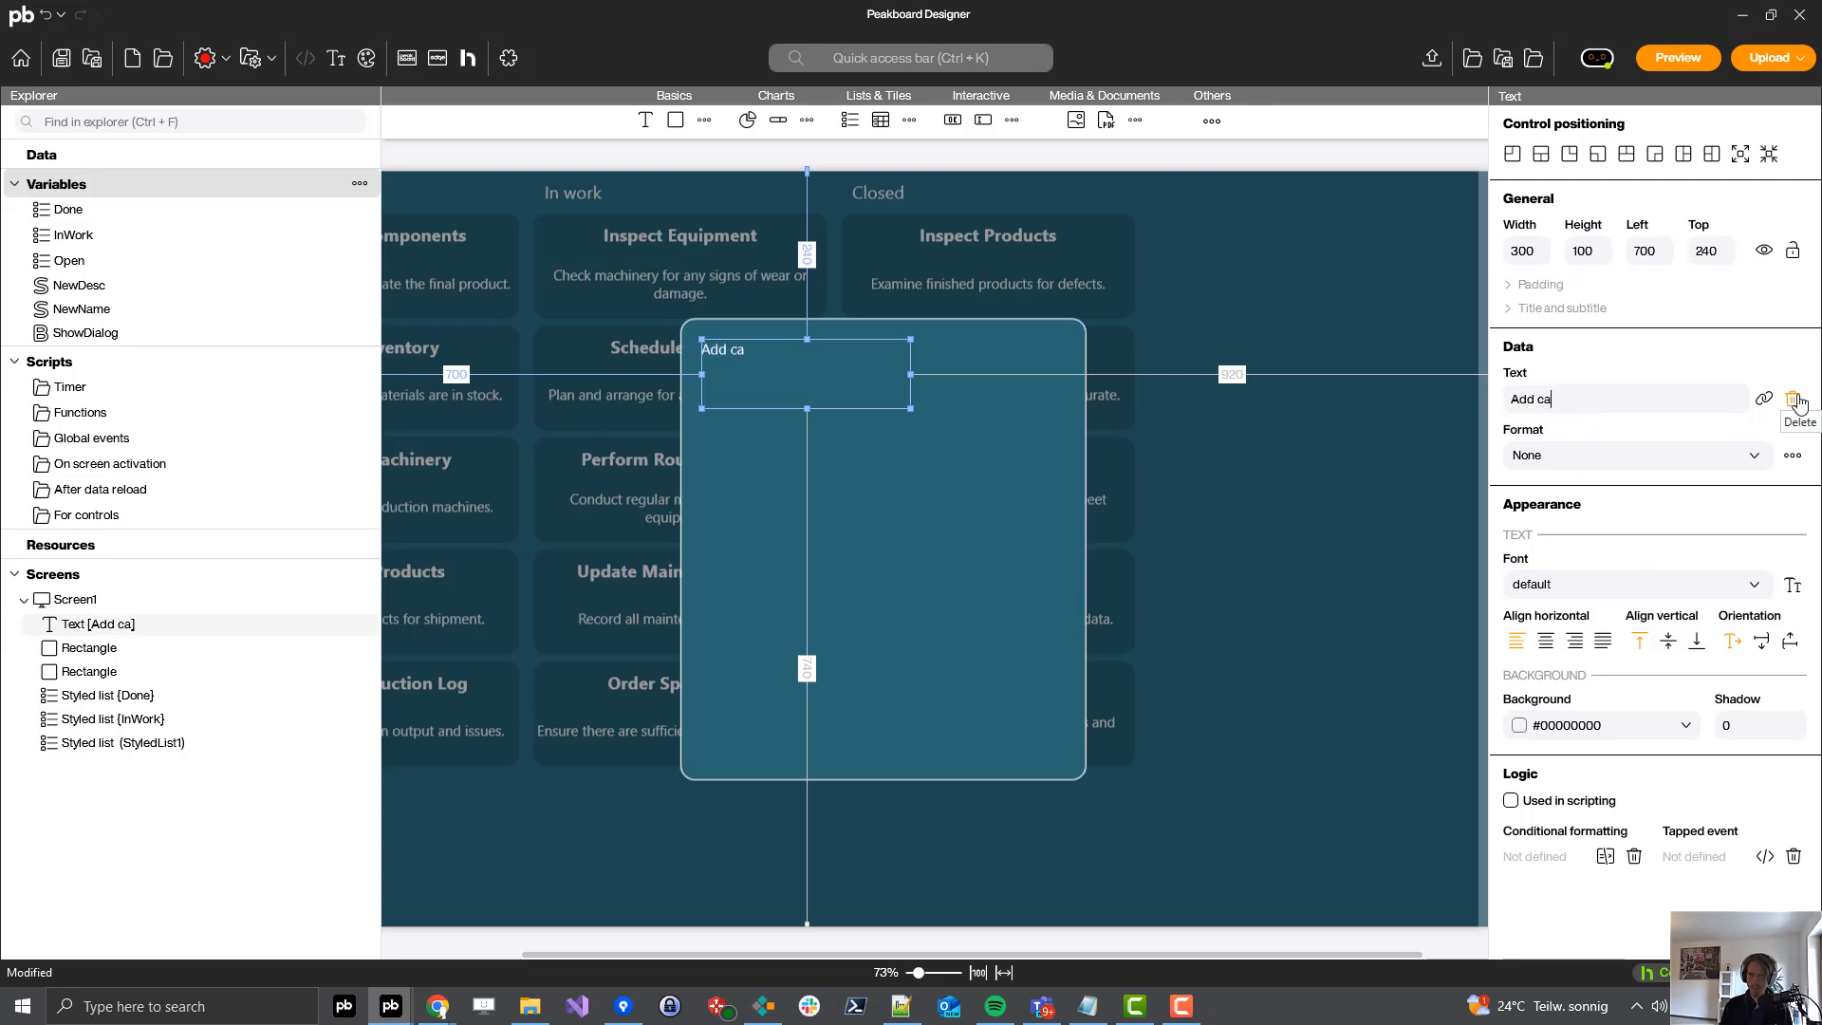
# - Set the "Add card" title's font to header1 and widen it to 380
pyautogui.click(1525, 587)
pyautogui.click(1551, 680)
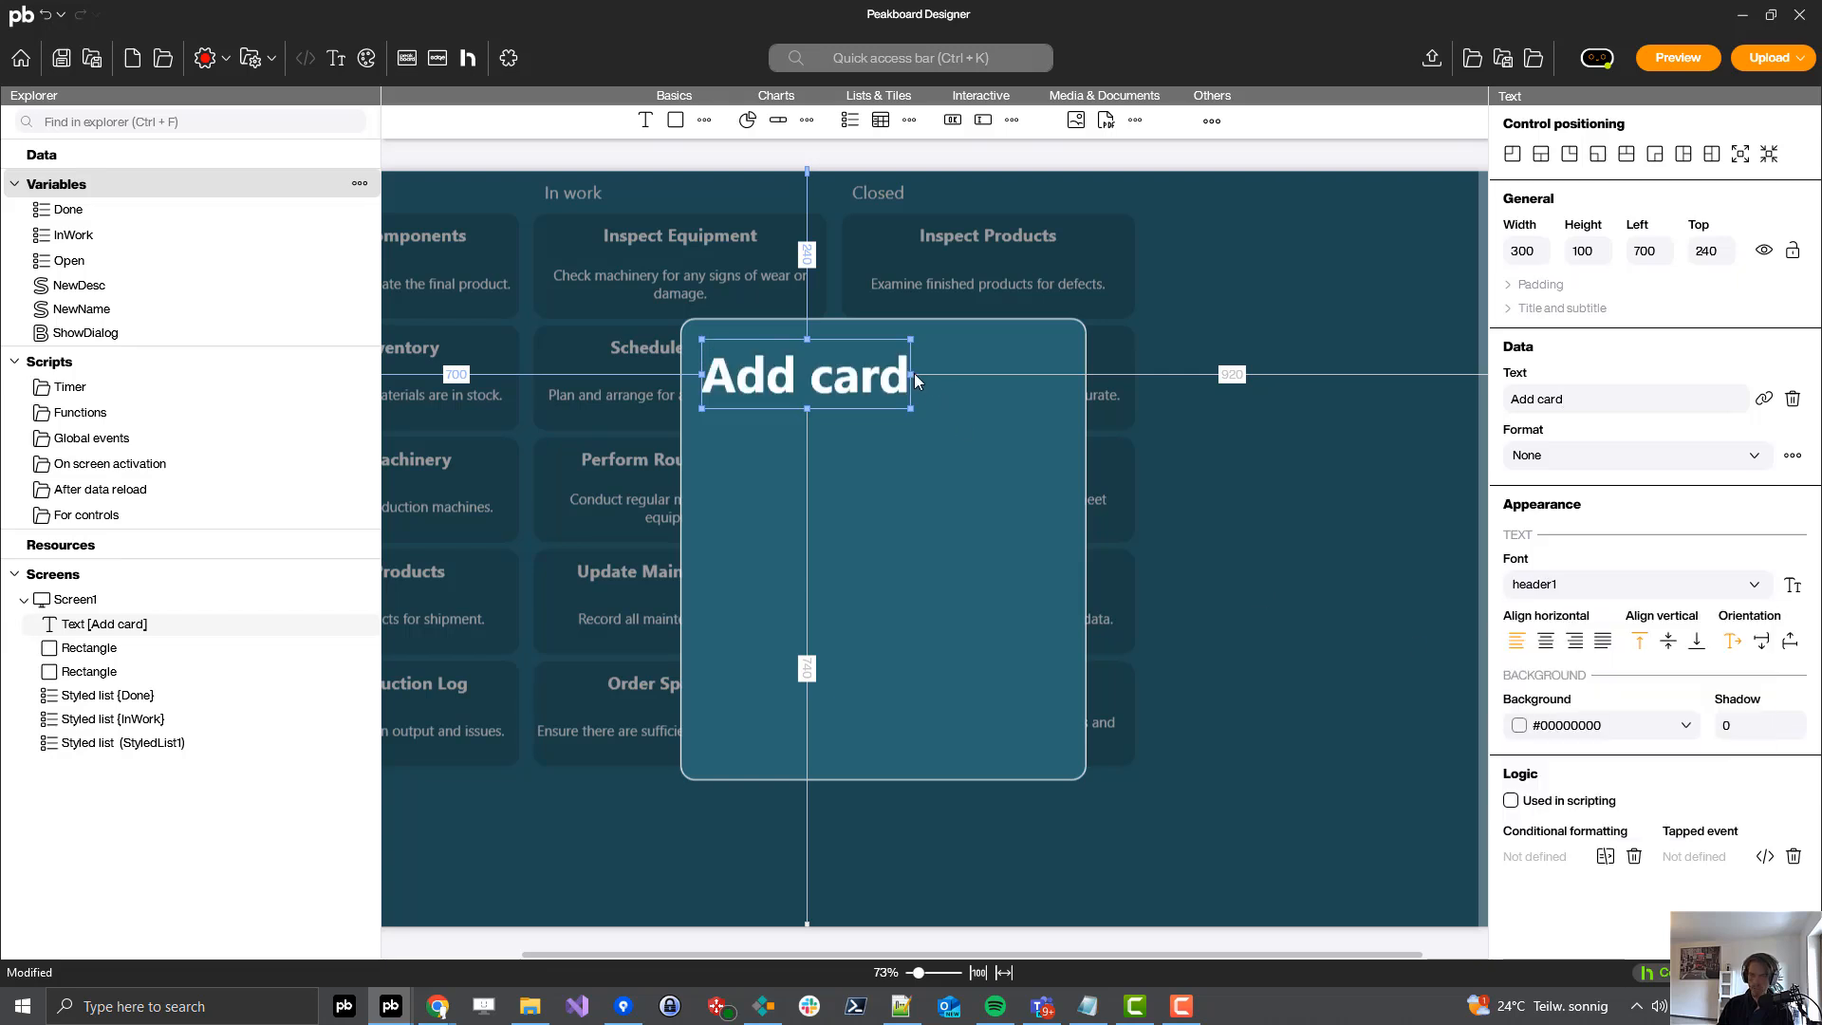
pyautogui.moveTo(914, 373); pyautogui.dragTo(966, 374)
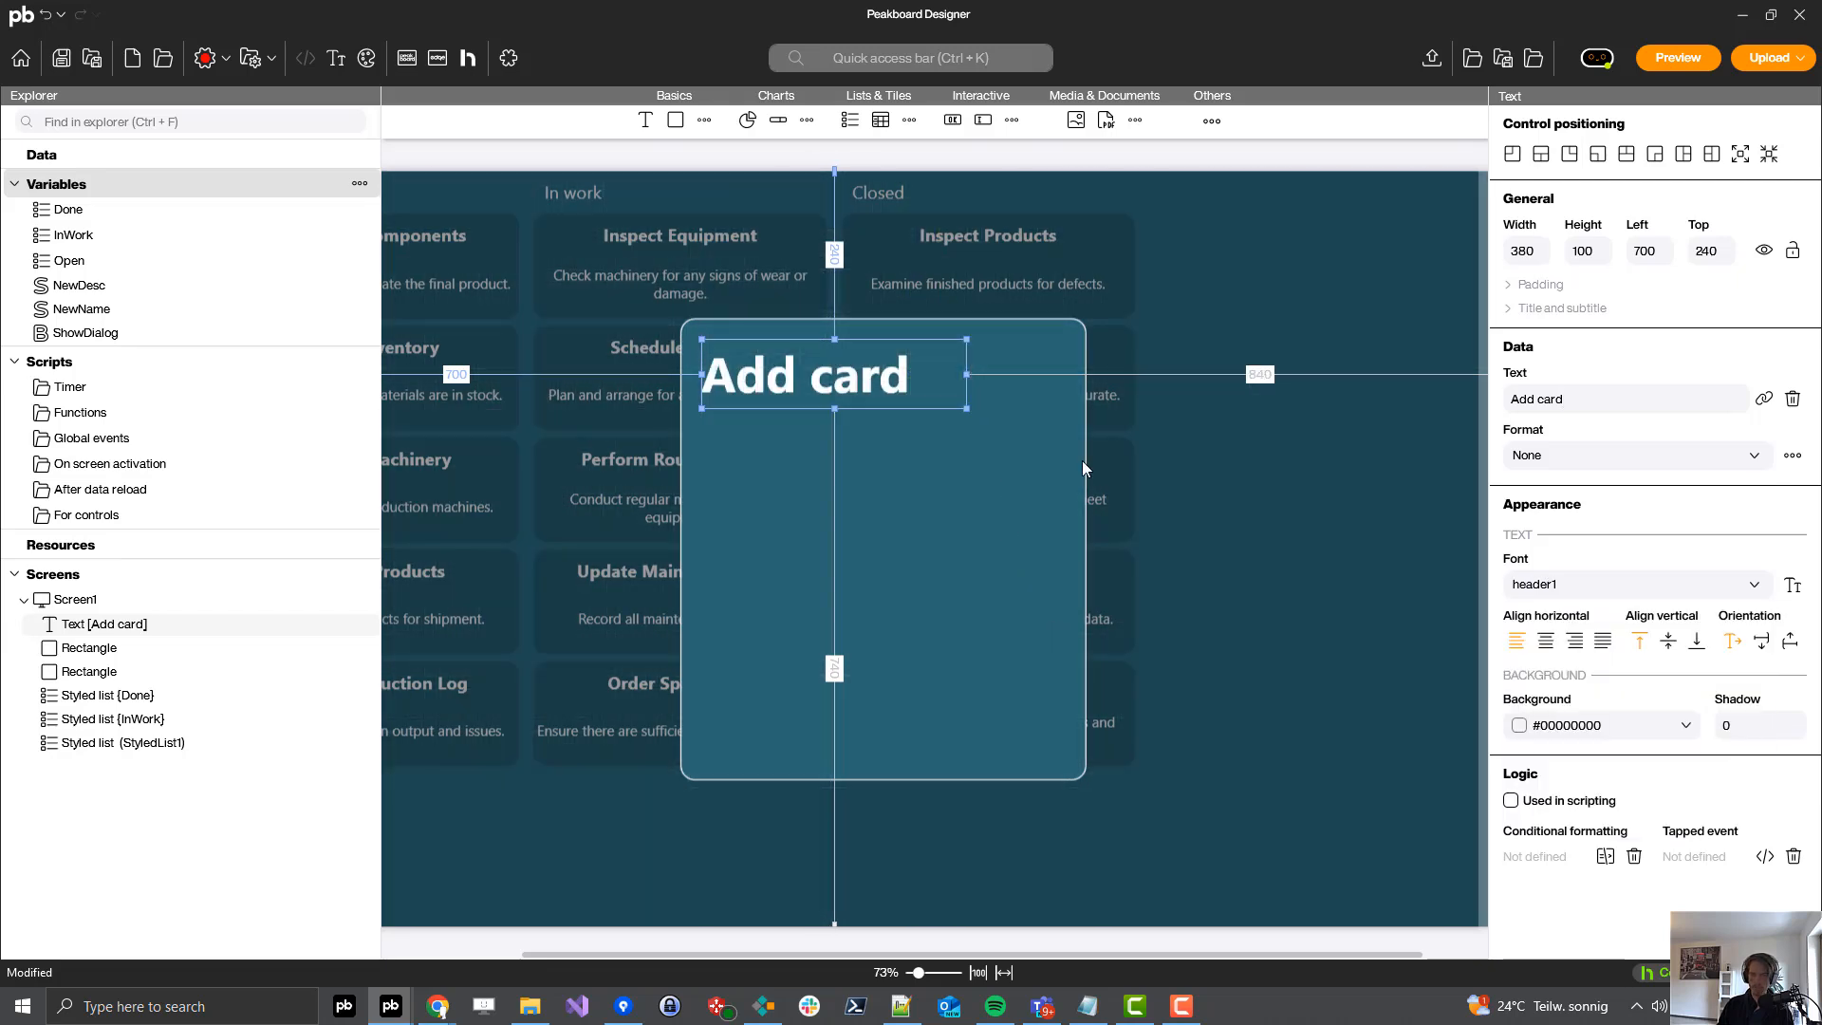
pyautogui.click(1181, 427)
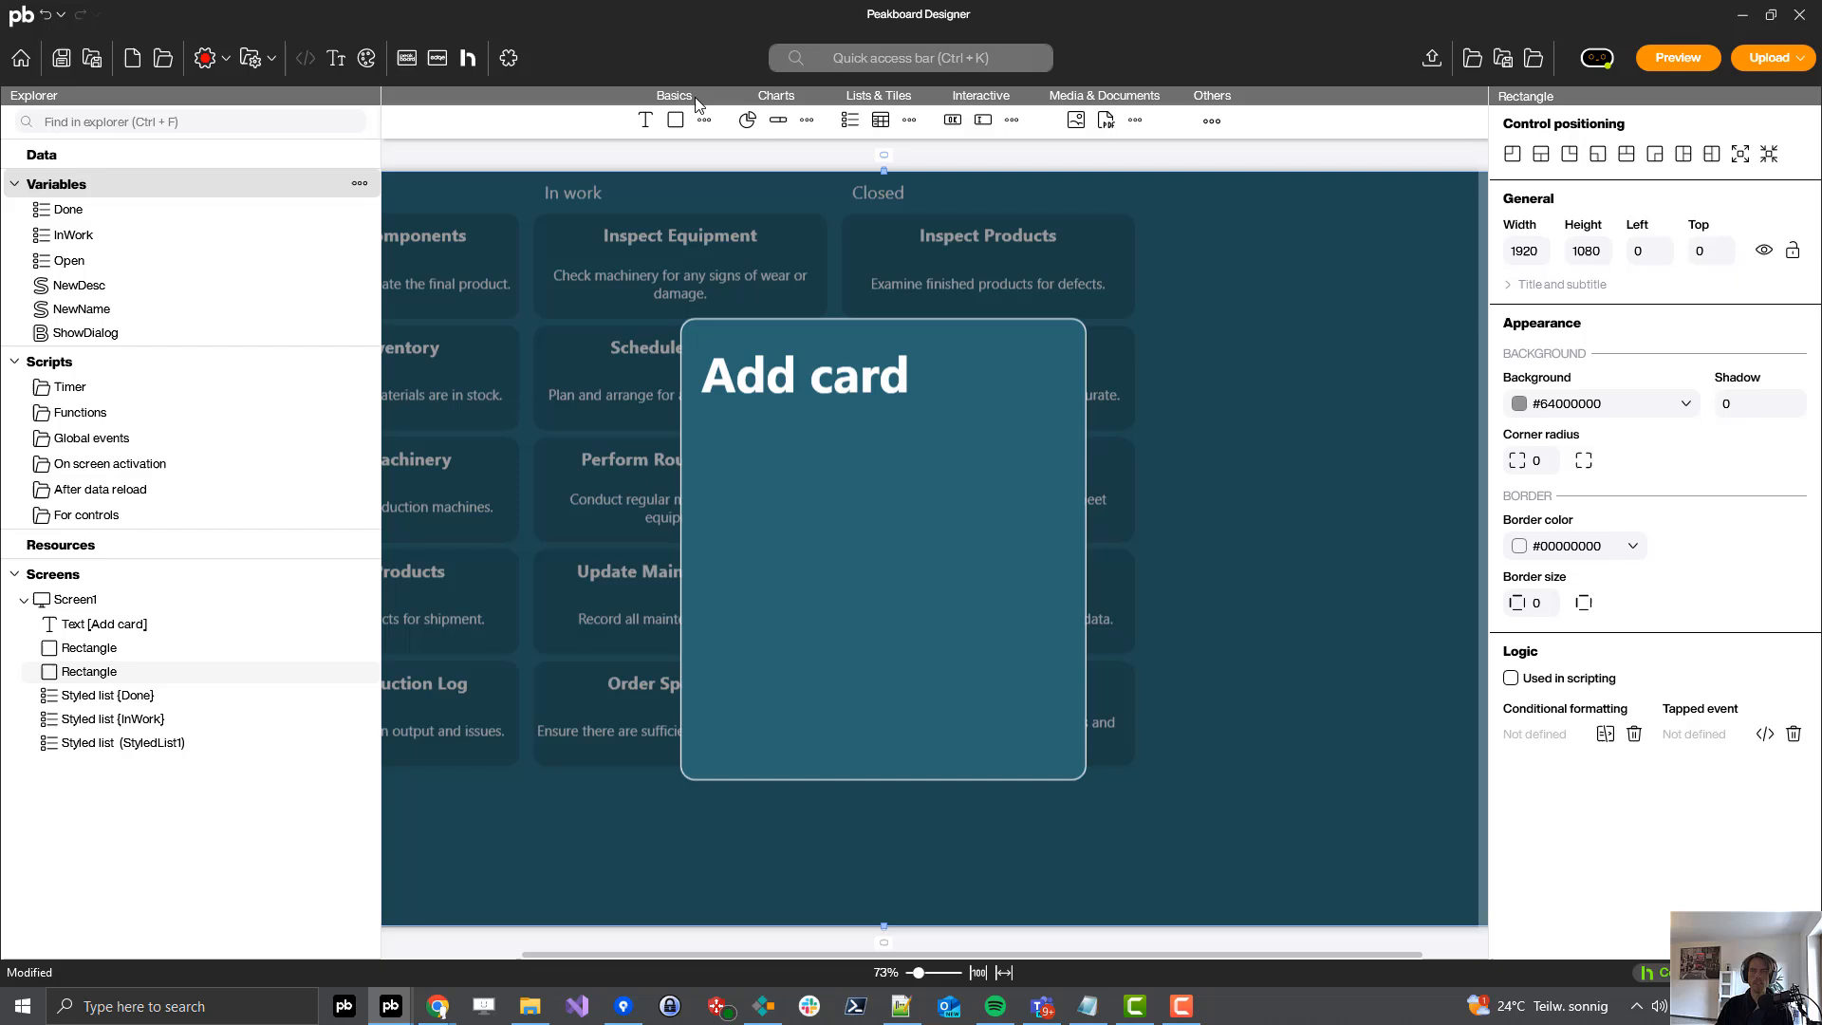
# - Add a 340 × 40 text label reading "Name" in the header2 font below the "Add card" title
pyautogui.click(646, 121)
pyautogui.moveTo(522, 327); pyautogui.dragTo(846, 483)
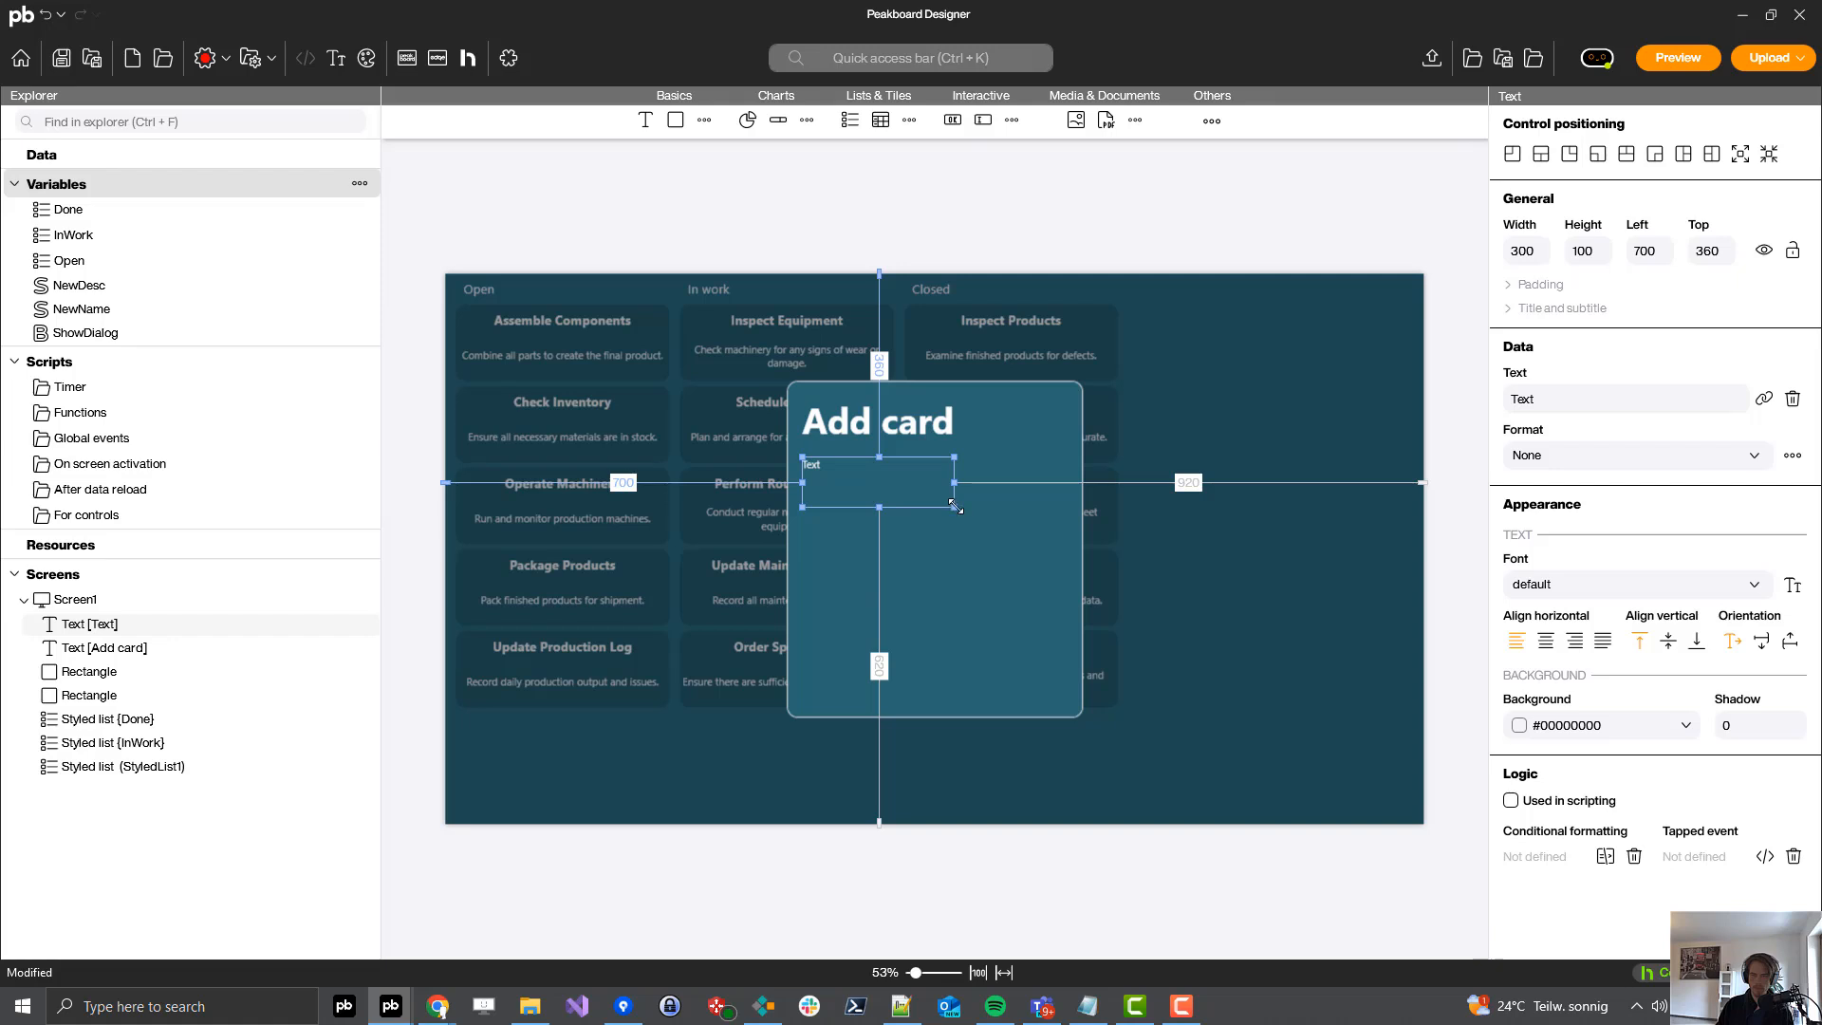
pyautogui.moveTo(954, 508); pyautogui.dragTo(976, 469)
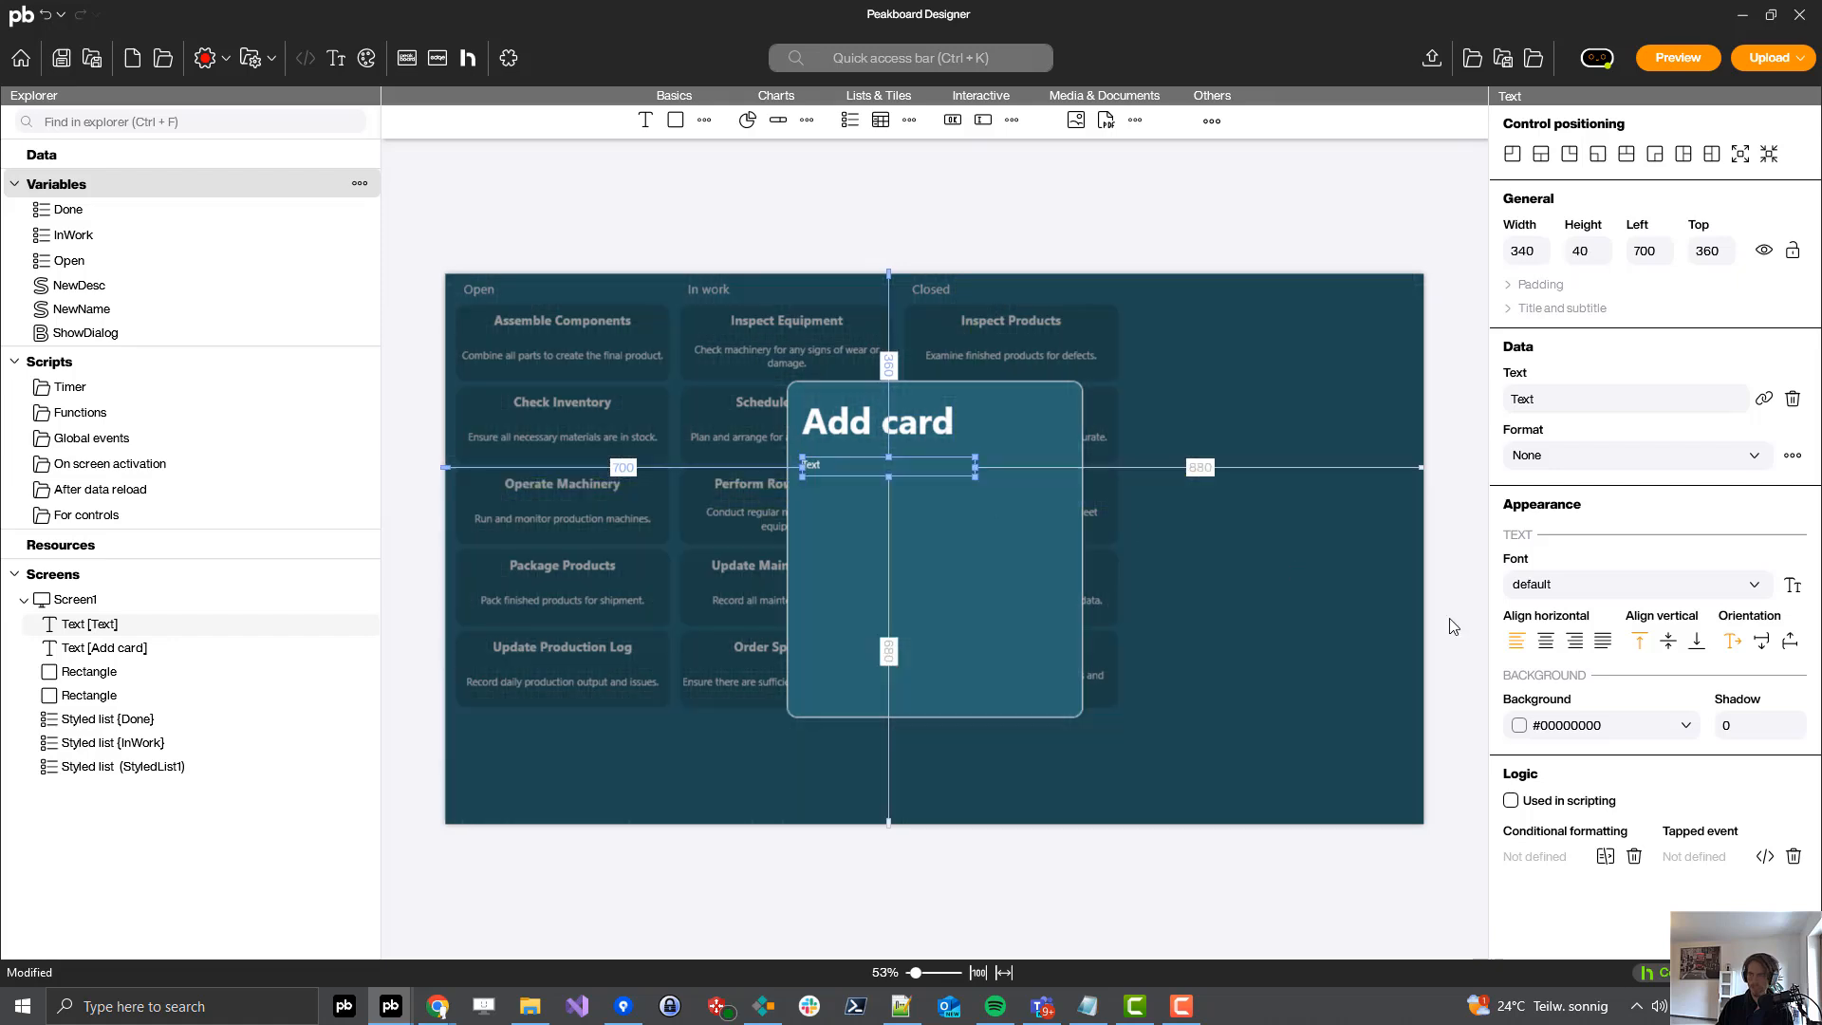
pyautogui.doubleClick(1523, 399)
pyautogui.write('Name')
pyautogui.click(1613, 584)
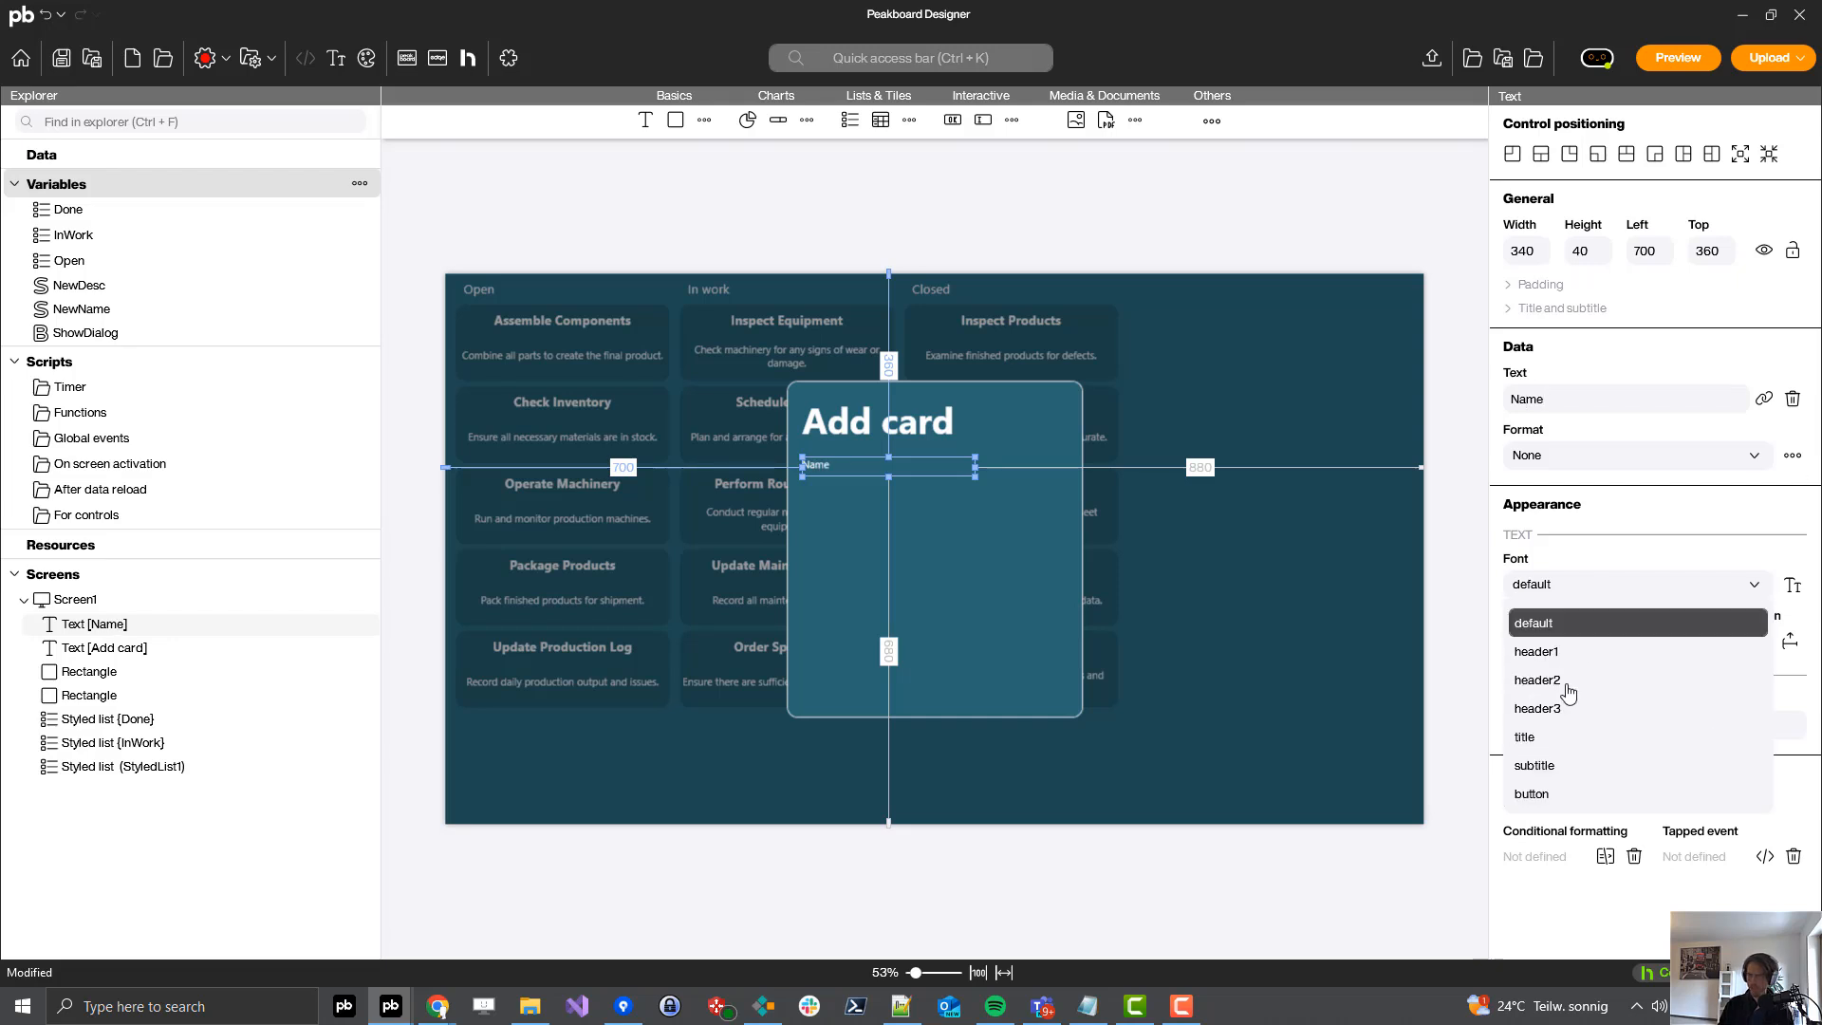
pyautogui.click(1566, 681)
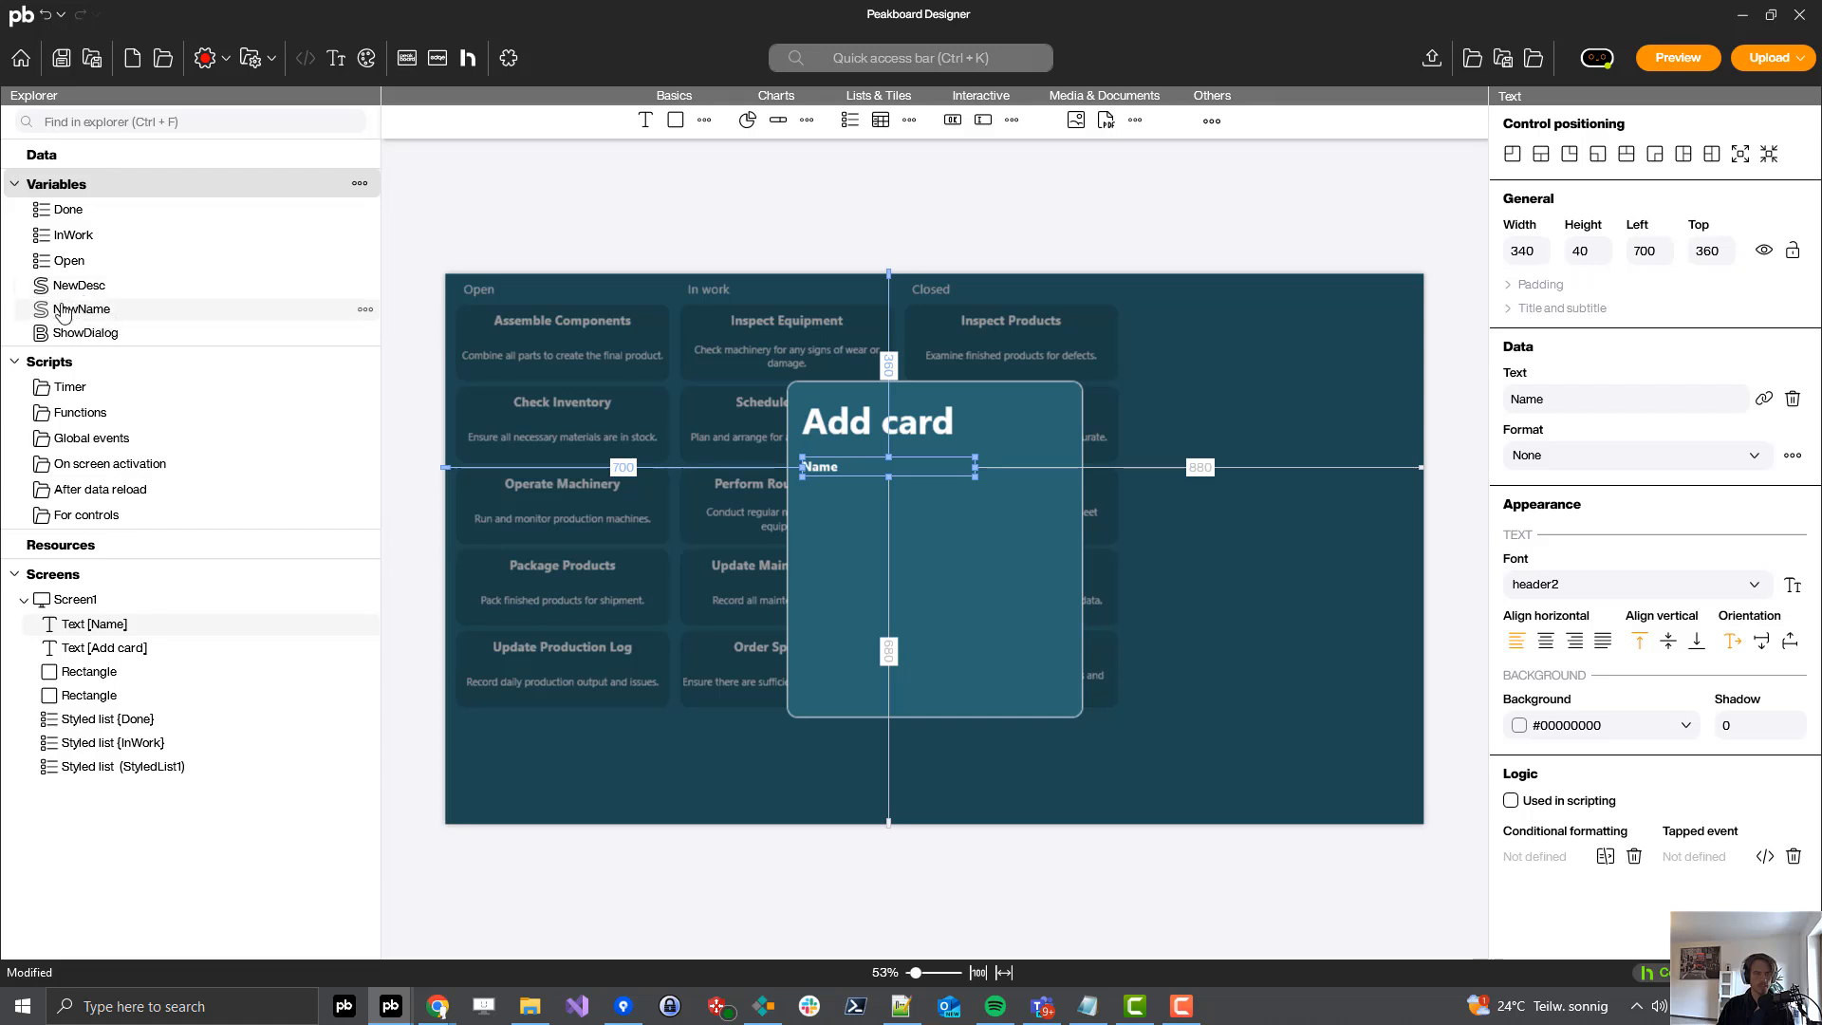
# - Add a text box bound to NewName at Left 700 and Top 420, and lower the Name label to Top 380
pyautogui.moveTo(61, 313); pyautogui.dragTo(715, 315)
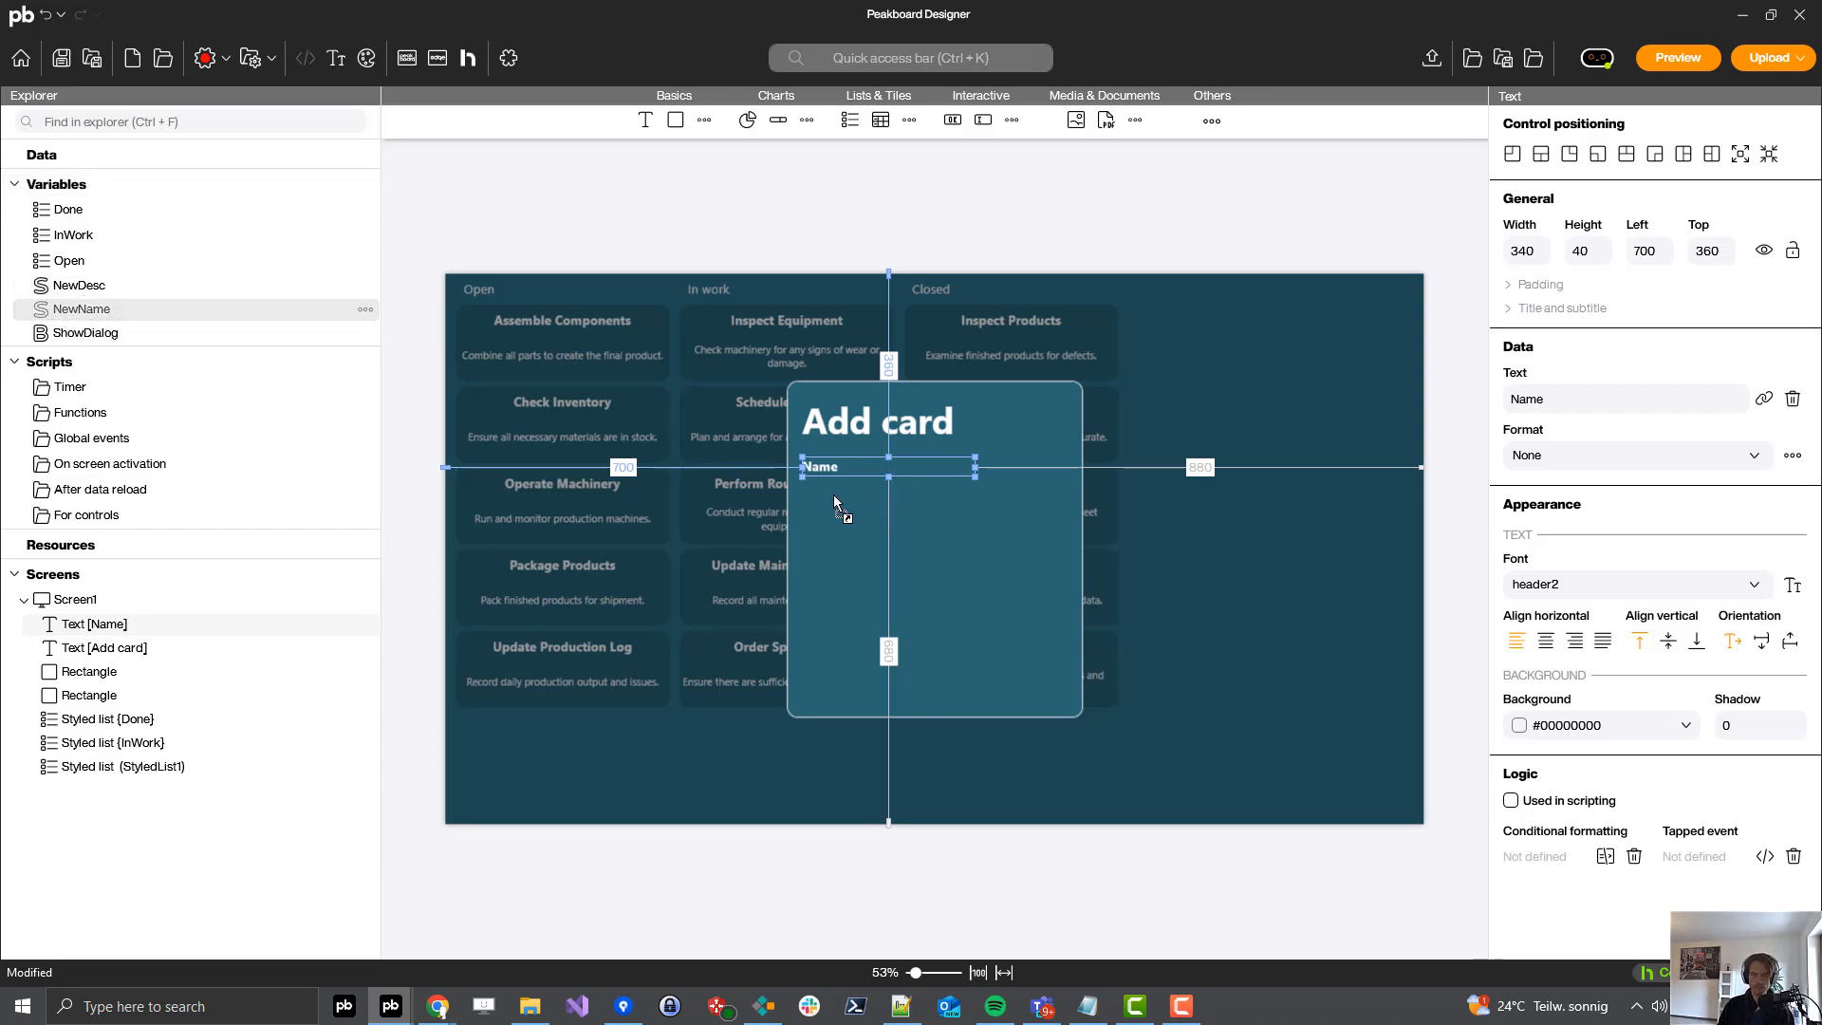
pyautogui.moveTo(835, 497); pyautogui.dragTo(824, 497)
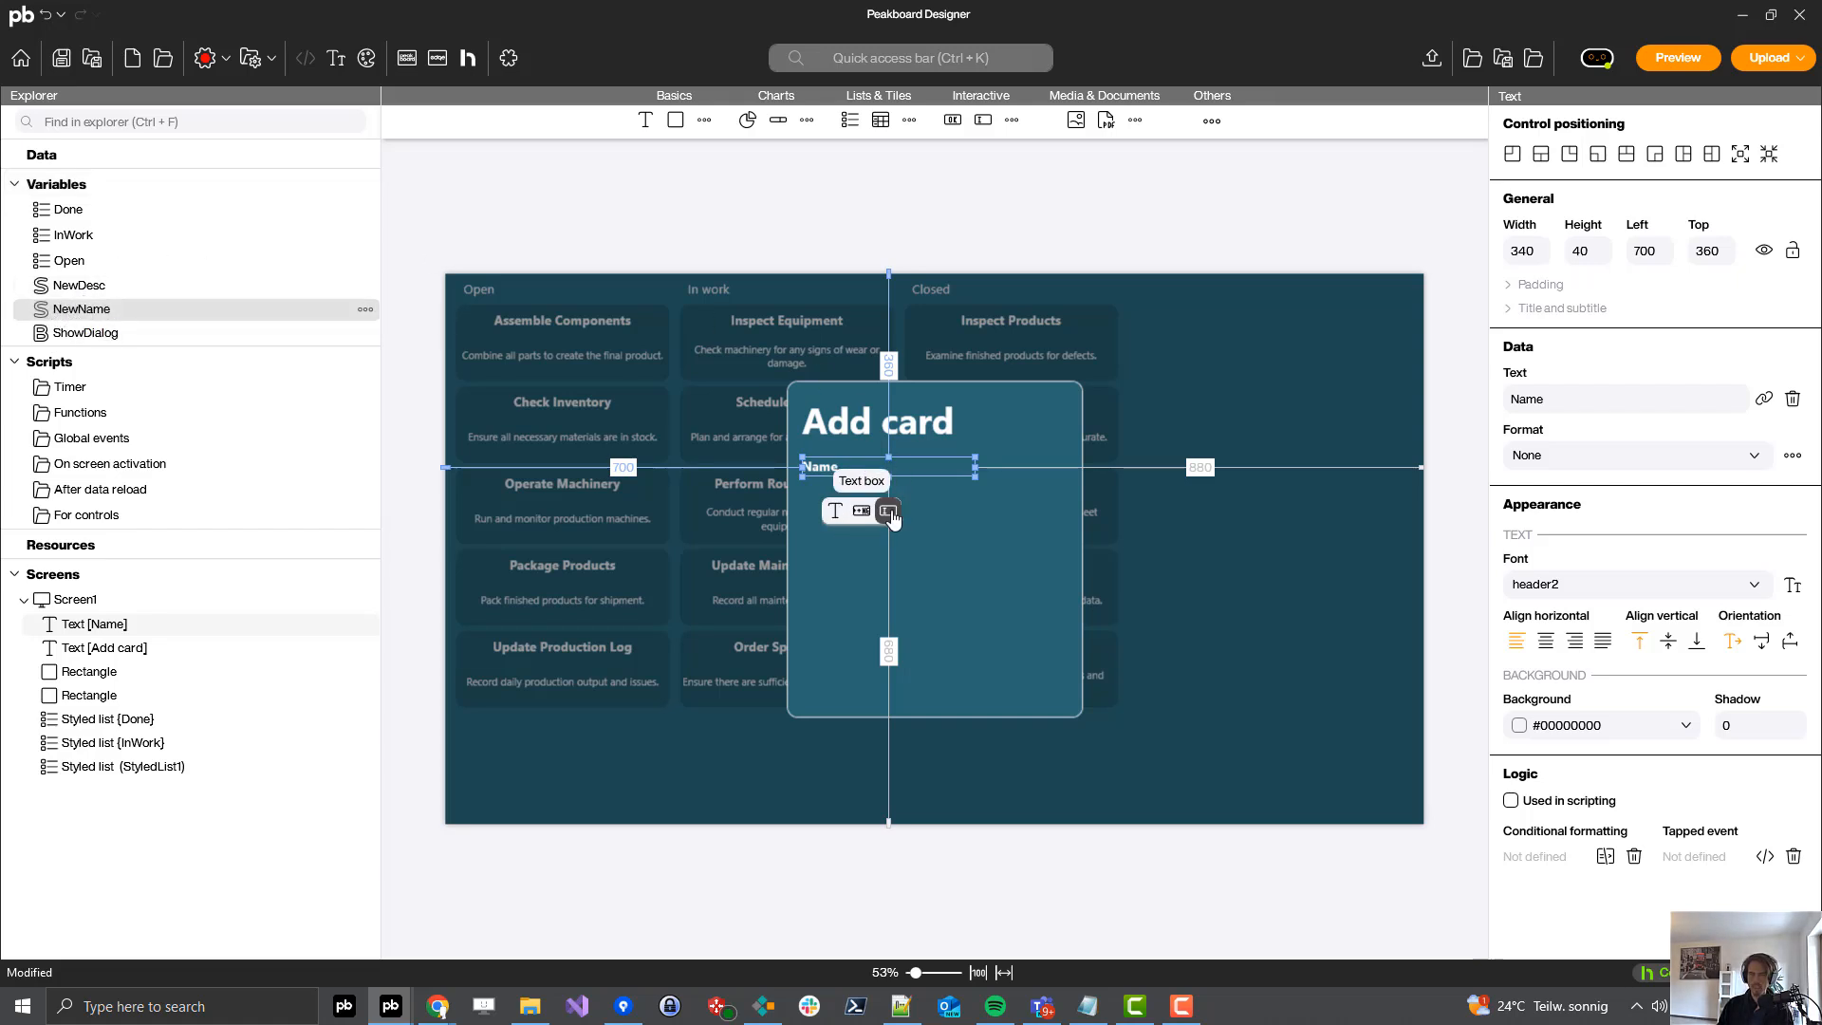
pyautogui.click(888, 513)
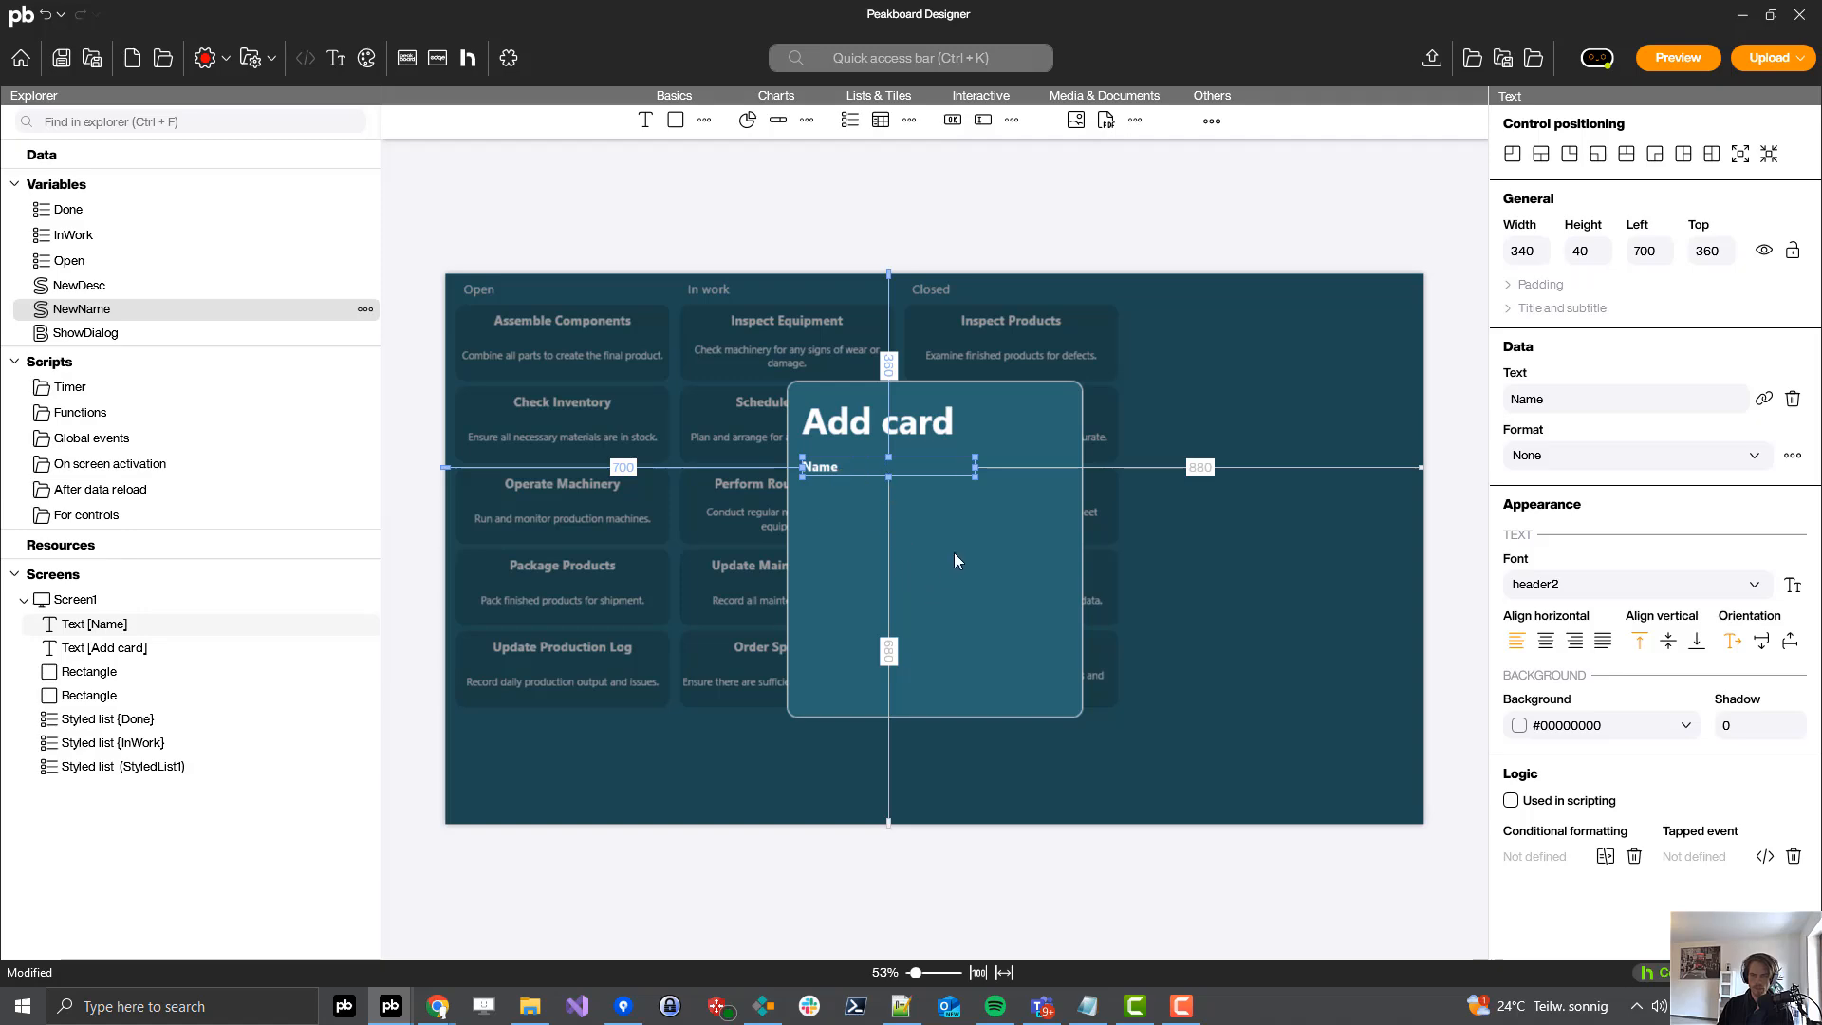
pyautogui.scroll(2, 953, 552)
pyautogui.moveTo(753, 484)
pyautogui.mouseDown()
pyautogui.moveTo(737, 470)
pyautogui.moveTo(750, 480)
pyautogui.mouseUp()
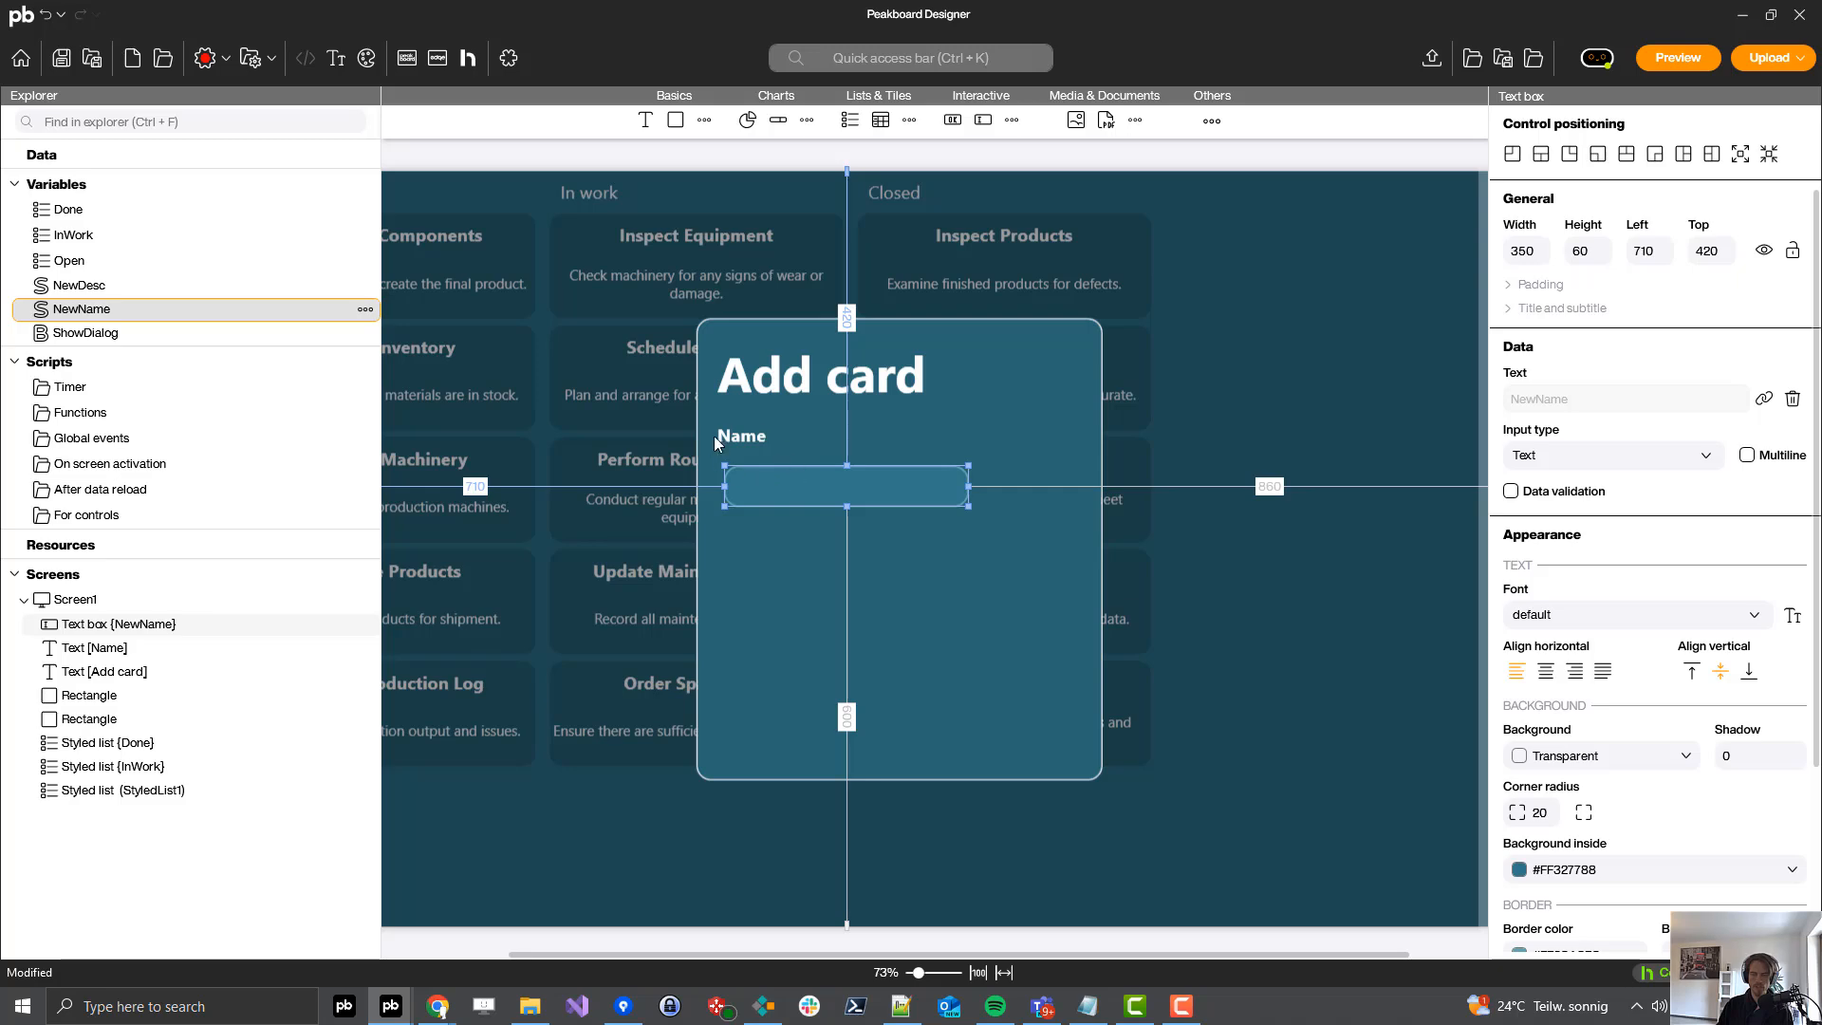
pyautogui.press('Left')
pyautogui.moveTo(726, 433); pyautogui.dragTo(726, 447)
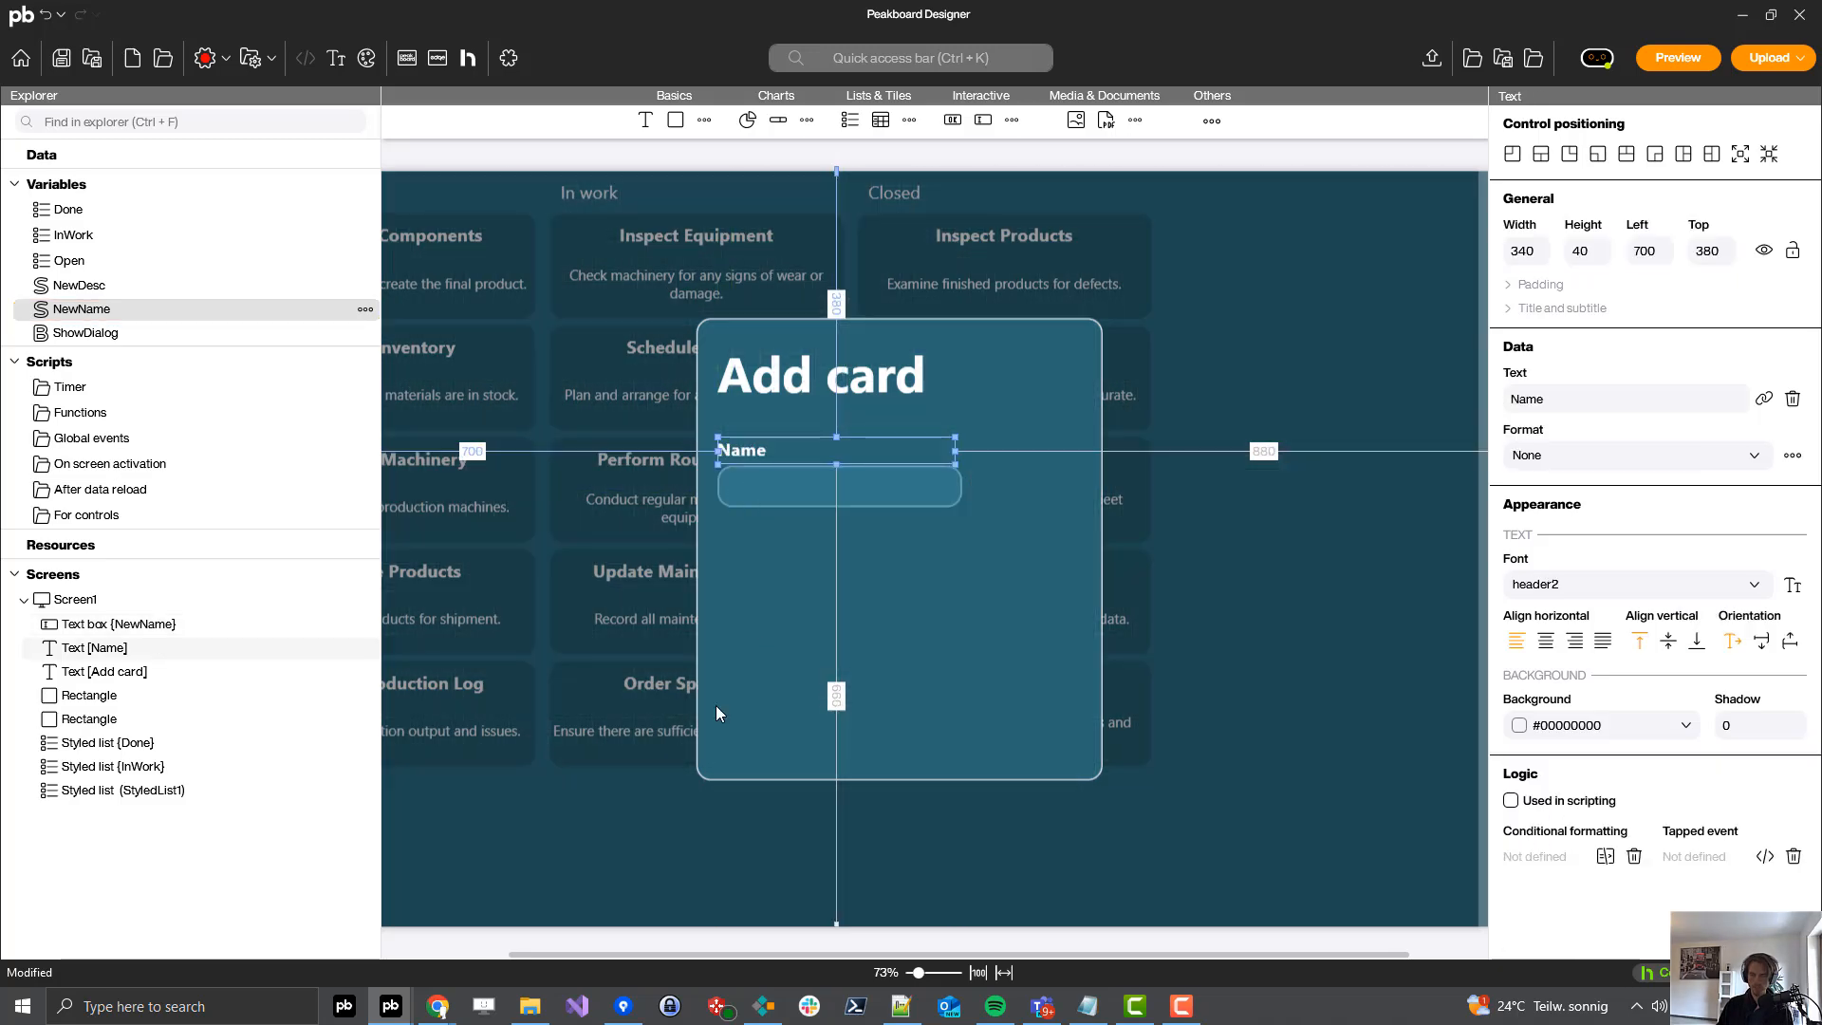
pyautogui.click(840, 487)
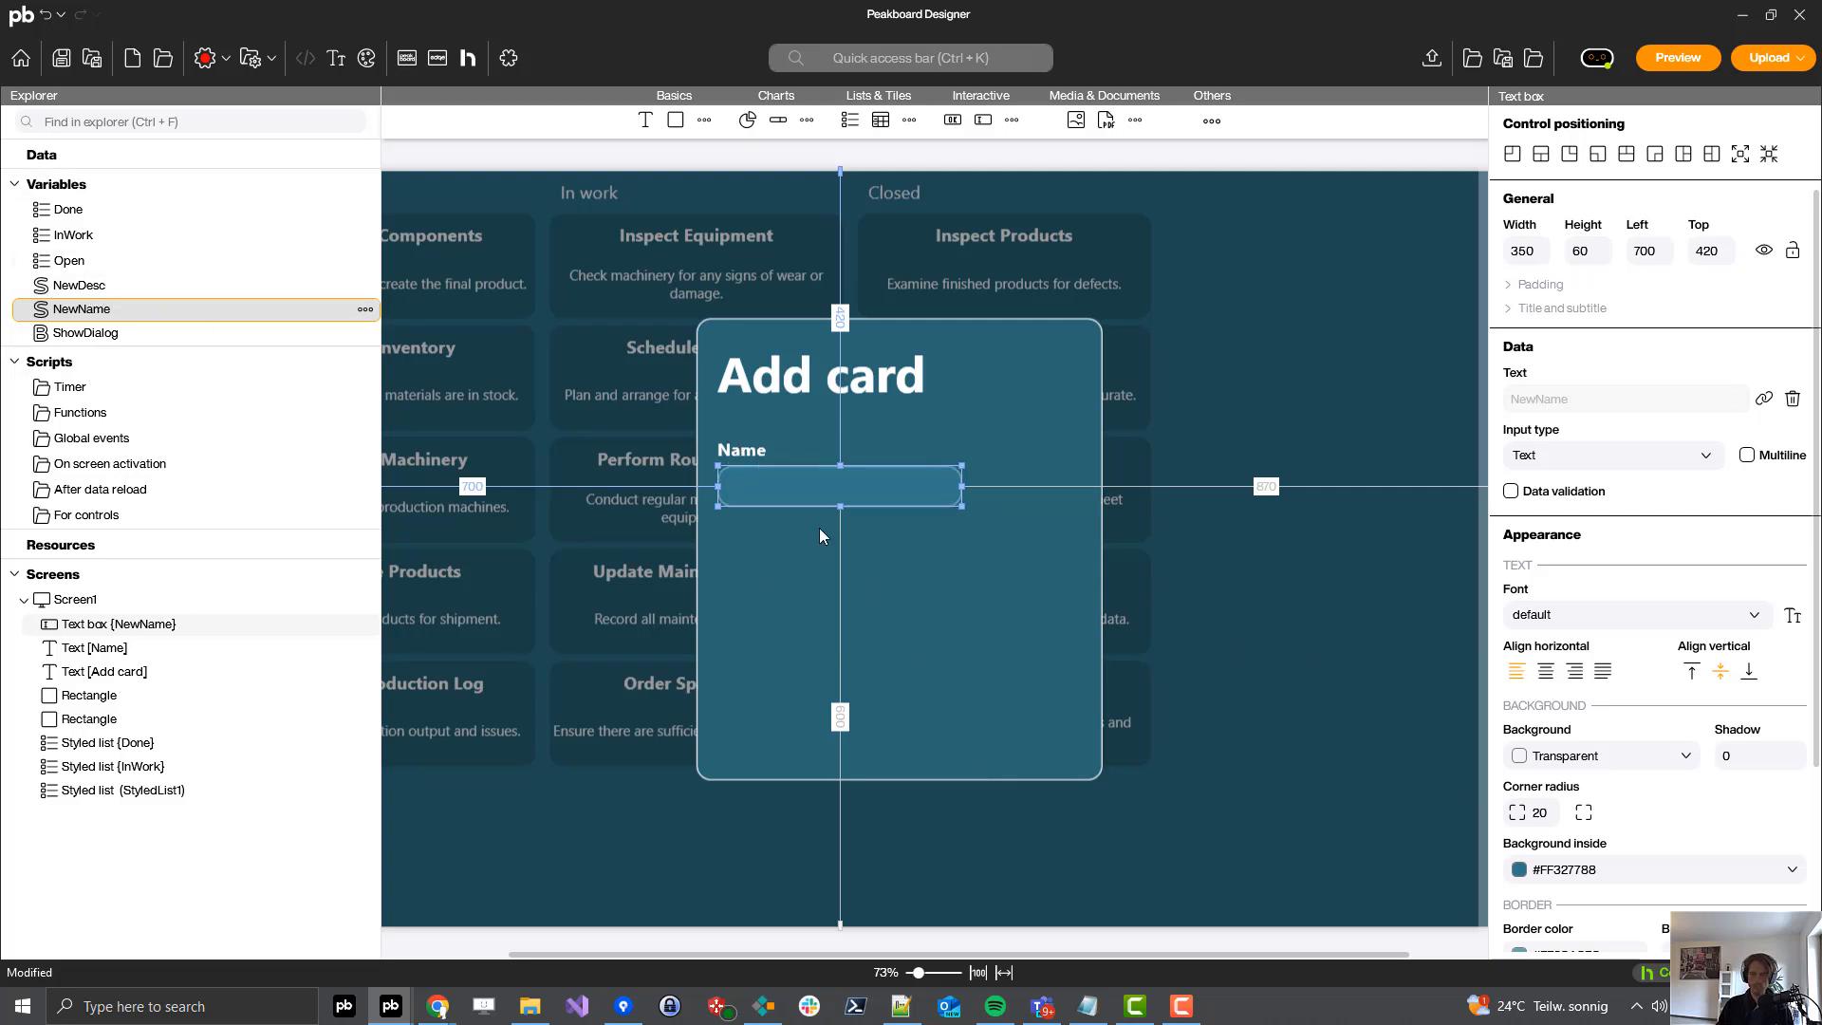
# - Duplicate the Name label, place the copy at Left 700 and Top 520, and change its text to "Description"
pyautogui.click(752, 453)
pyautogui.hotkey('ctrl', 'c')
pyautogui.hotkey('ctrl', 'v')
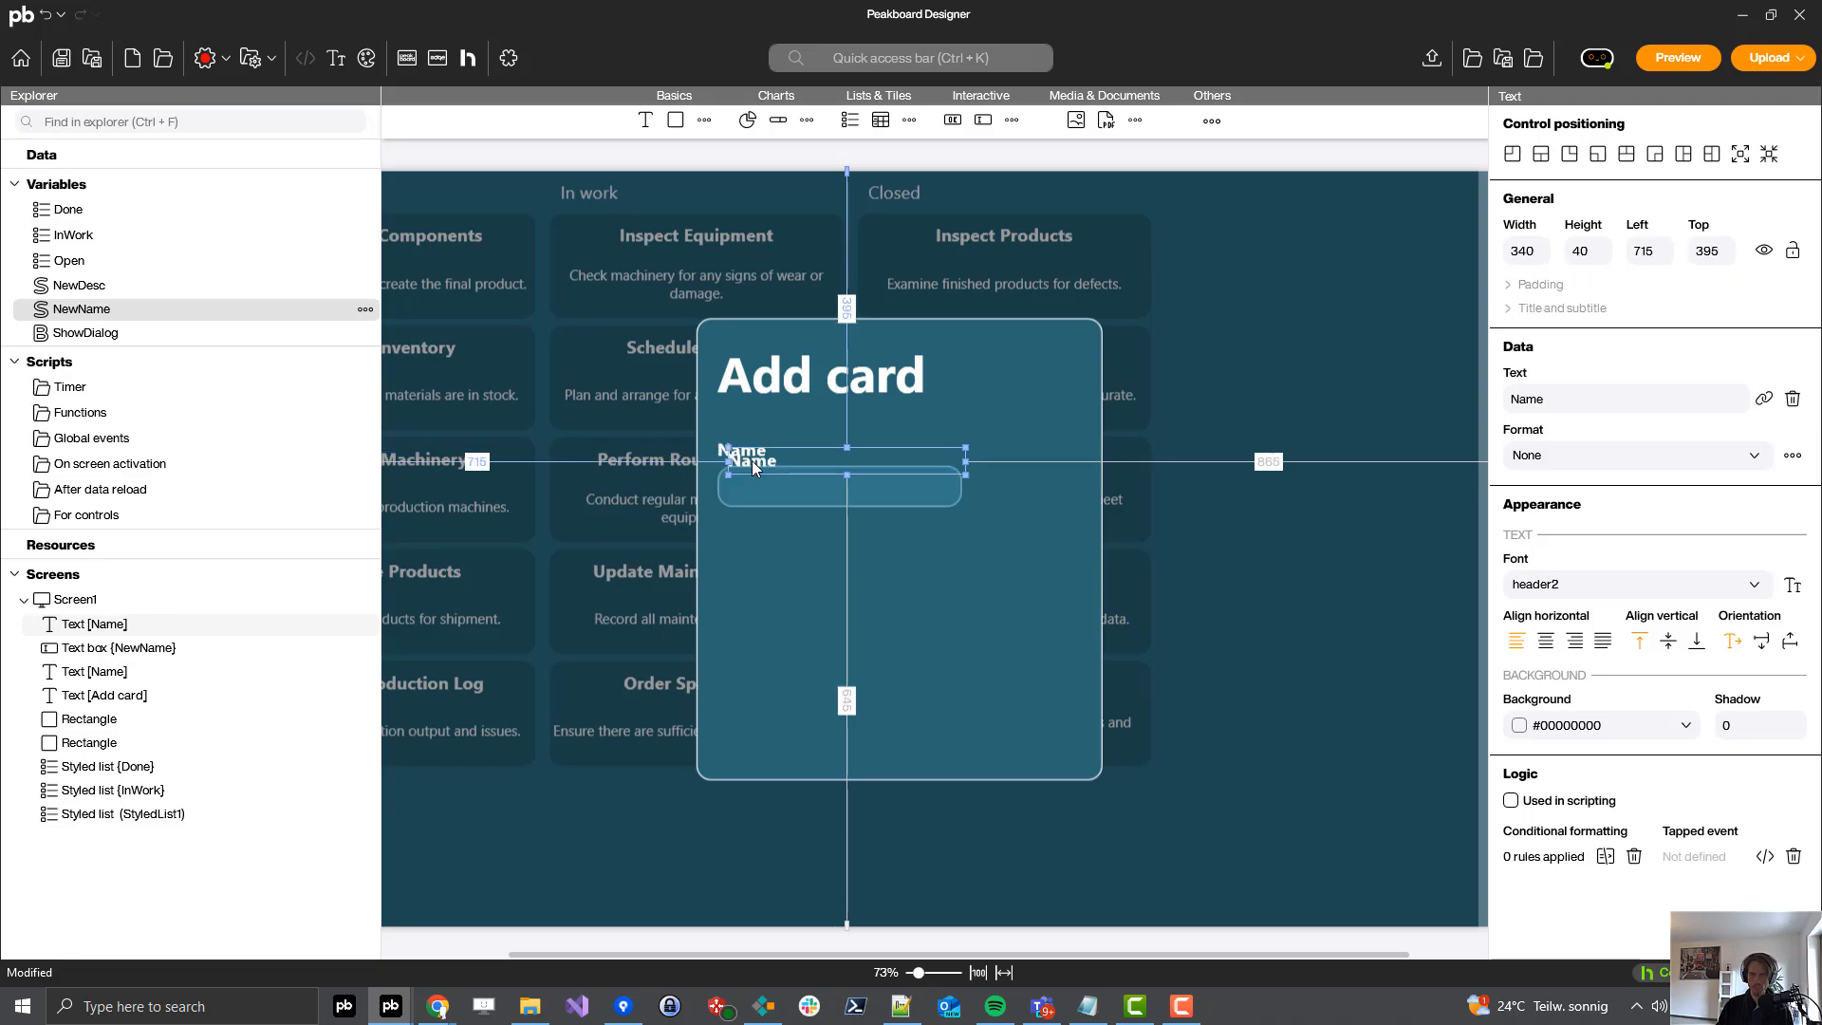
pyautogui.moveTo(752, 459); pyautogui.dragTo(741, 550)
pyautogui.doubleClick(1597, 398)
pyautogui.write('D')
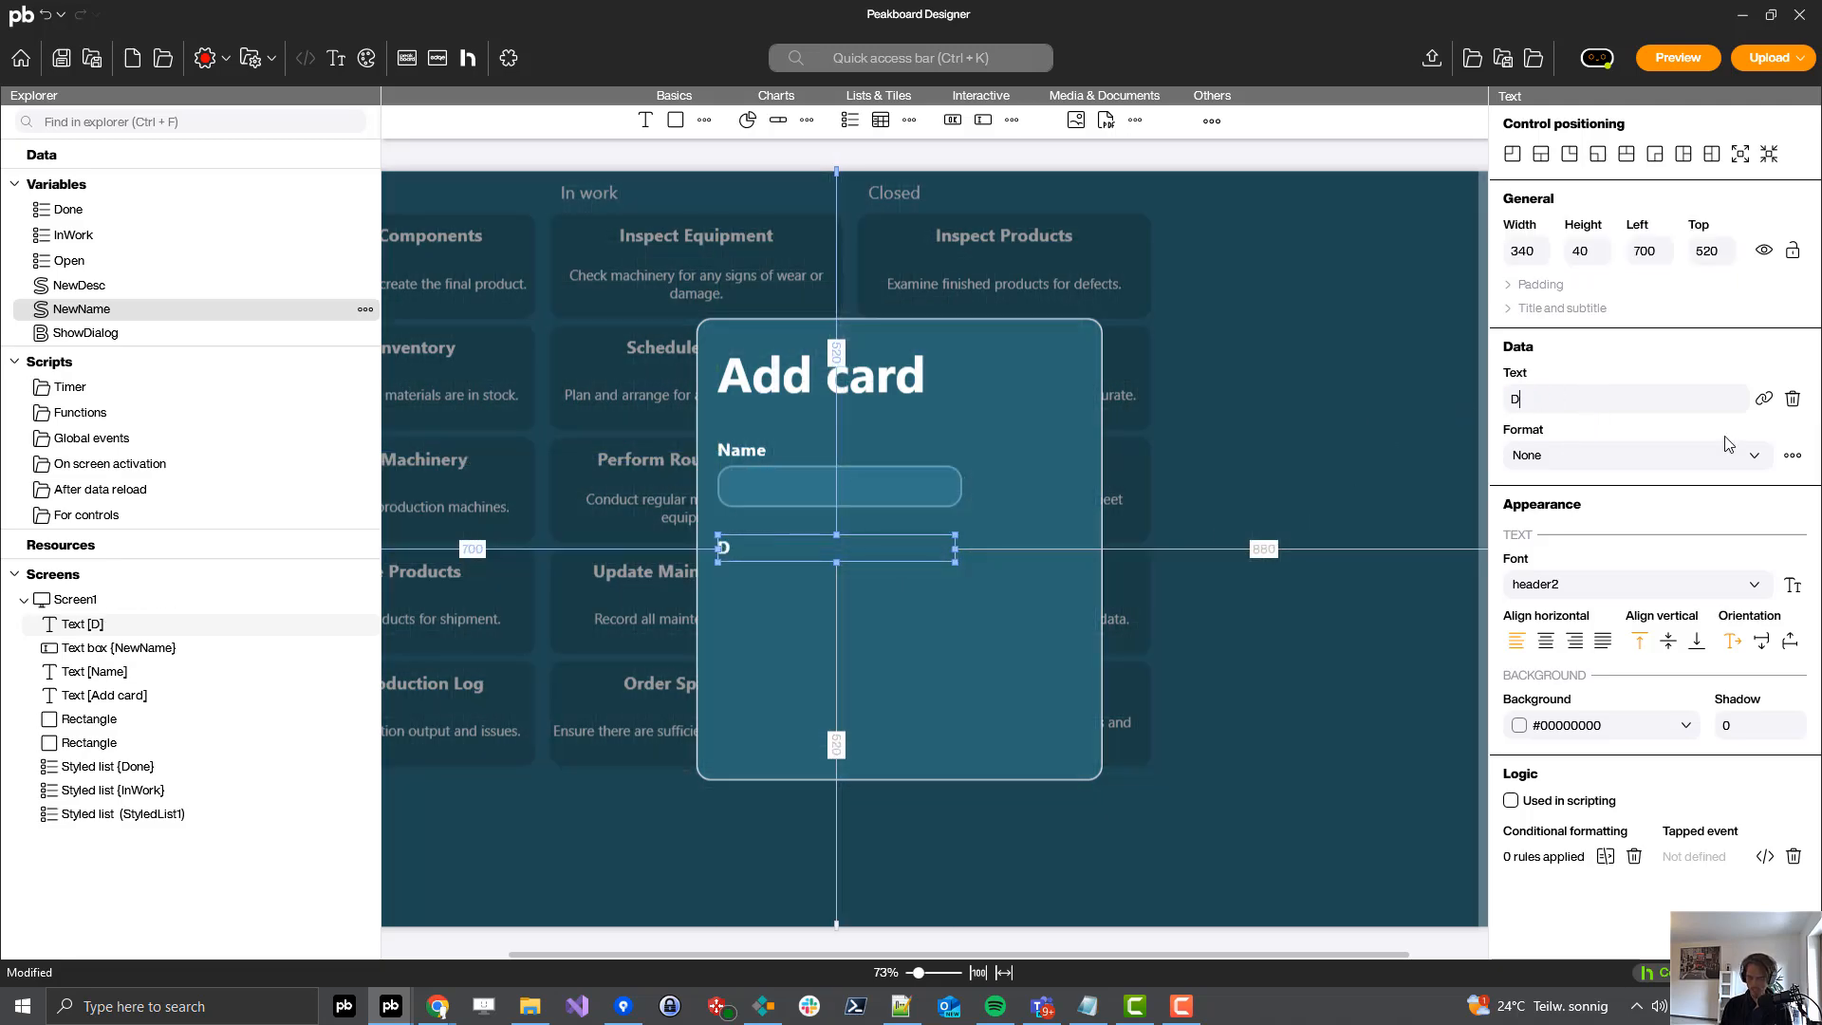
pyautogui.write('escription')
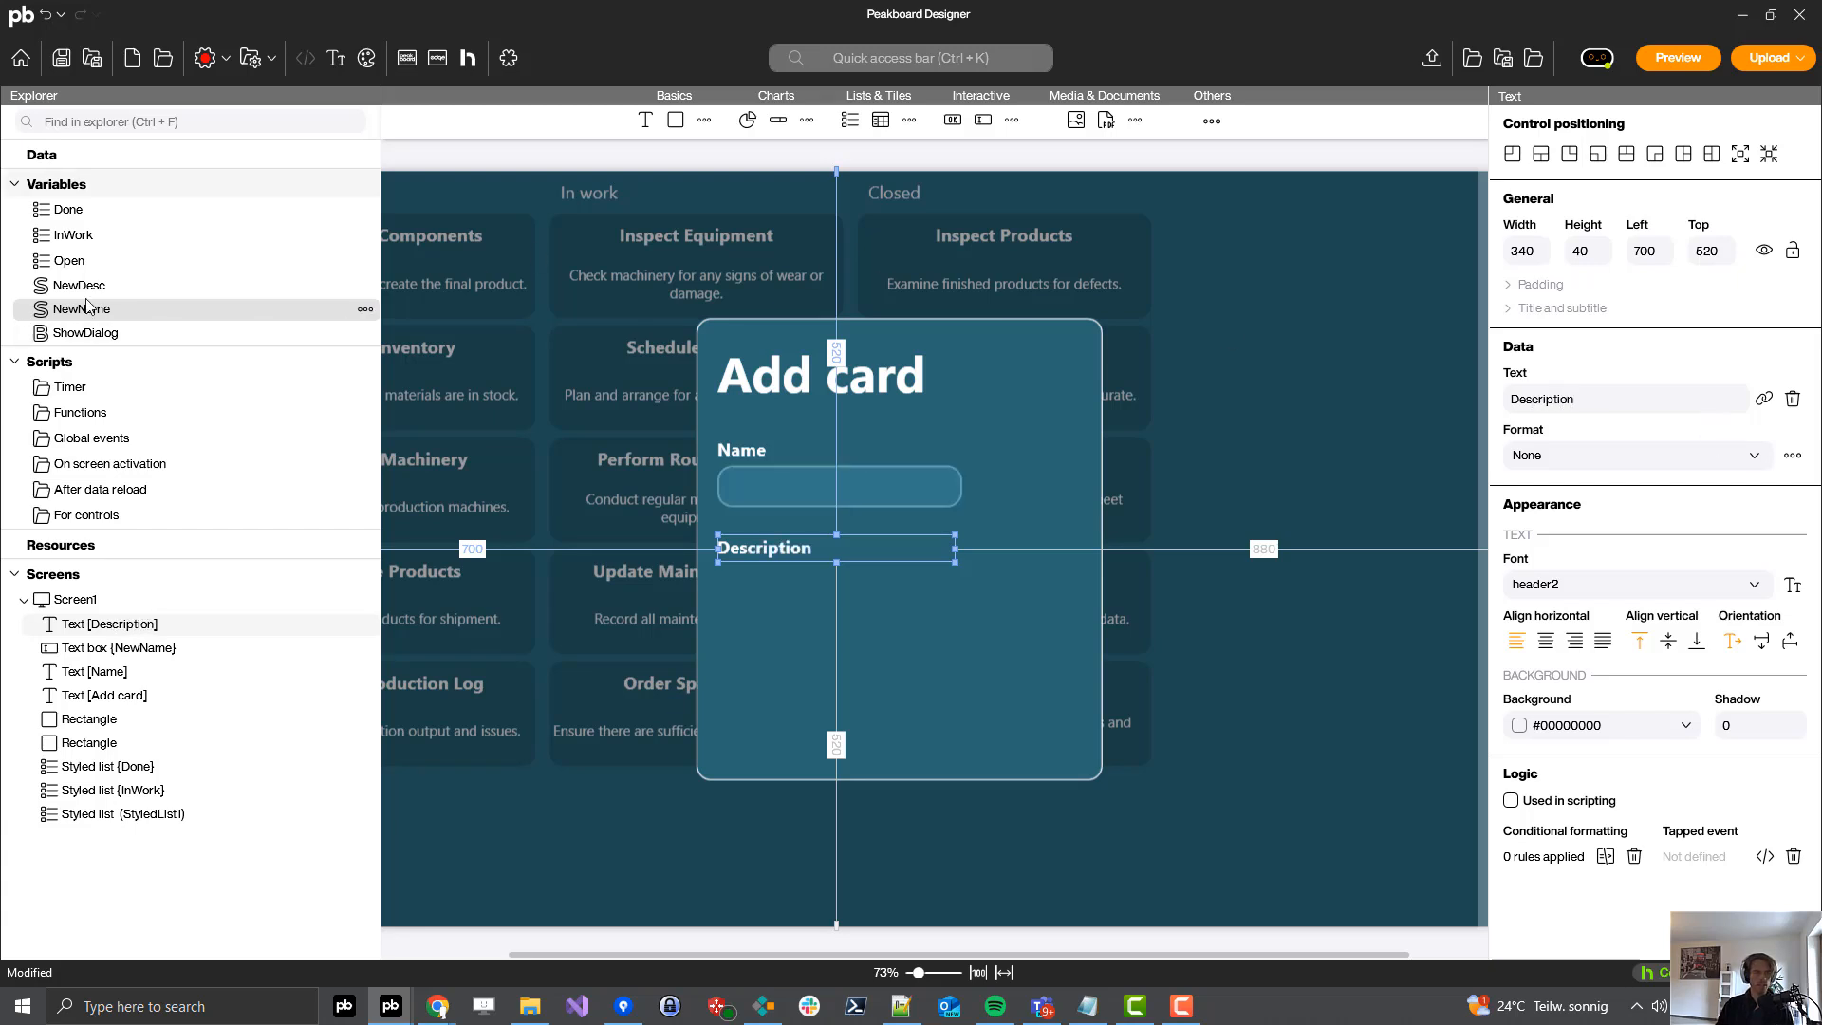
# - Add a multiline text box bound to NewDesc under the Description label, sized 520 × 200 with text aligned to the top
pyautogui.moveTo(79, 285); pyautogui.dragTo(727, 600)
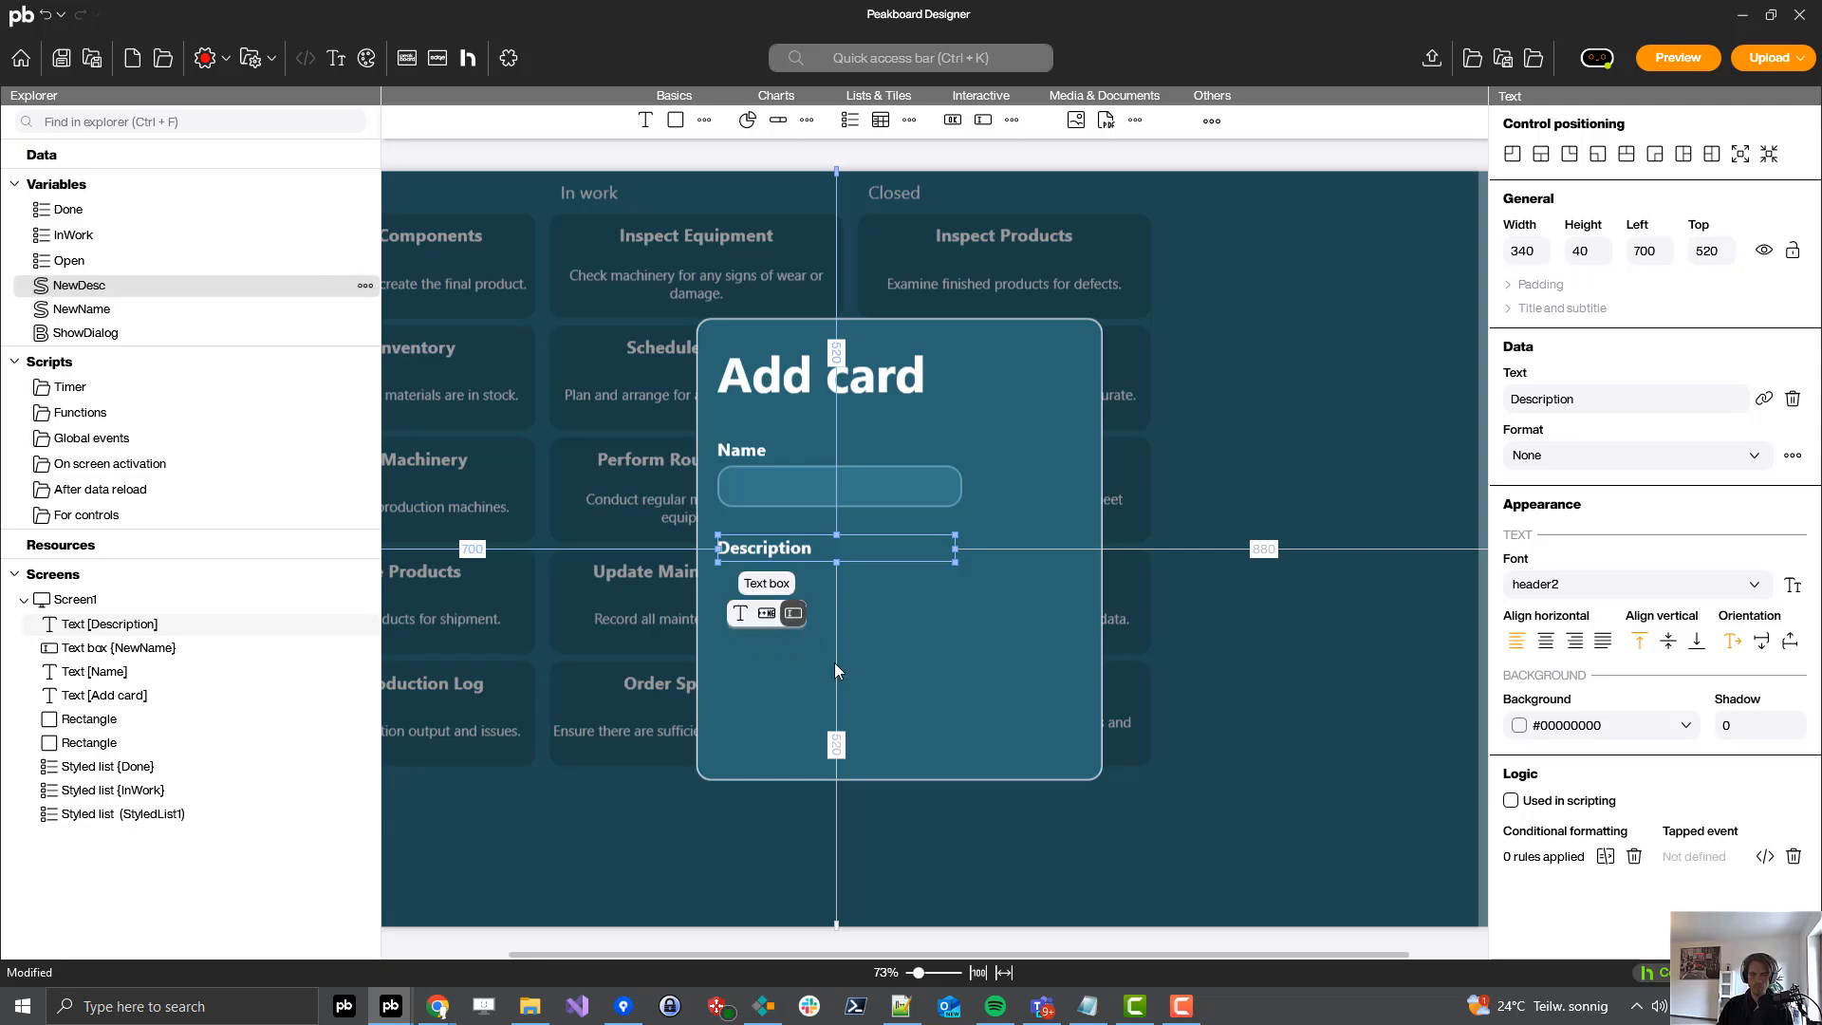
pyautogui.click(793, 615)
pyautogui.moveTo(737, 612); pyautogui.dragTo(729, 579)
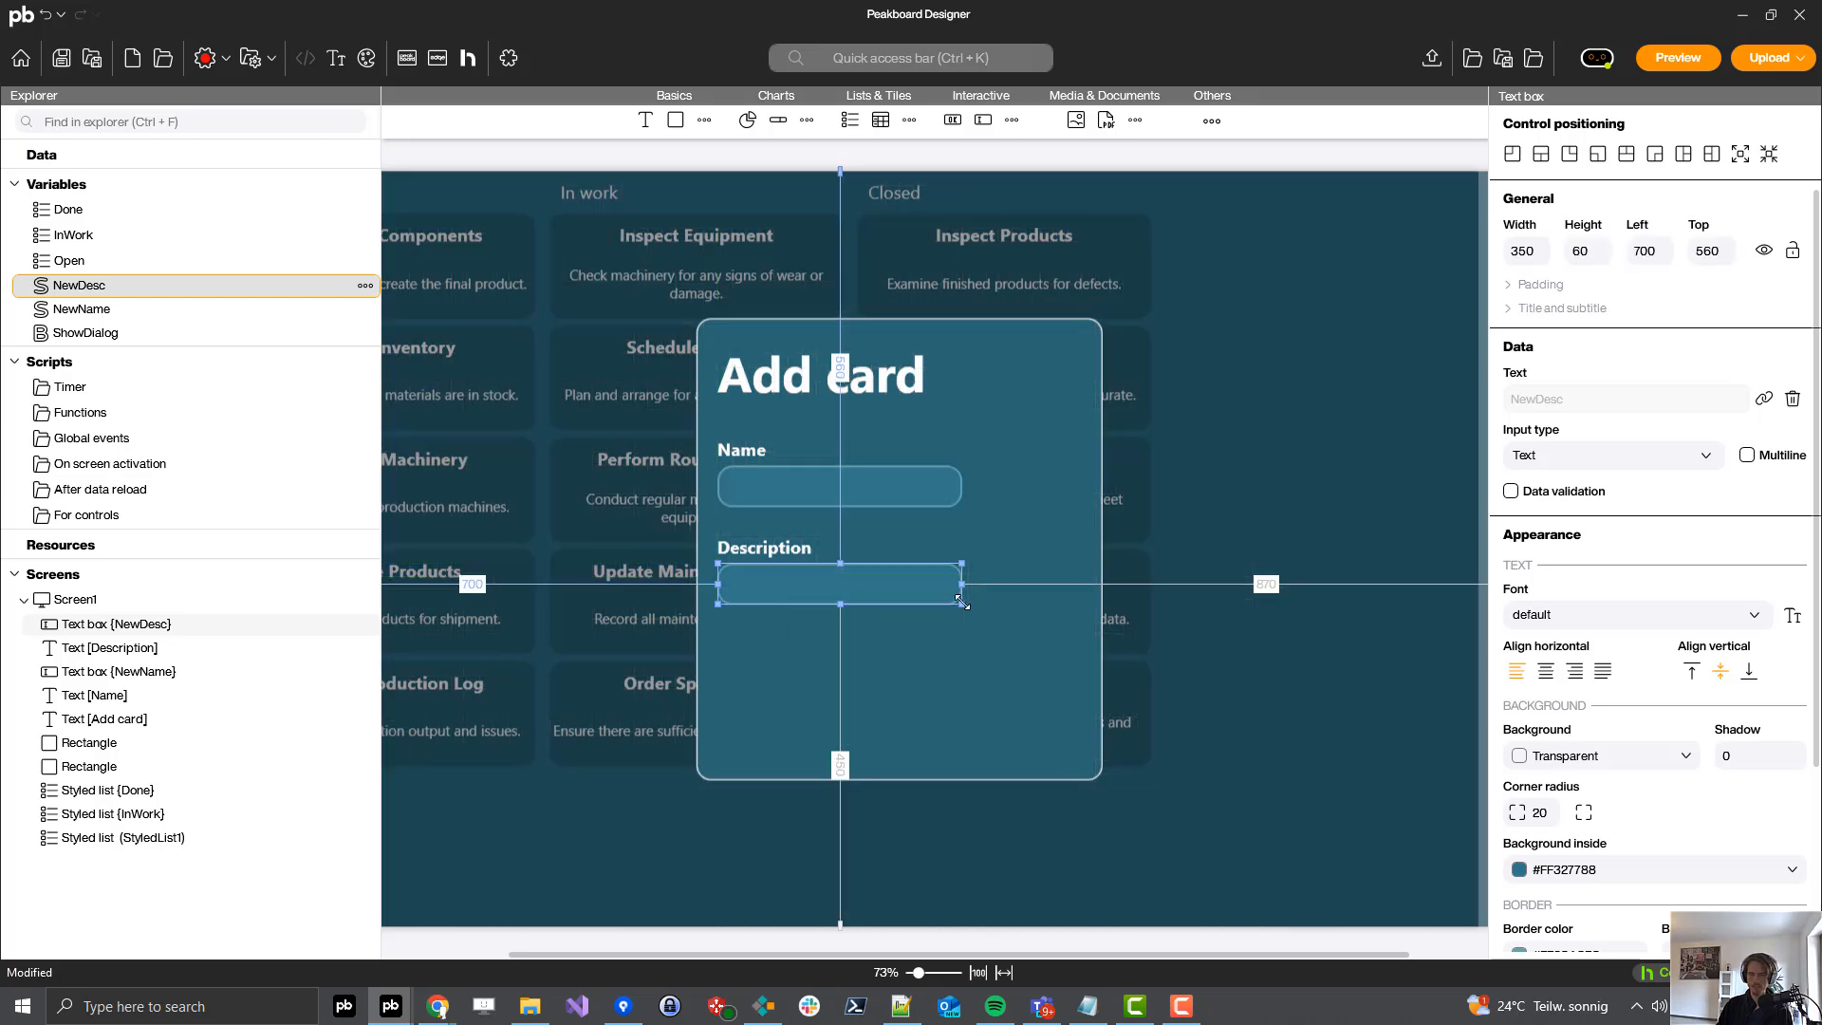
pyautogui.moveTo(964, 608); pyautogui.dragTo(1081, 702)
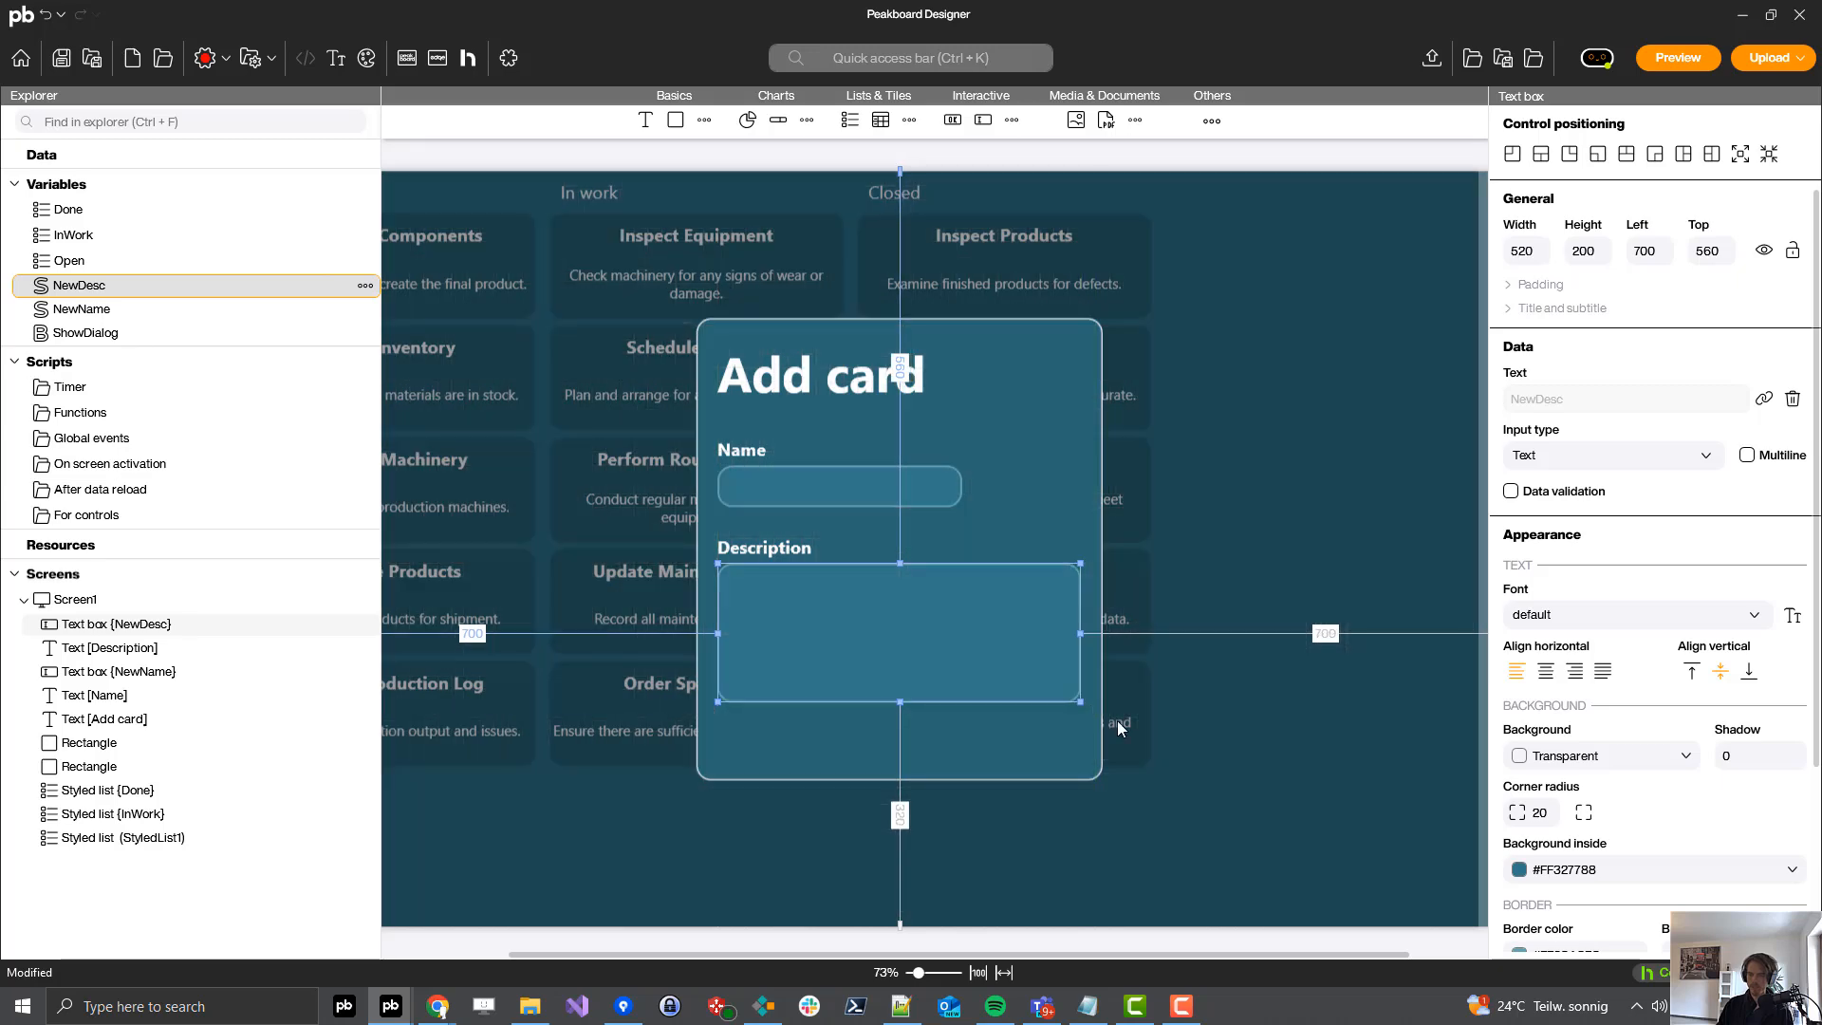
pyautogui.click(1692, 671)
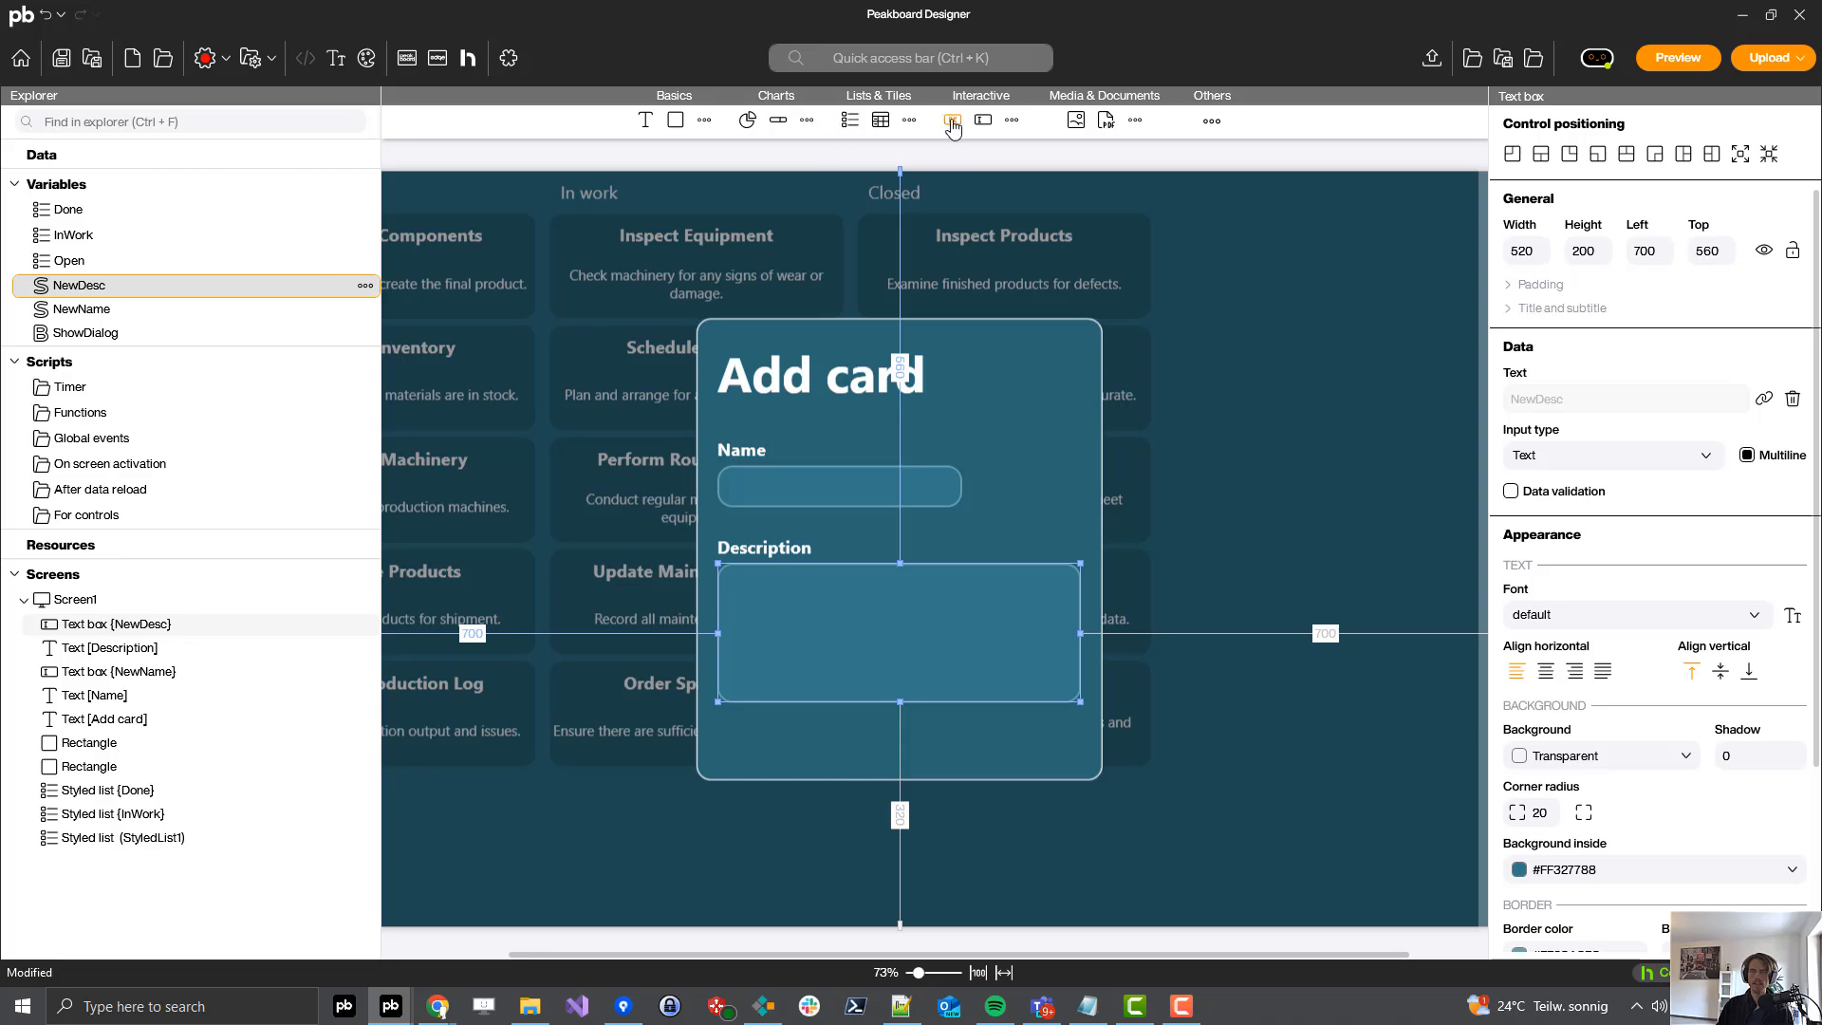
# - Add a 160 × 60 button labelled "OK" in the dialog panel's lower corner at Left 1060 and Top 780
pyautogui.hotkey('ctrl', 'v')
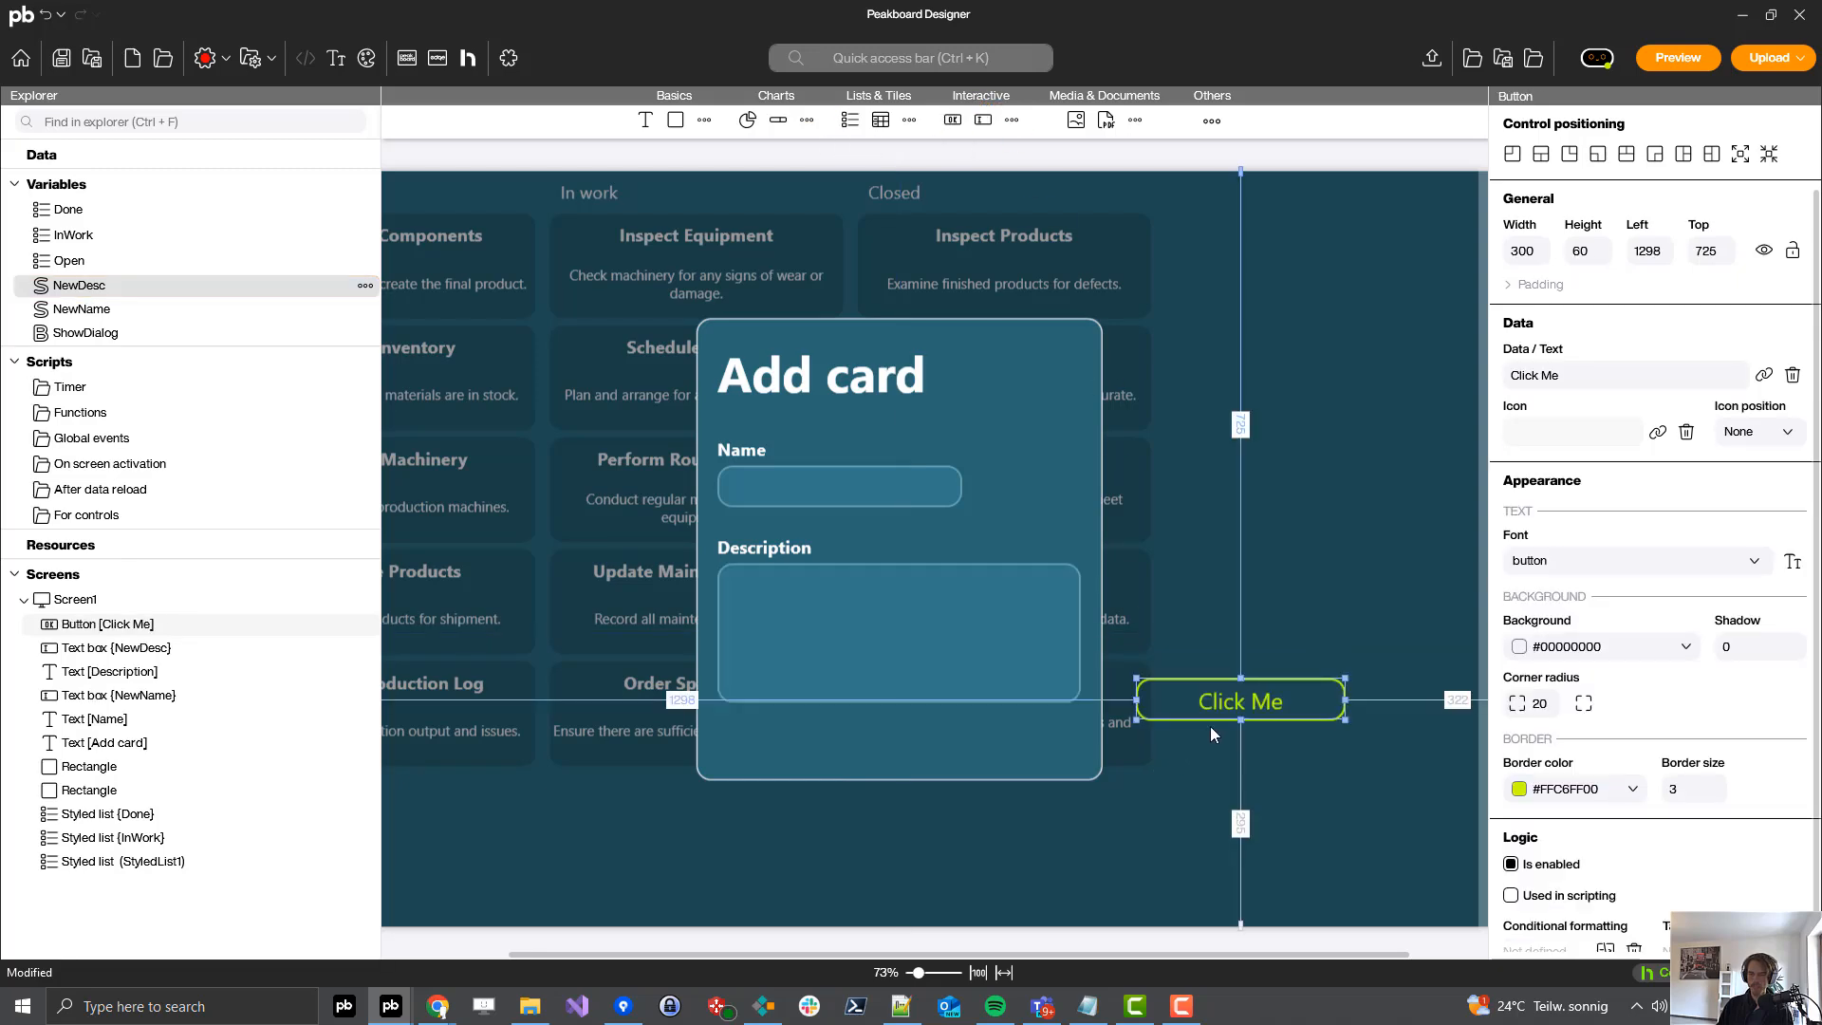
pyautogui.moveTo(1254, 703); pyautogui.dragTo(986, 743)
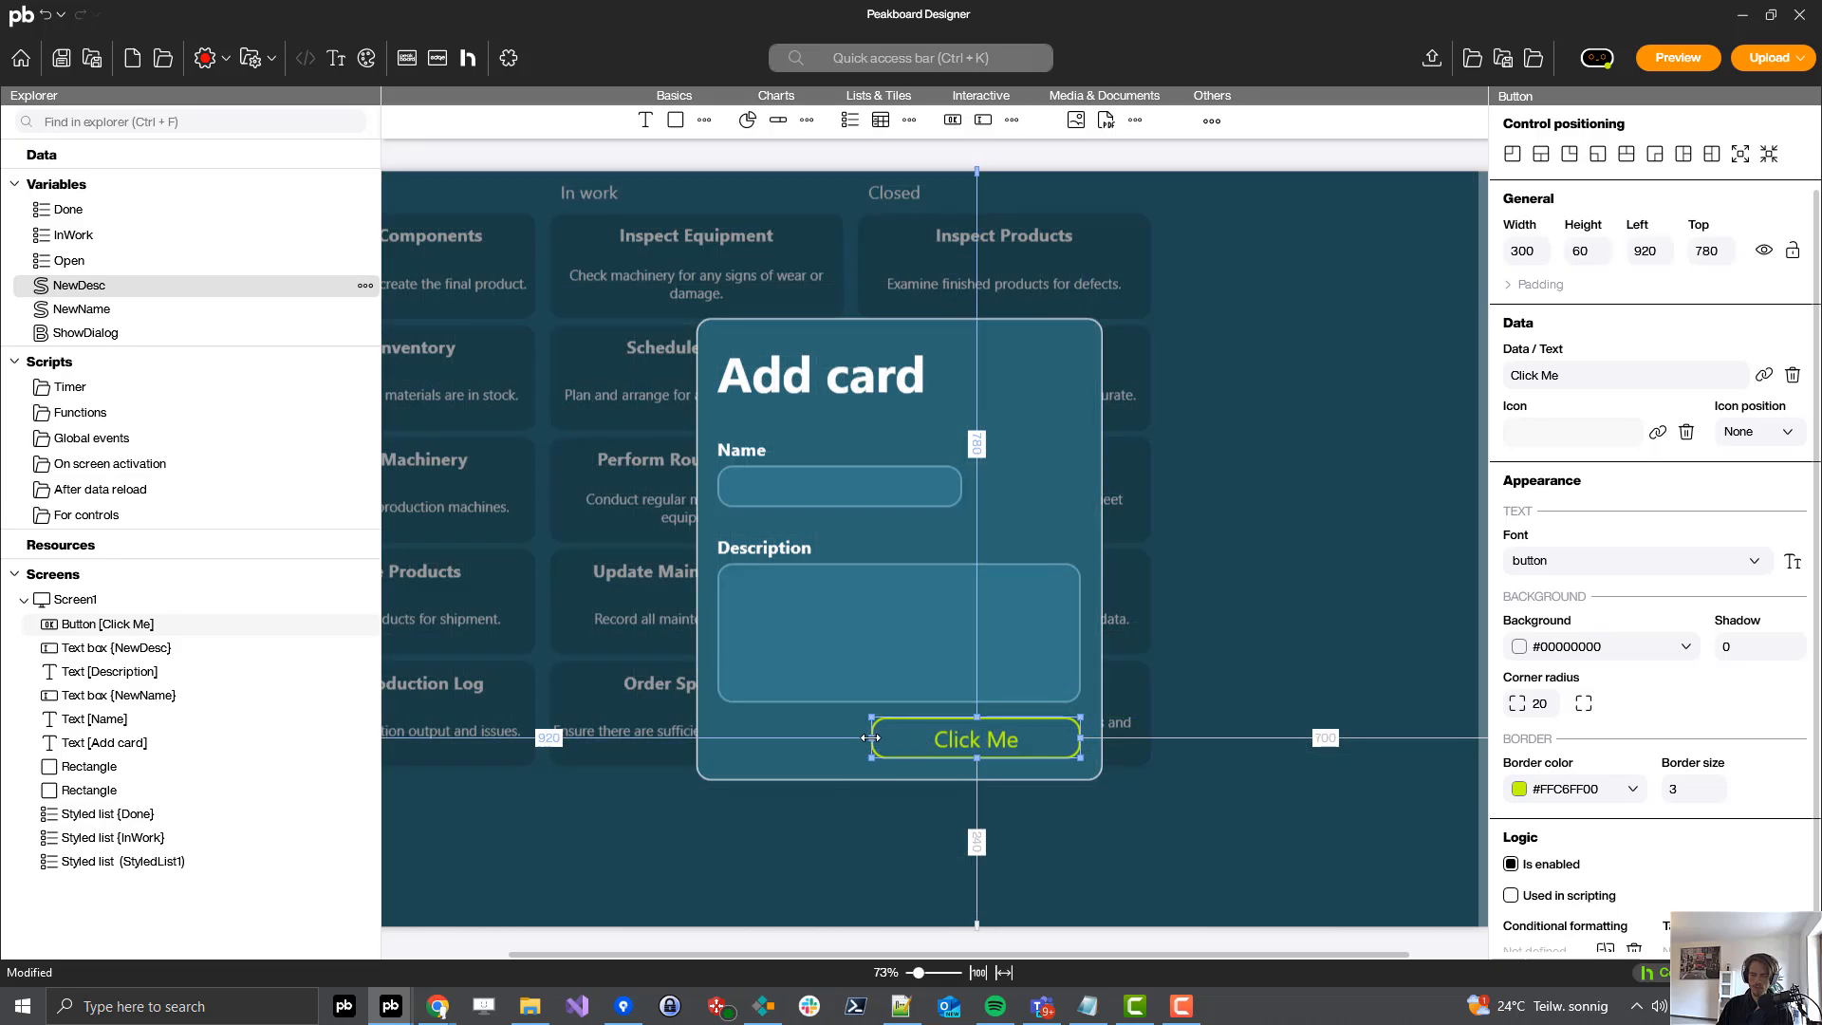
pyautogui.moveTo(873, 744); pyautogui.dragTo(970, 739)
pyautogui.hotkey('ctrl', 'a')
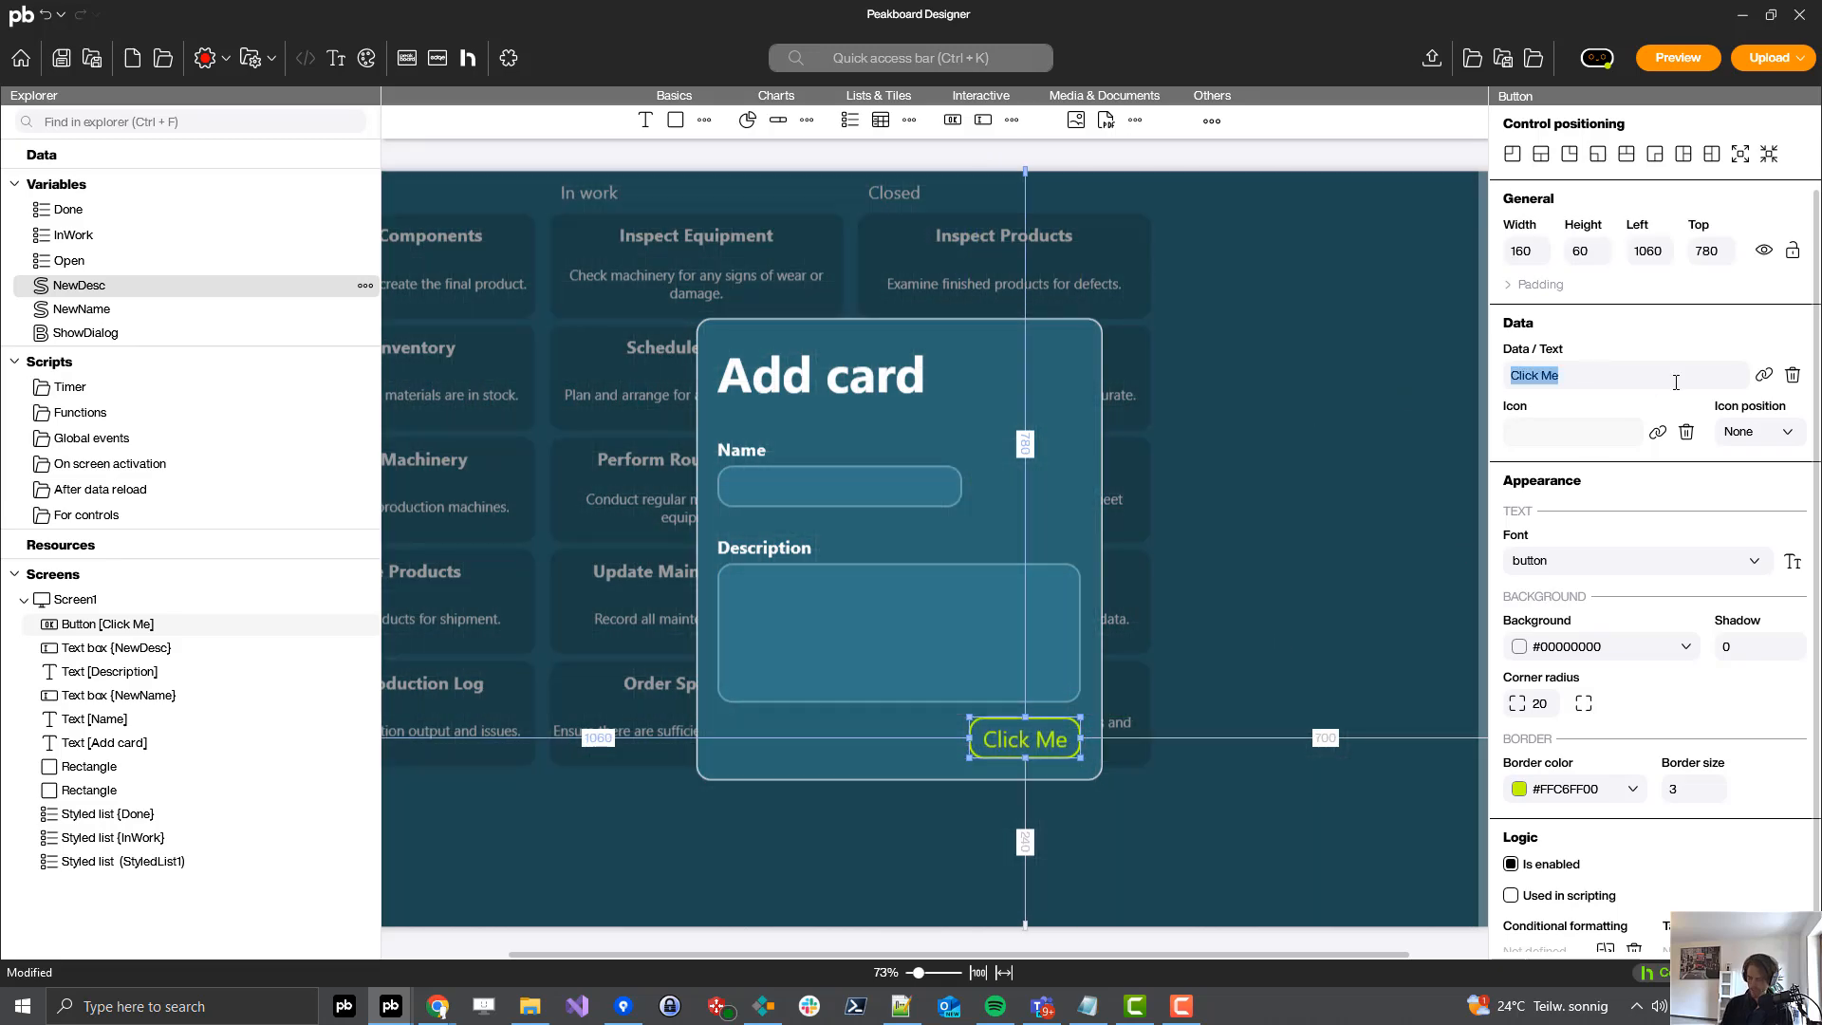
pyautogui.write('OK')
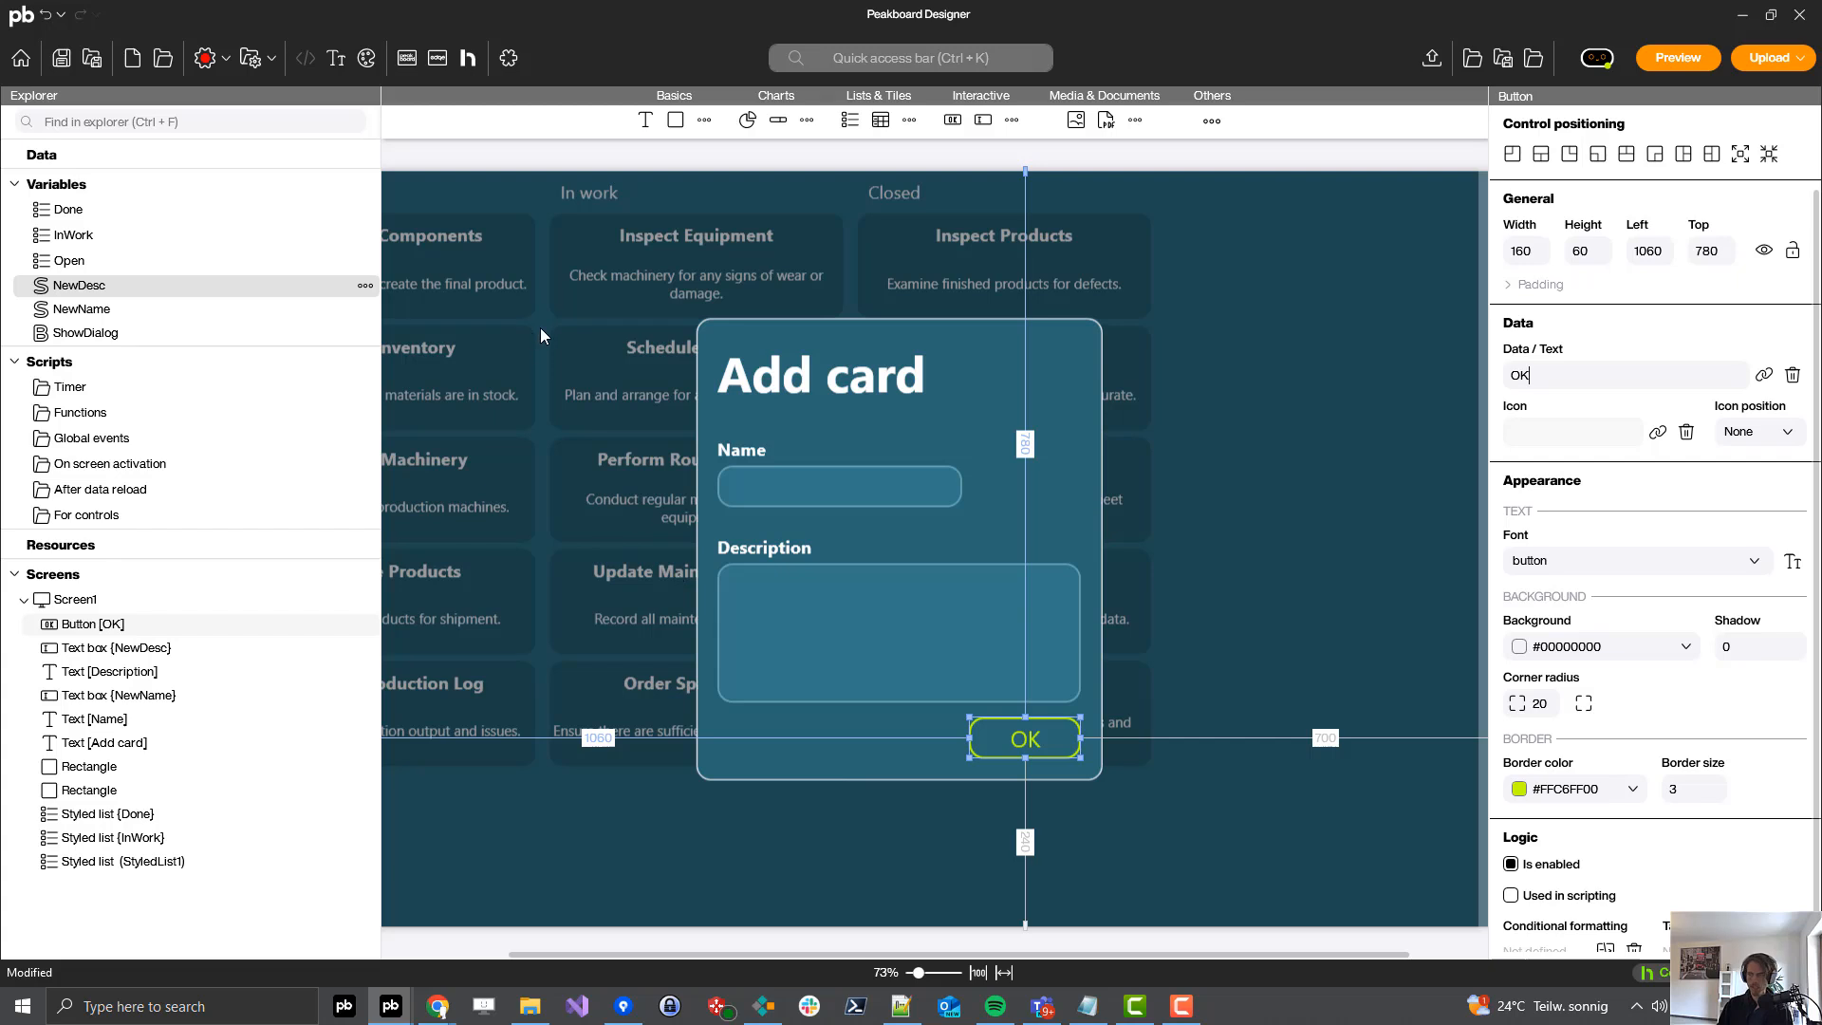
# - Group the dialog panel rectangle, its title, labels, text boxes and OK button, leaving out the full-screen backdrop rectangle
pyautogui.click(548, 721)
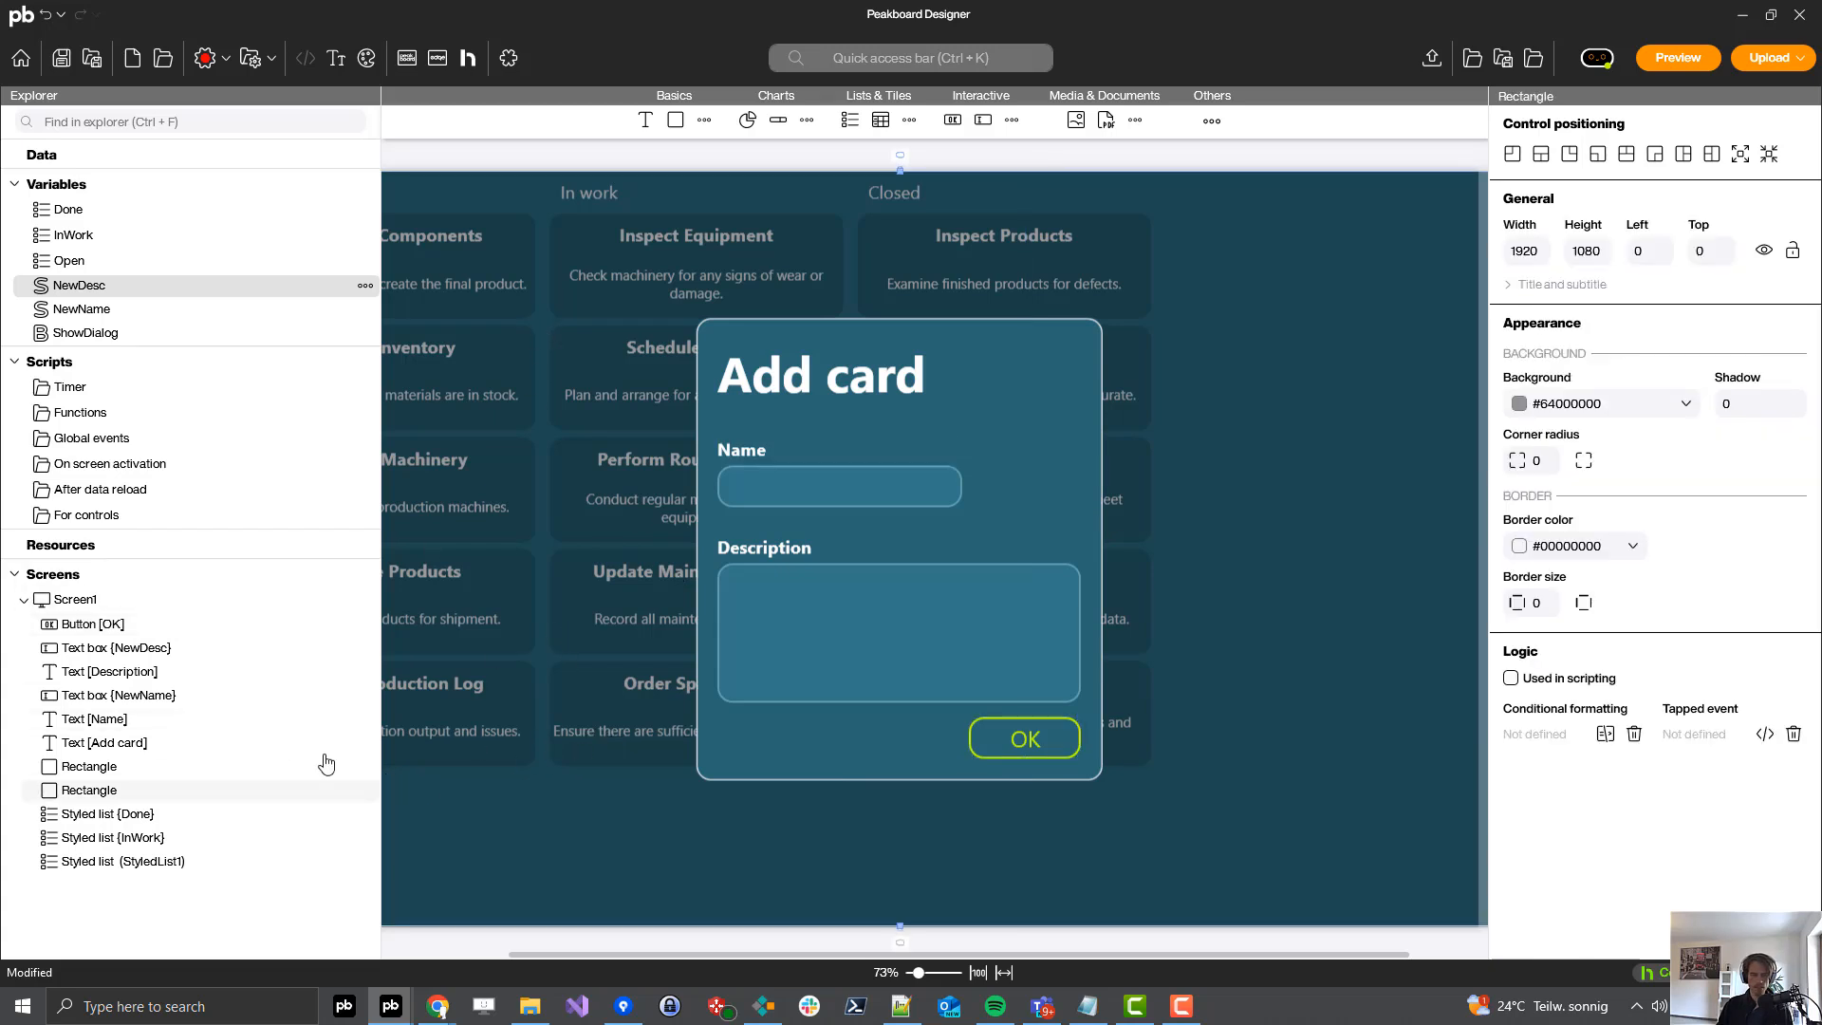
pyautogui.click(103, 770)
pyautogui.keyDown('ctrl'); pyautogui.click(103, 746); pyautogui.keyUp('ctrl')
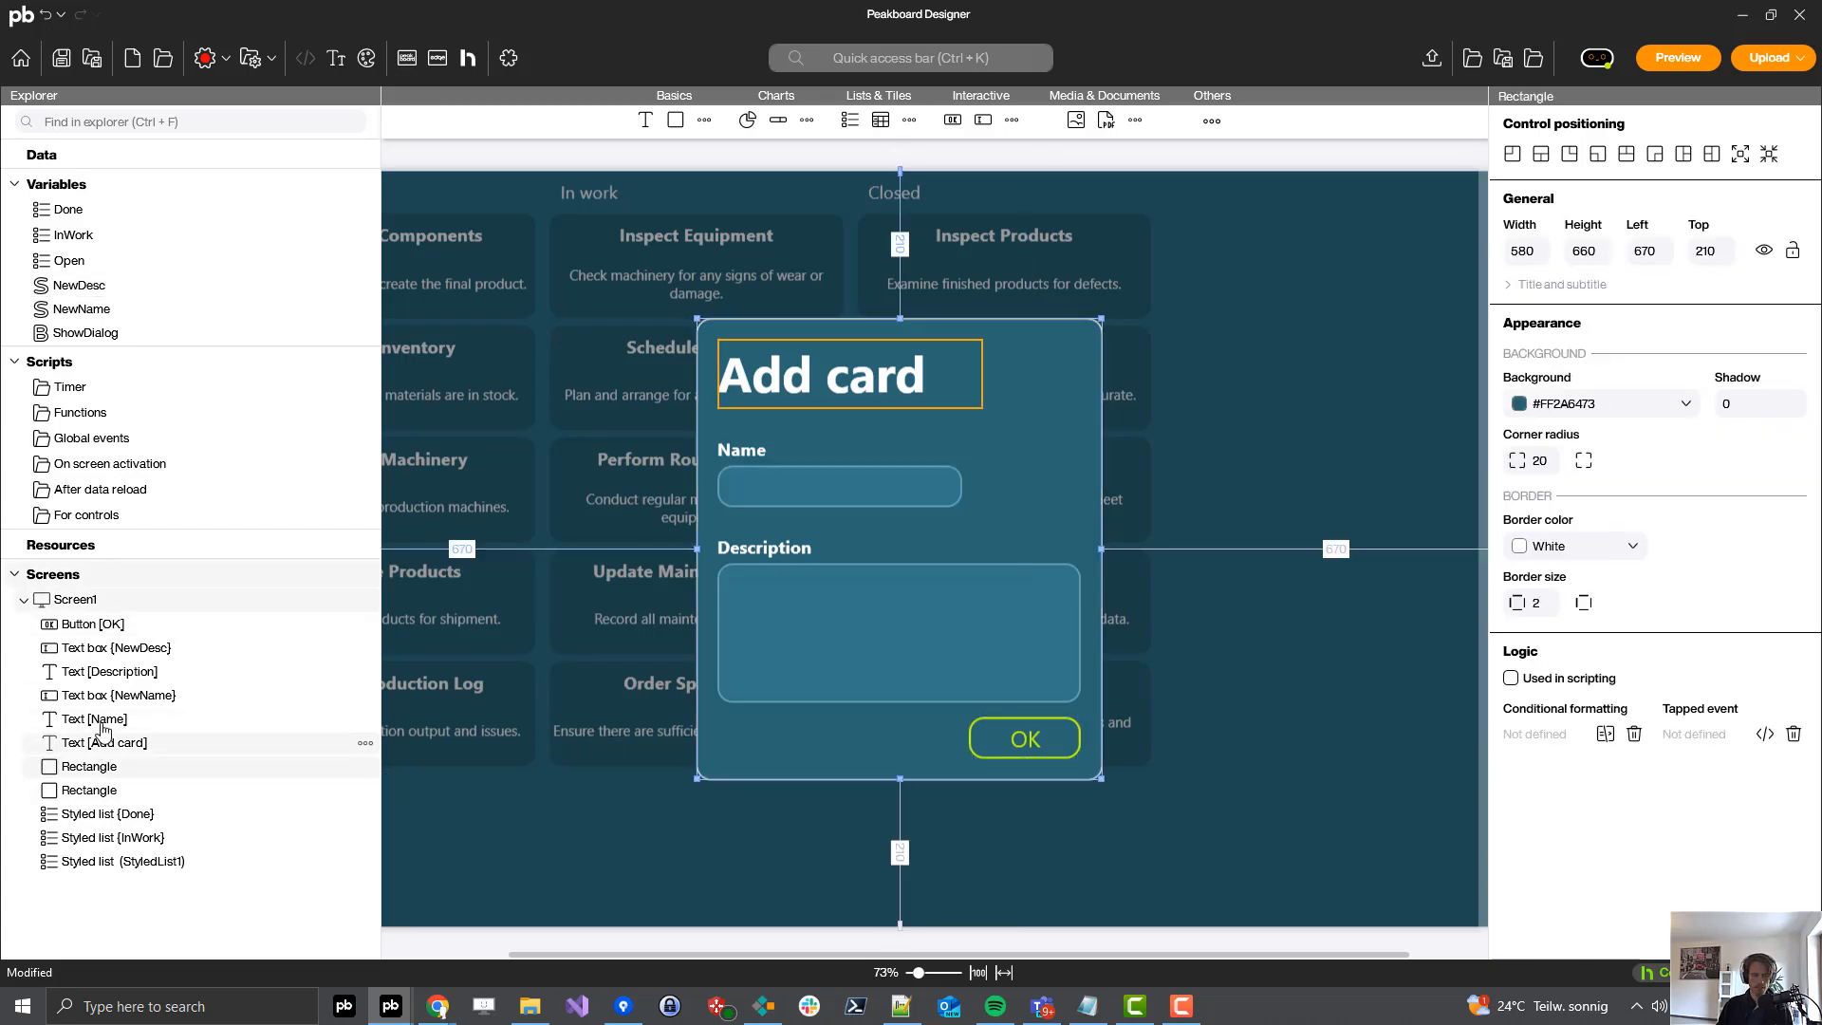
pyautogui.keyDown('ctrl'); pyautogui.click(100, 720); pyautogui.keyUp('ctrl')
pyautogui.keyDown('ctrl'); pyautogui.click(99, 671); pyautogui.keyUp('ctrl')
pyautogui.keyDown('ctrl'); pyautogui.click(99, 648); pyautogui.keyUp('ctrl')
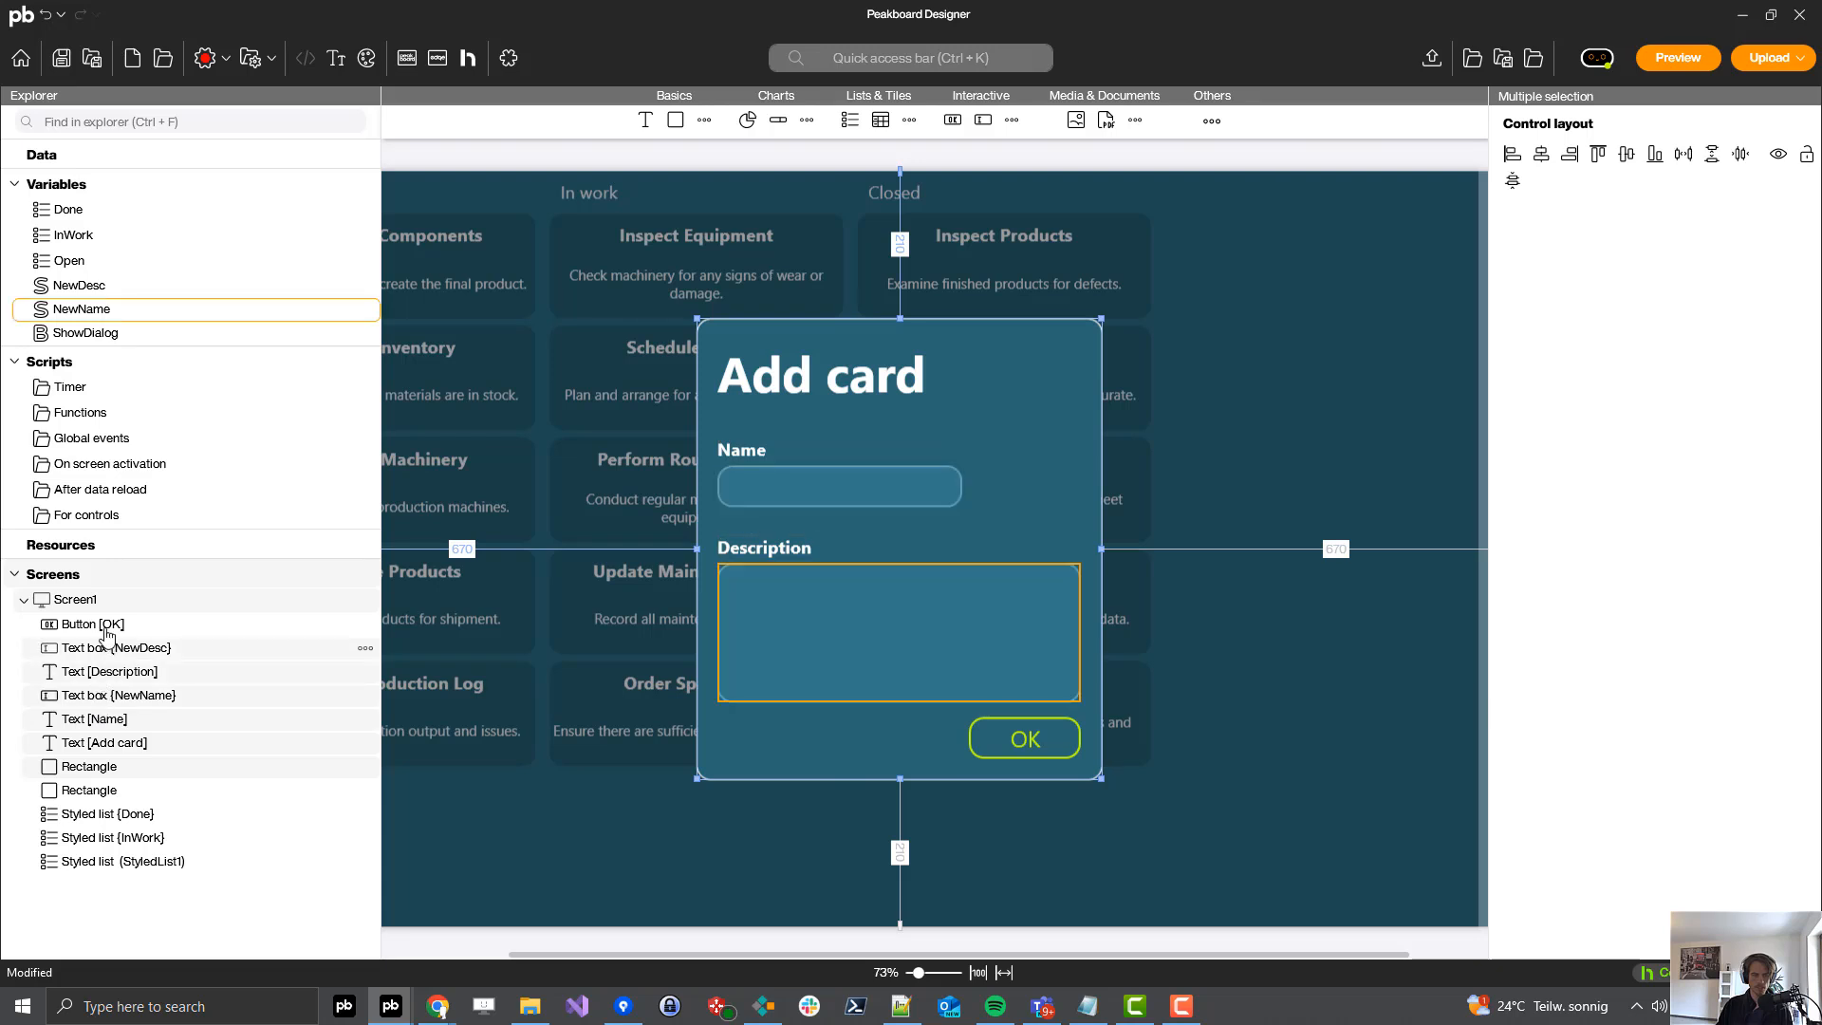
pyautogui.keyDown('ctrl'); pyautogui.click(93, 624); pyautogui.keyUp('ctrl')
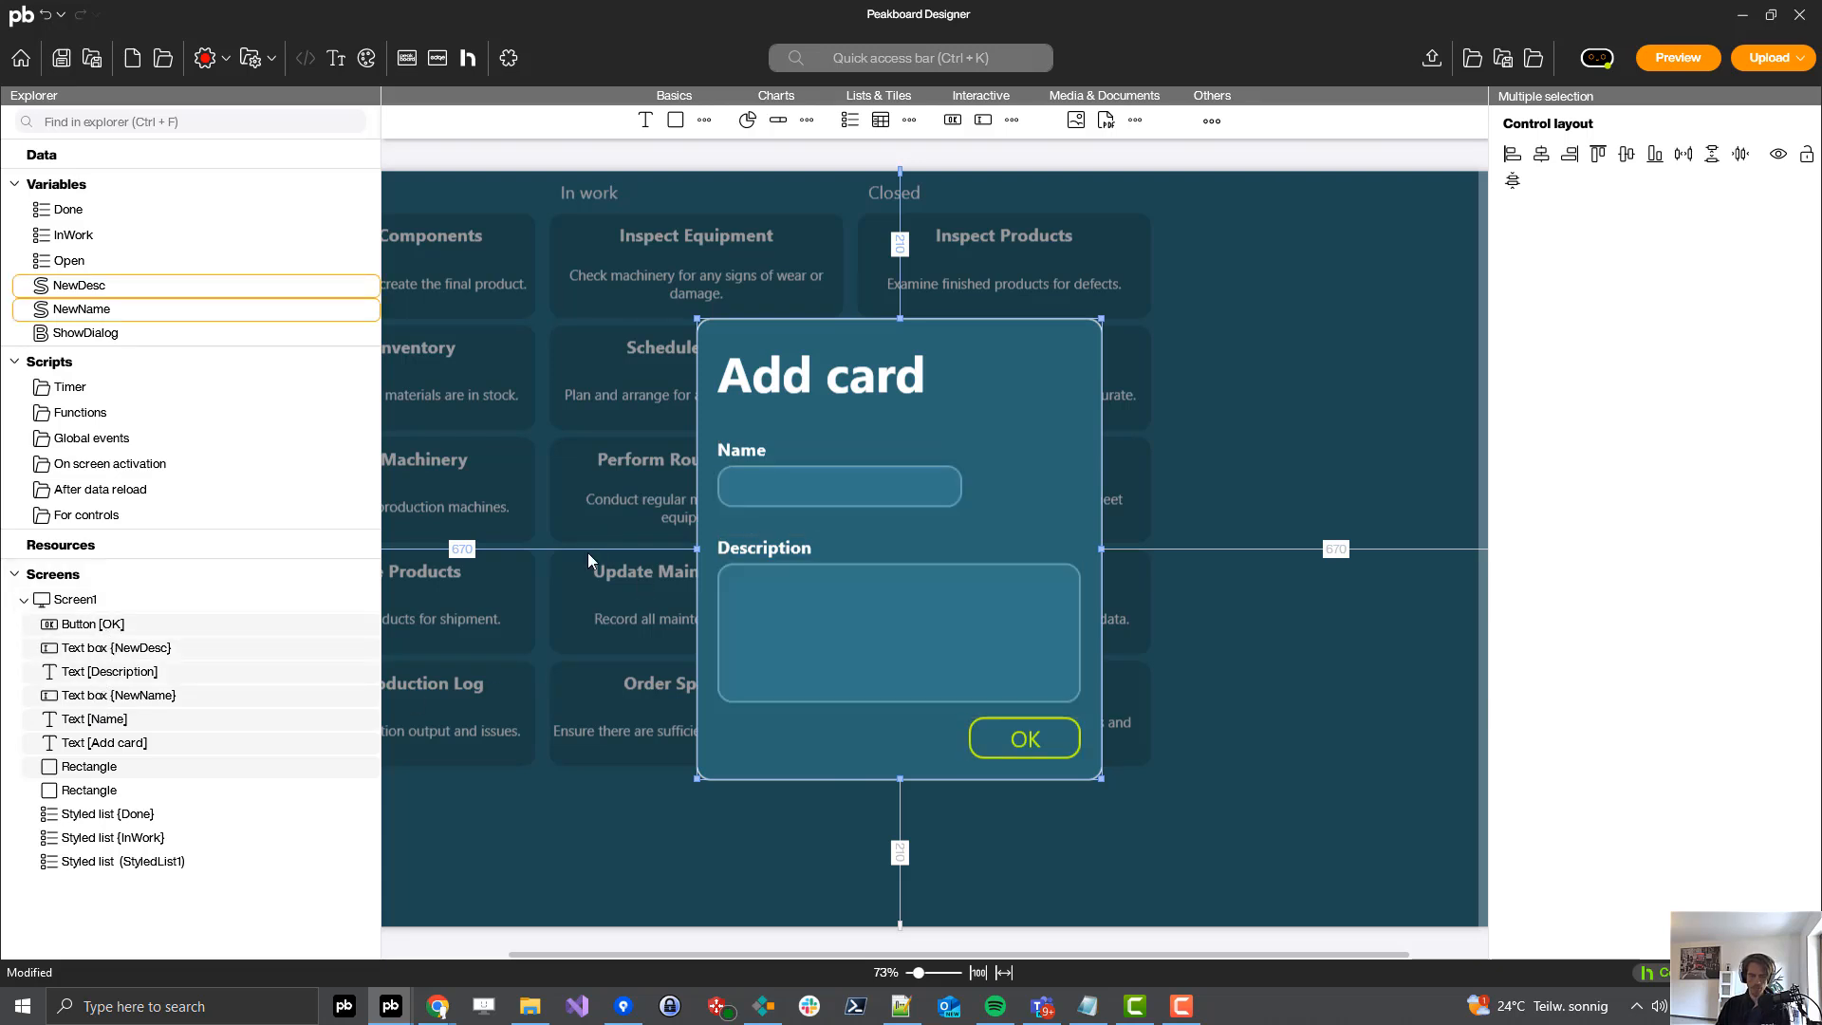
pyautogui.hotkey('ctrl', 'g')
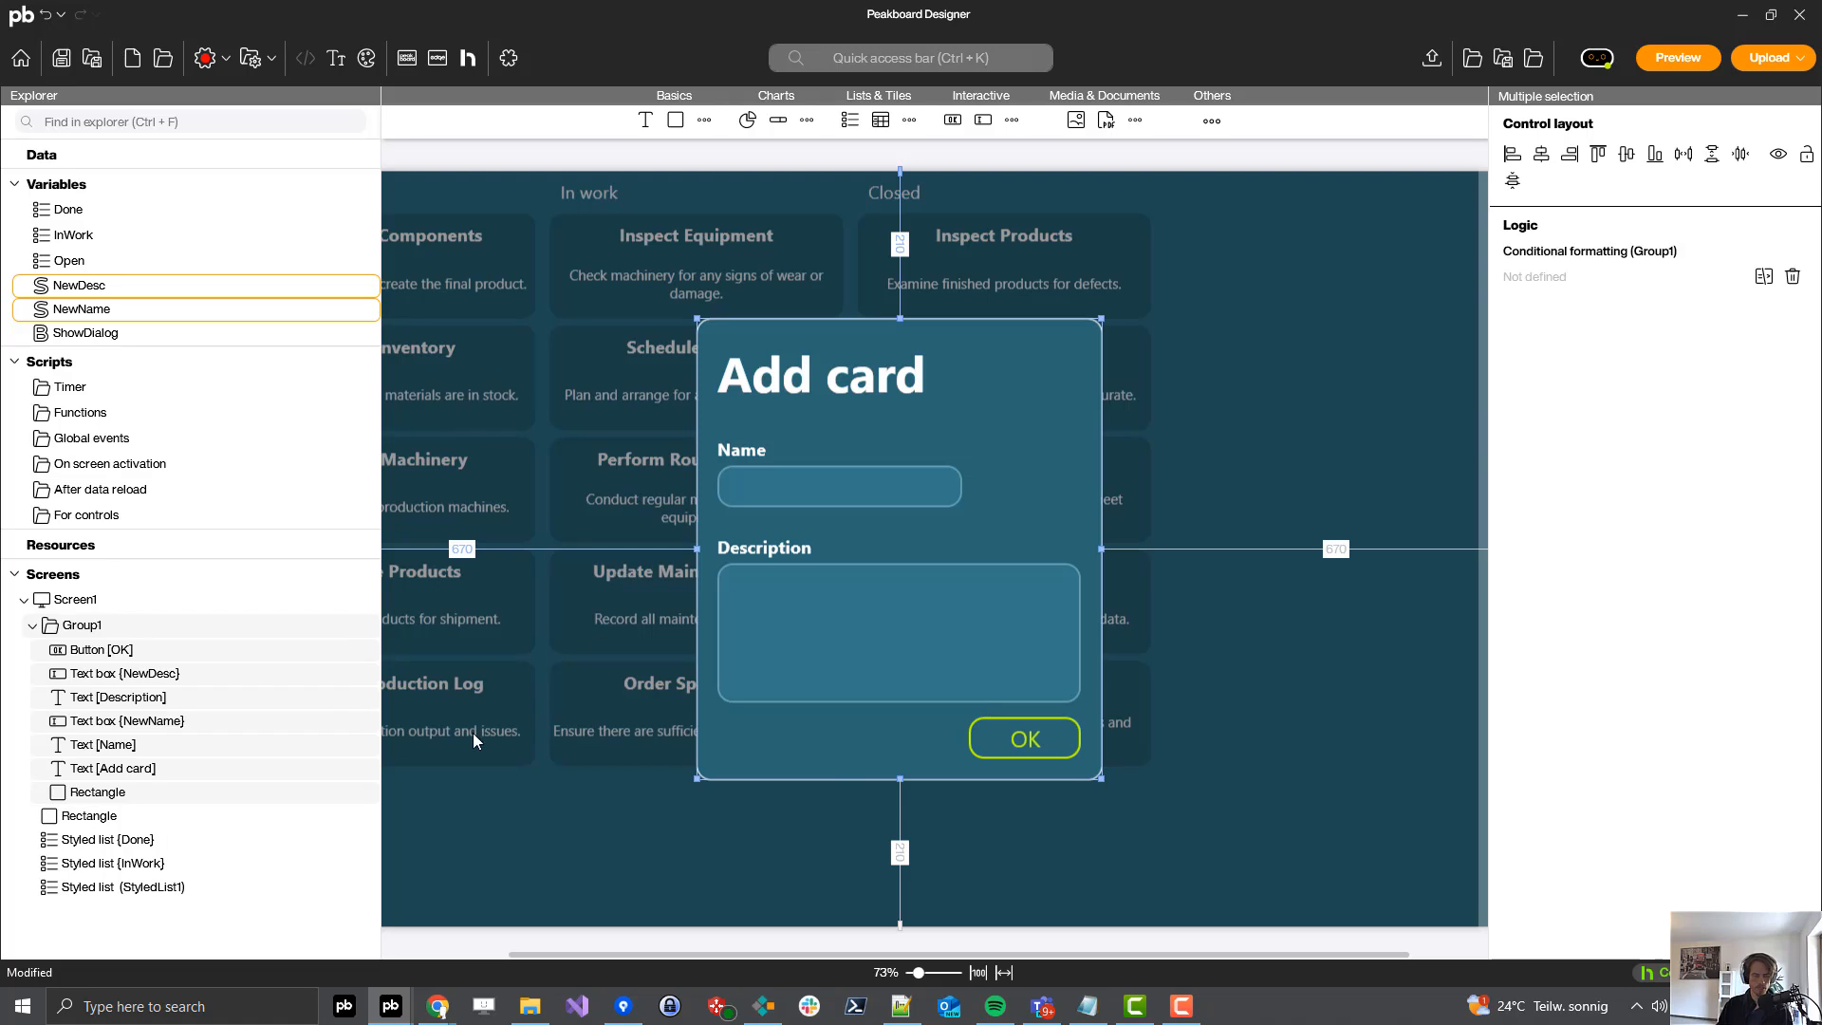
pyautogui.rightClick(538, 598)
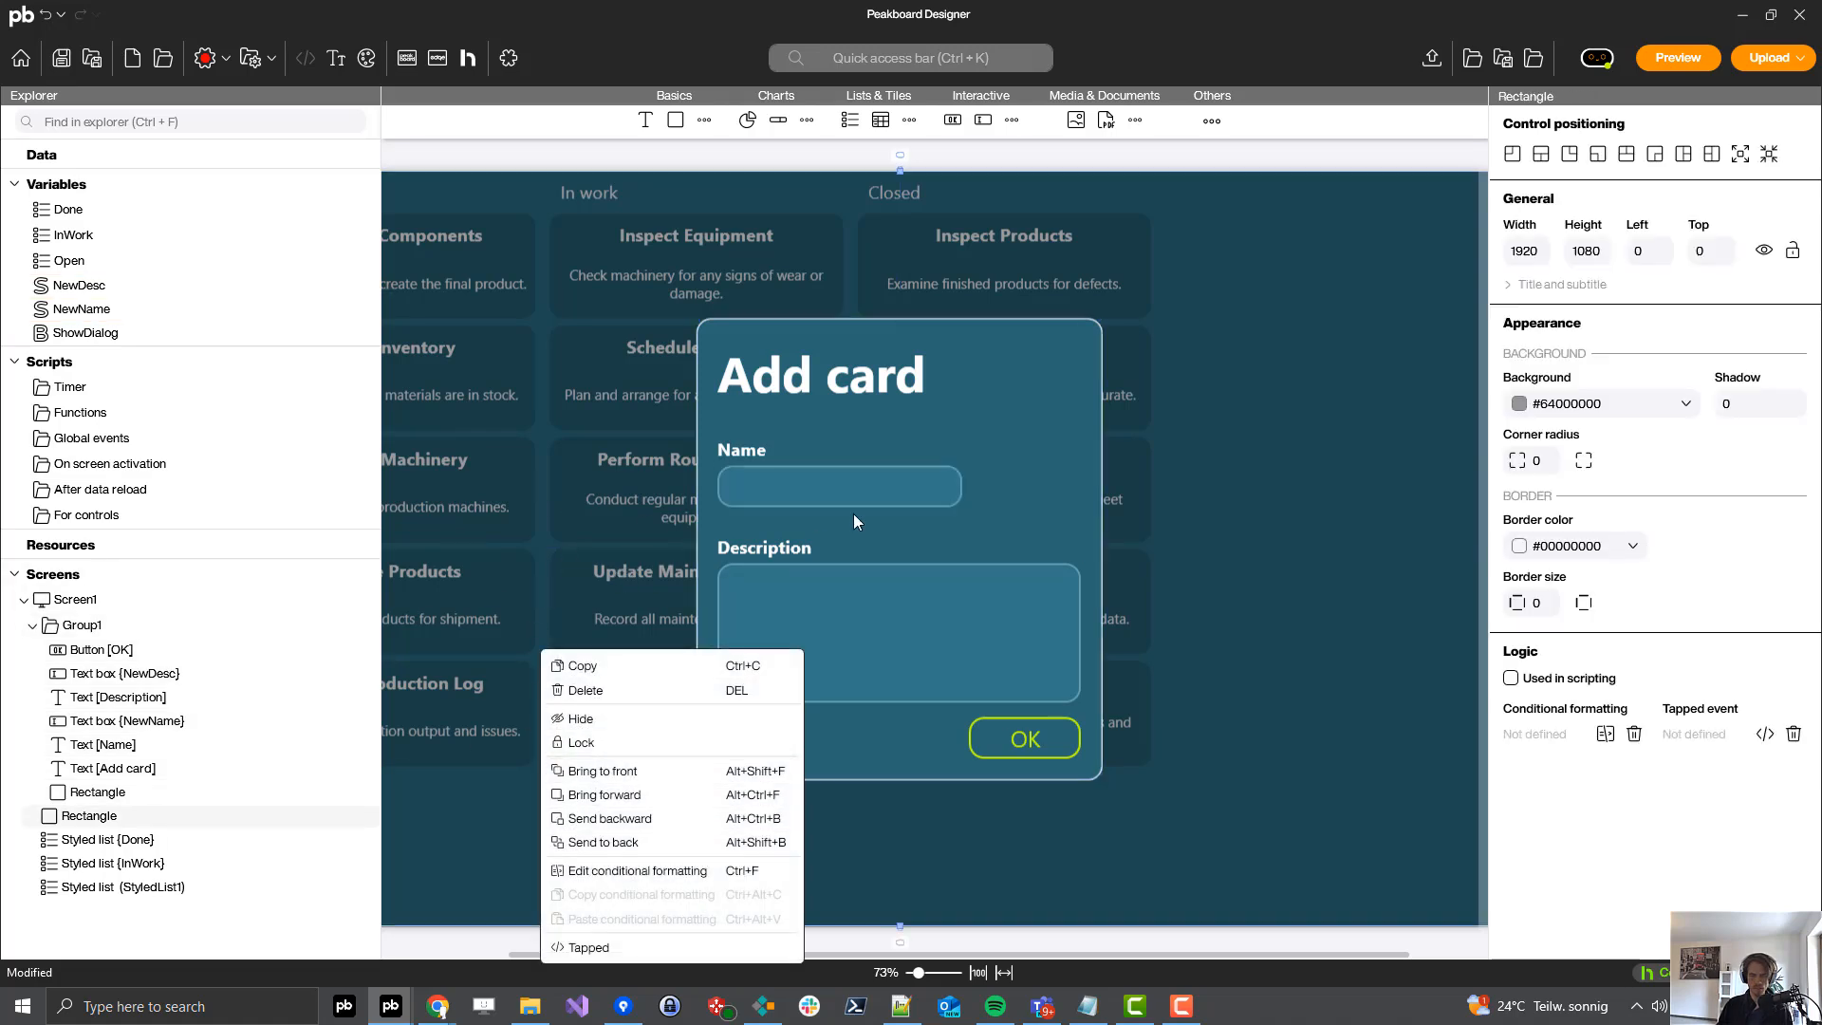
pyautogui.click(600, 592)
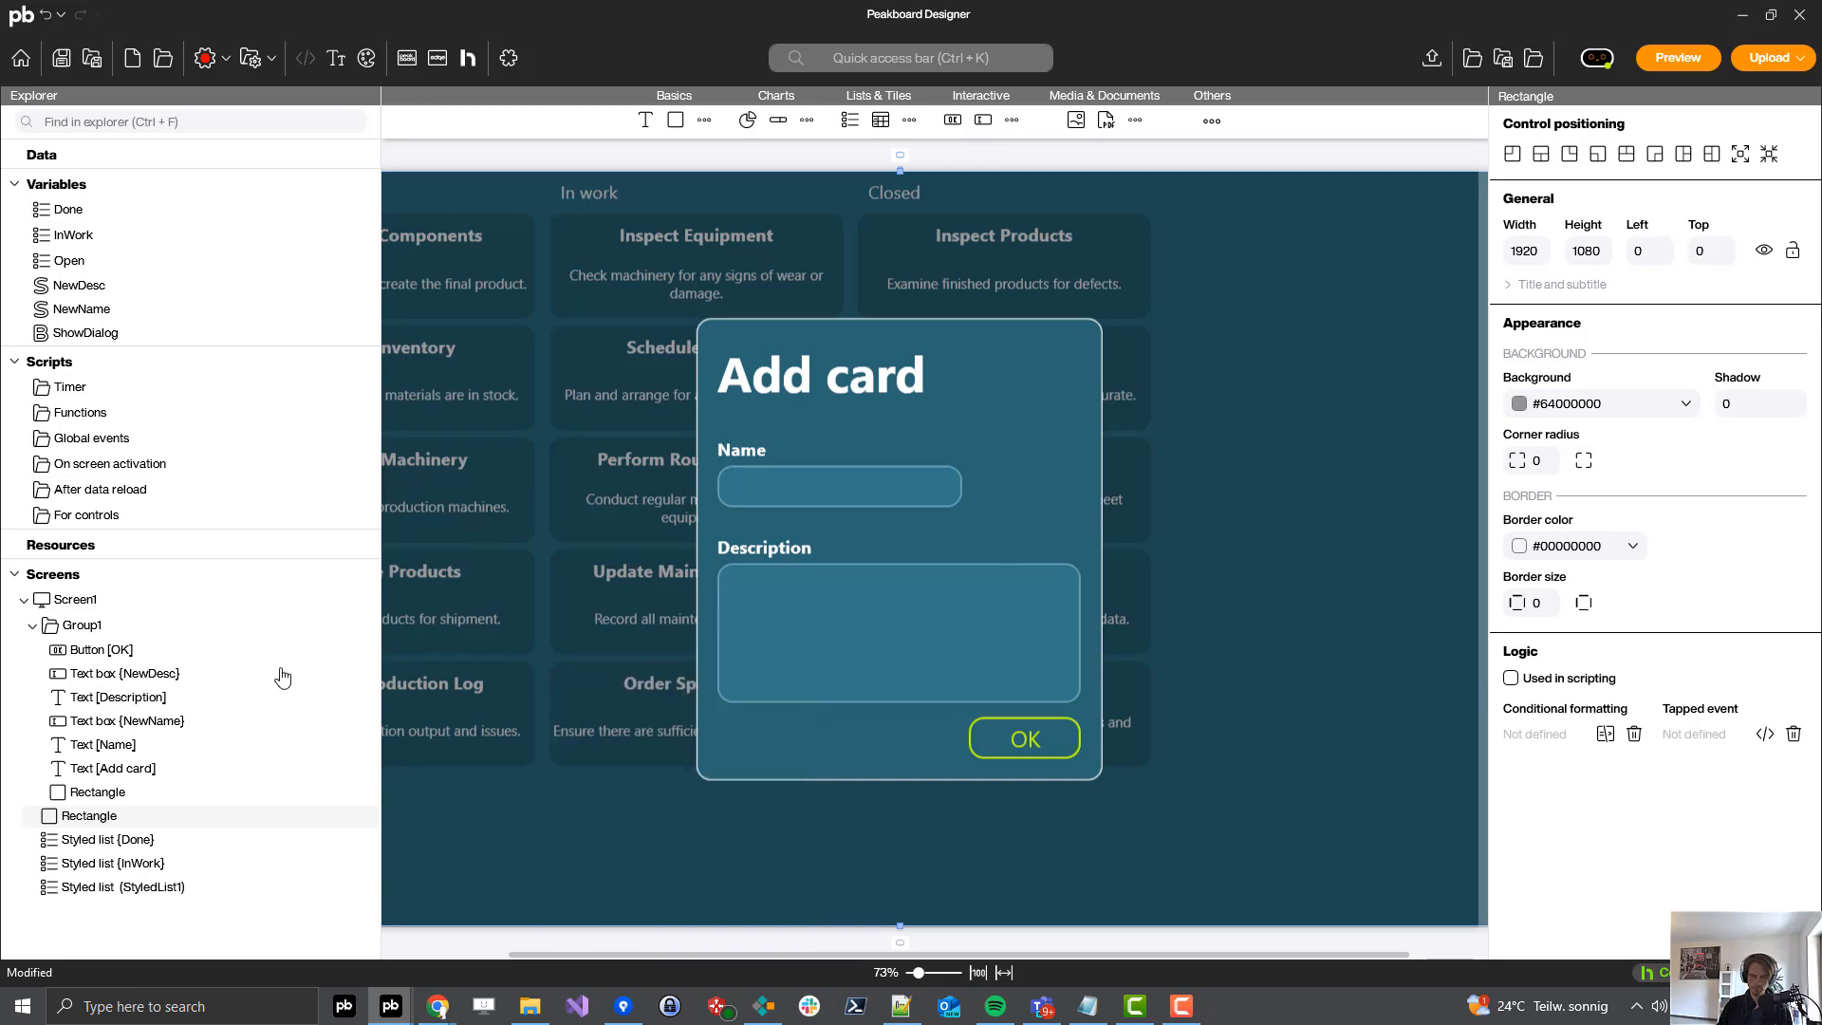
# - Add a conditional formatting rule to Group1 that makes it visible when ShowDialog equals true
pyautogui.scroll(-2, 624, 527)
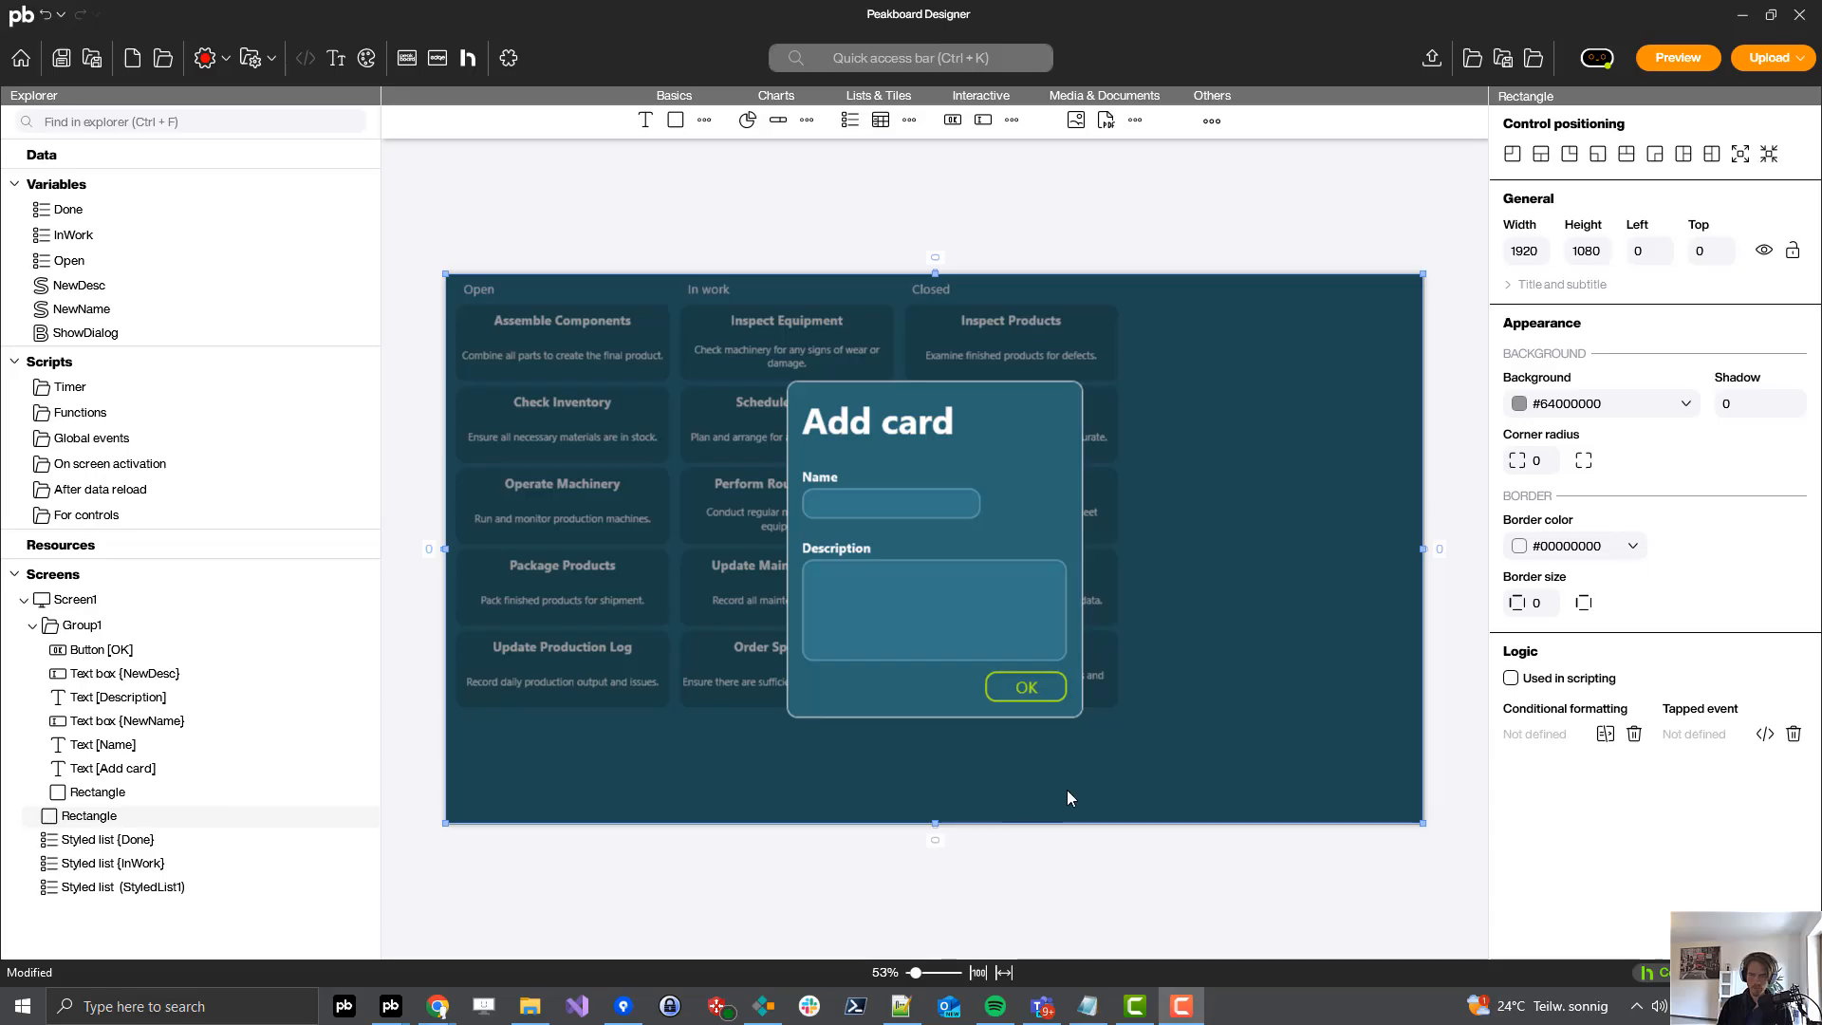
pyautogui.click(117, 625)
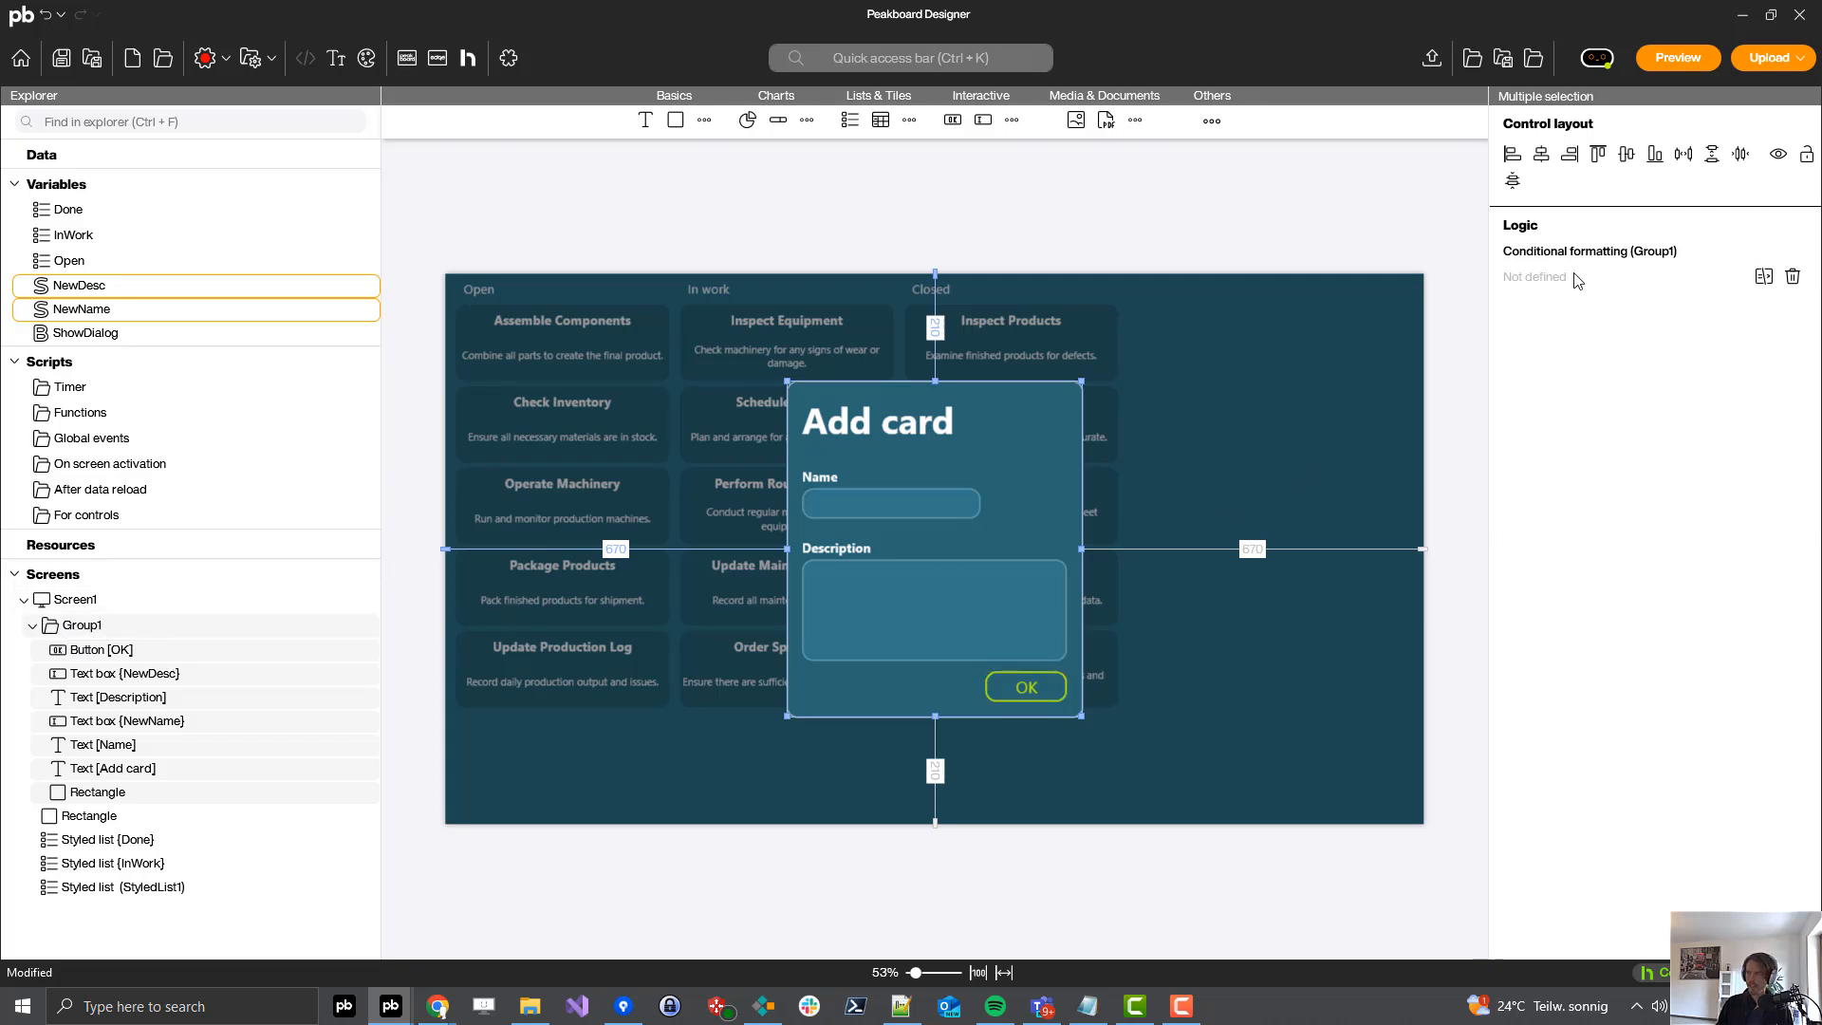
pyautogui.click(1764, 276)
pyautogui.click(1034, 643)
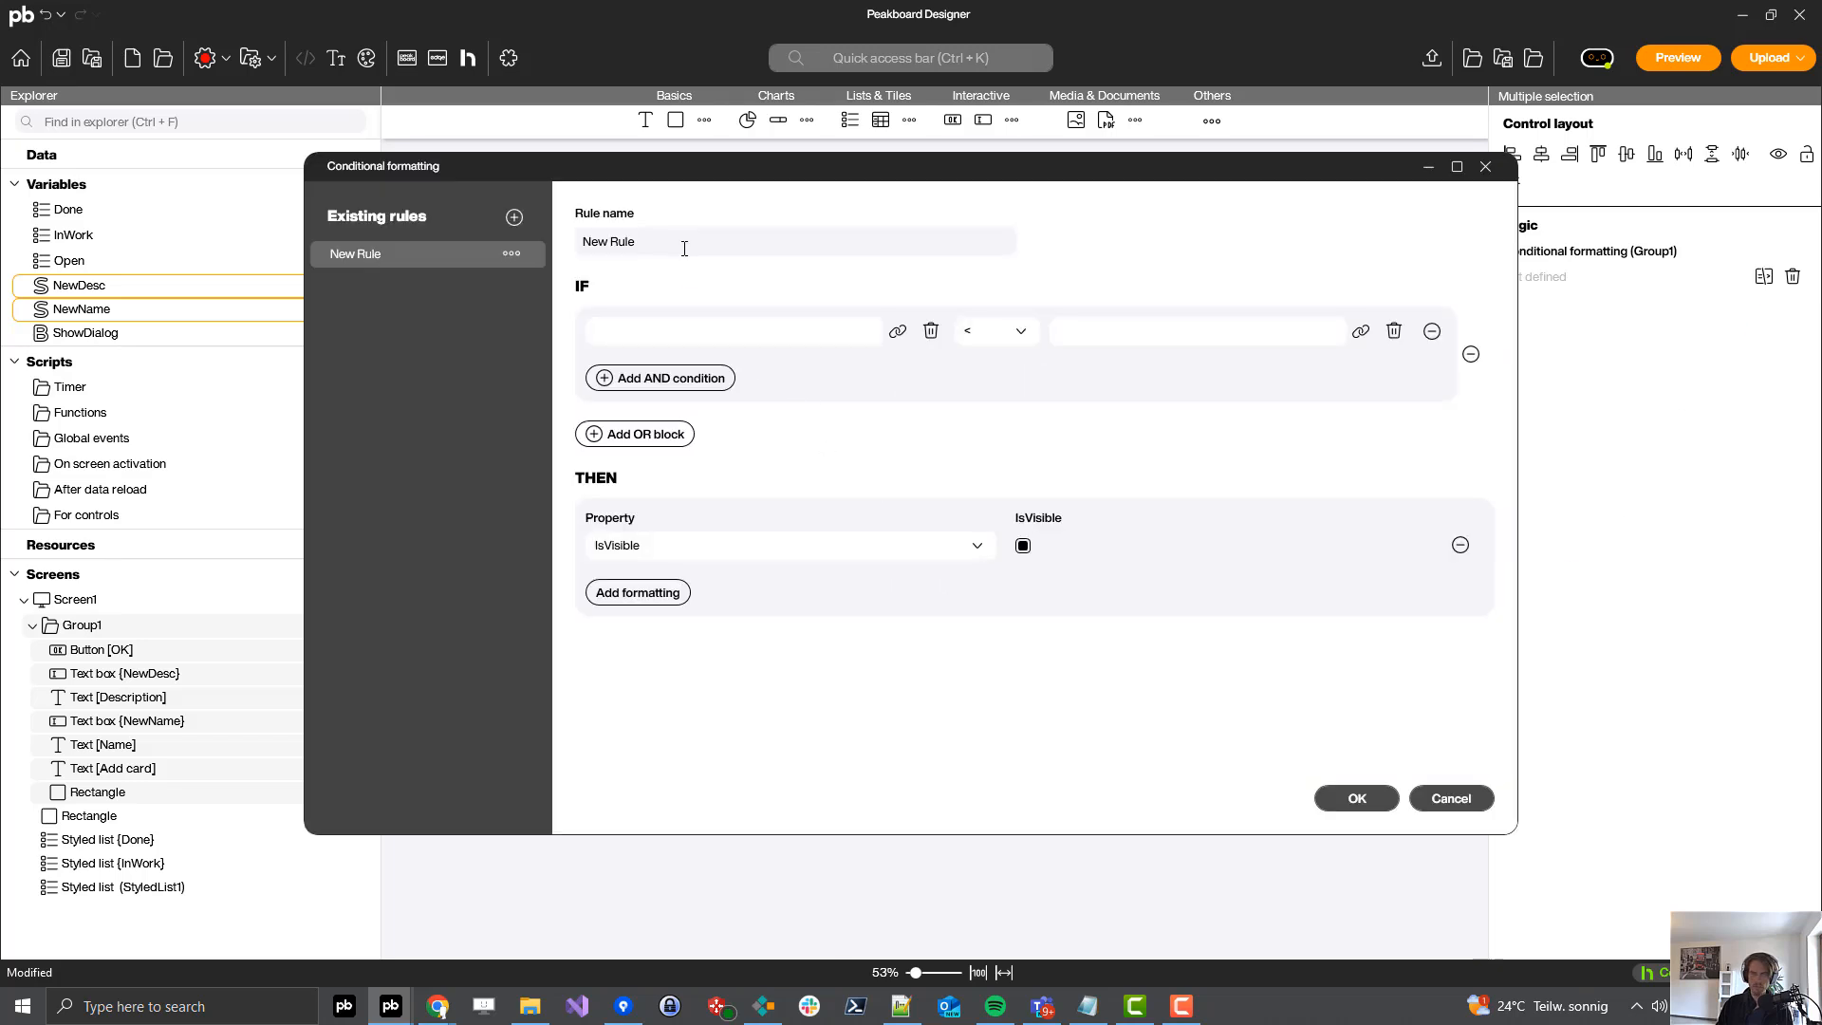
pyautogui.click(898, 331)
pyautogui.click(753, 396)
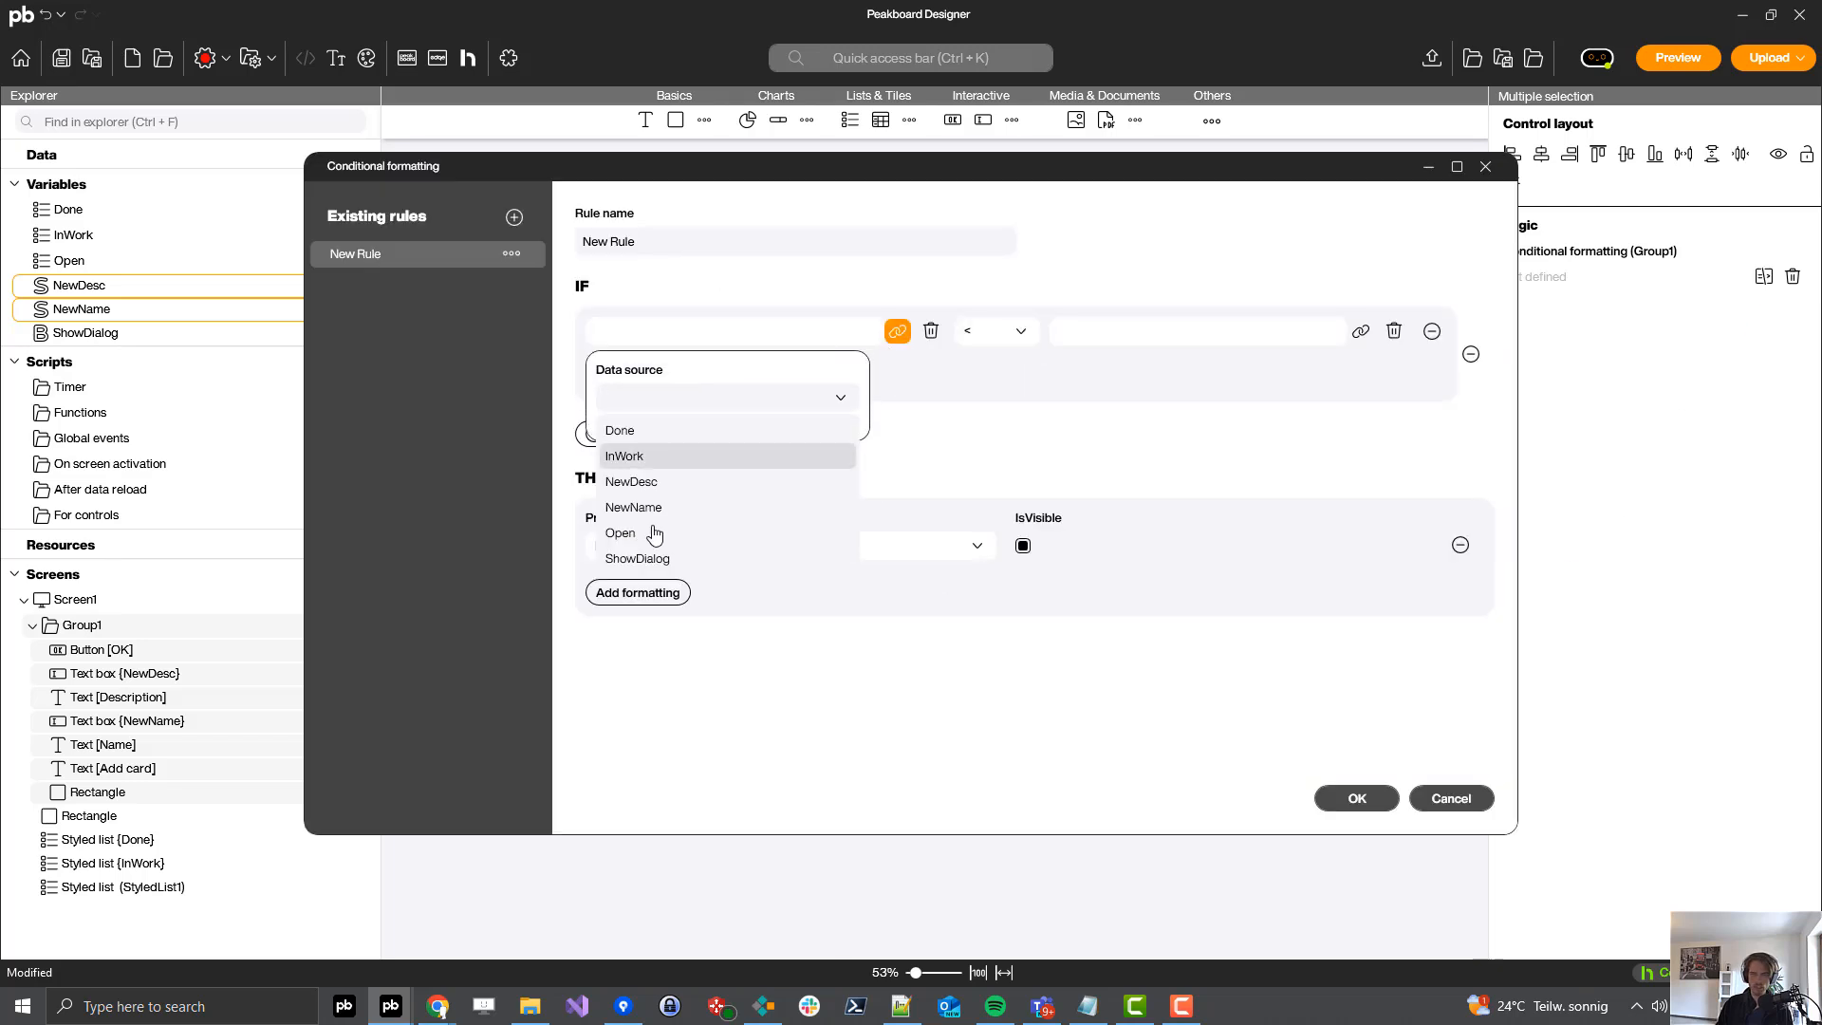
pyautogui.click(638, 560)
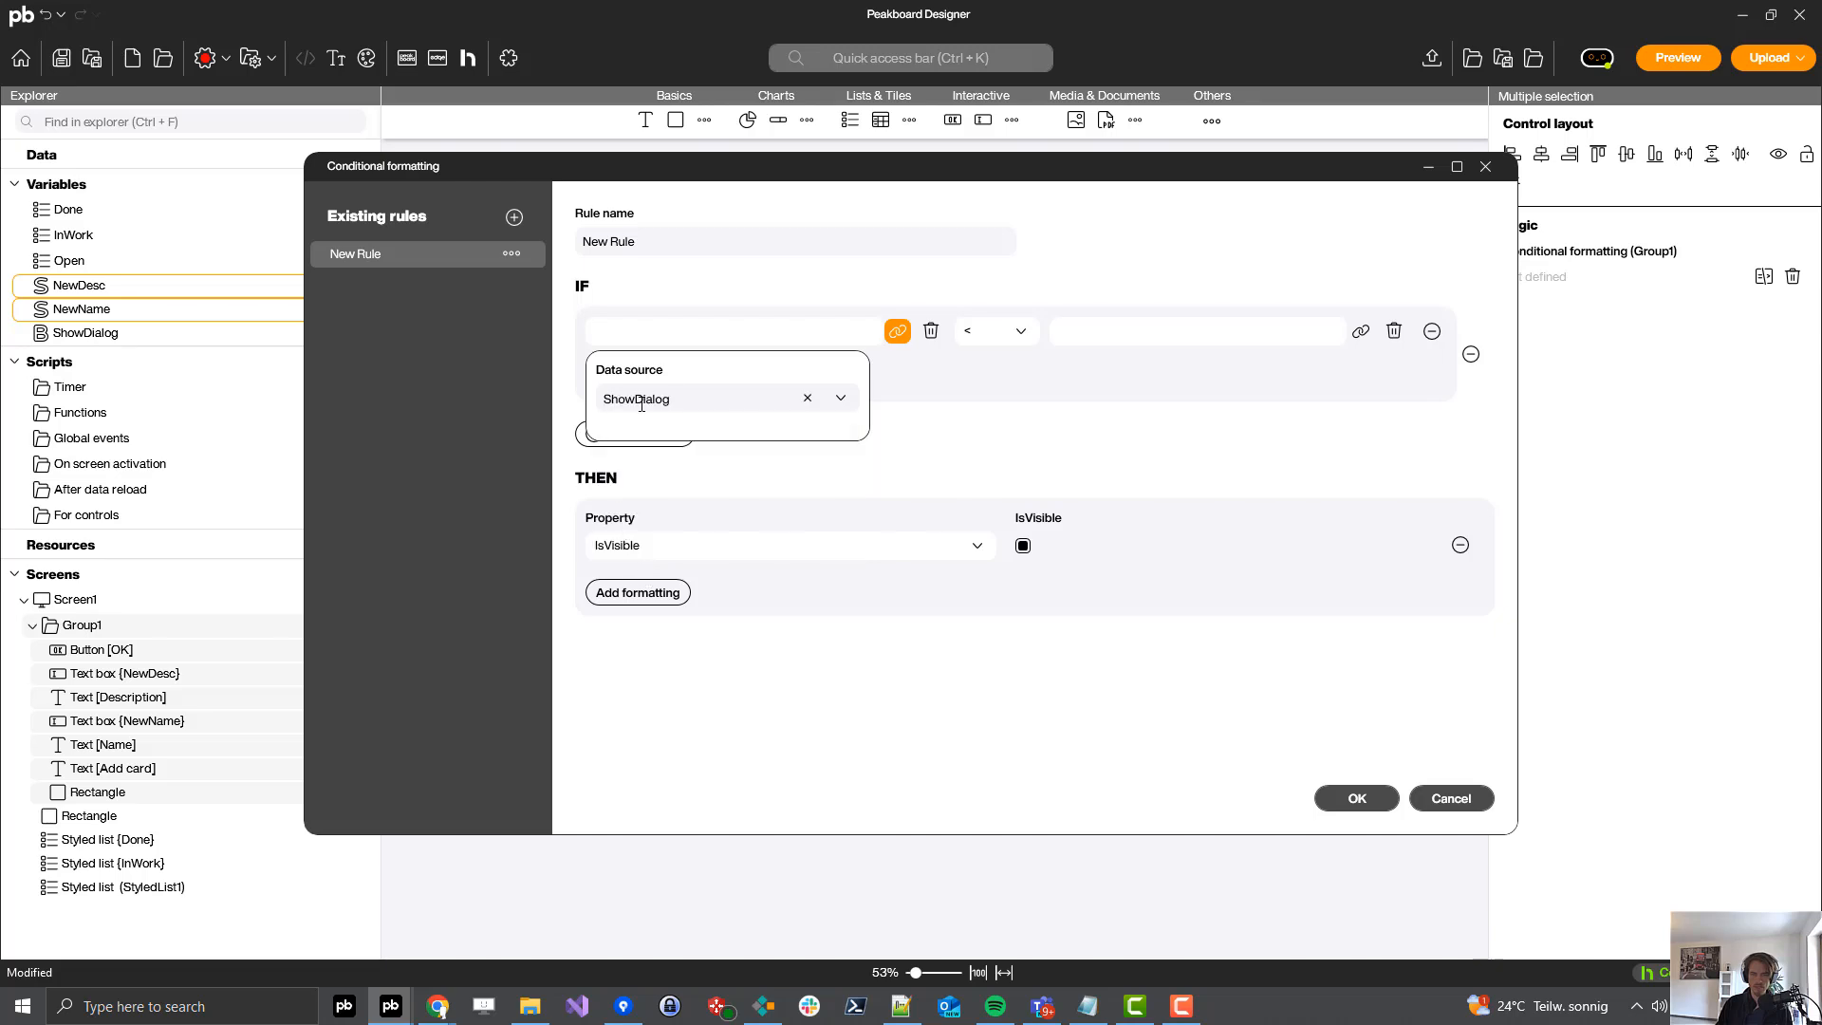
pyautogui.click(965, 450)
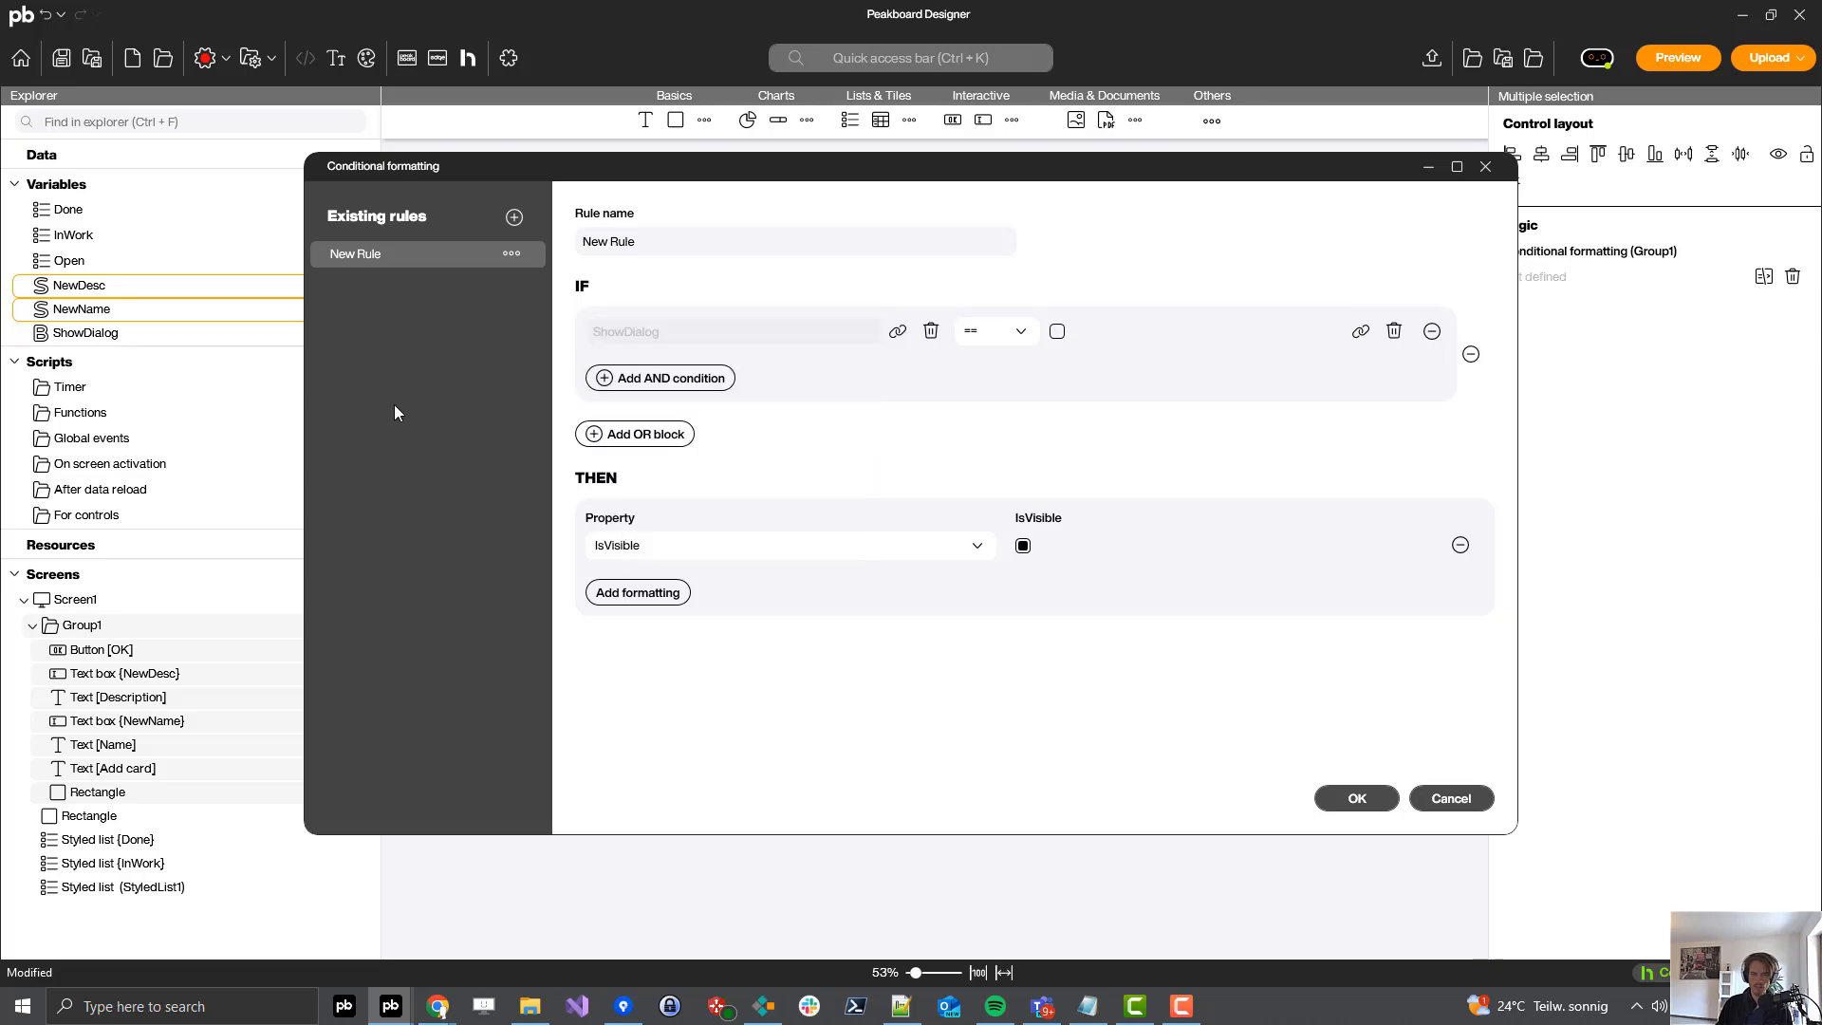
pyautogui.click(1057, 331)
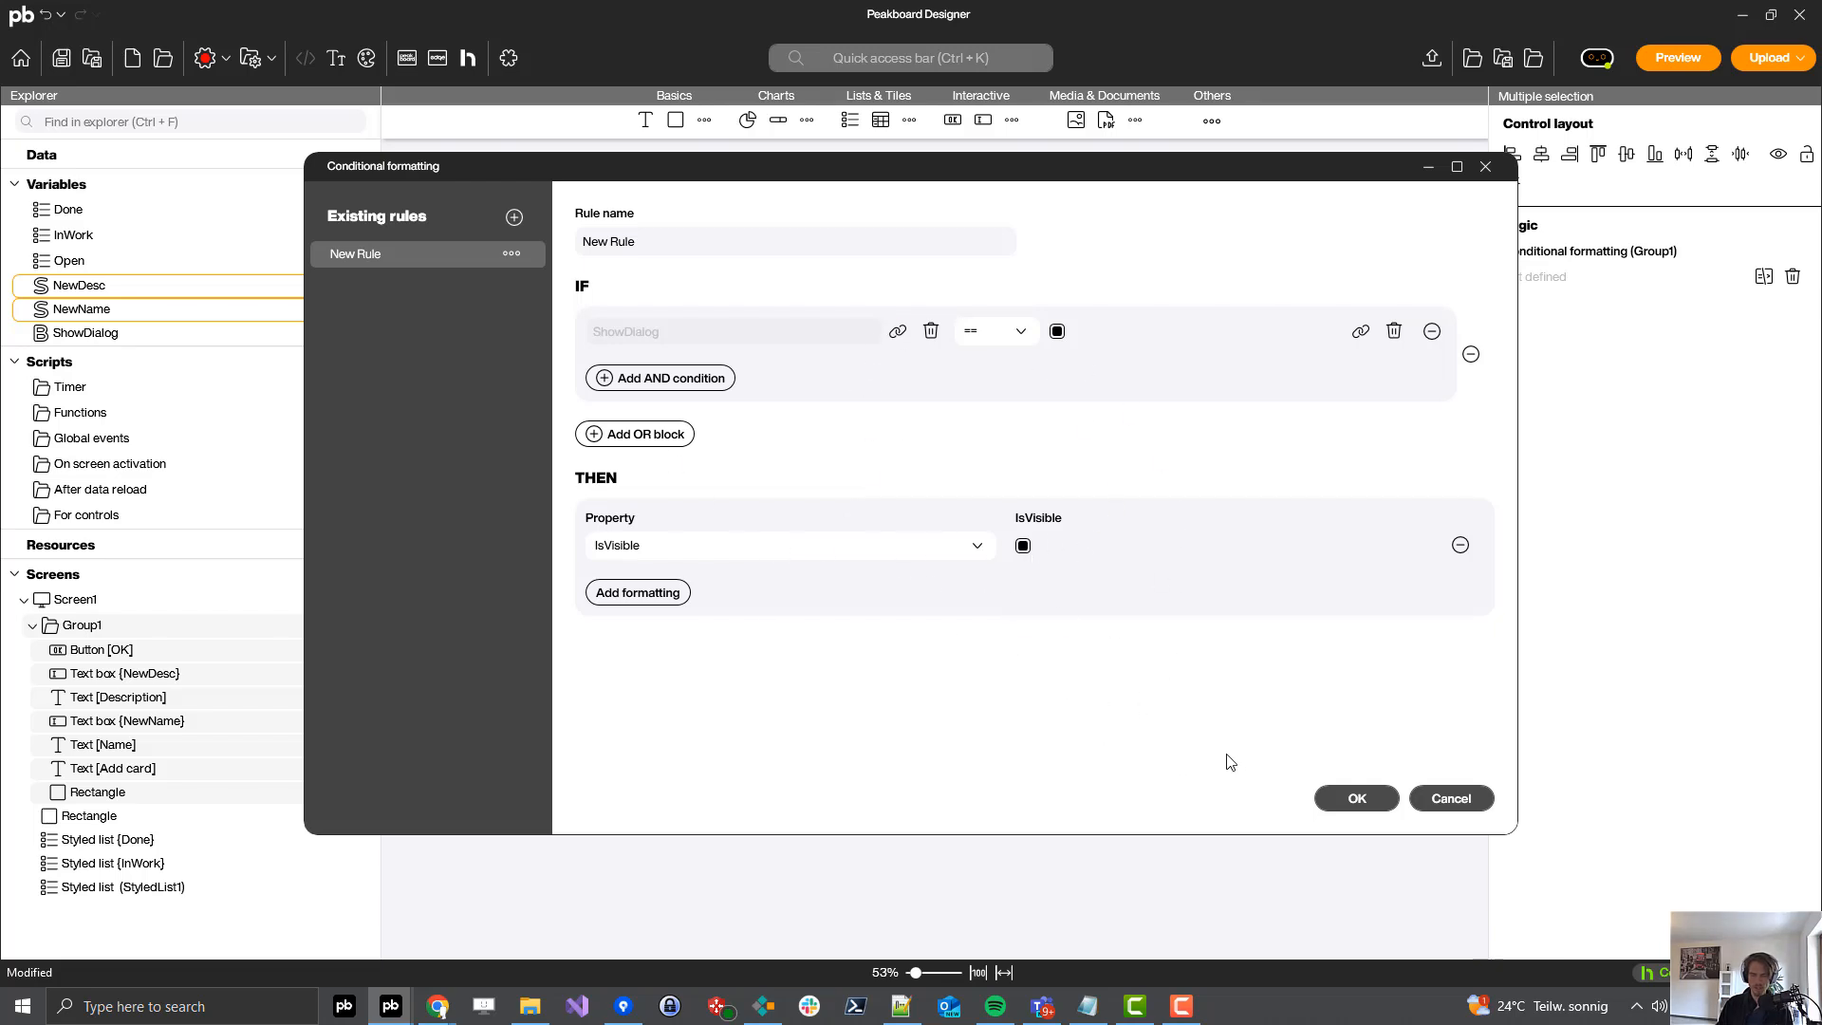
pyautogui.click(1337, 805)
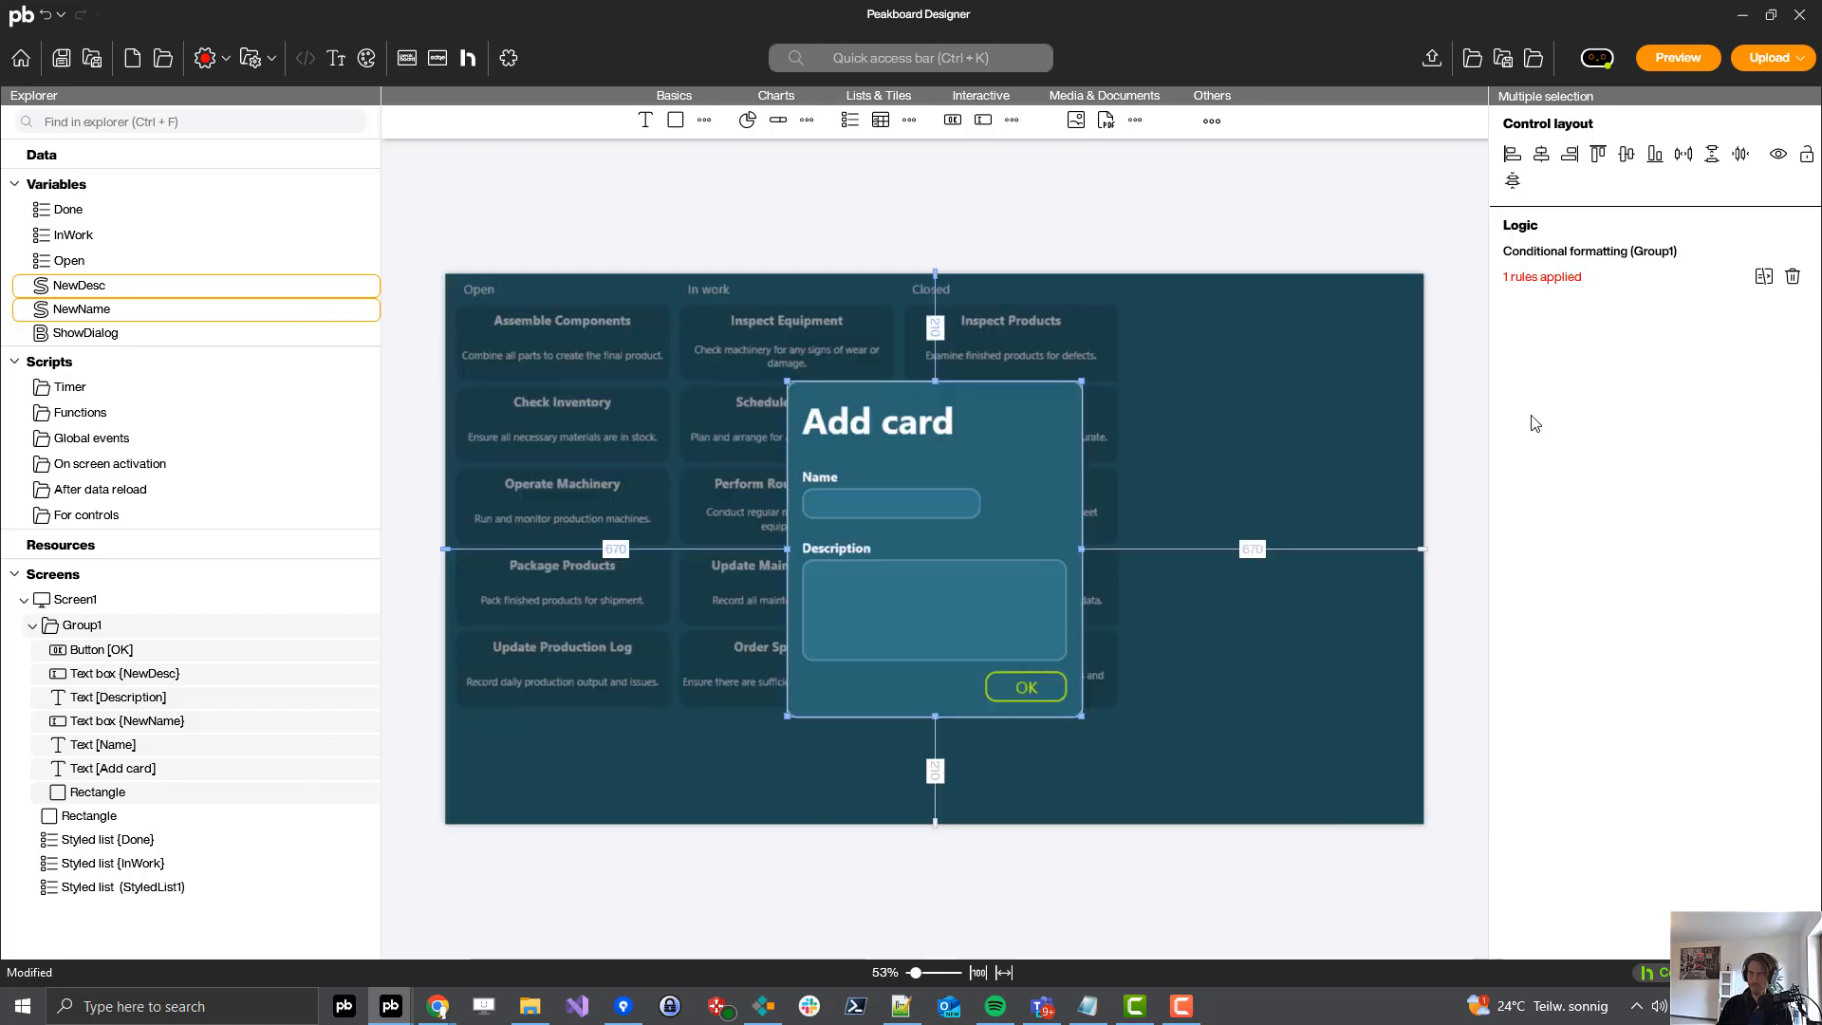
# - In the OK button's tapped script, add an "Add row at end" block that targets the Open list
pyautogui.doubleClick(1034, 694)
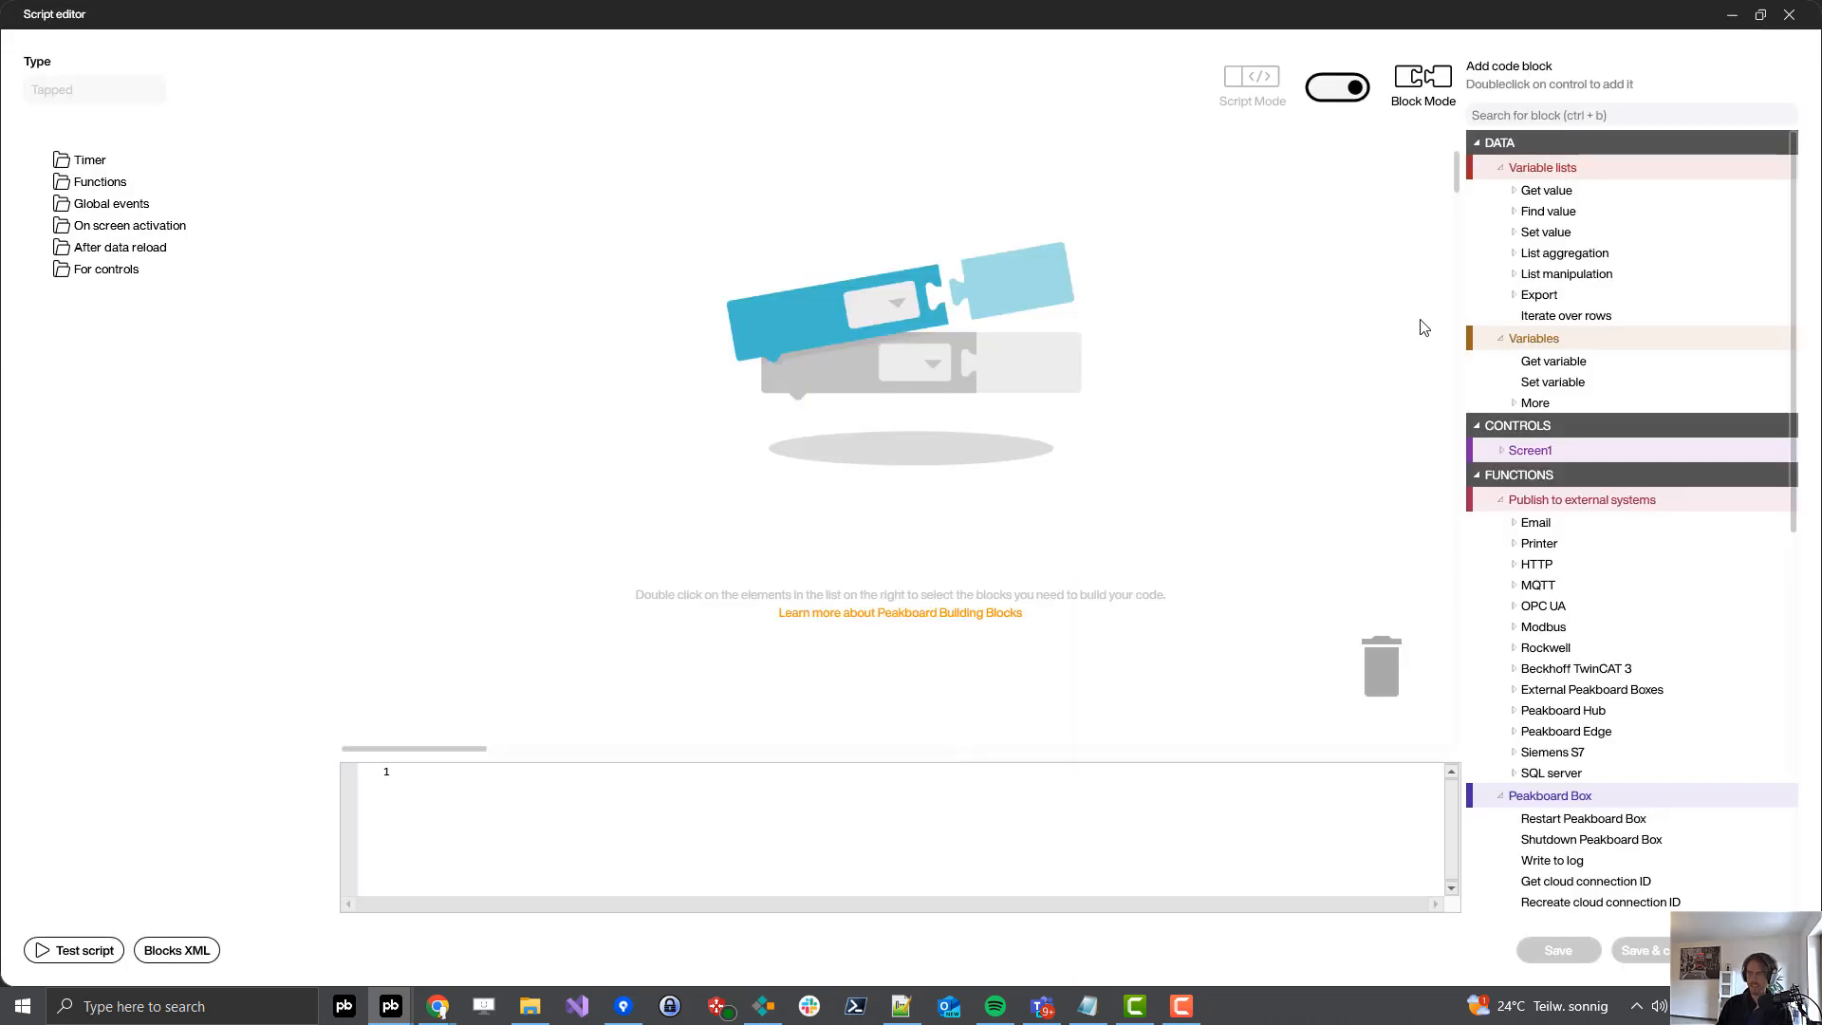
pyautogui.click(1514, 274)
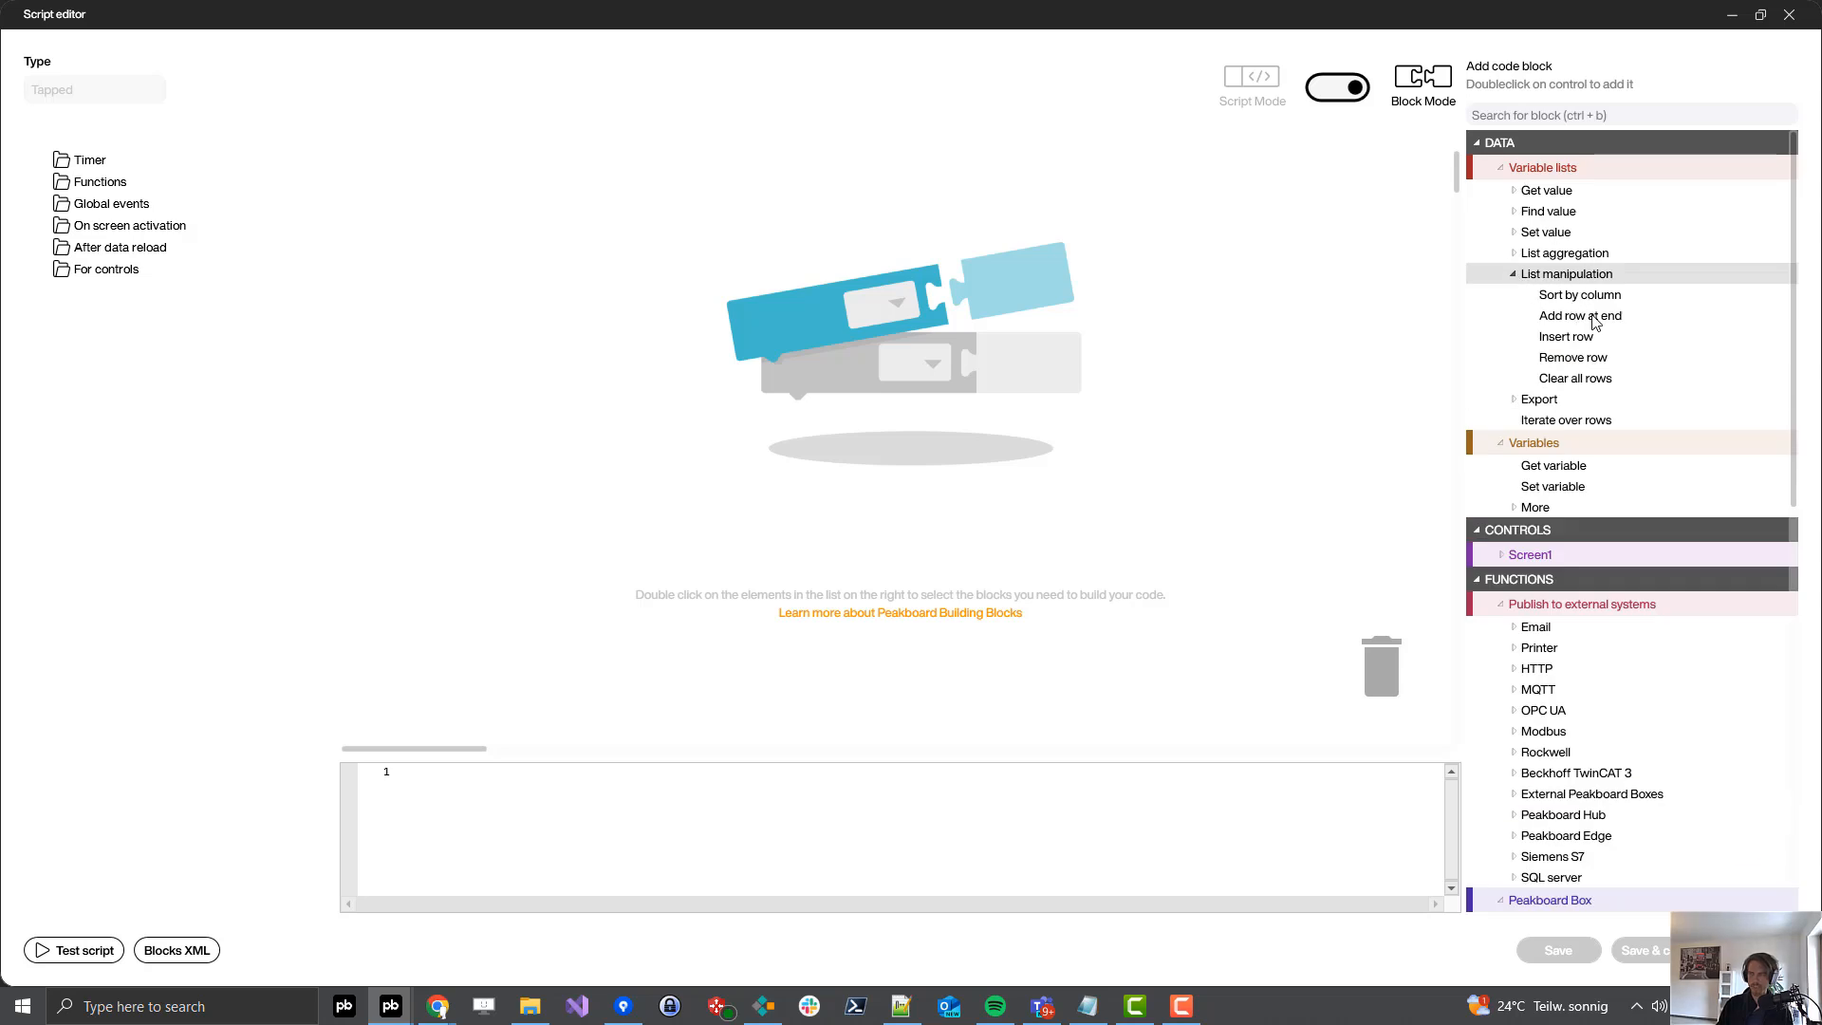
pyautogui.moveTo(1576, 317); pyautogui.dragTo(458, 178)
pyautogui.click(554, 190)
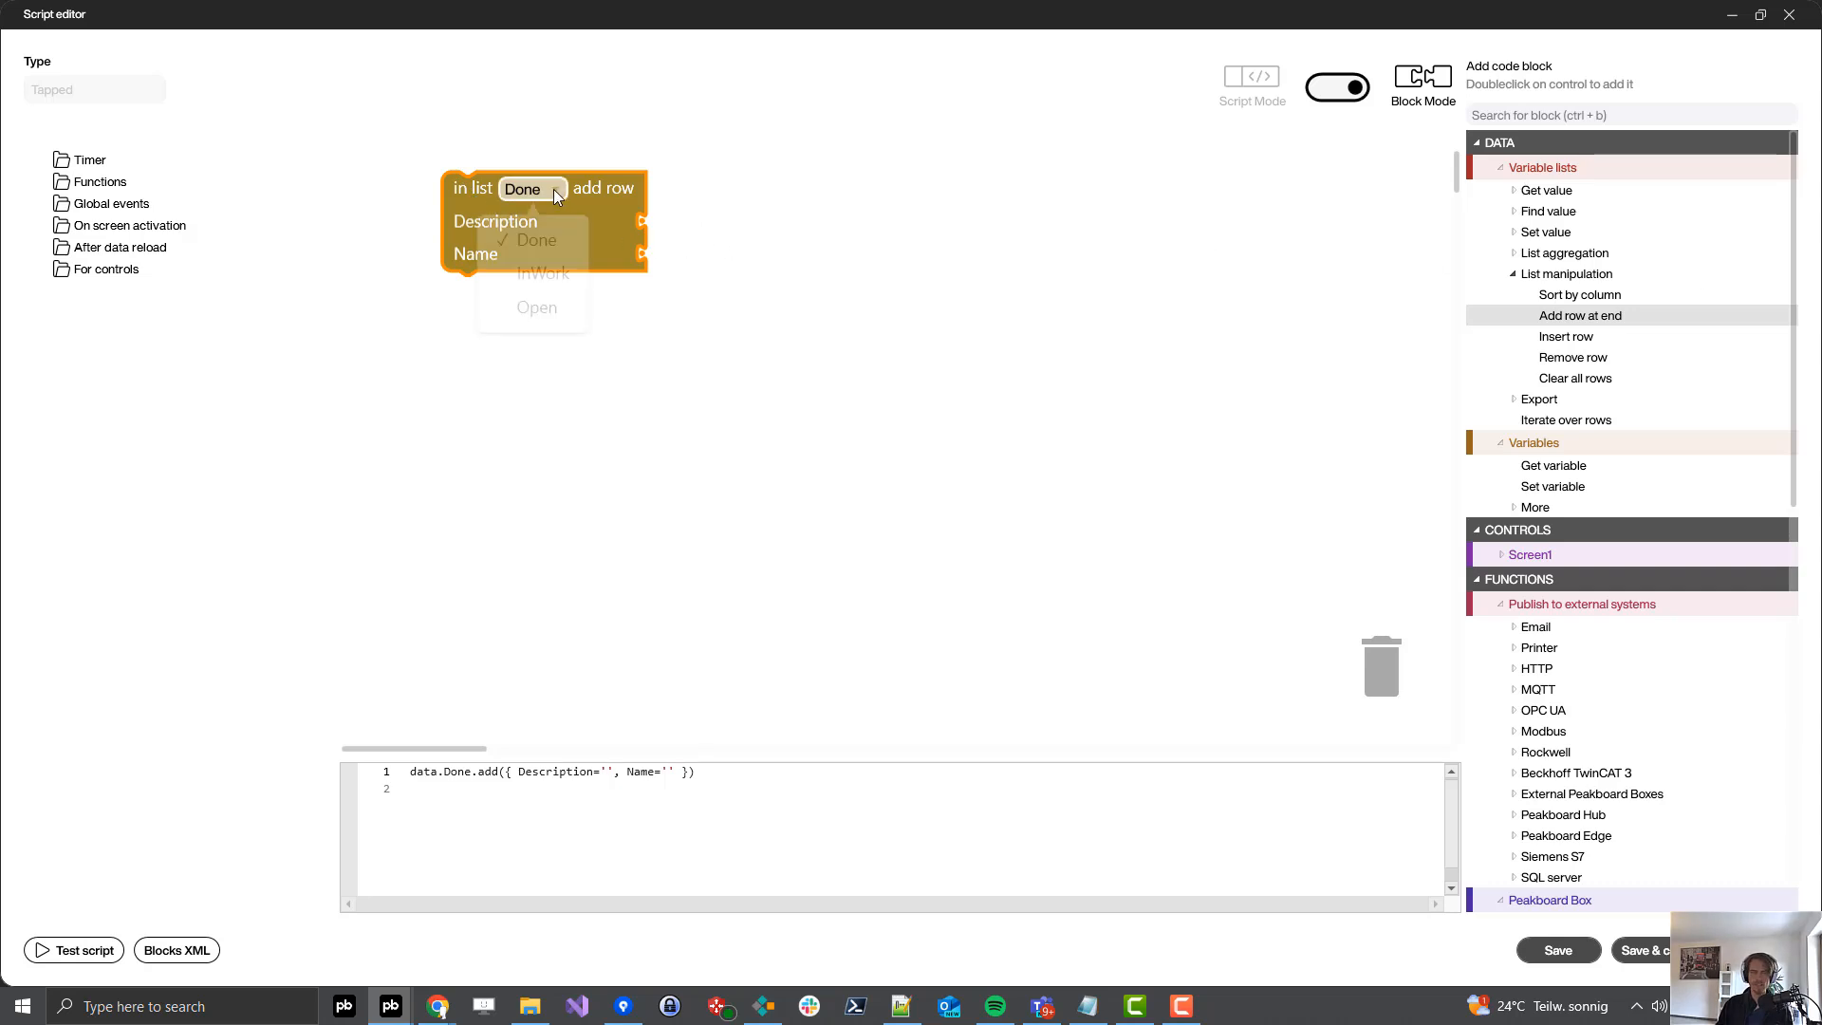
pyautogui.click(532, 304)
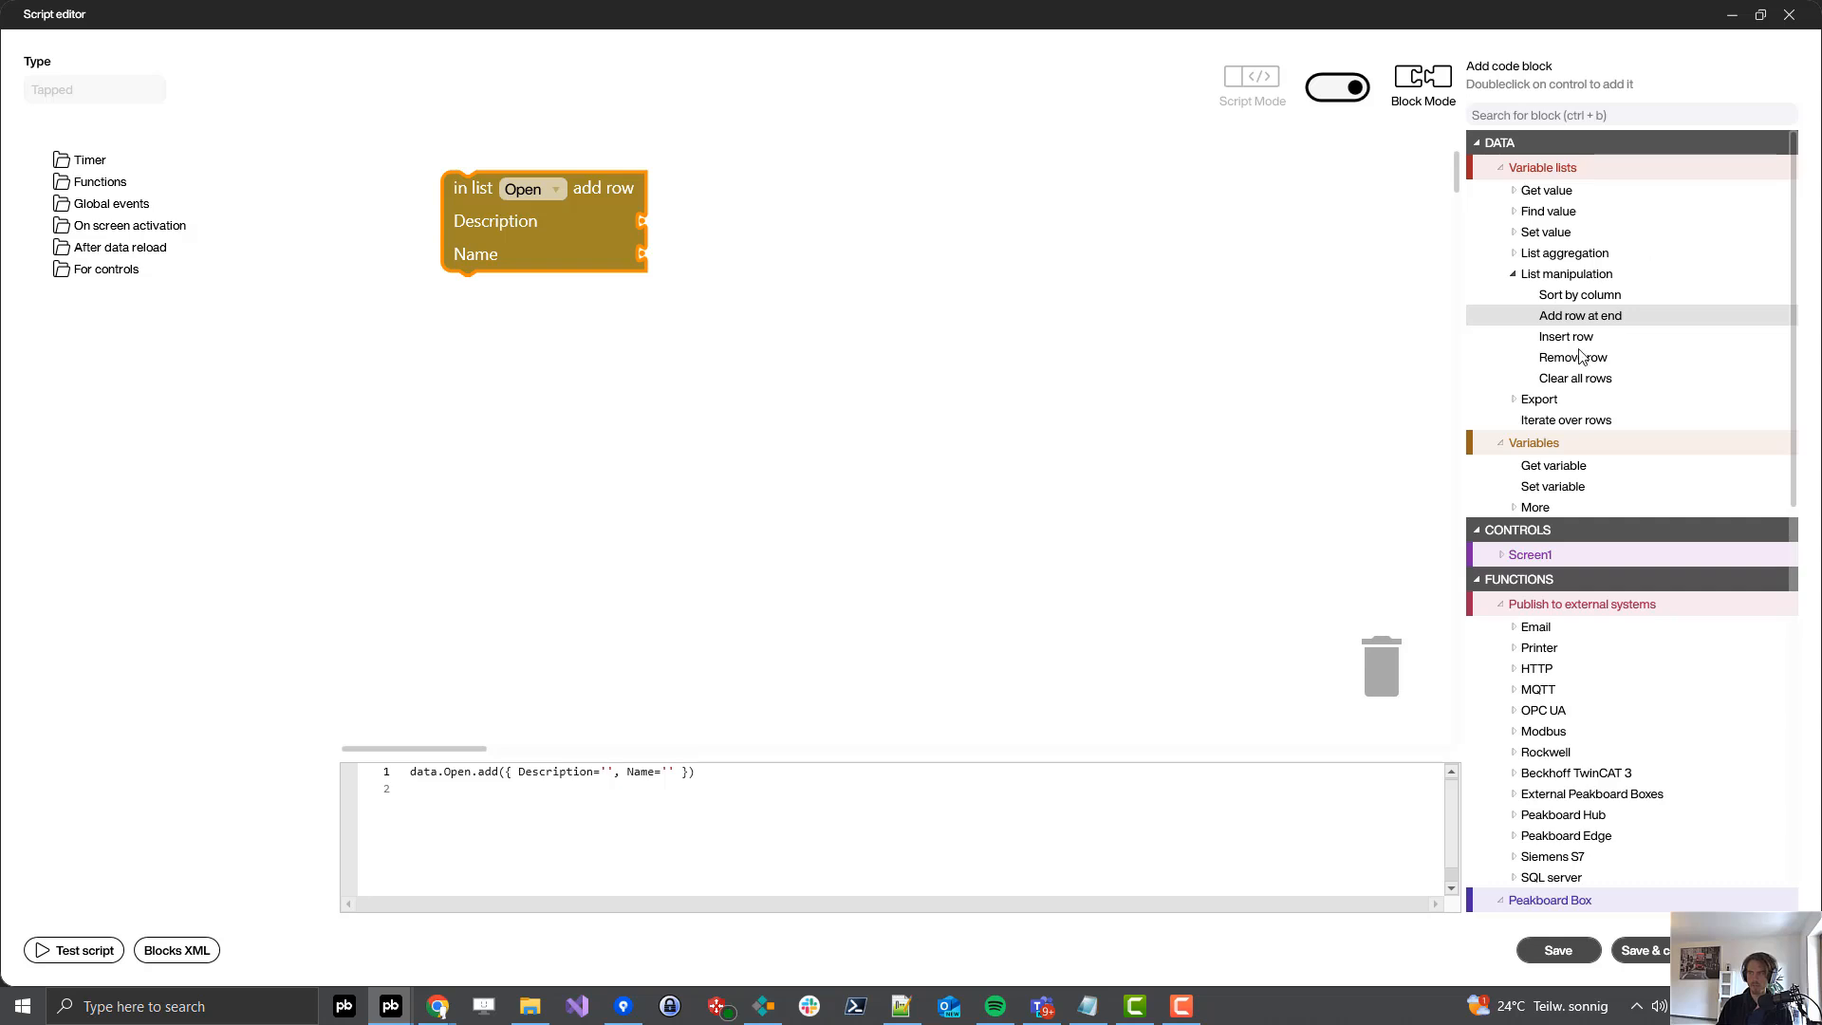
# - Fill the new row's Description with variable NewDesc and its Name with variable NewName
pyautogui.doubleClick(1546, 467)
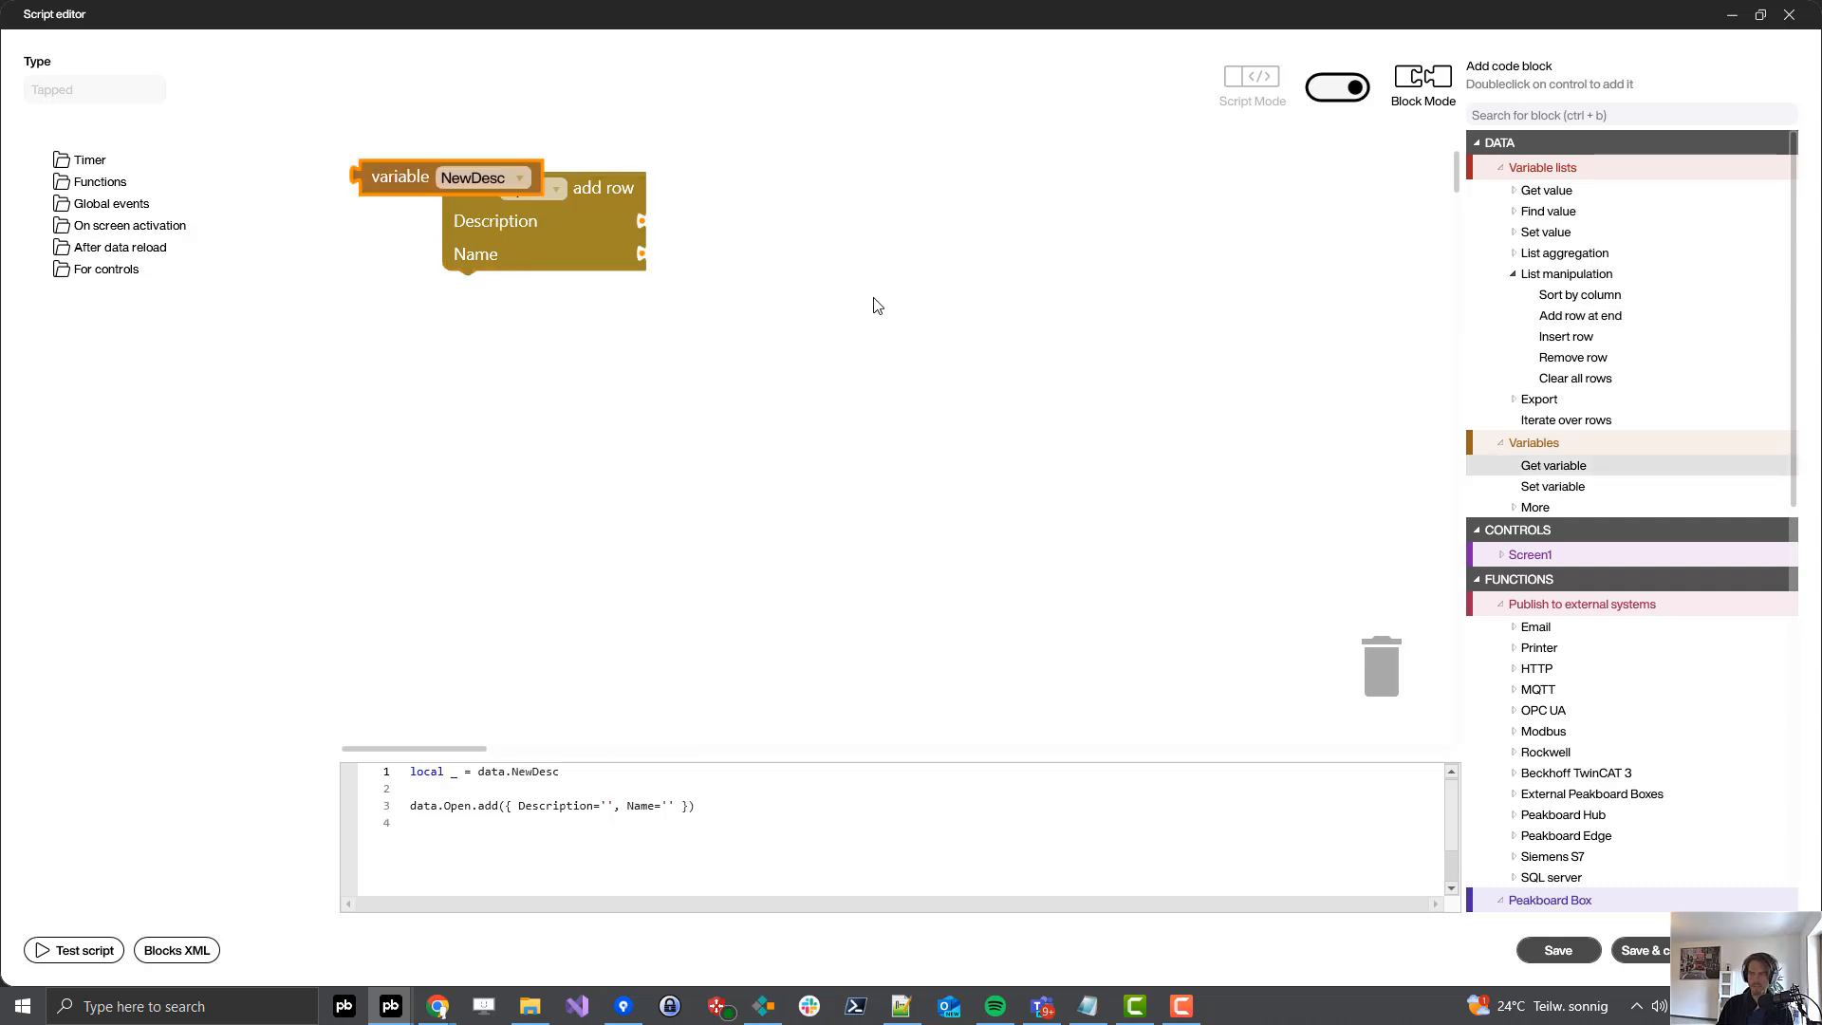
pyautogui.moveTo(408, 180); pyautogui.dragTo(695, 228)
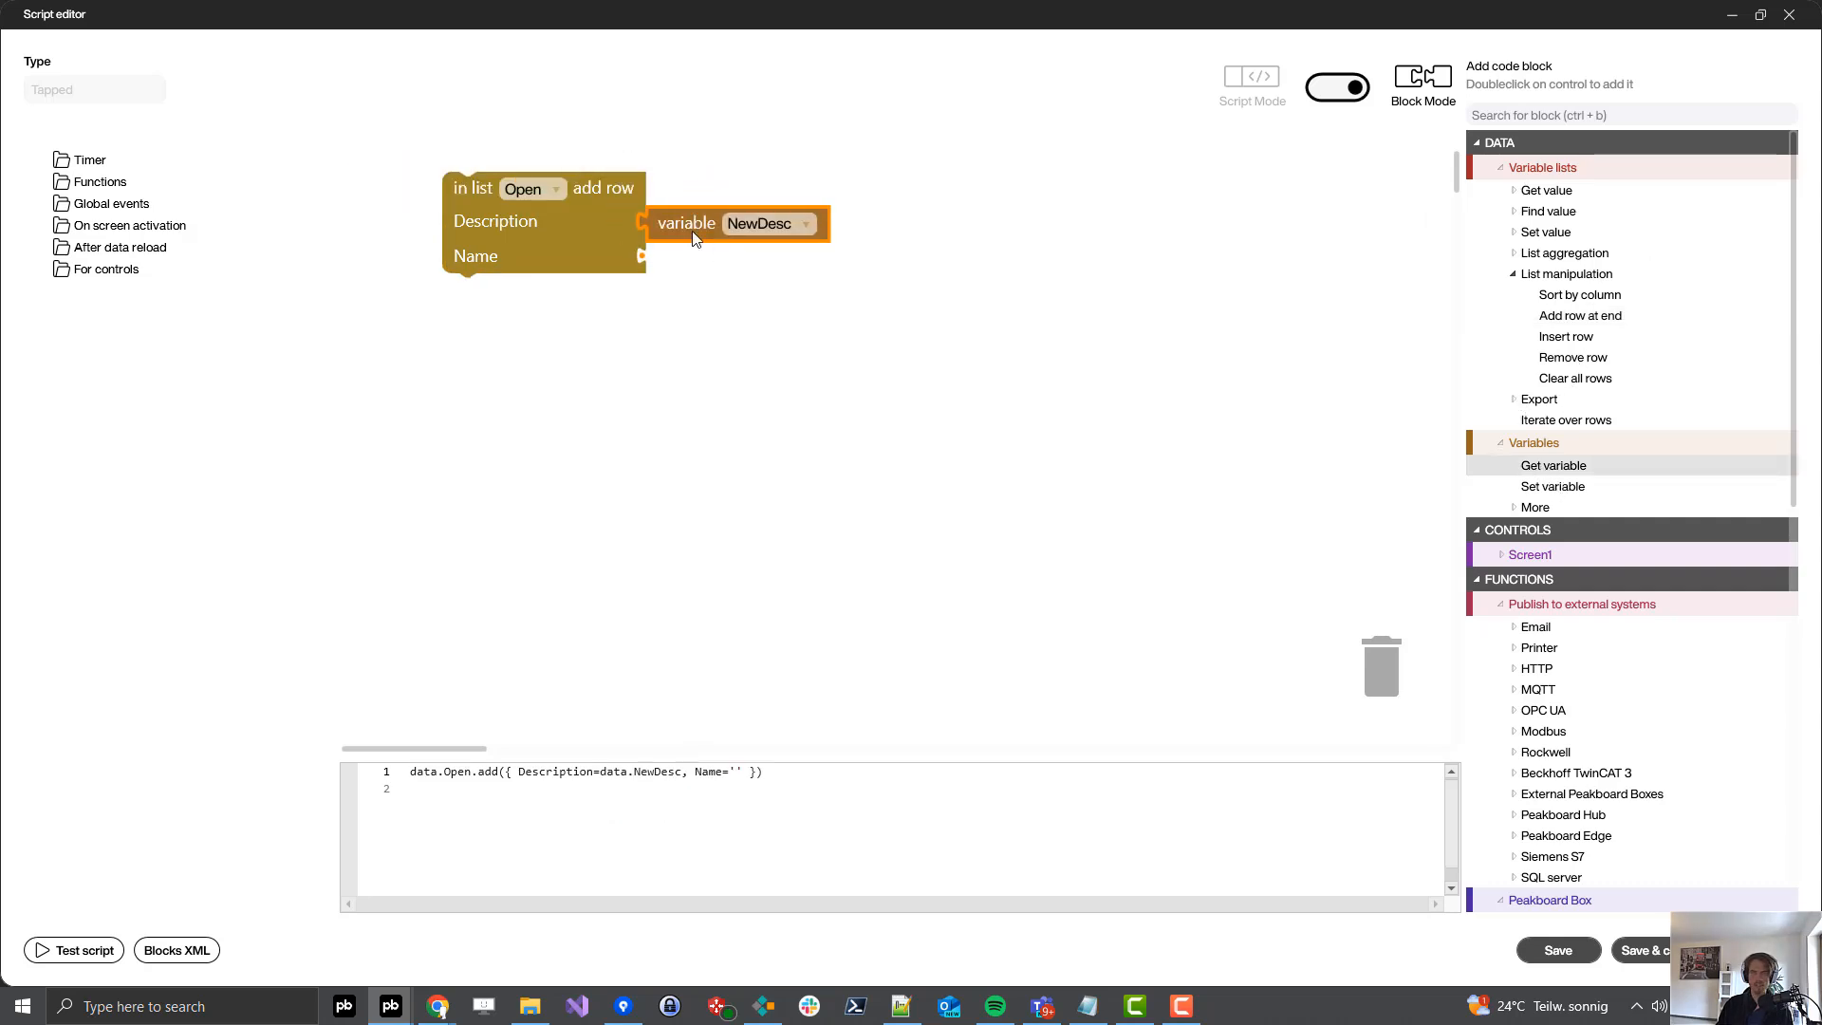
pyautogui.doubleClick(1557, 466)
pyautogui.moveTo(977, 330); pyautogui.dragTo(726, 259)
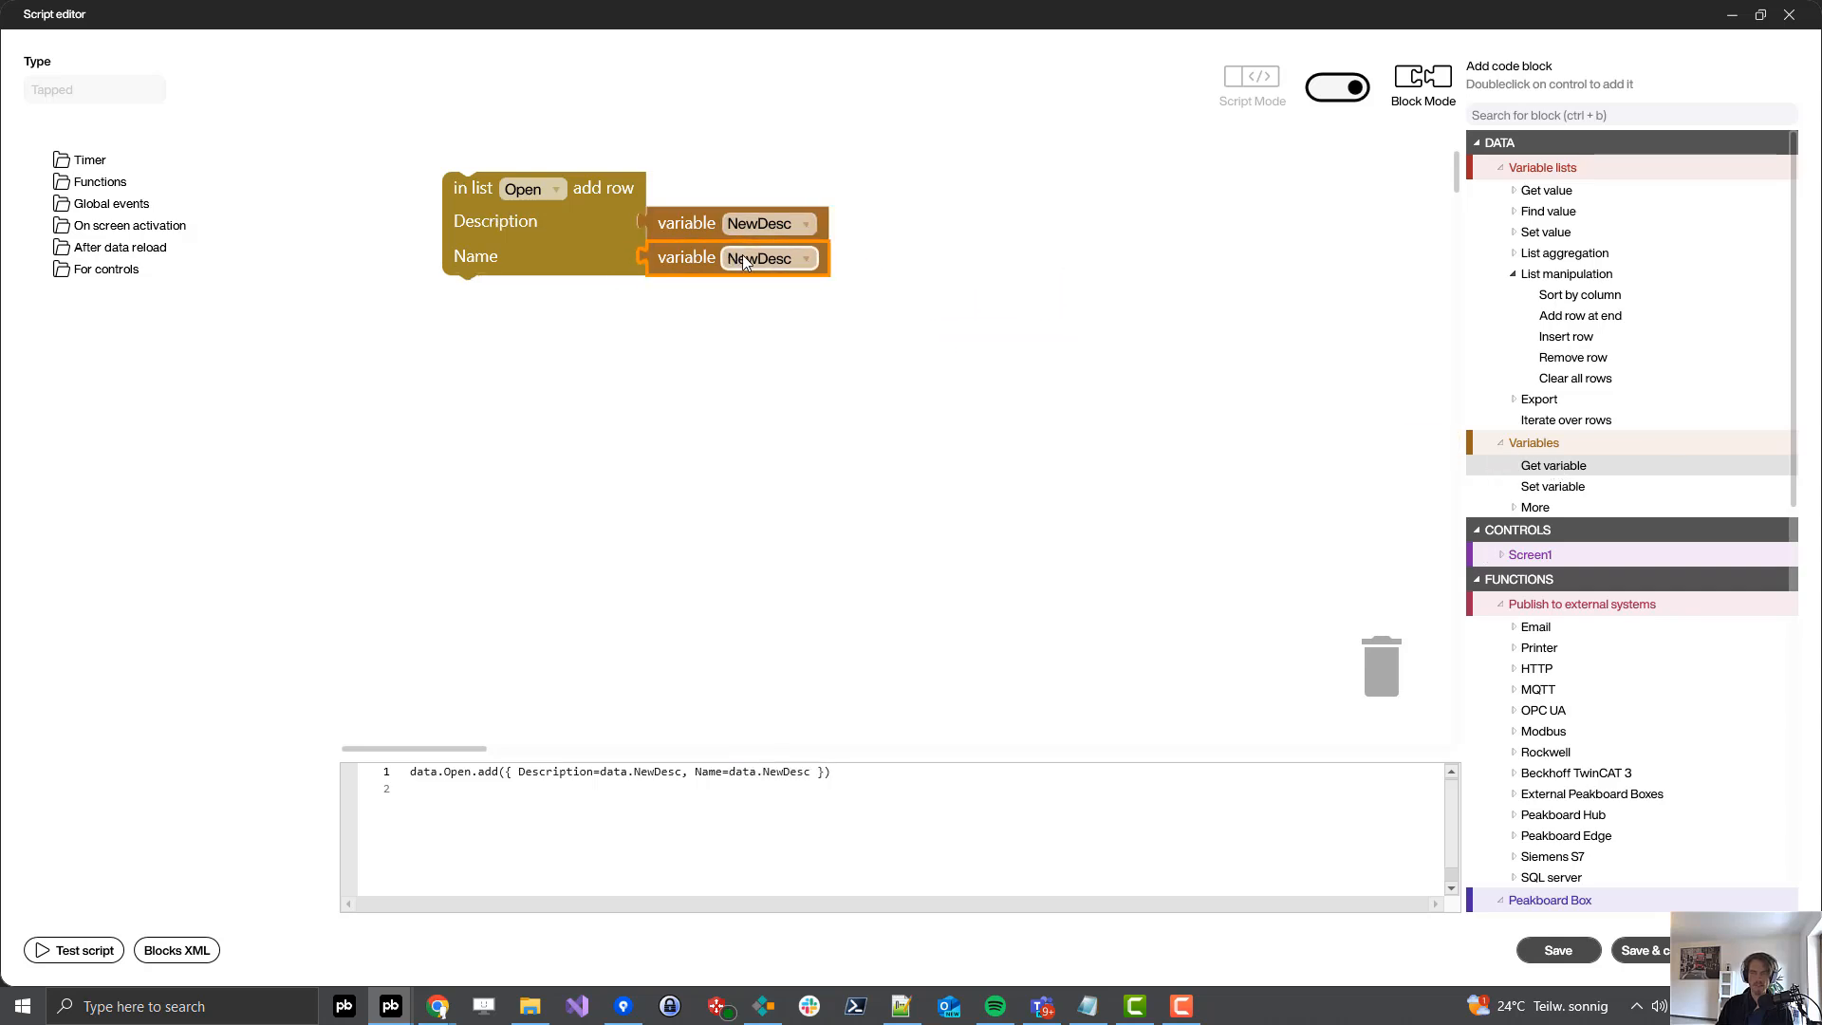
pyautogui.click(774, 257)
pyautogui.click(763, 344)
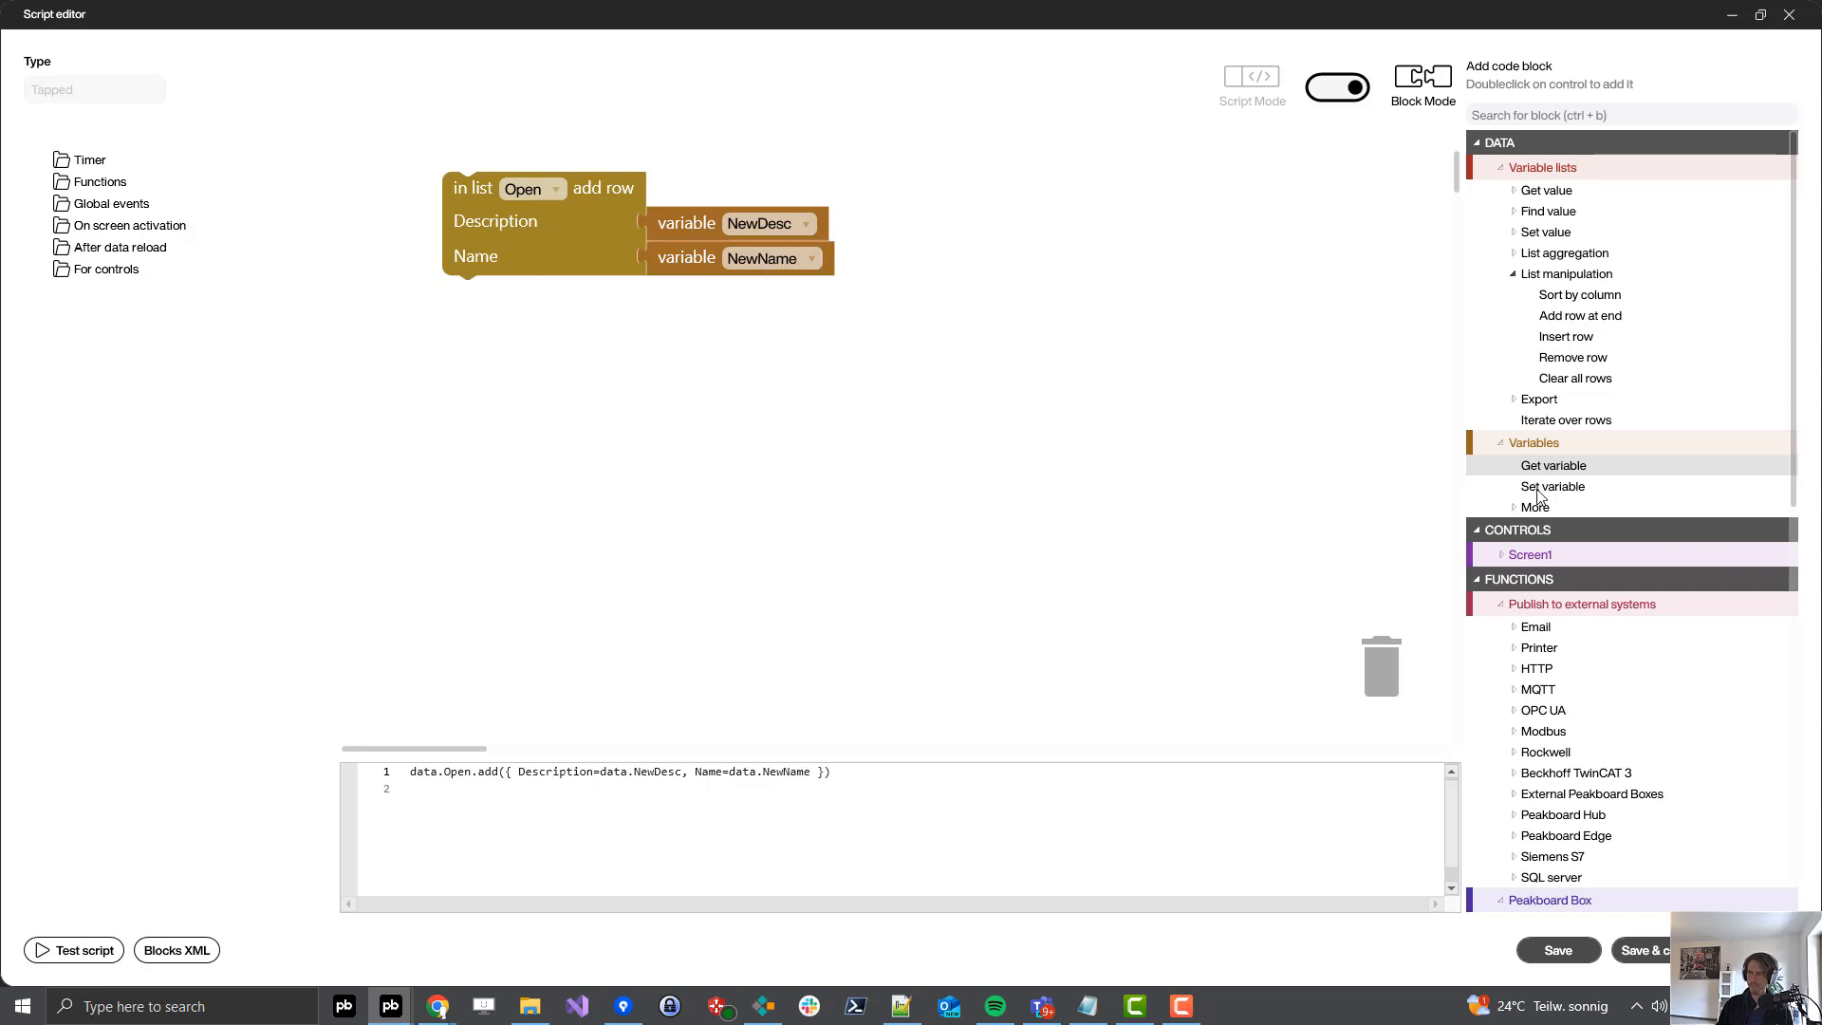
# - Add a block below the add-row block that sets ShowDialog to FALSE, and save and close the script
pyautogui.doubleClick(1572, 488)
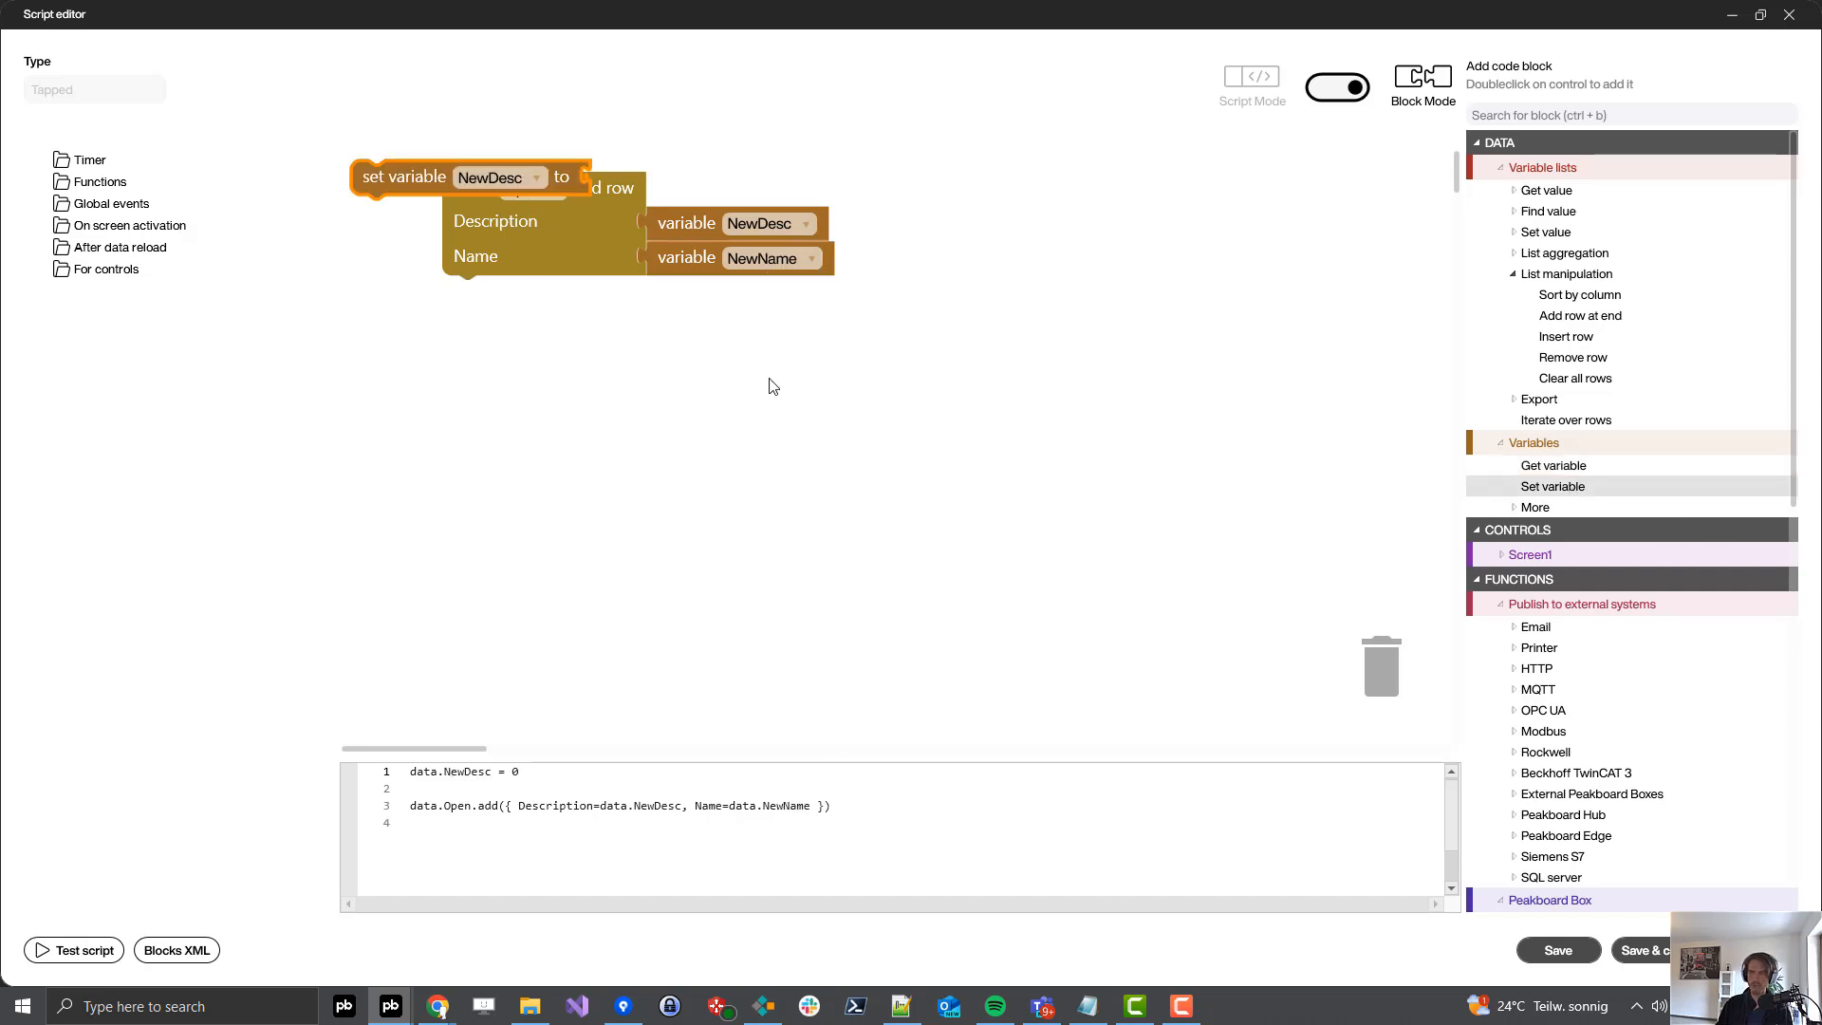
pyautogui.moveTo(410, 181); pyautogui.dragTo(503, 296)
pyautogui.click(577, 297)
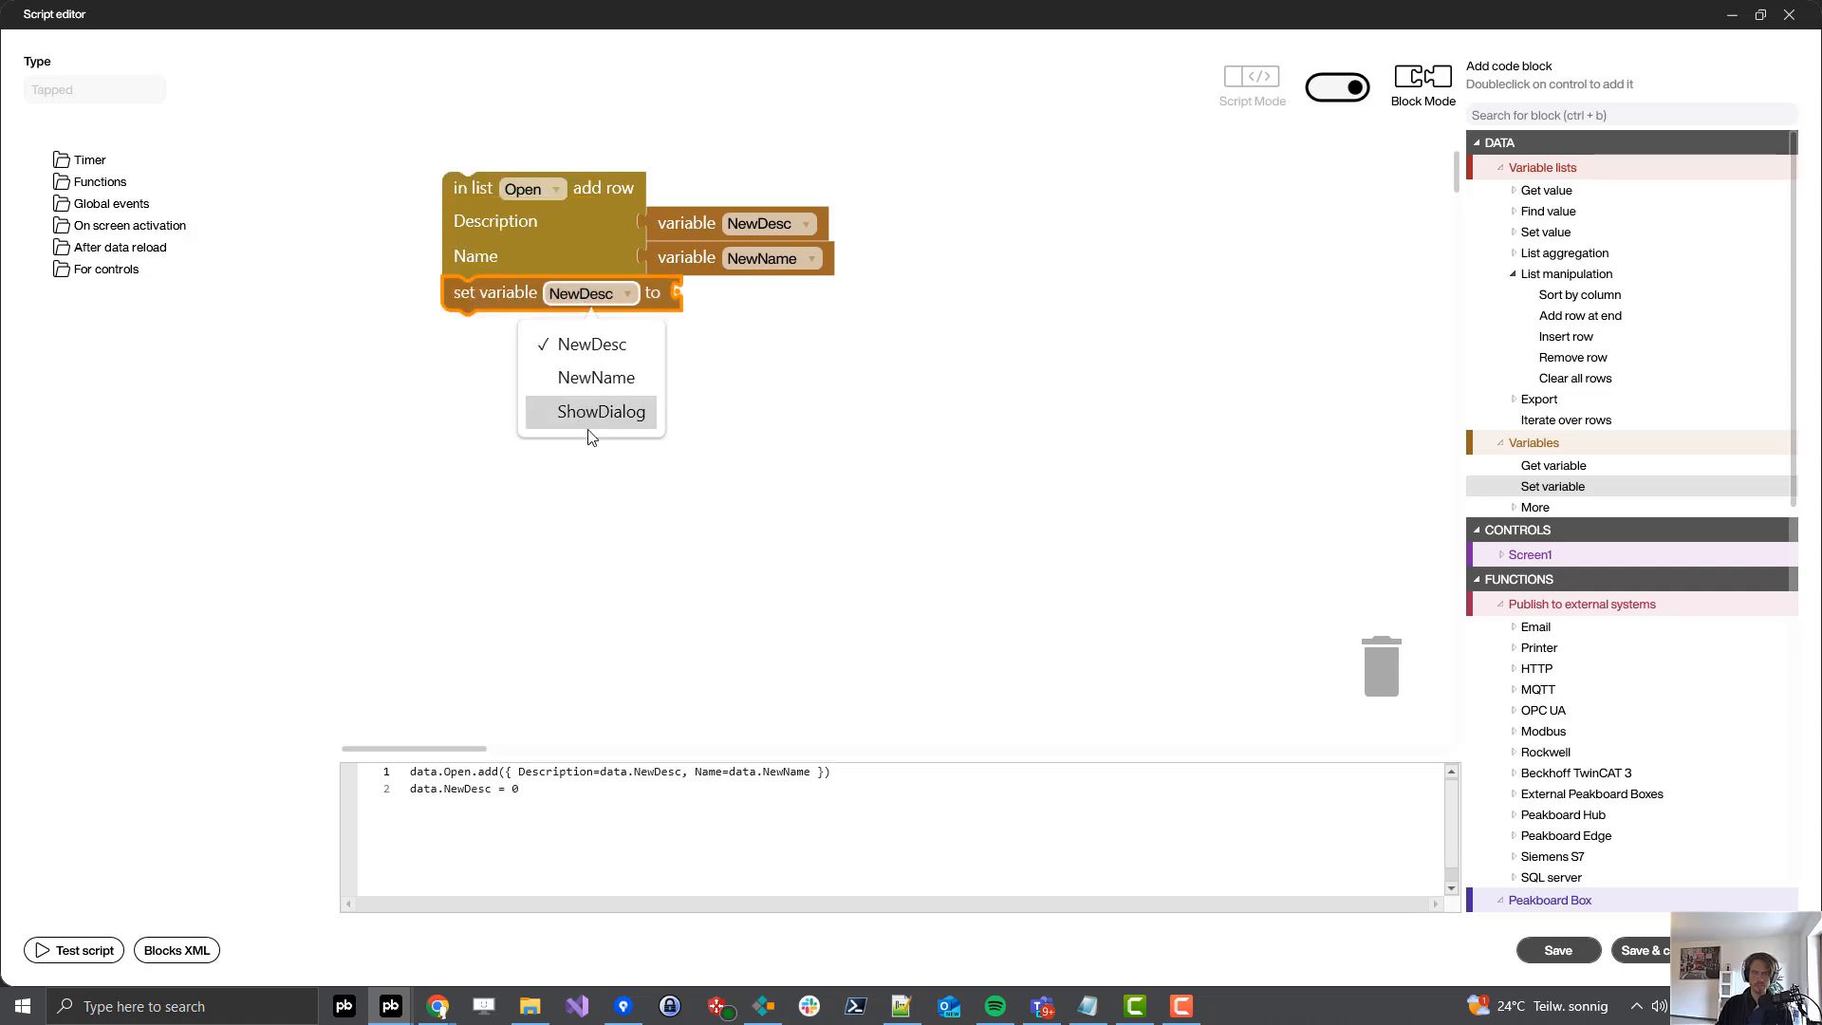
pyautogui.click(590, 414)
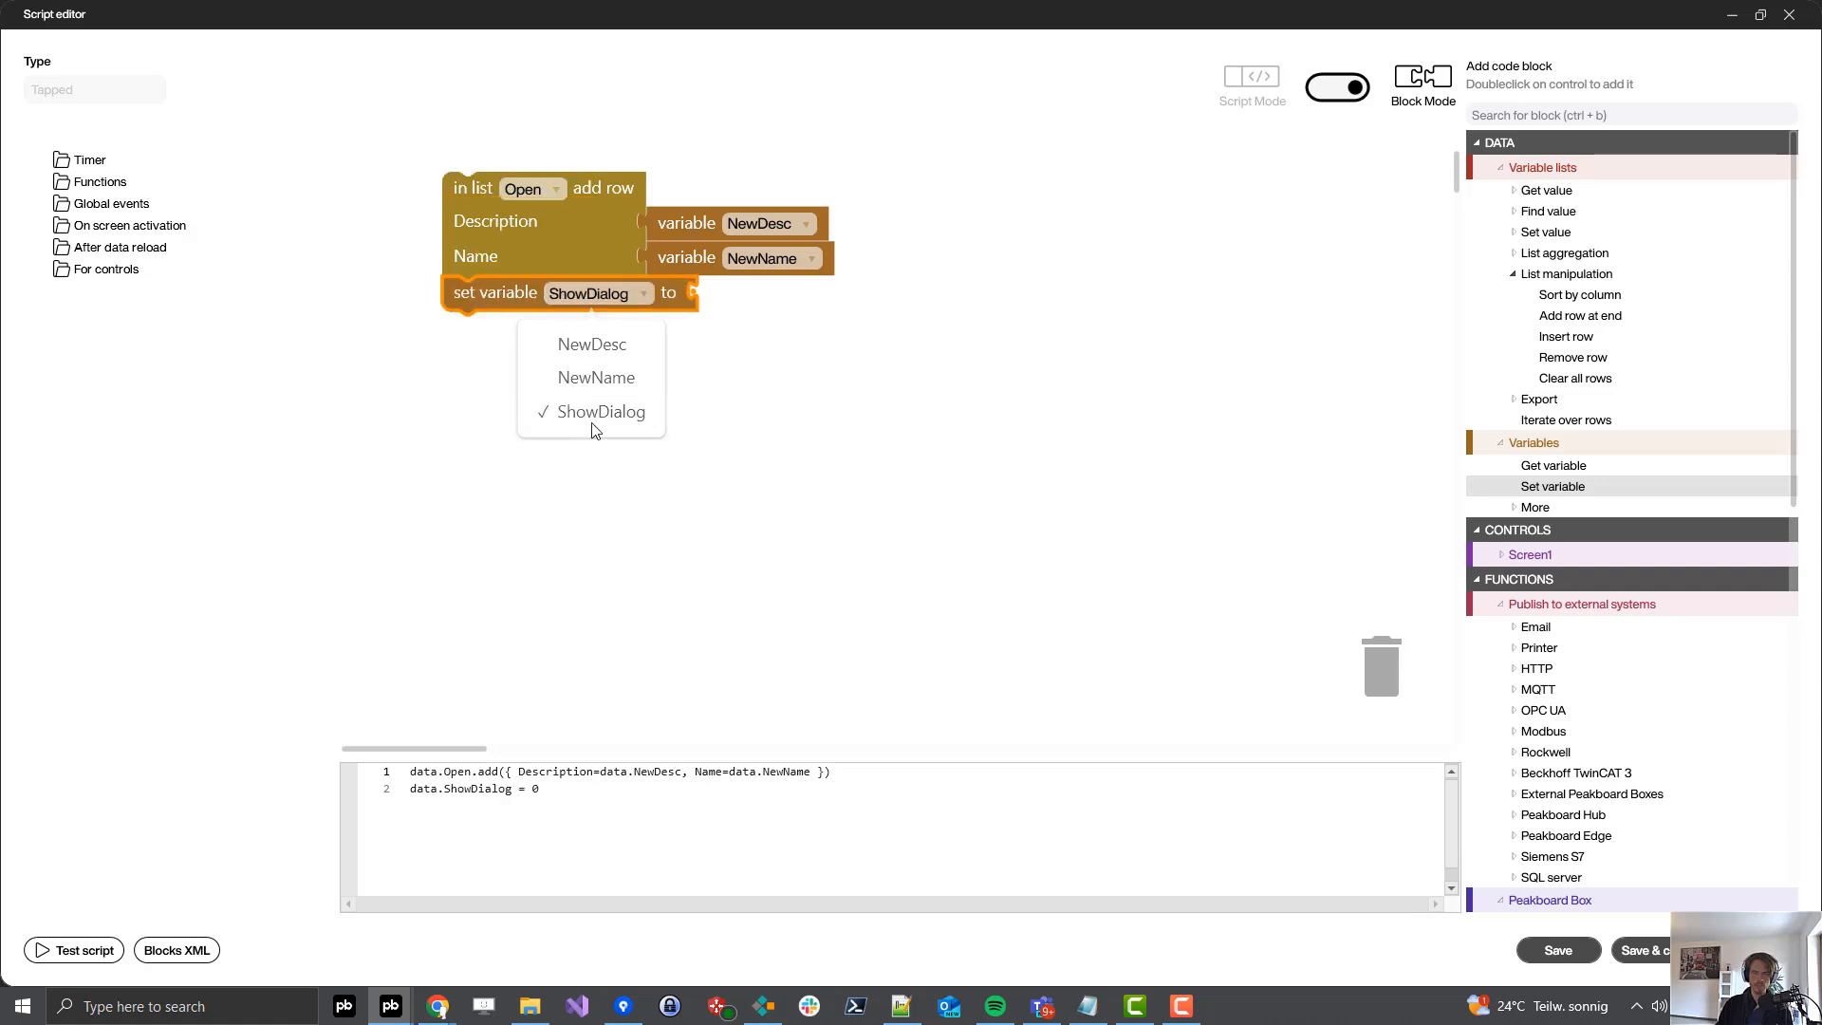
pyautogui.click(692, 293)
pyautogui.click(749, 294)
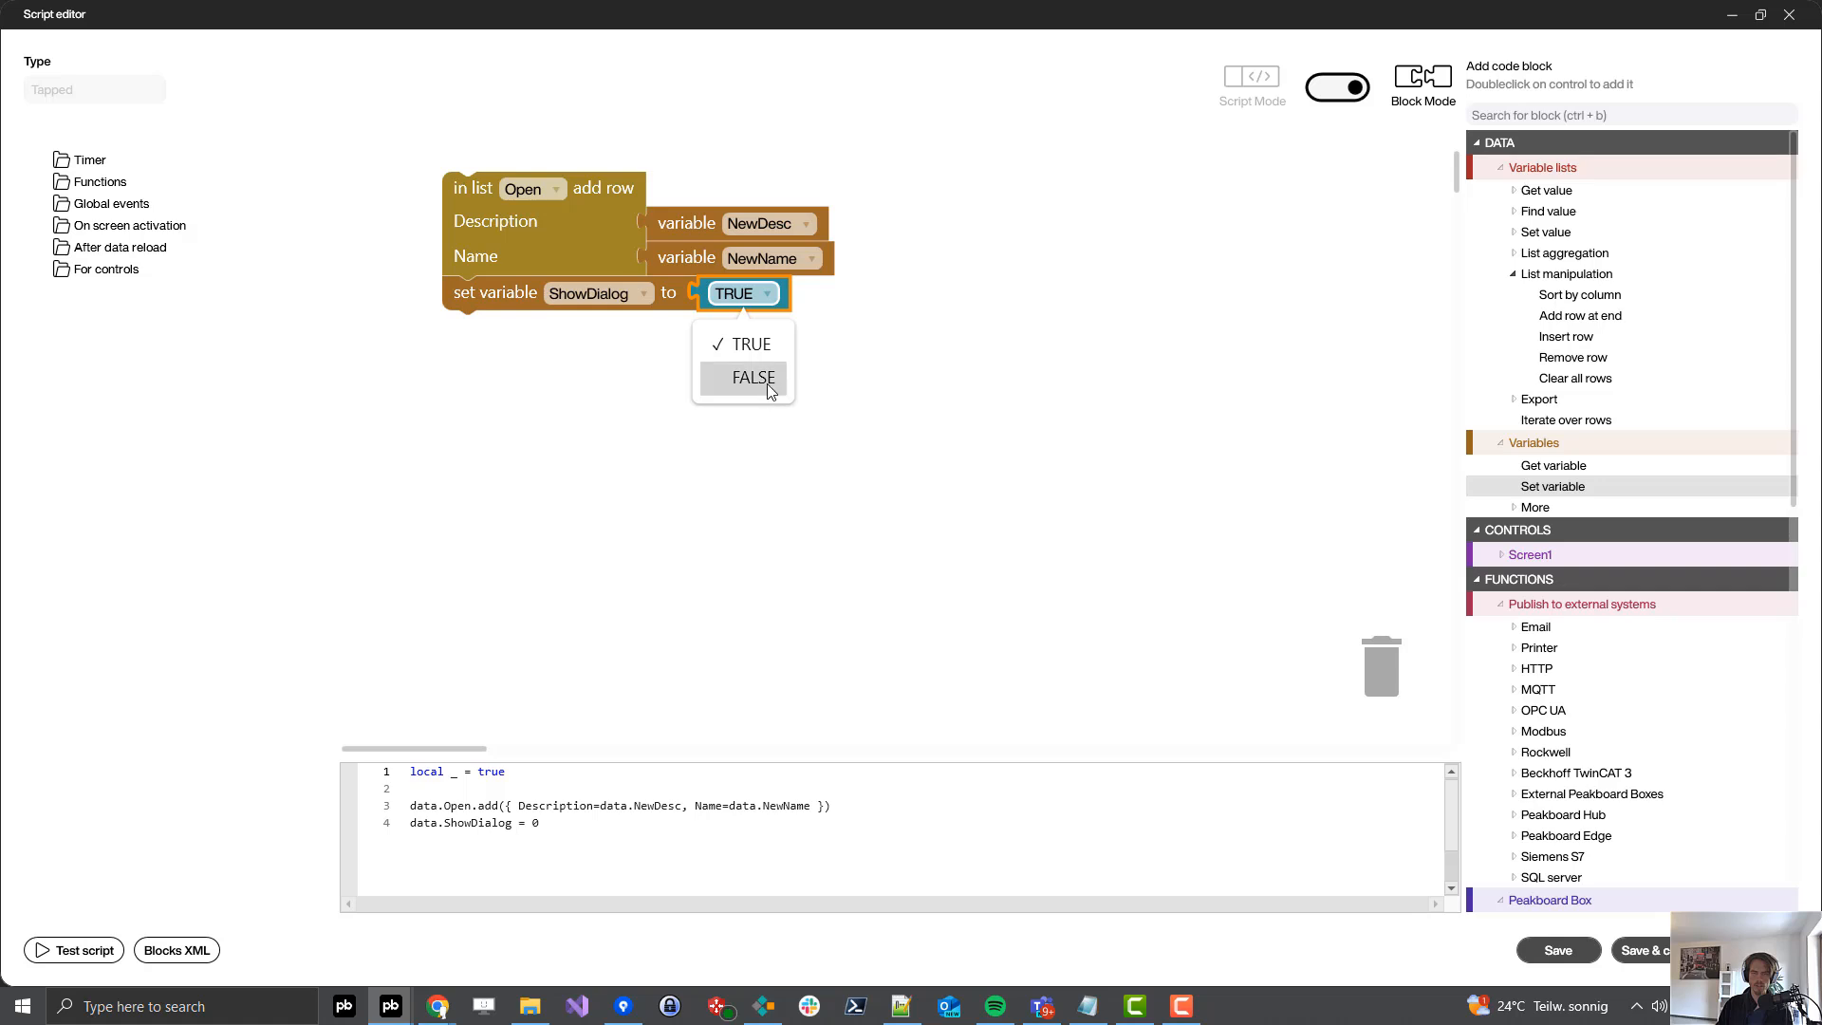
pyautogui.click(754, 379)
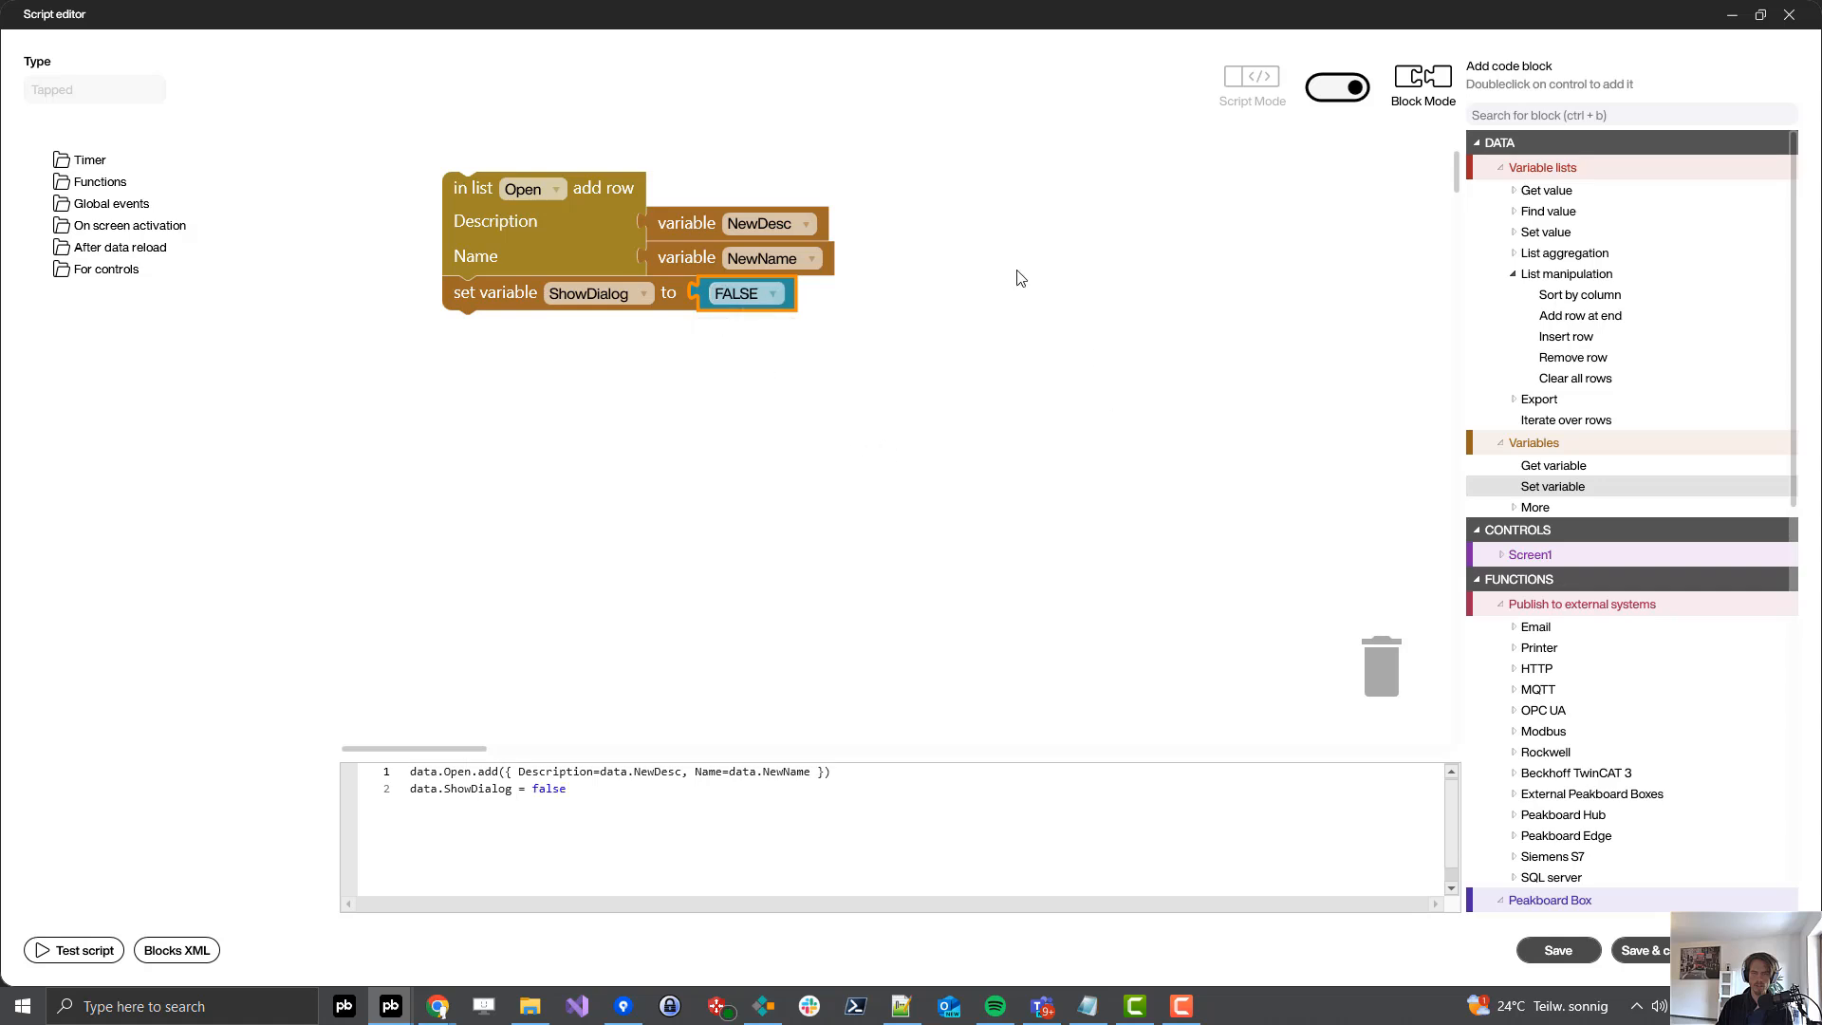
pyautogui.click(702, 486)
pyautogui.click(1640, 950)
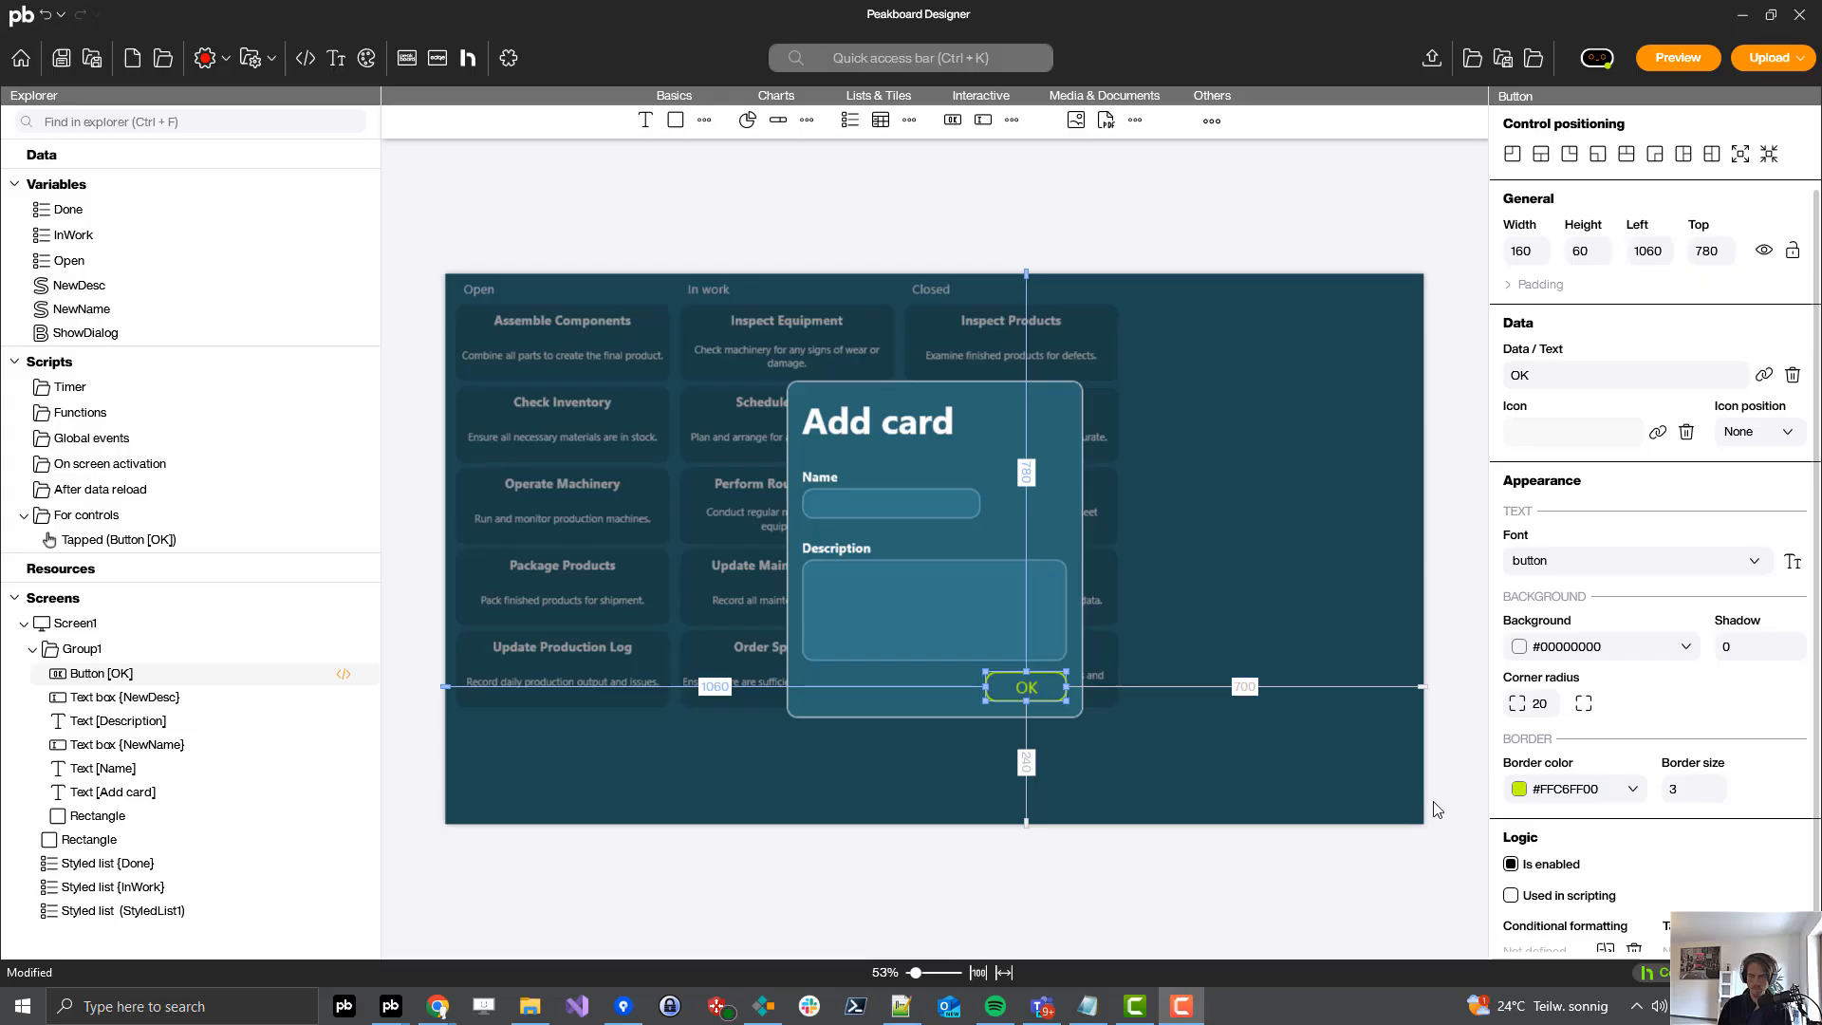
# - Hide all controls of Group1 in the design
pyautogui.click(1346, 863)
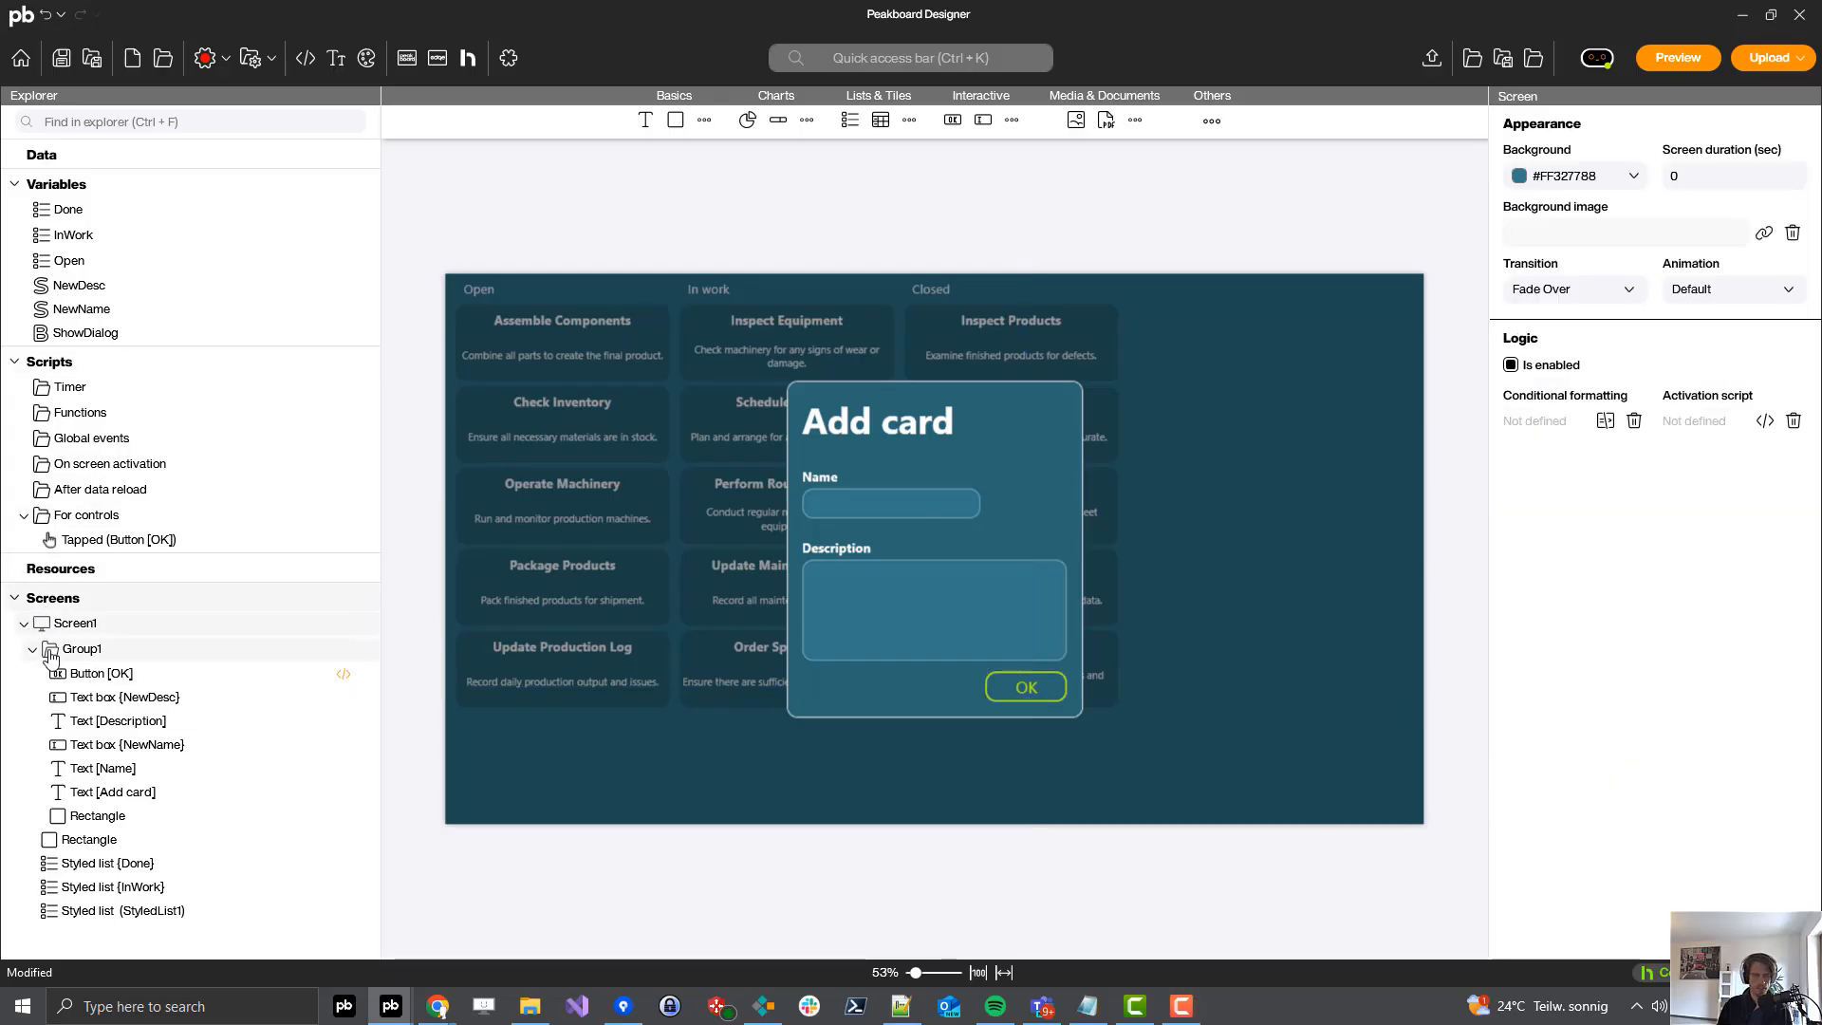
pyautogui.click(81, 648)
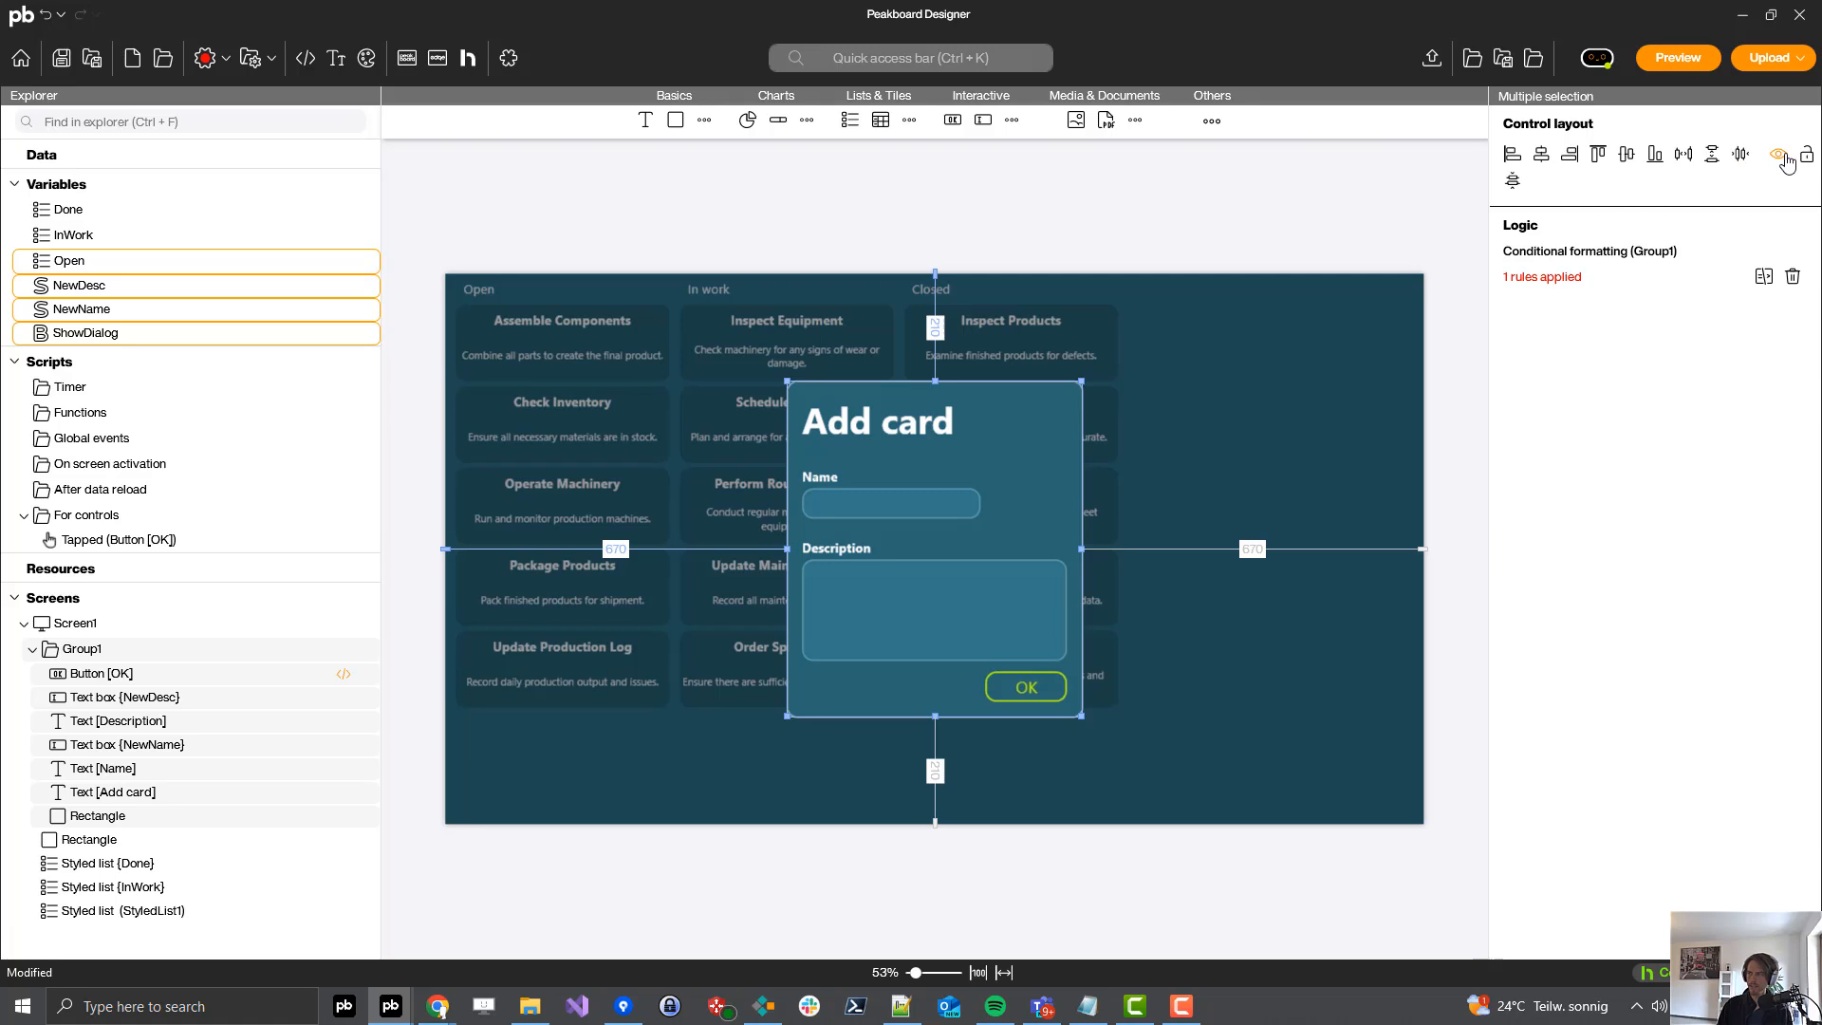
pyautogui.click(1780, 156)
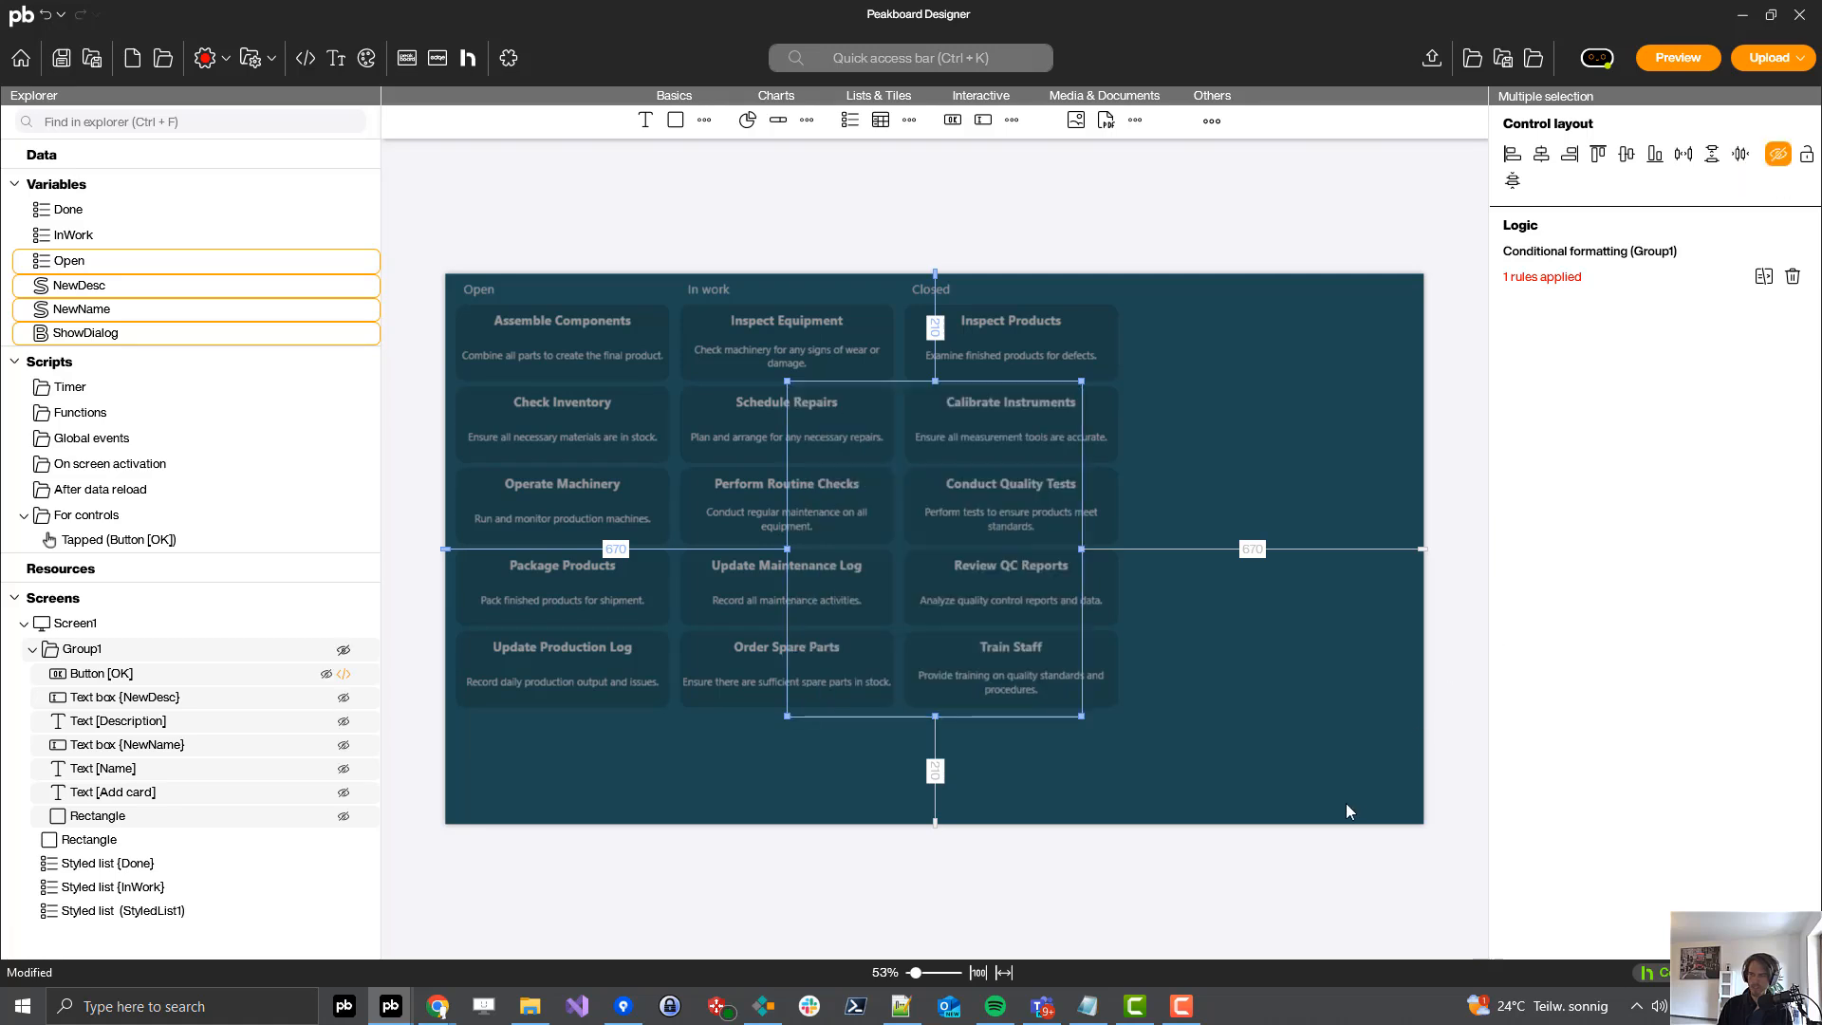
pyautogui.click(1090, 831)
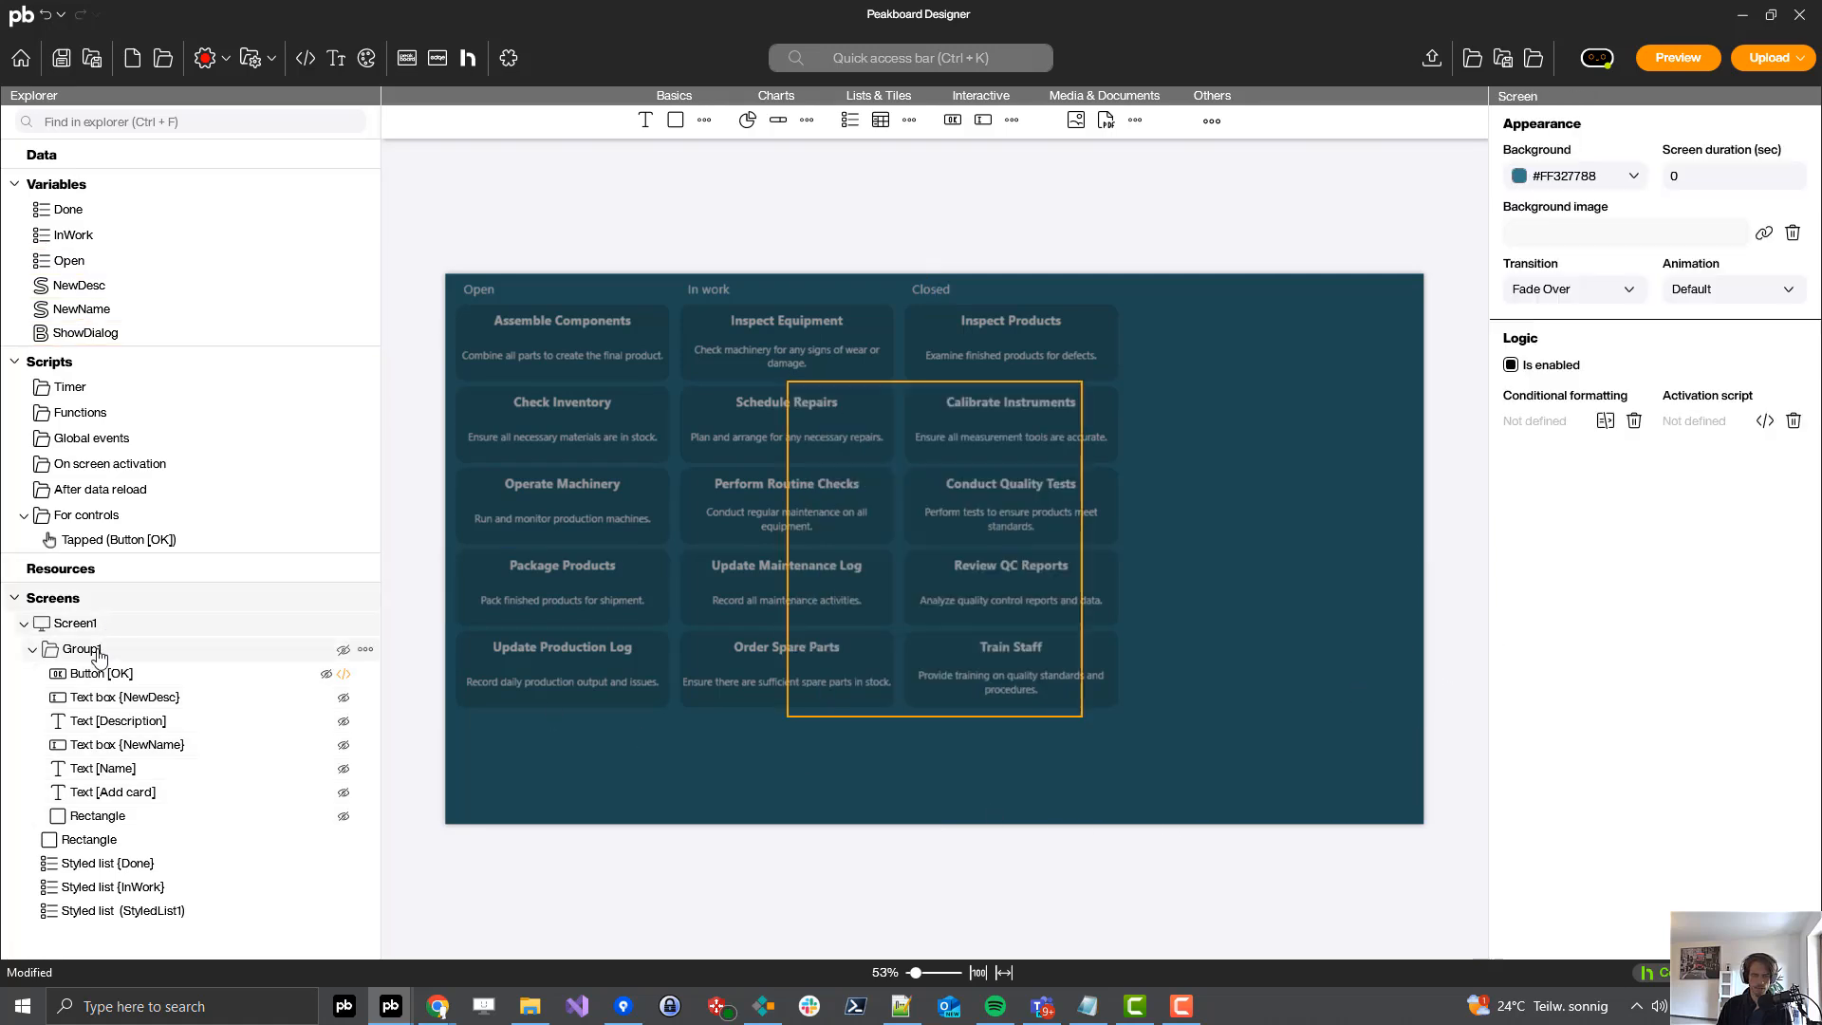
# - Move the full-screen backdrop rectangle into Group1 at the end of its controls
pyautogui.click(93, 652)
pyautogui.click(458, 895)
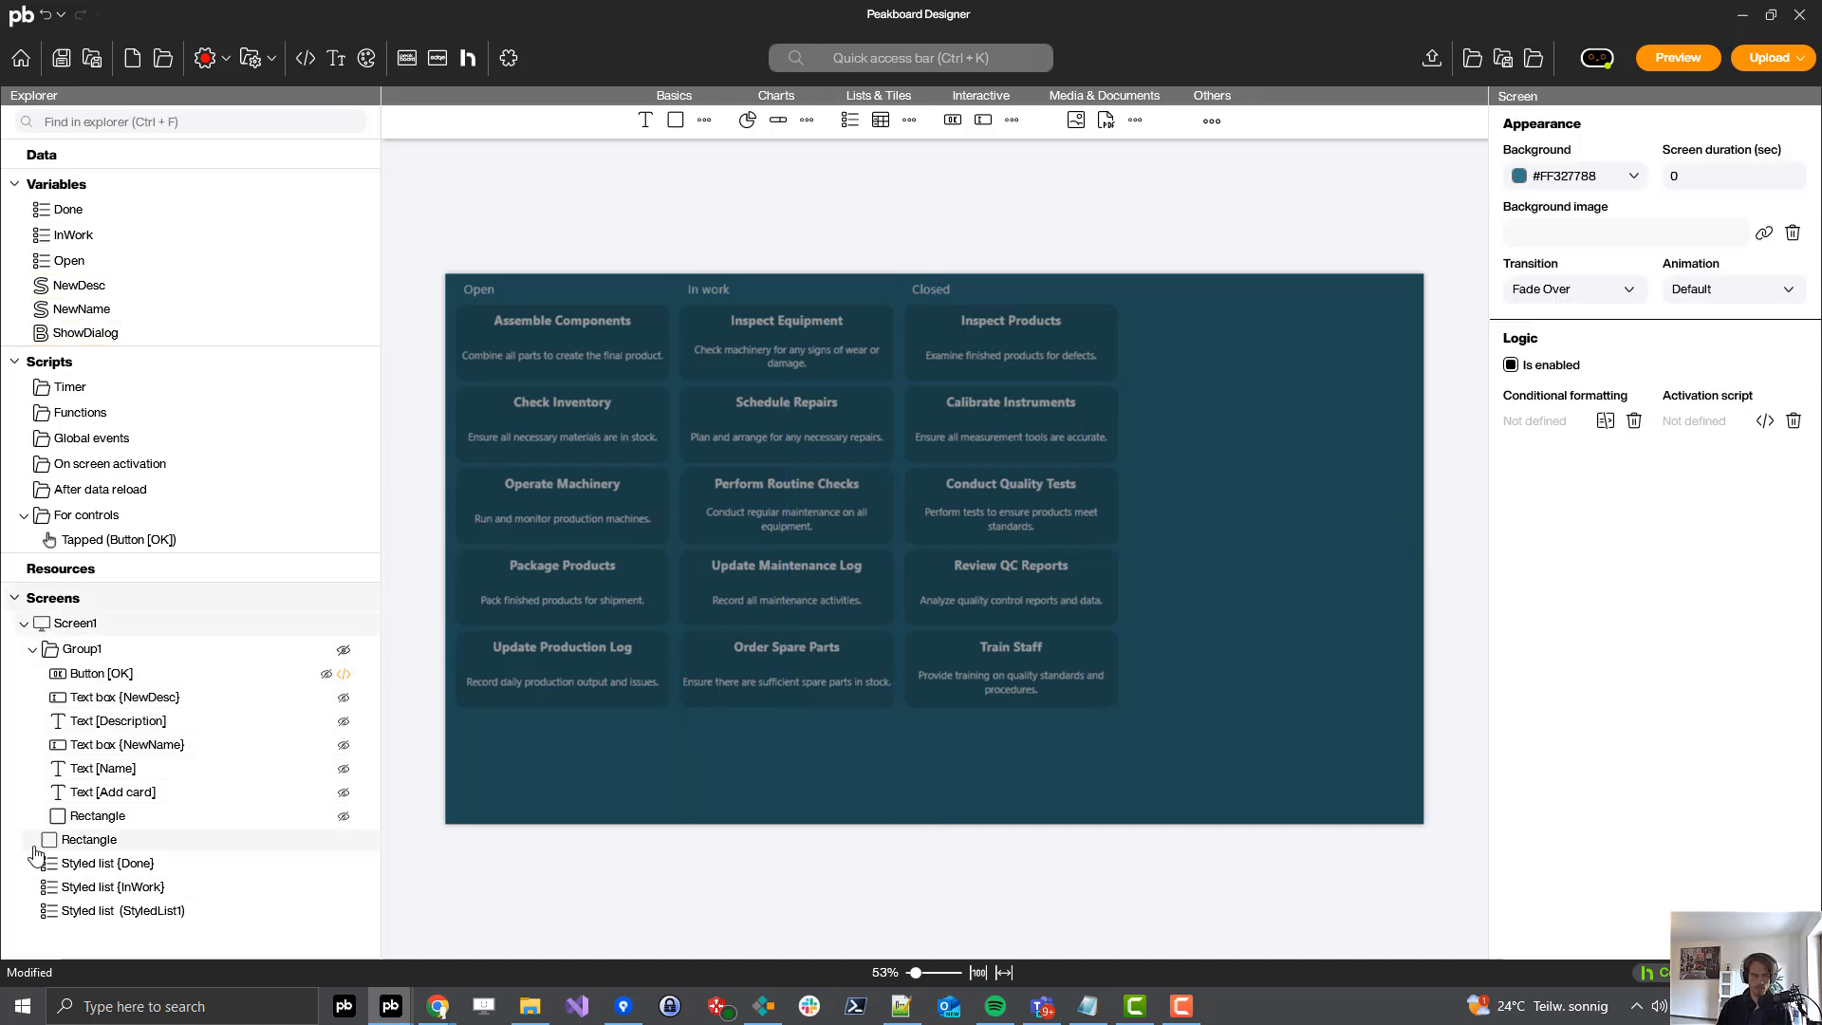
pyautogui.moveTo(85, 839); pyautogui.dragTo(85, 833)
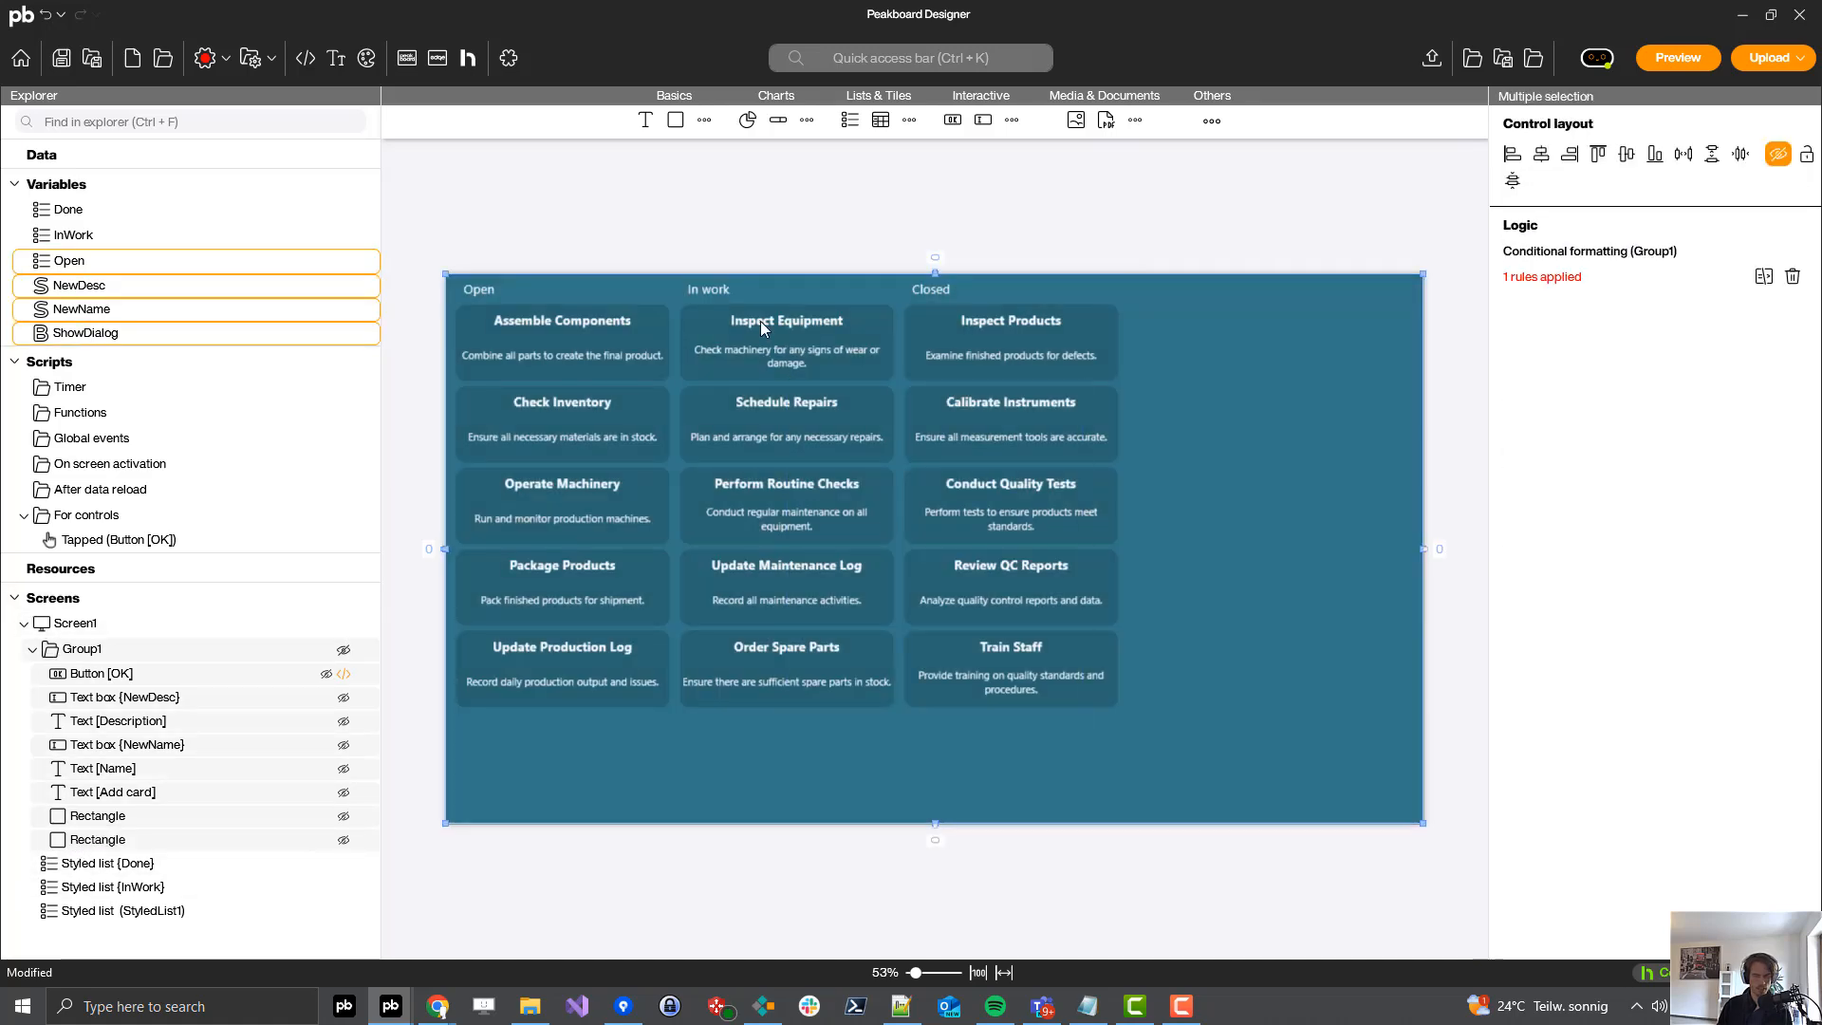
# - Place an icon in the board's lower-right corner, choose the circled plus symbol, and shrink it to 160 by 140
pyautogui.click(662, 782)
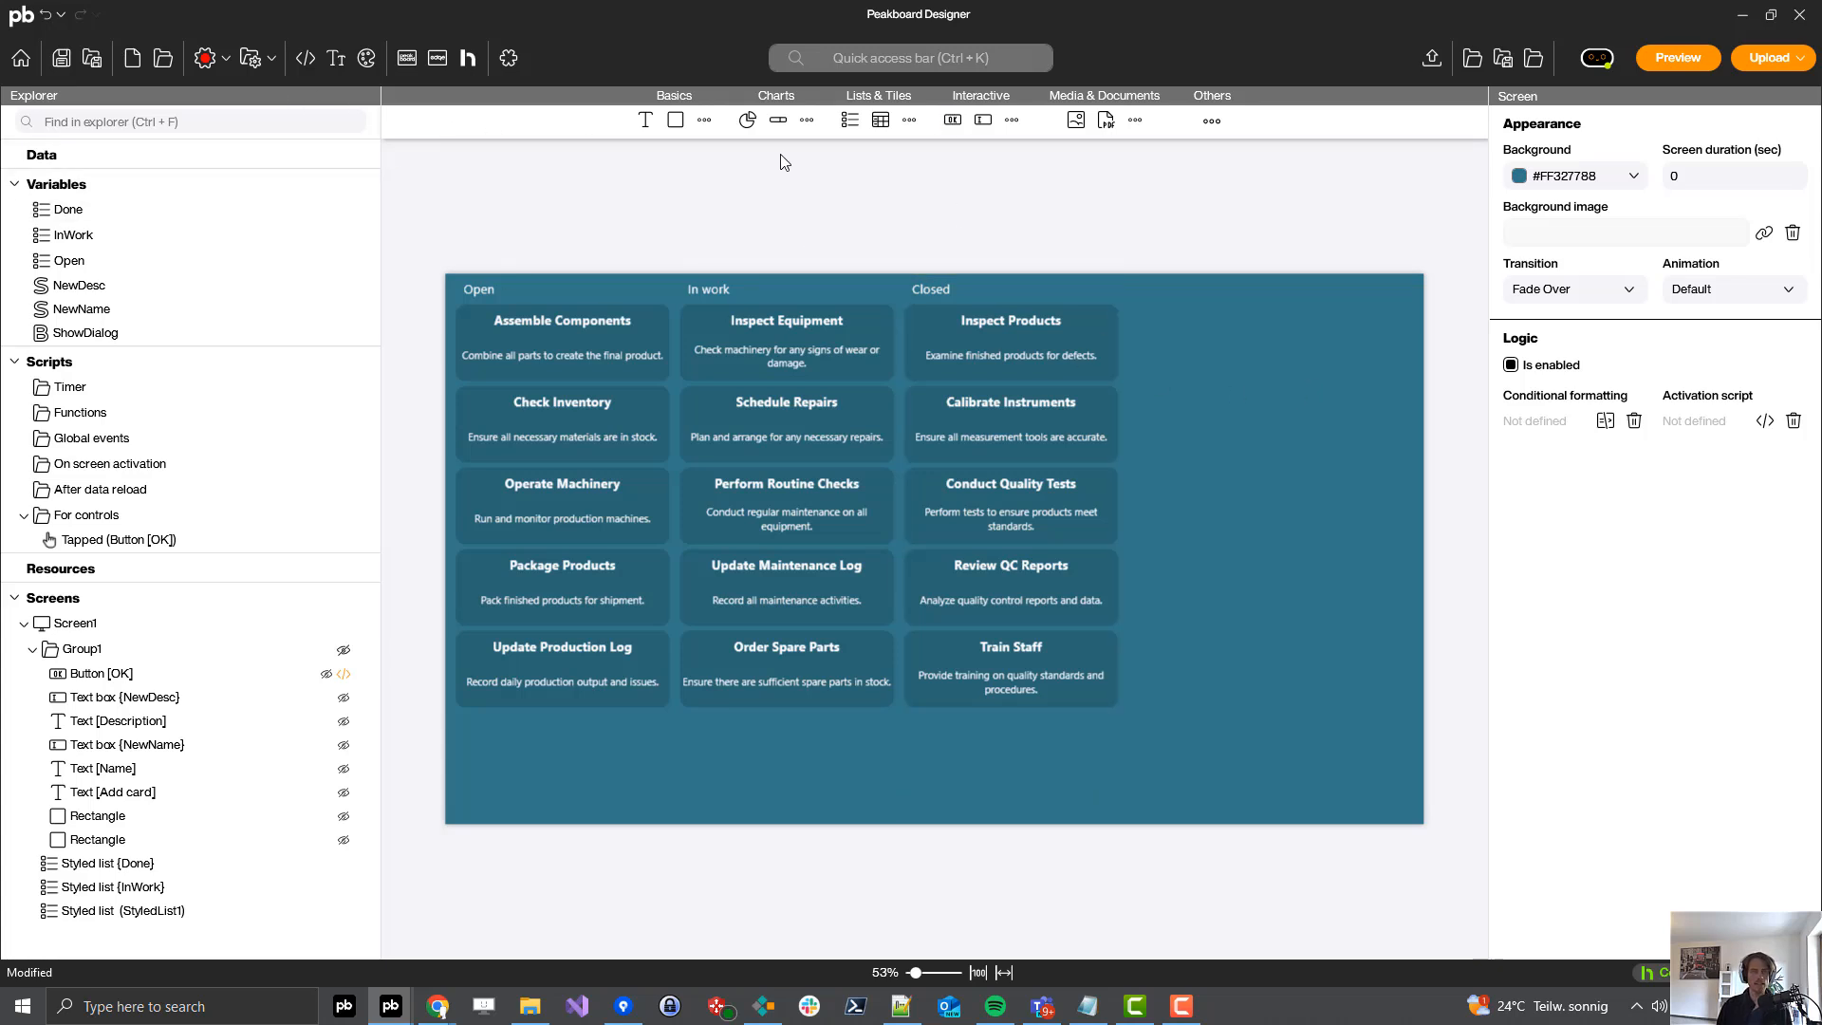
pyautogui.click(705, 121)
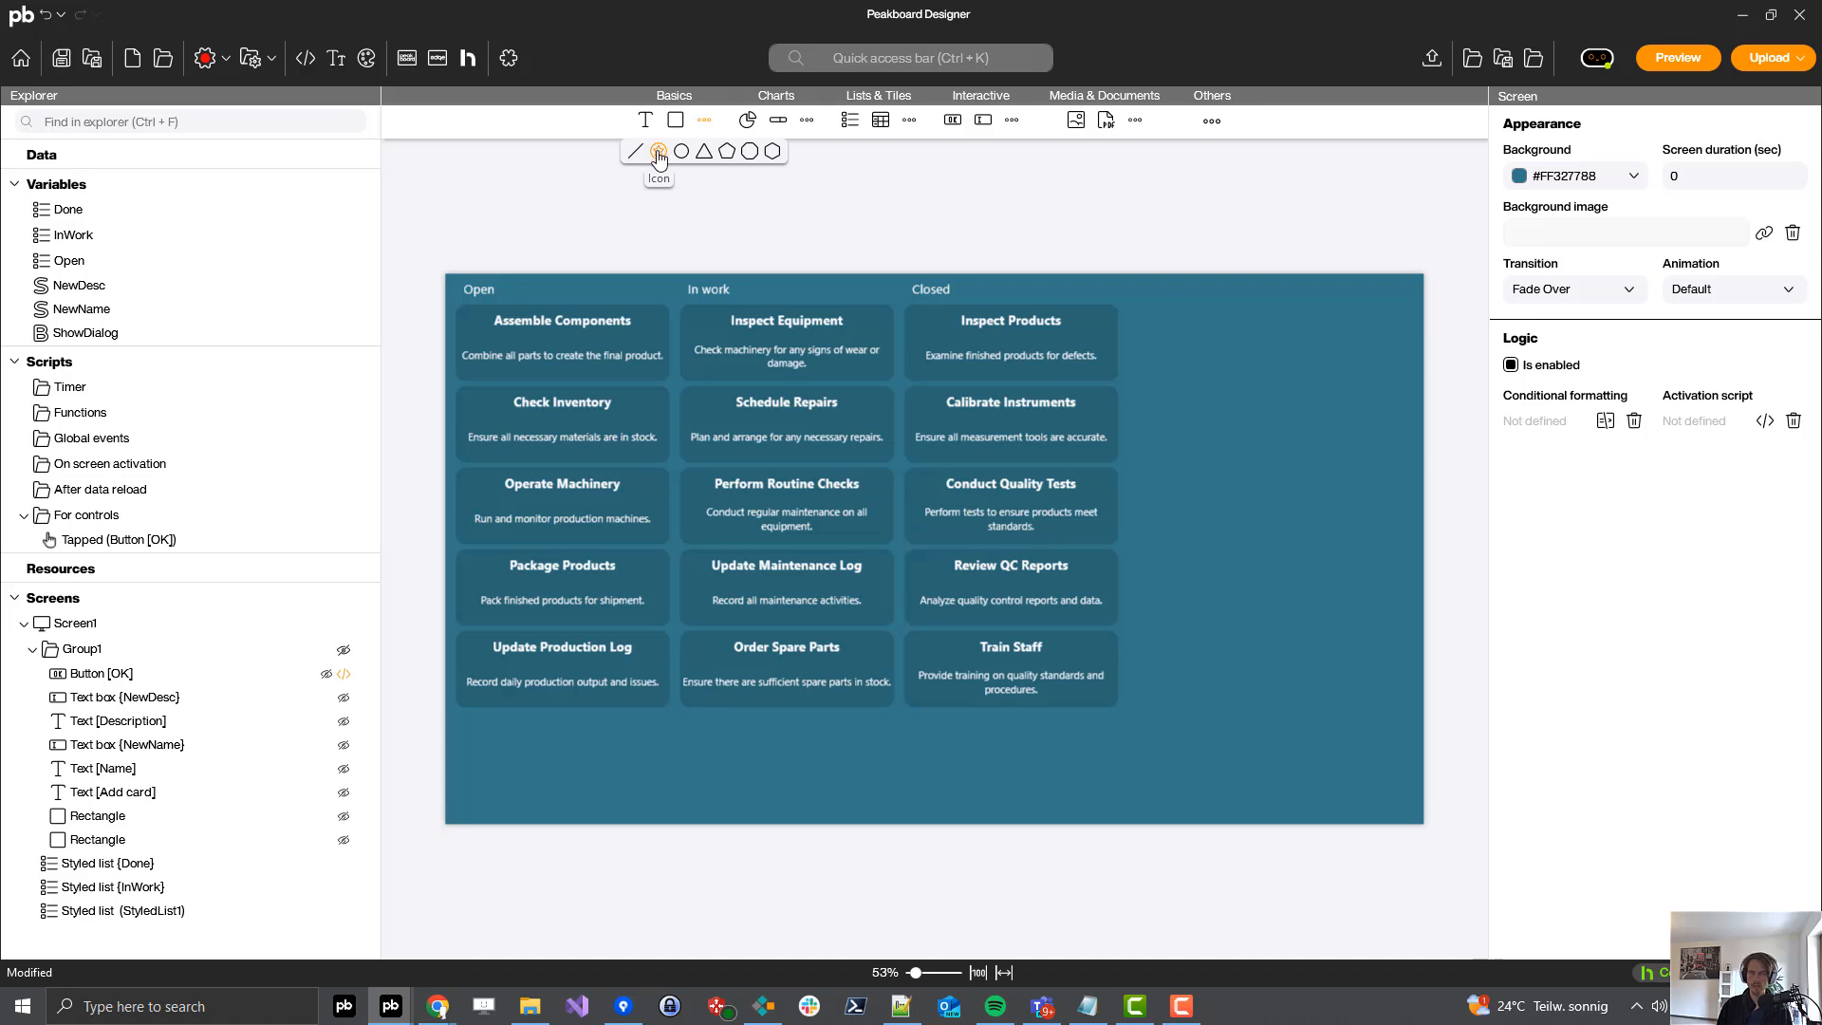
pyautogui.moveTo(659, 156); pyautogui.dragTo(1387, 788)
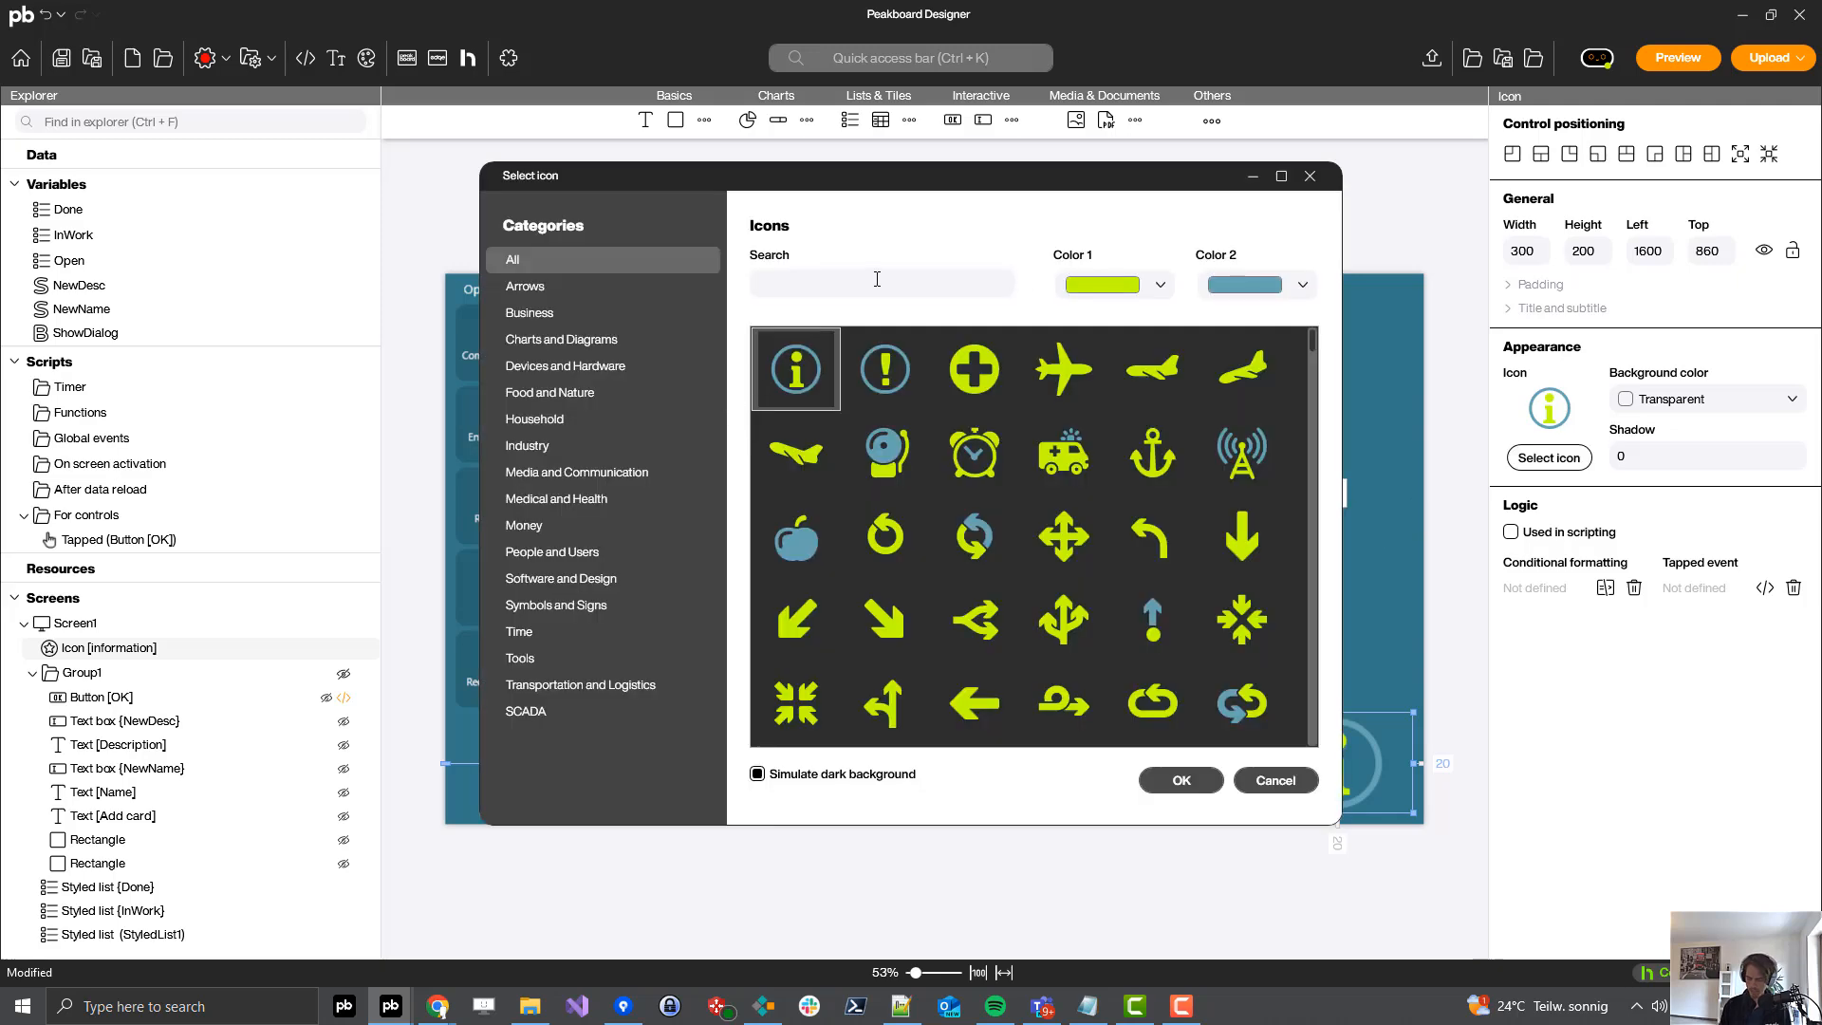
pyautogui.write('plus')
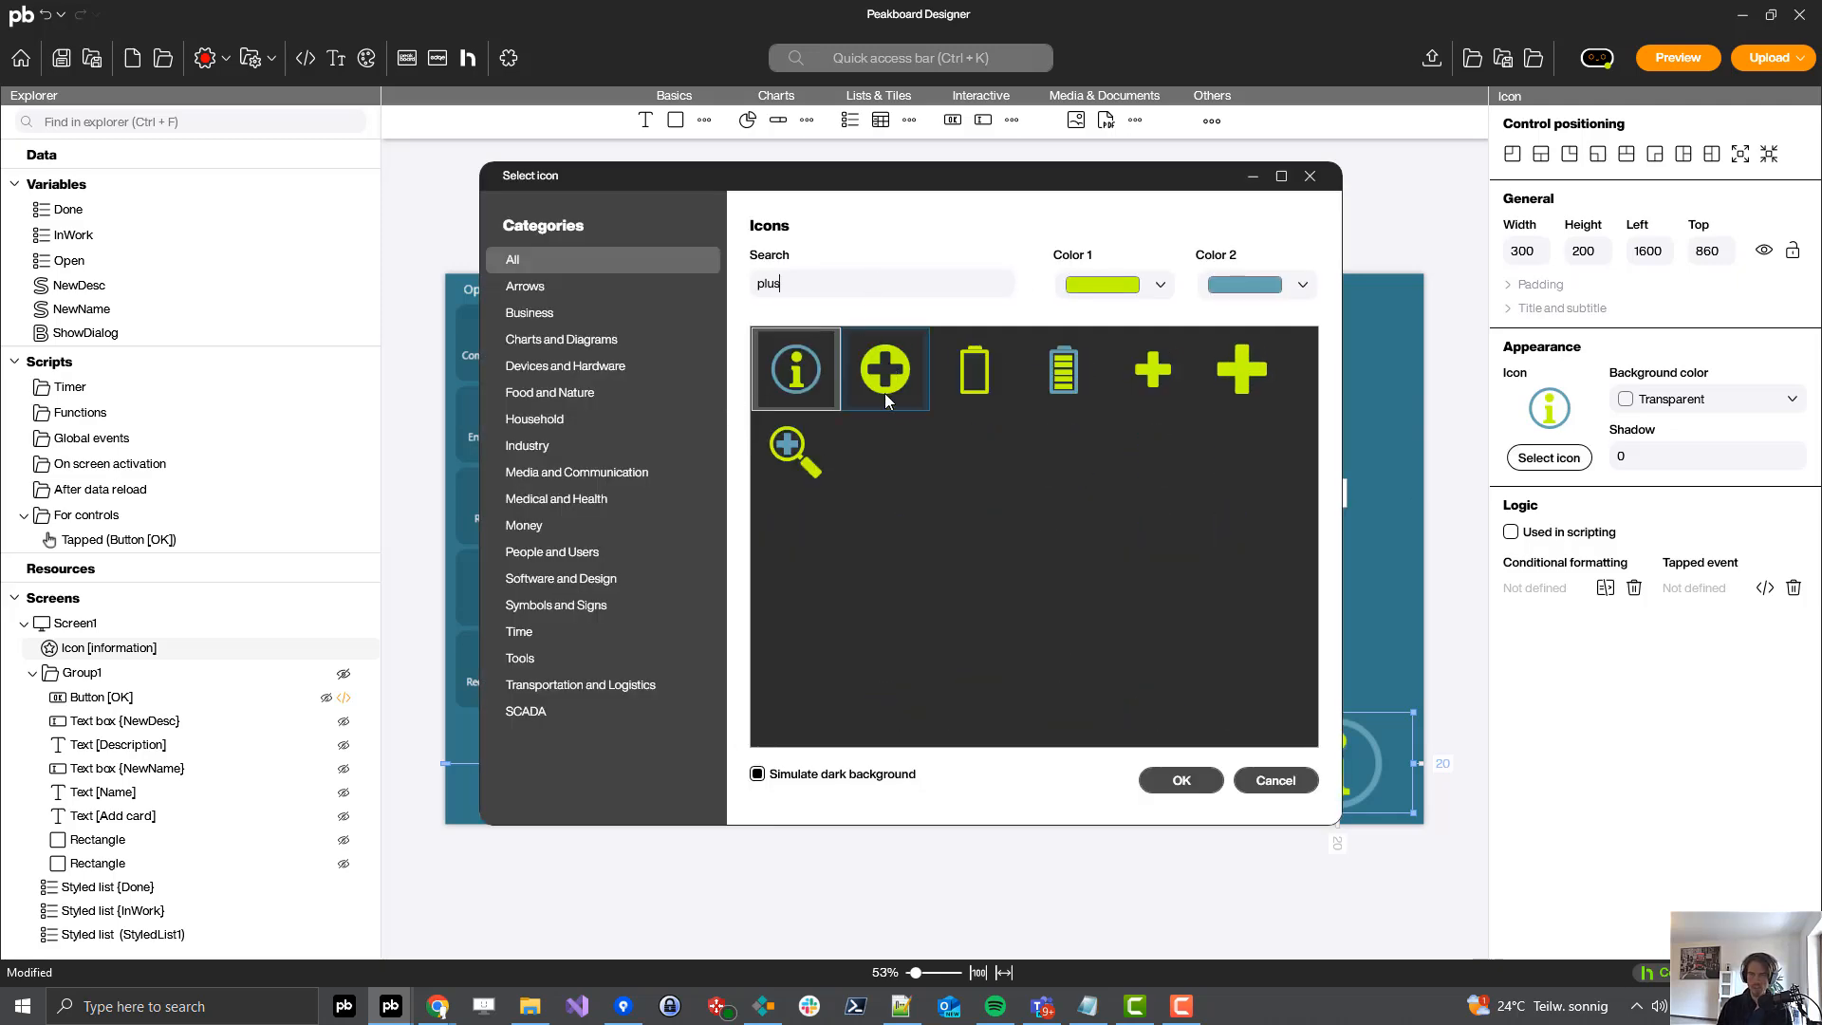
pyautogui.click(883, 378)
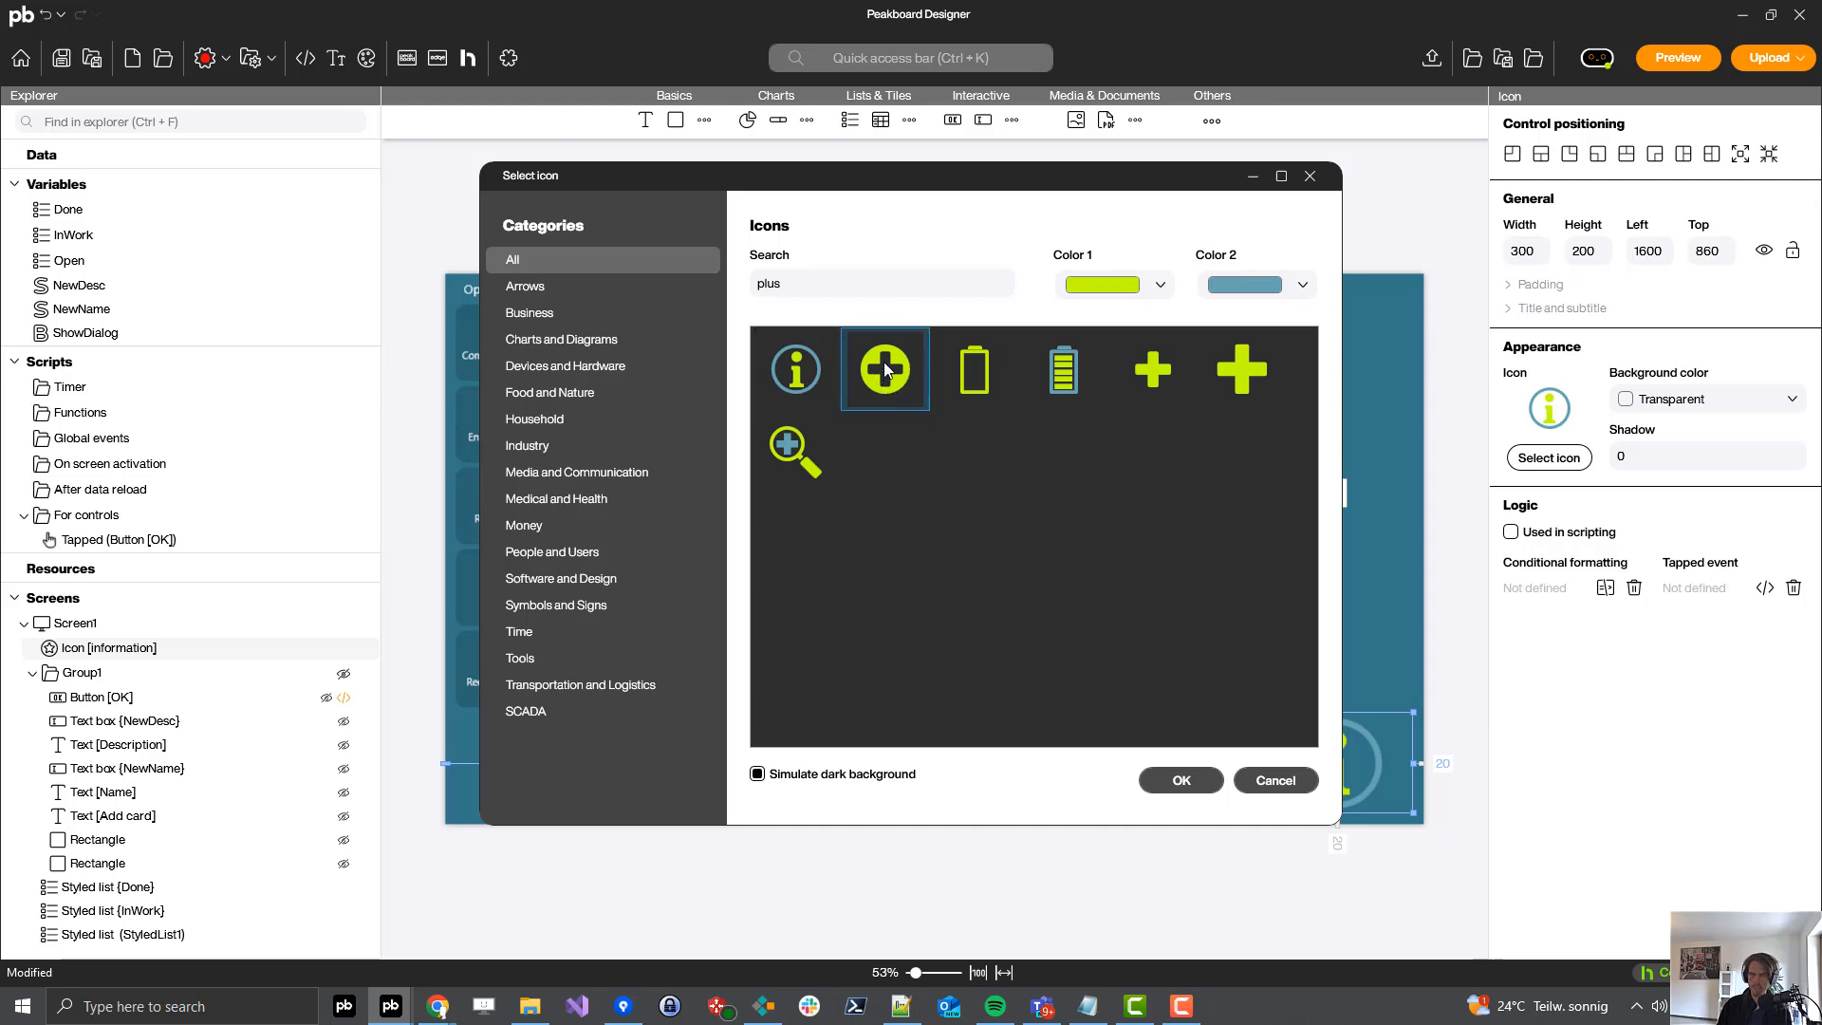
pyautogui.click(1182, 781)
pyautogui.moveTo(1260, 711); pyautogui.dragTo(1333, 743)
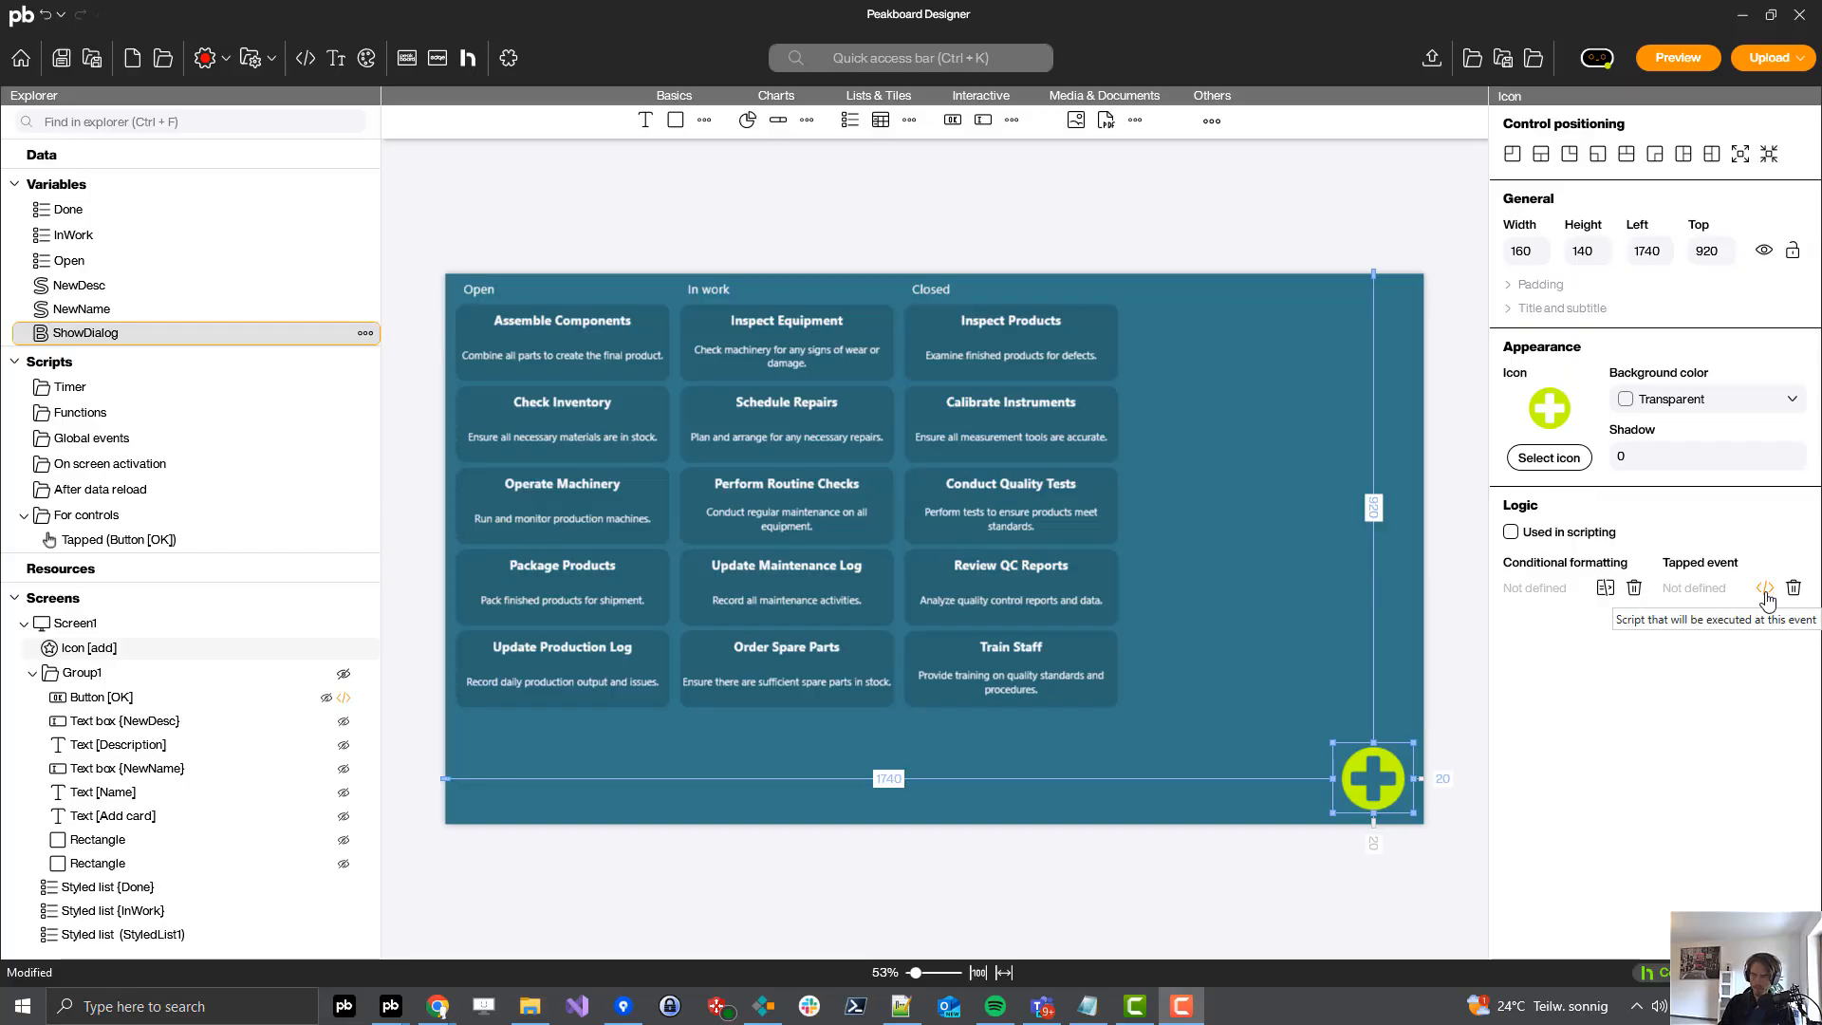
# - Start a tapped-event script for the plus icon with a set-variable block targeting ShowDialog
pyautogui.click(1765, 592)
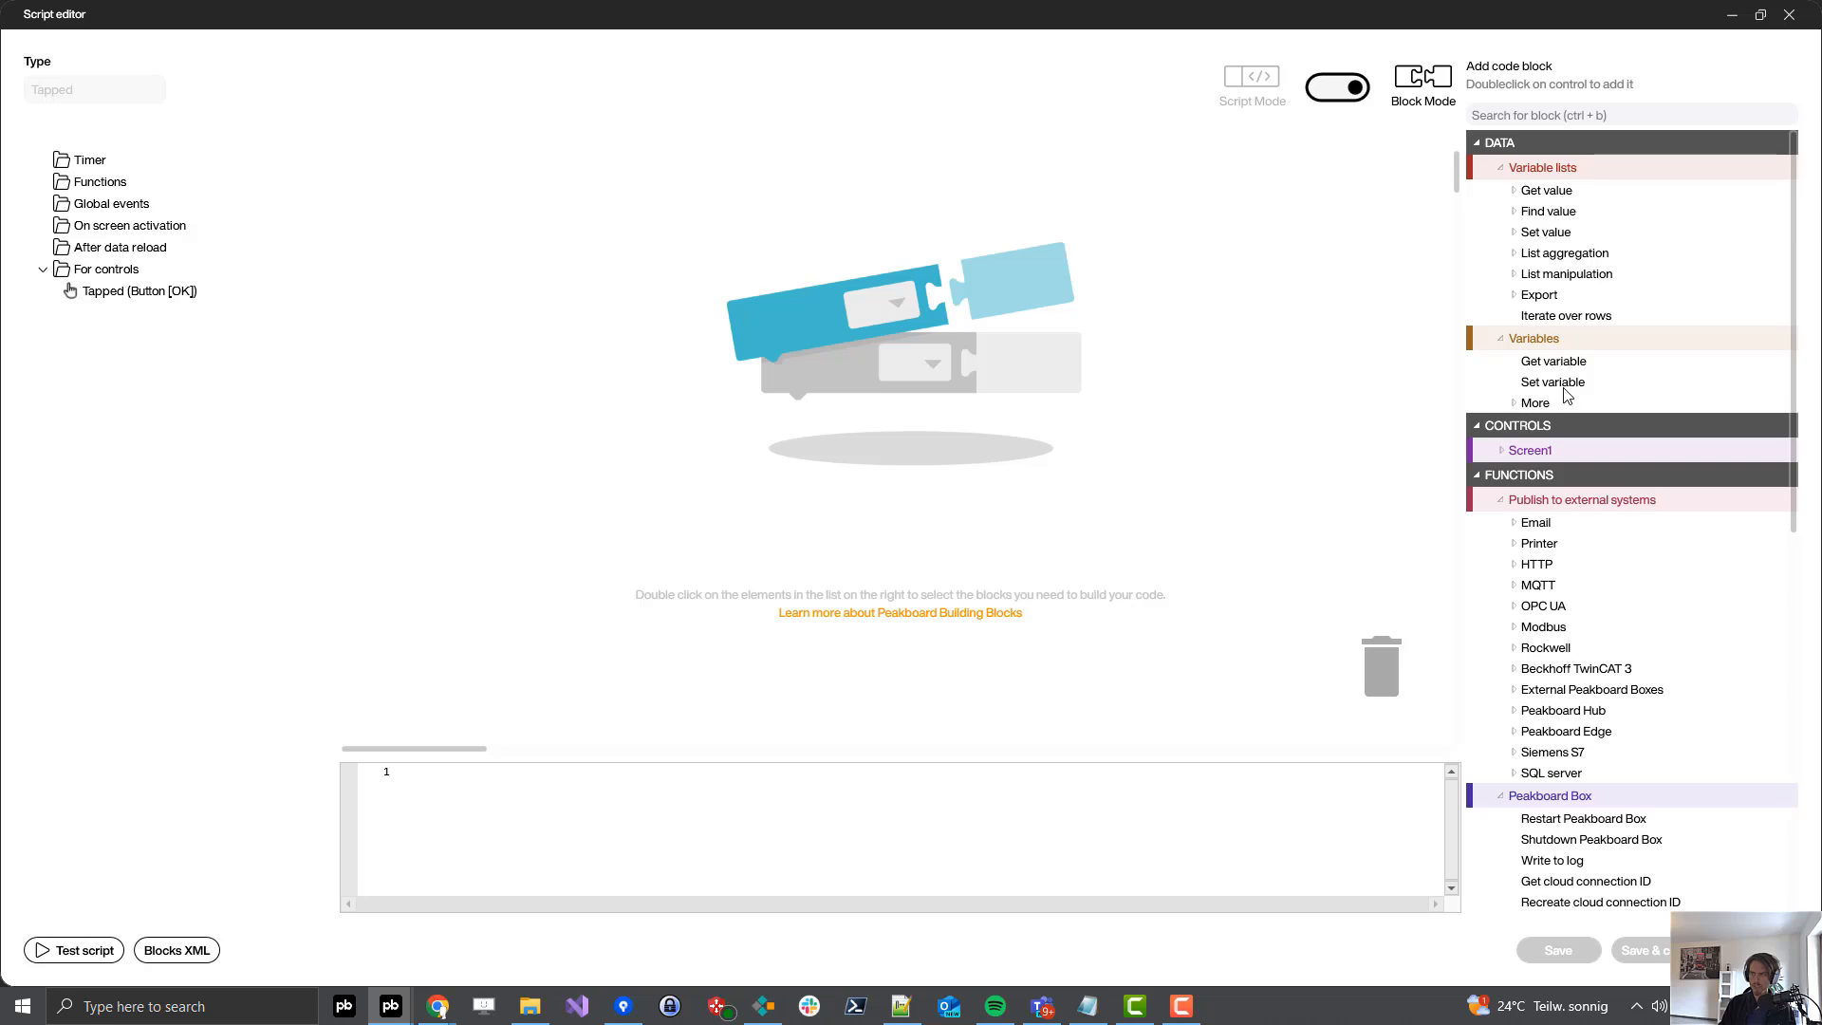
pyautogui.doubleClick(1564, 382)
pyautogui.click(506, 189)
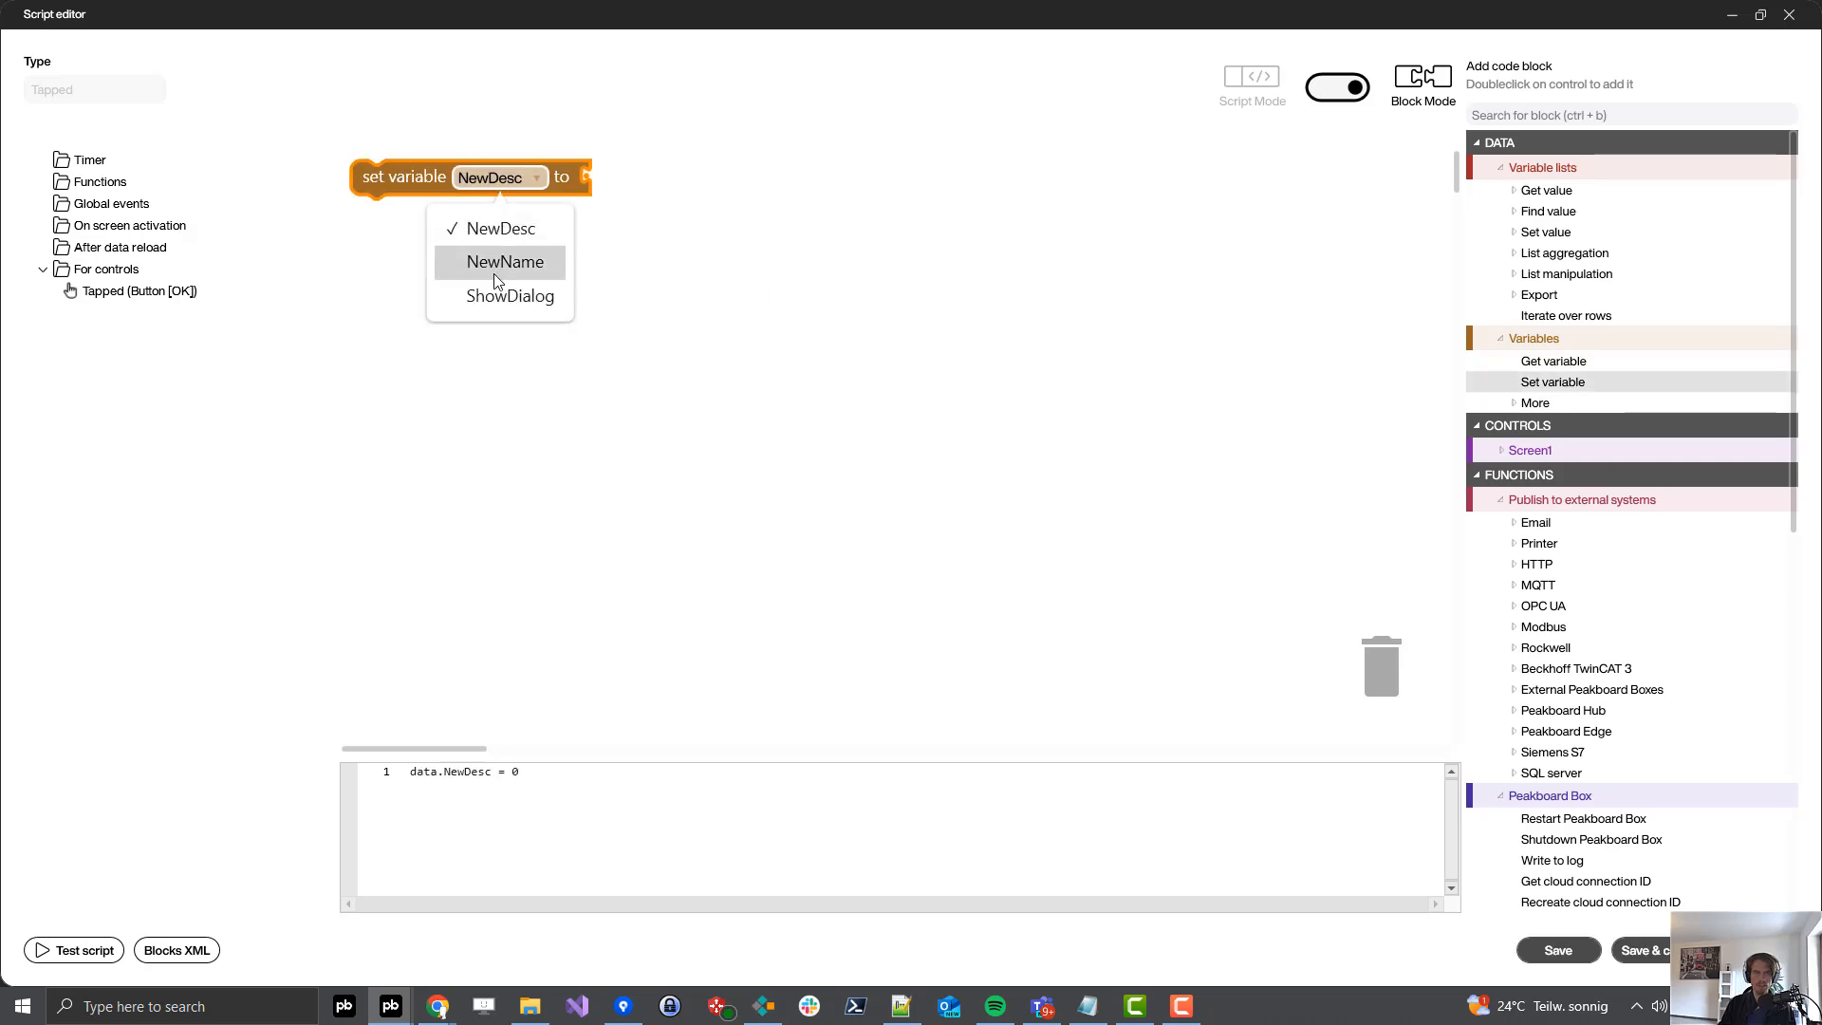
pyautogui.click(501, 300)
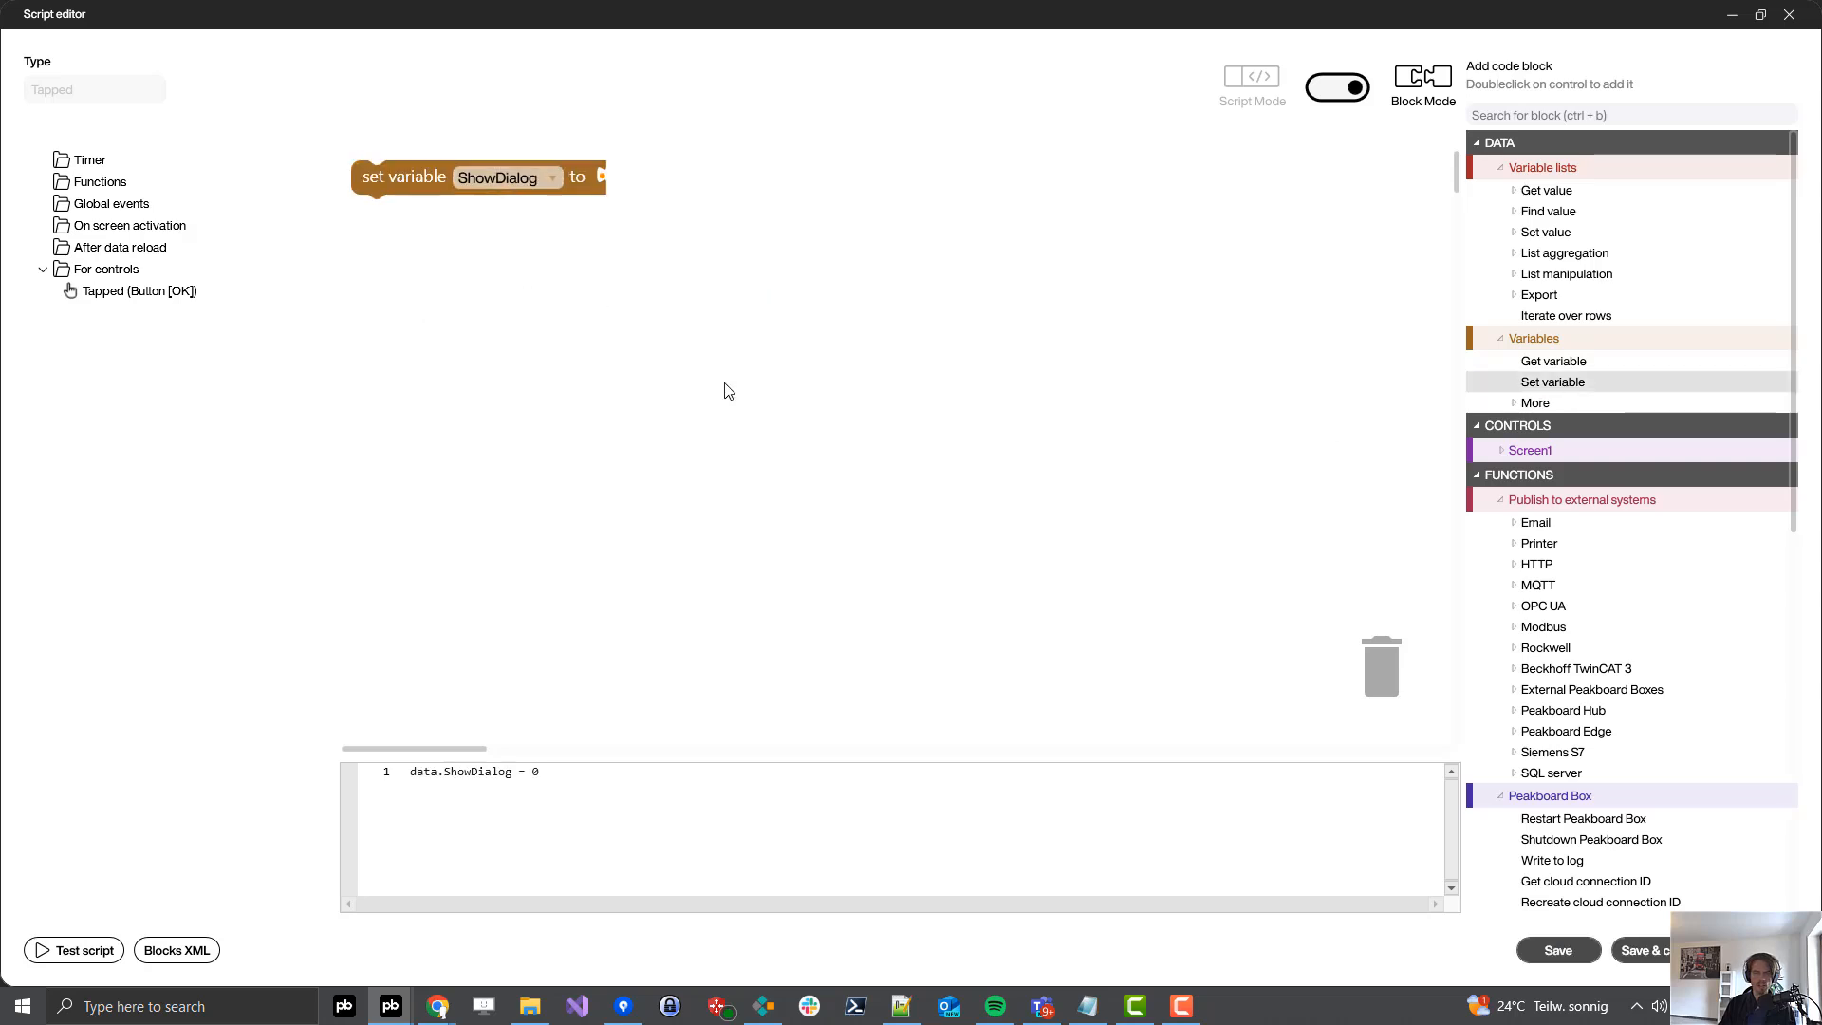
# - Attach the value TRUE to the ShowDialog block, and save and close the script
pyautogui.click(604, 179)
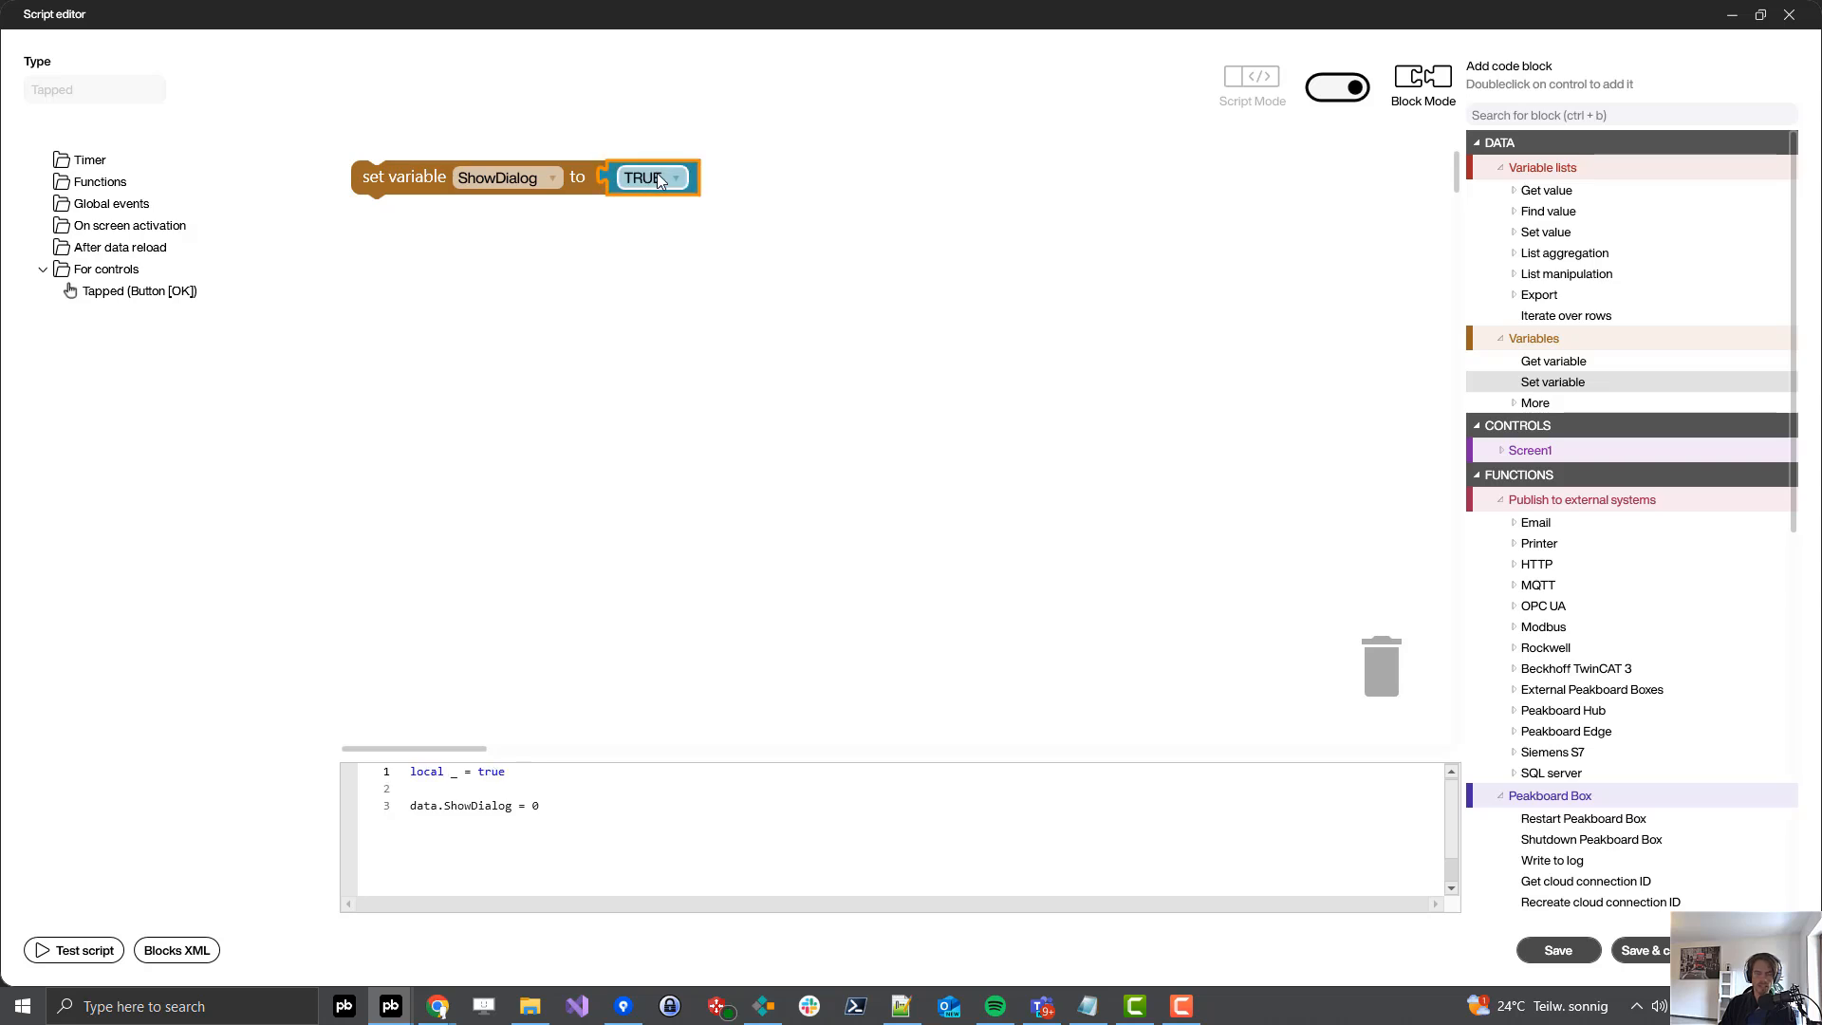
pyautogui.click(638, 179)
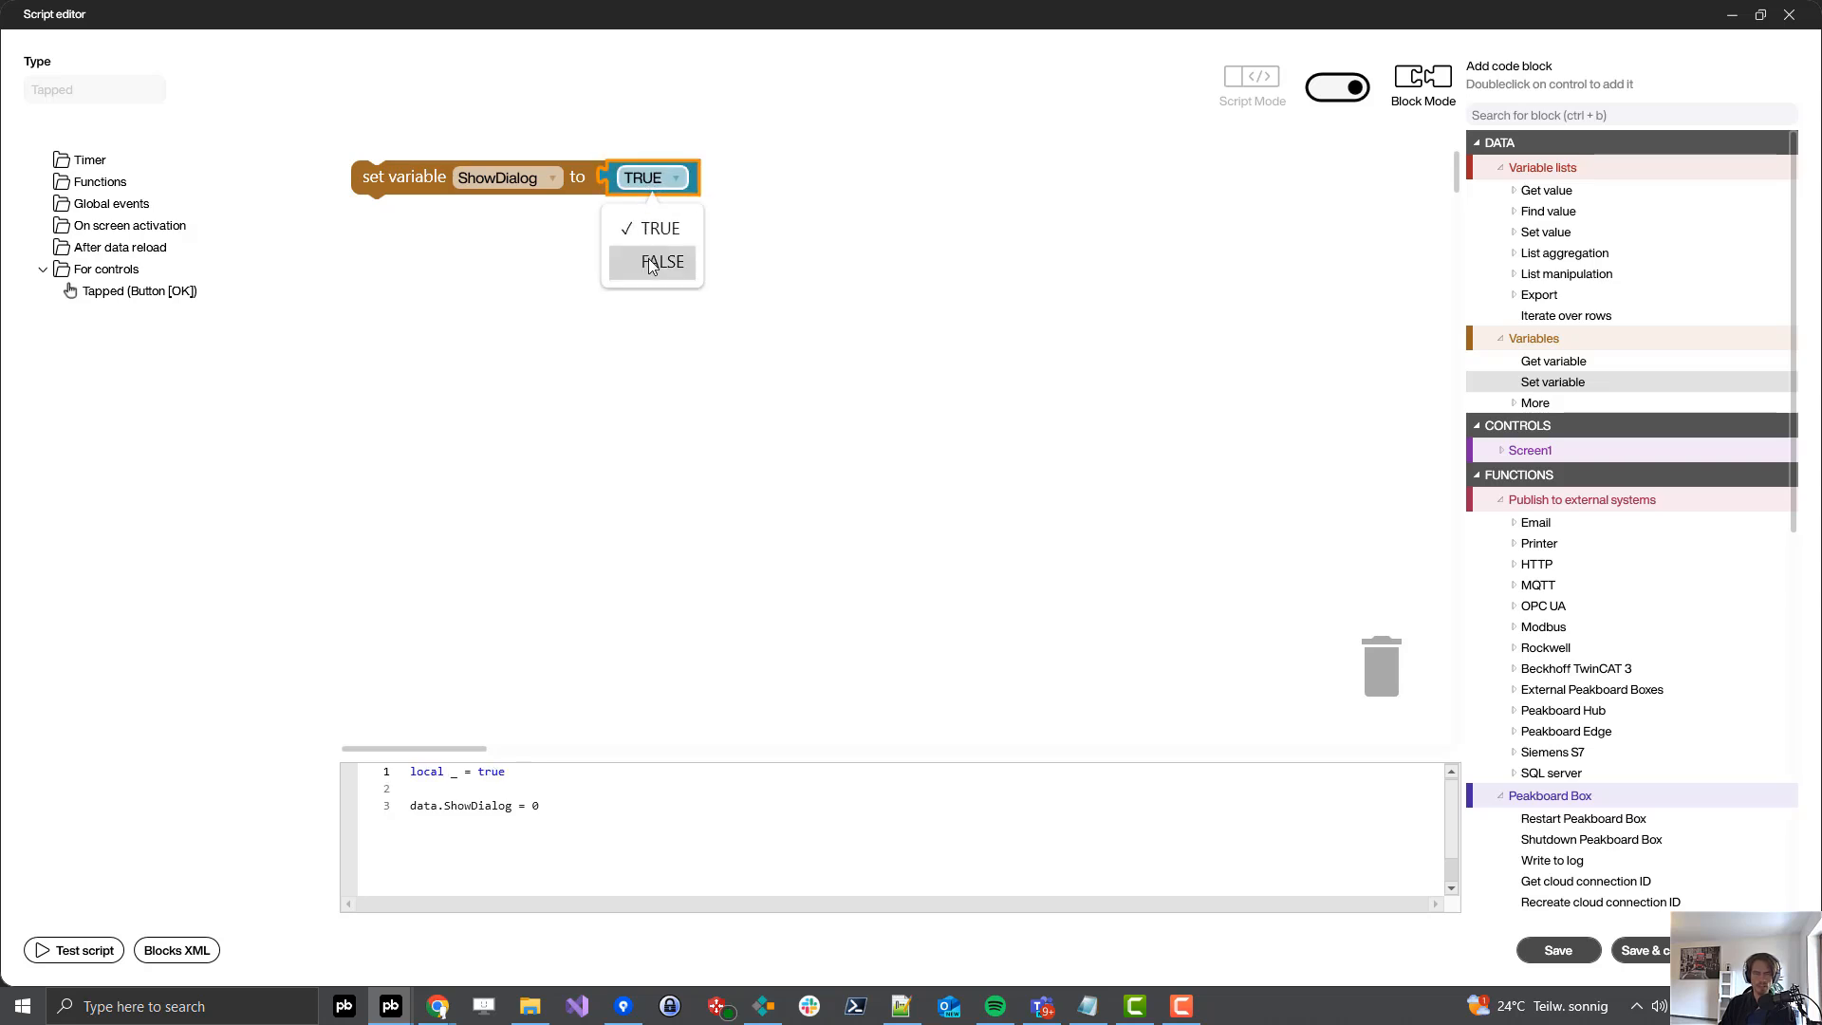
pyautogui.click(651, 262)
pyautogui.click(673, 182)
pyautogui.click(655, 228)
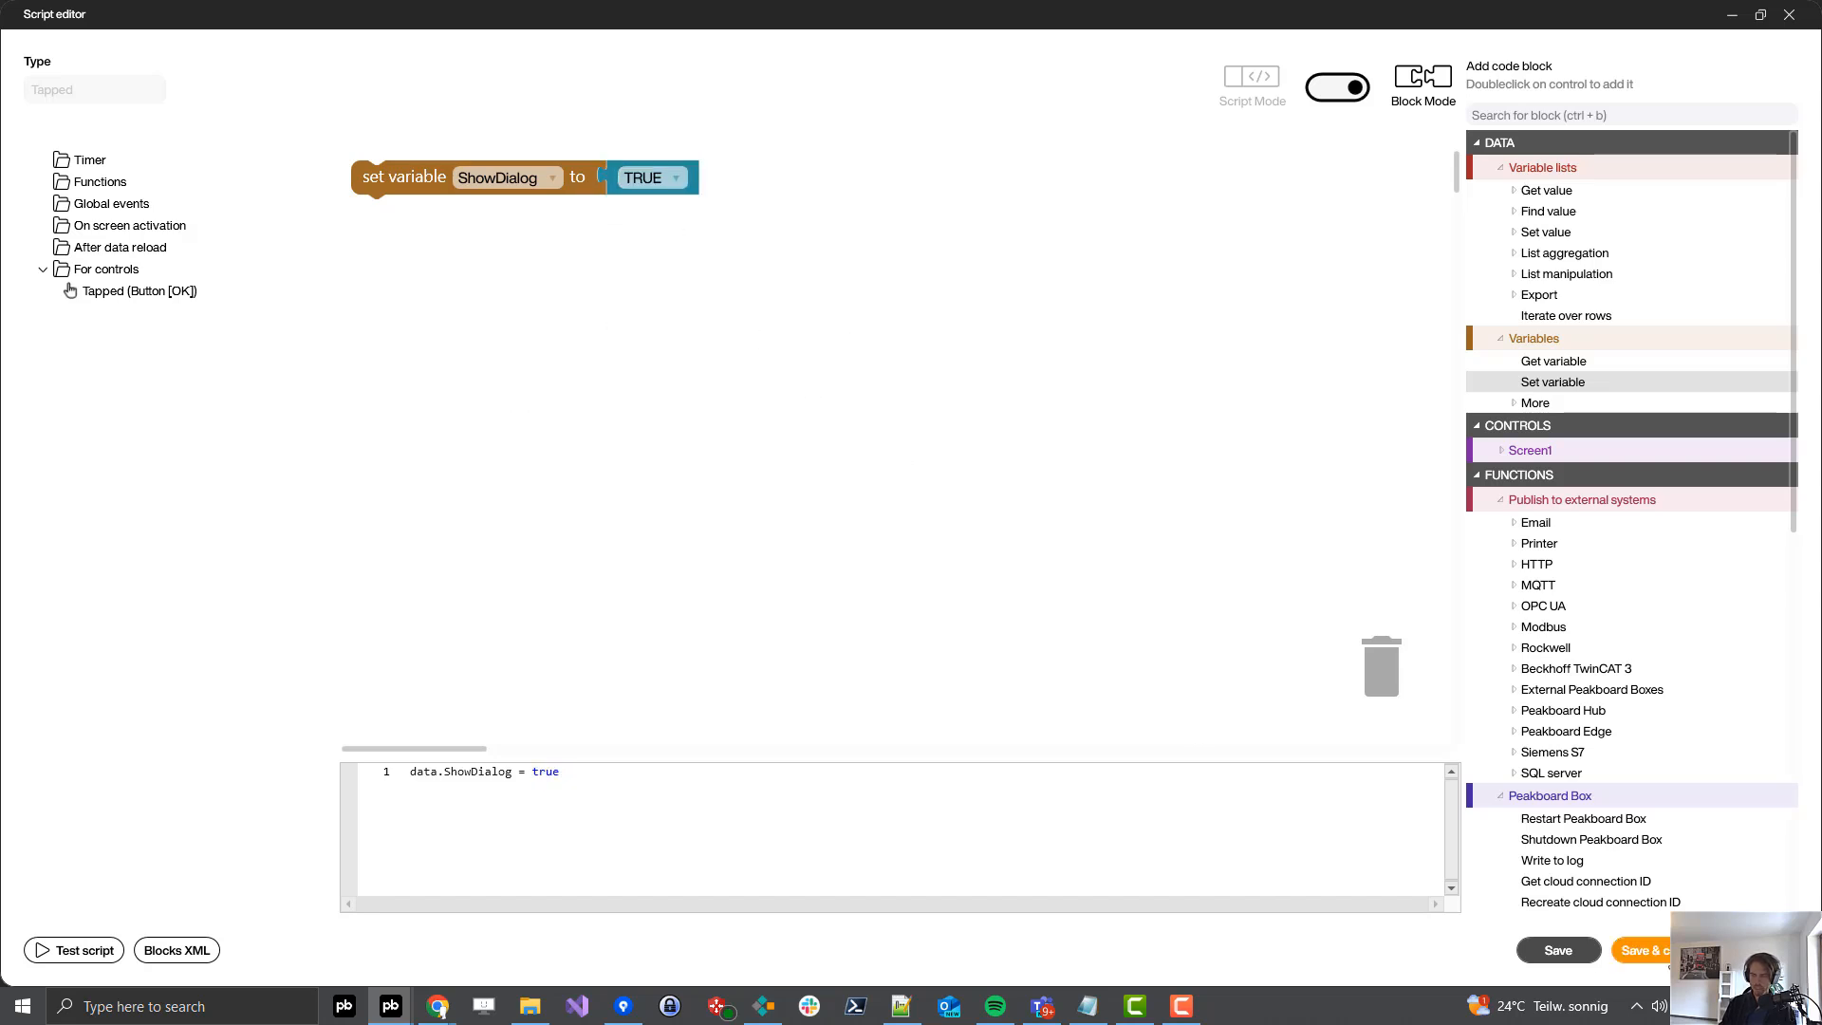
pyautogui.click(1690, 950)
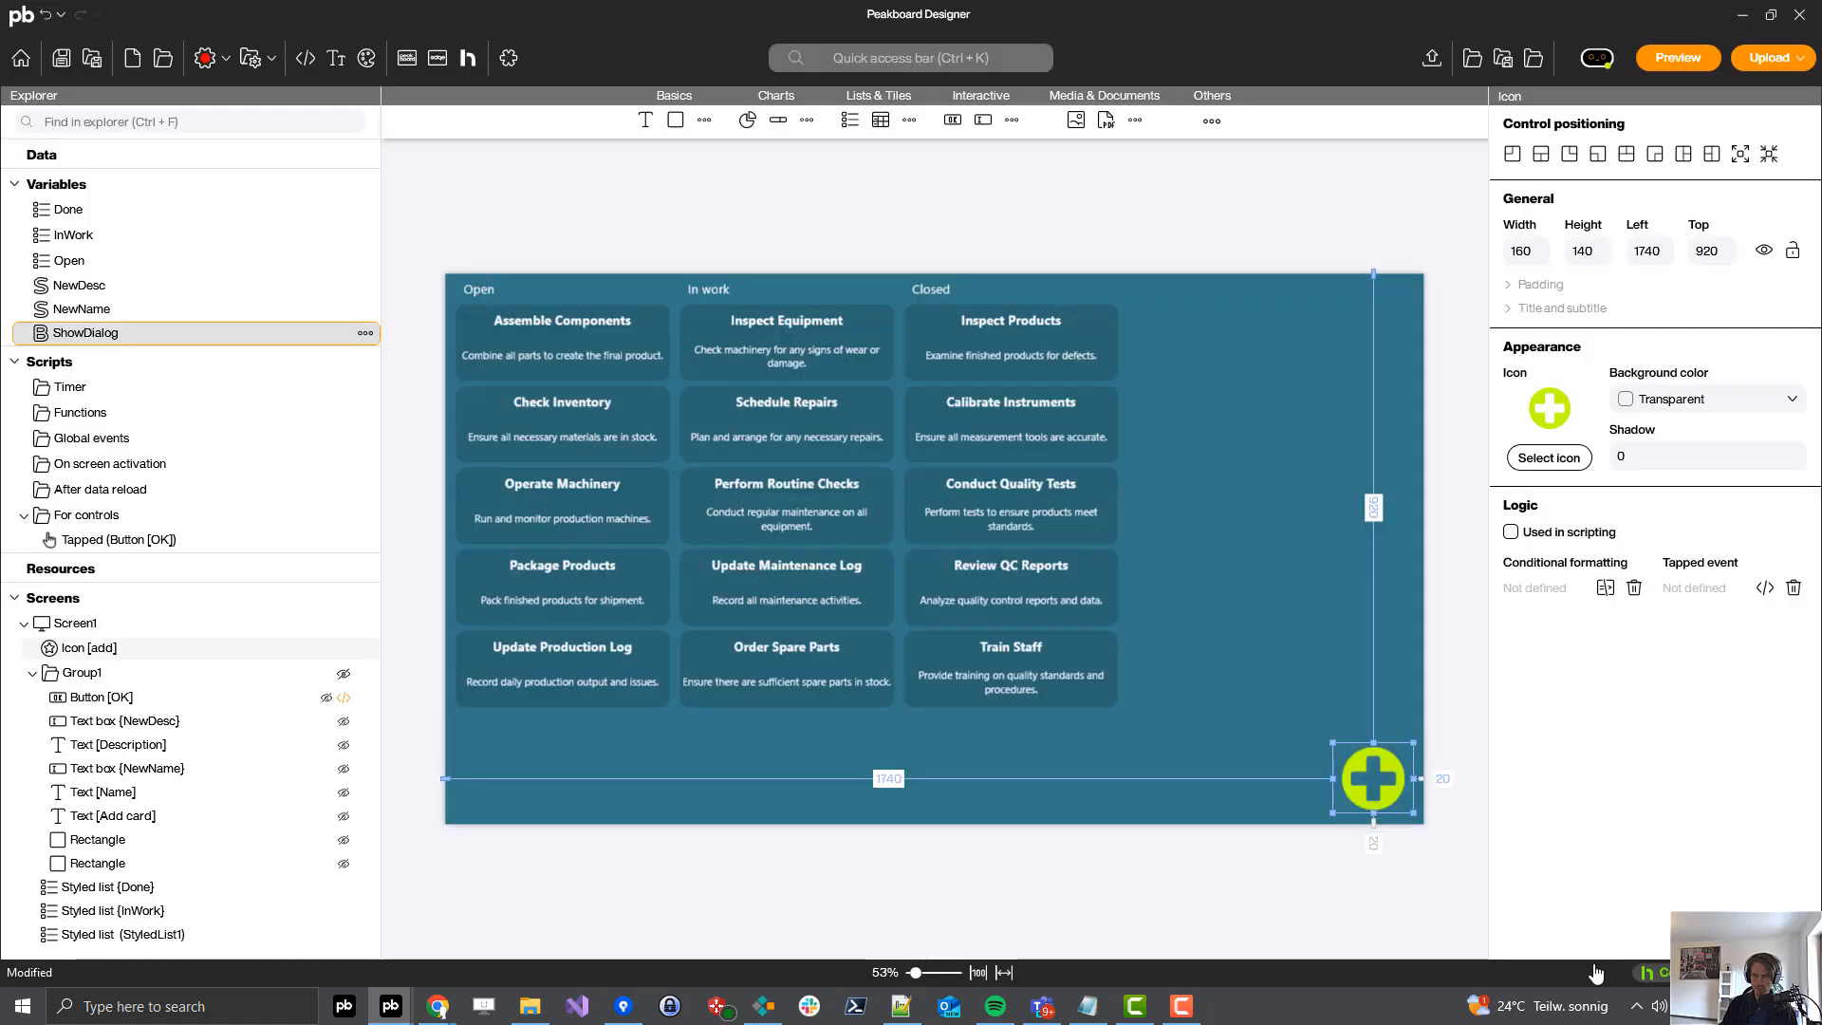
pyautogui.click(1196, 942)
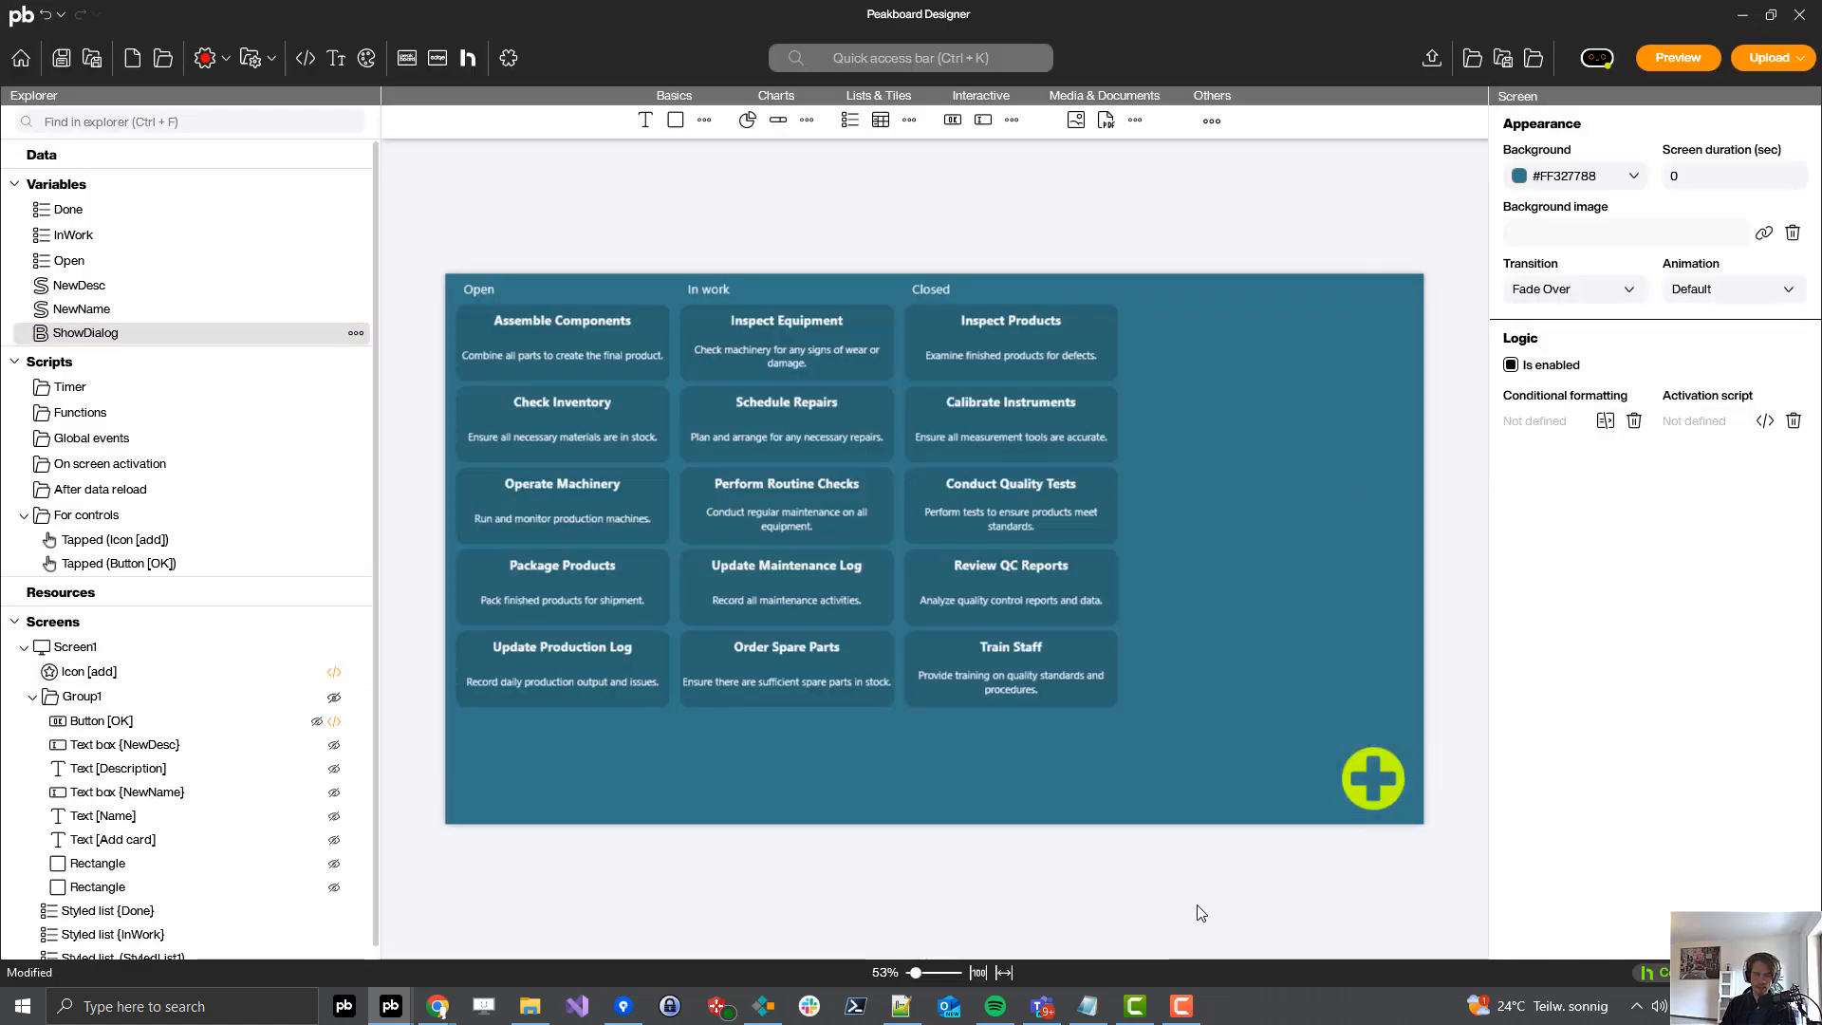